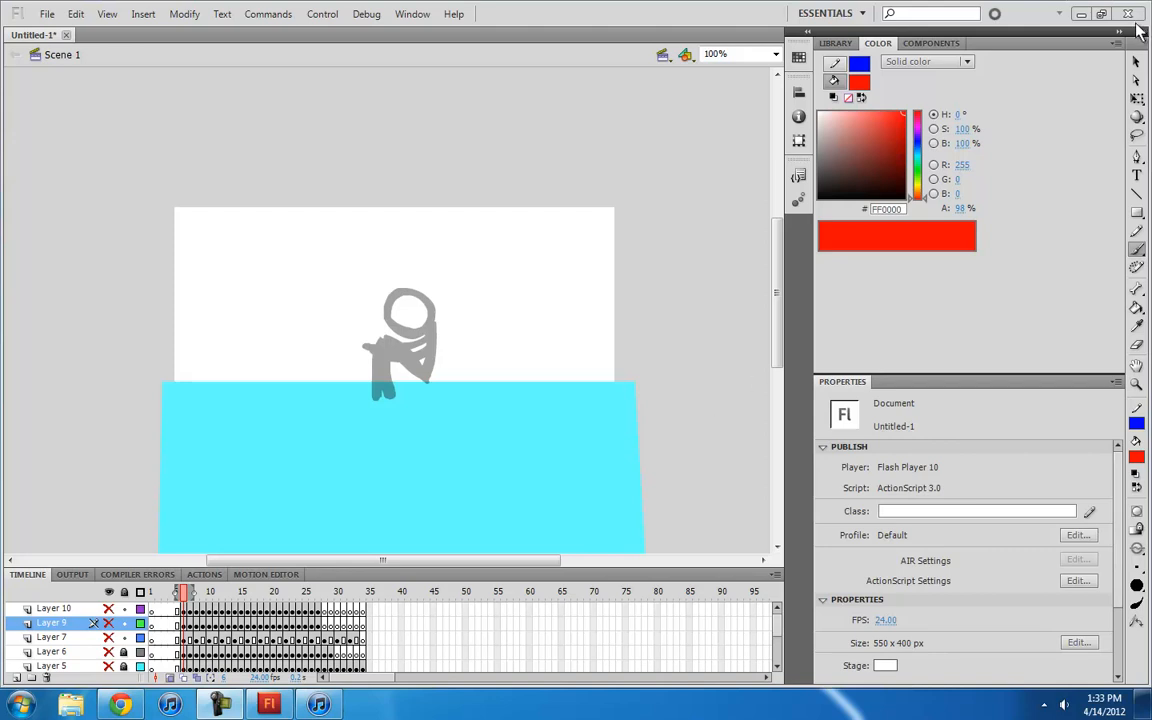
Show Layers 5 and 6 without onion skinning and play the splash animation from frame 1
{"action": "left_click", "coordinate": [1136, 62]}
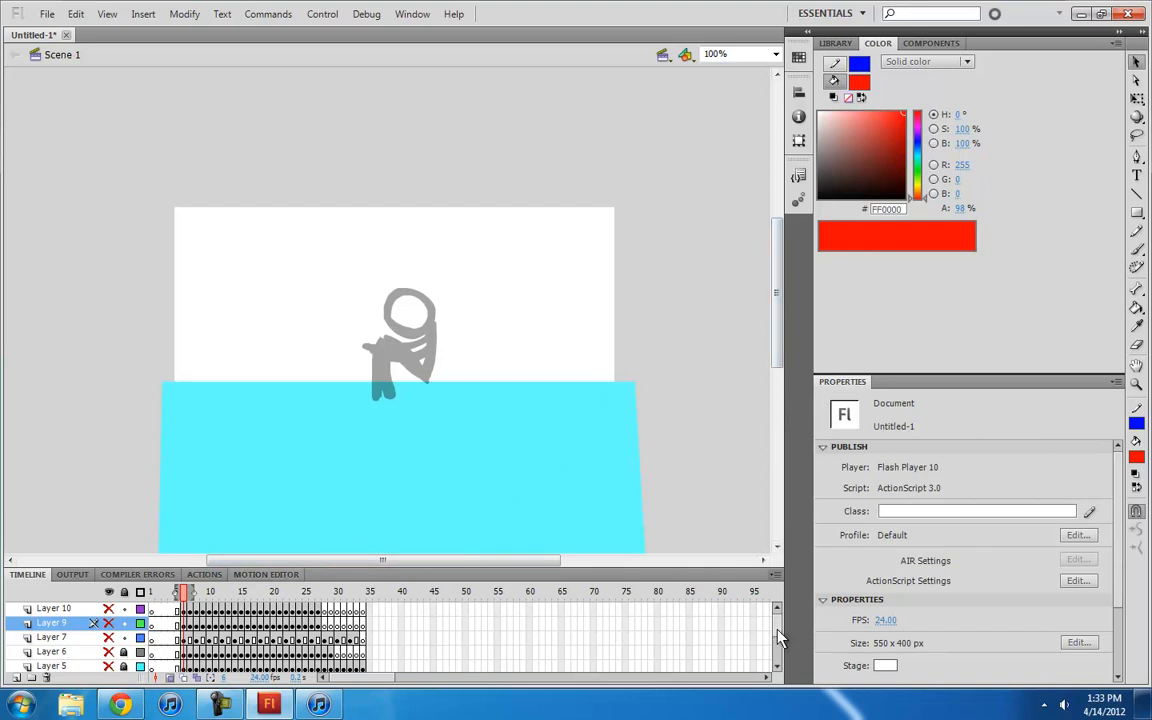
{"action": "left_click_drag", "start_coordinate": [653, 566], "coordinate": [658, 500]}
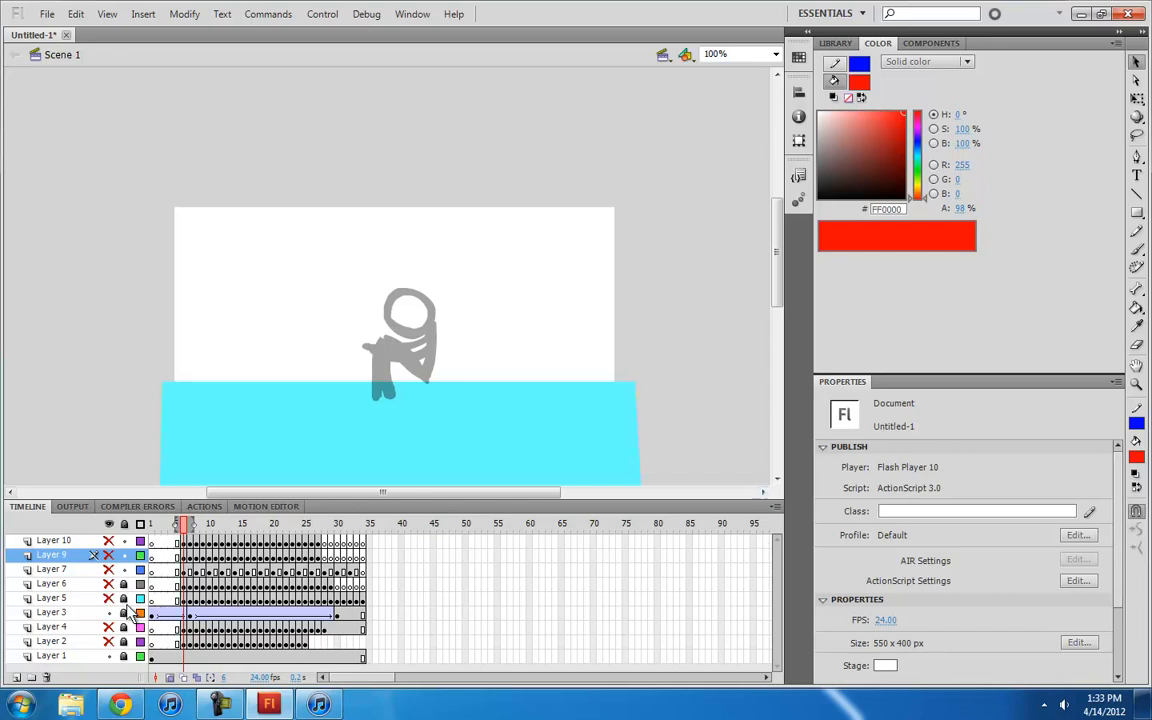
{"action": "left_click", "coordinate": [183, 540]}
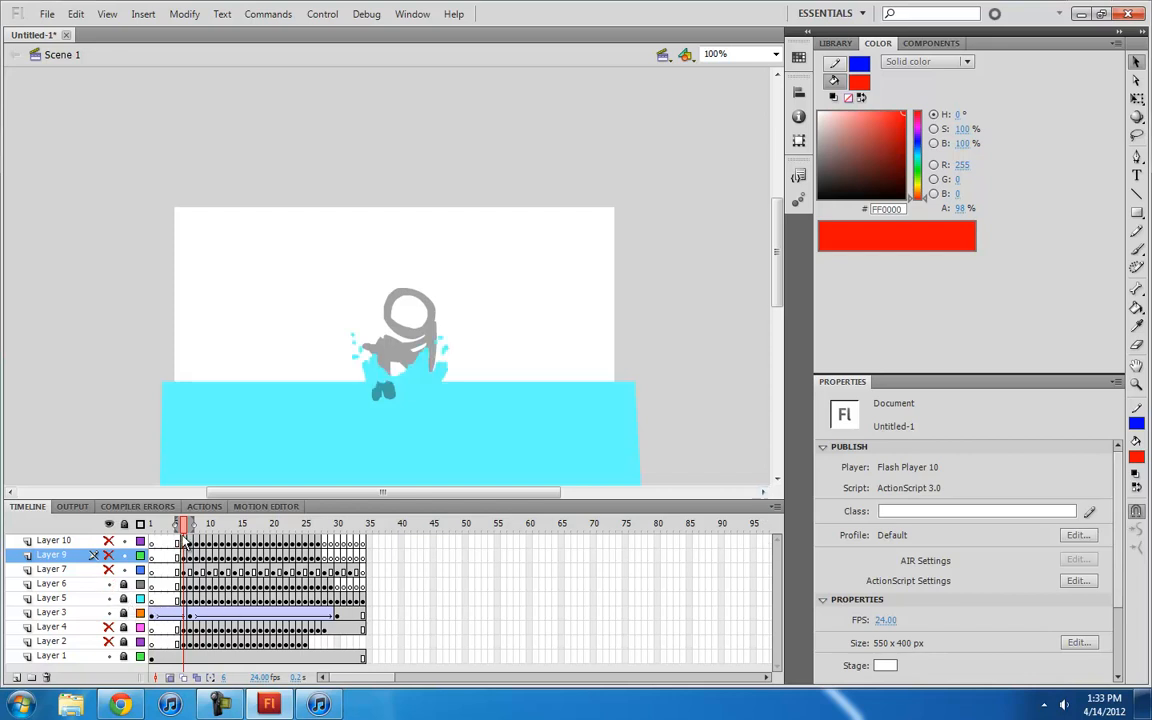
{"action": "left_click_drag", "start_coordinate": [188, 528], "coordinate": [153, 528]}
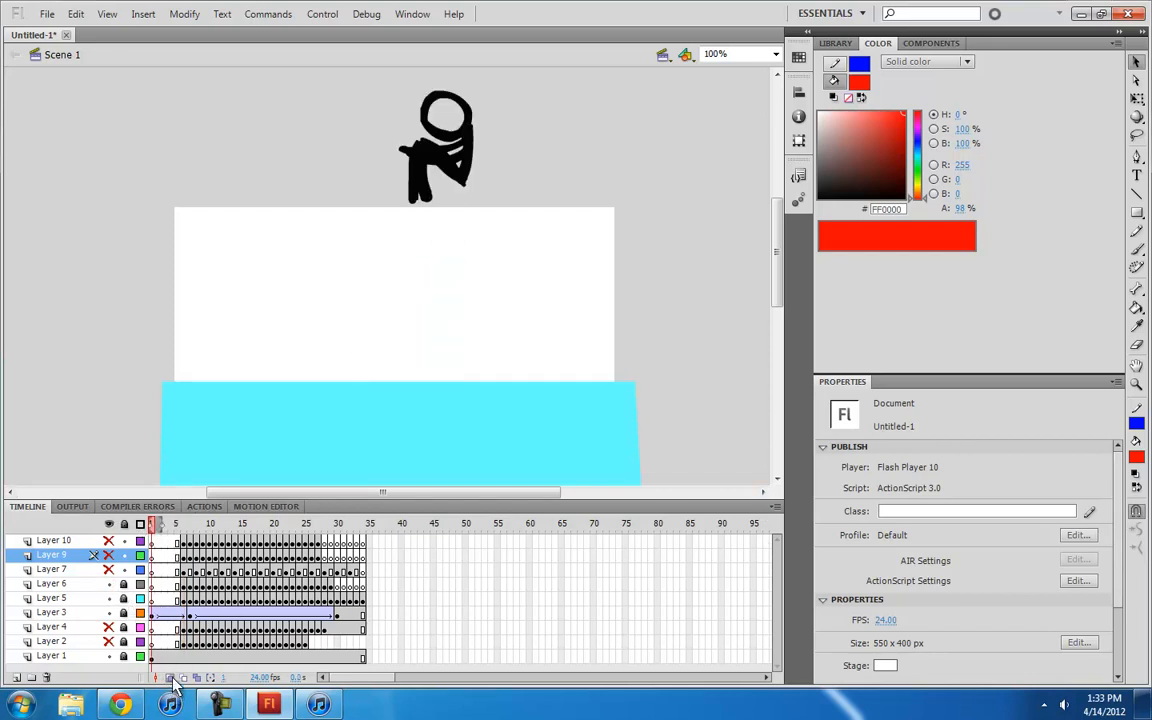
{"action": "left_click_drag", "start_coordinate": [585, 500], "coordinate": [582, 542]}
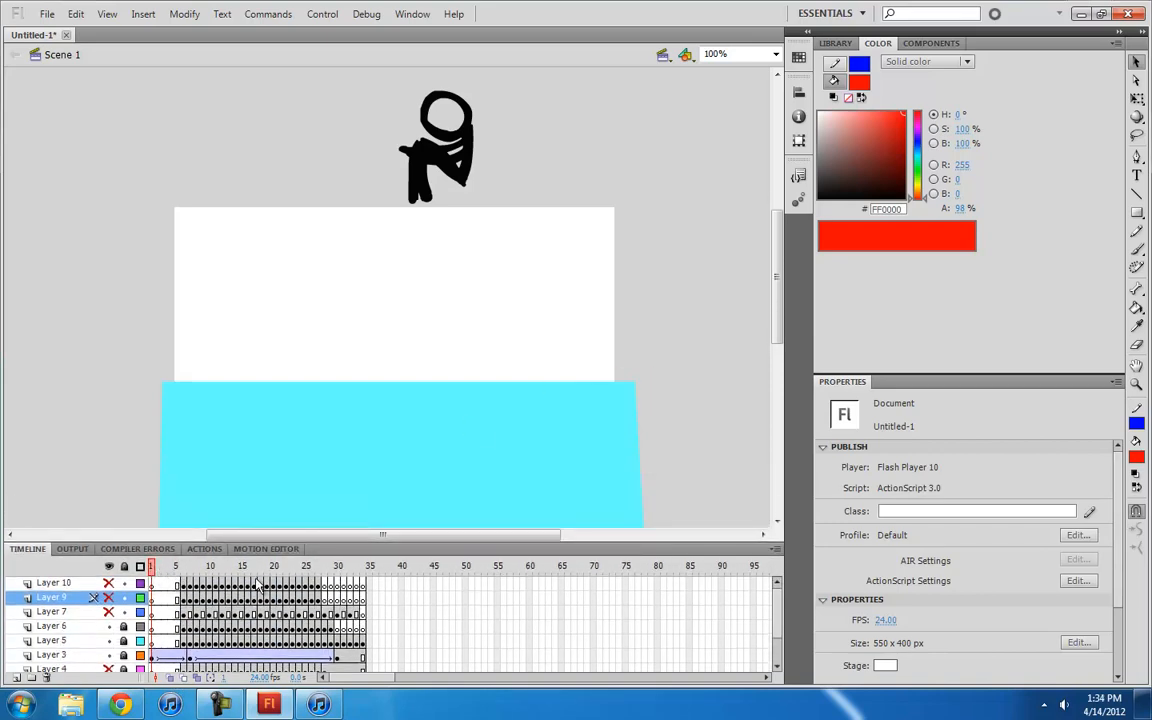
{"action": "key", "text": "Return"}
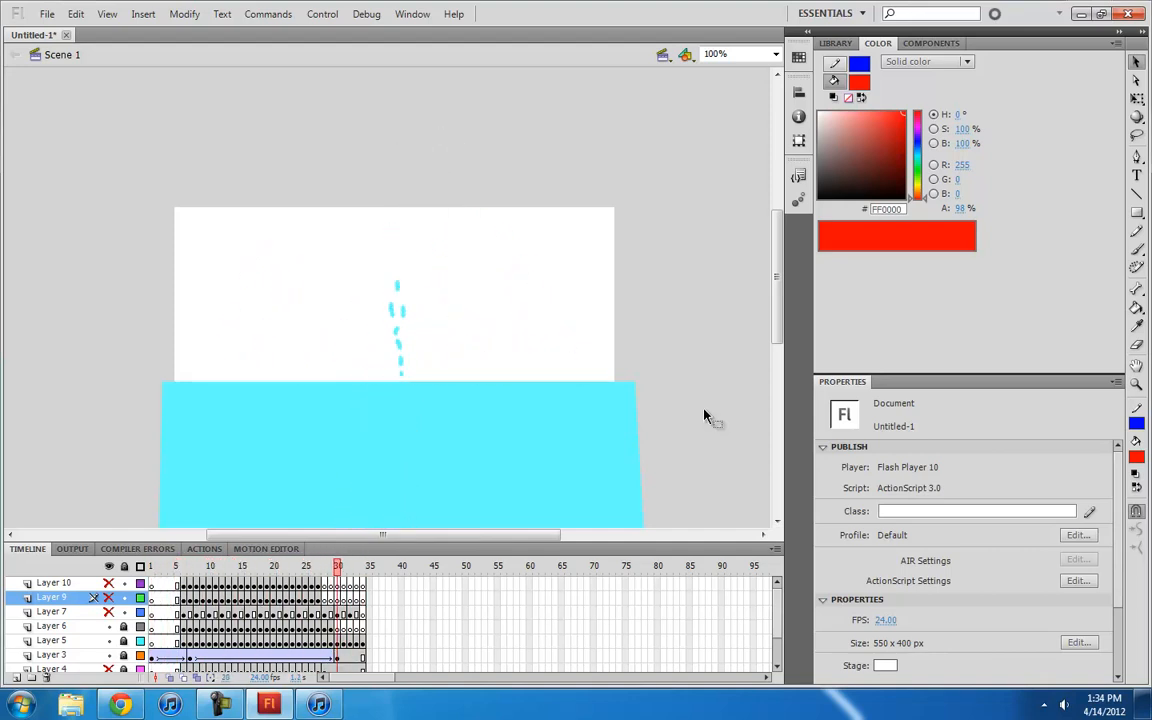
Examine the finished splash frame by frame, from the figure's impact at frame 6 to the last droplets at frame 30
{"action": "mouse_move", "coordinate": [192, 568]}
{"action": "left_mouse_down"}
{"action": "mouse_move", "coordinate": [334, 570]}
{"action": "mouse_move", "coordinate": [170, 578]}
{"action": "mouse_move", "coordinate": [375, 573]}
{"action": "mouse_move", "coordinate": [166, 574]}
{"action": "mouse_move", "coordinate": [184, 574]}
{"action": "left_mouse_up"}
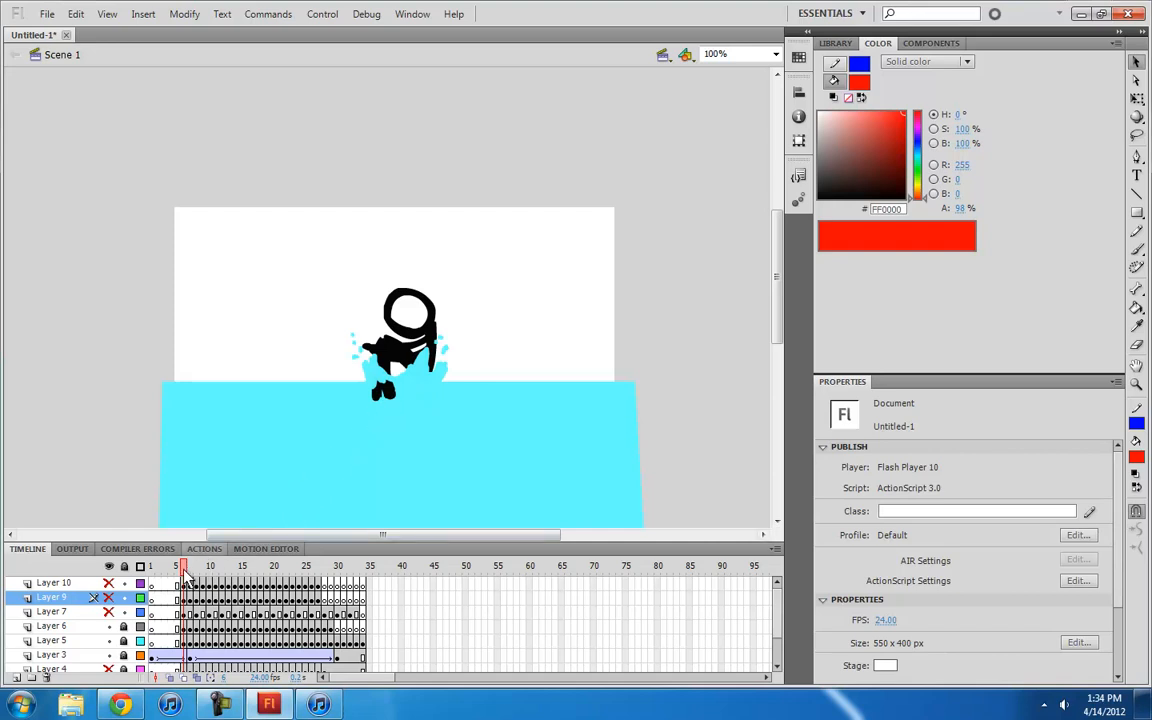
{"action": "left_click_drag", "start_coordinate": [184, 575], "coordinate": [190, 575]}
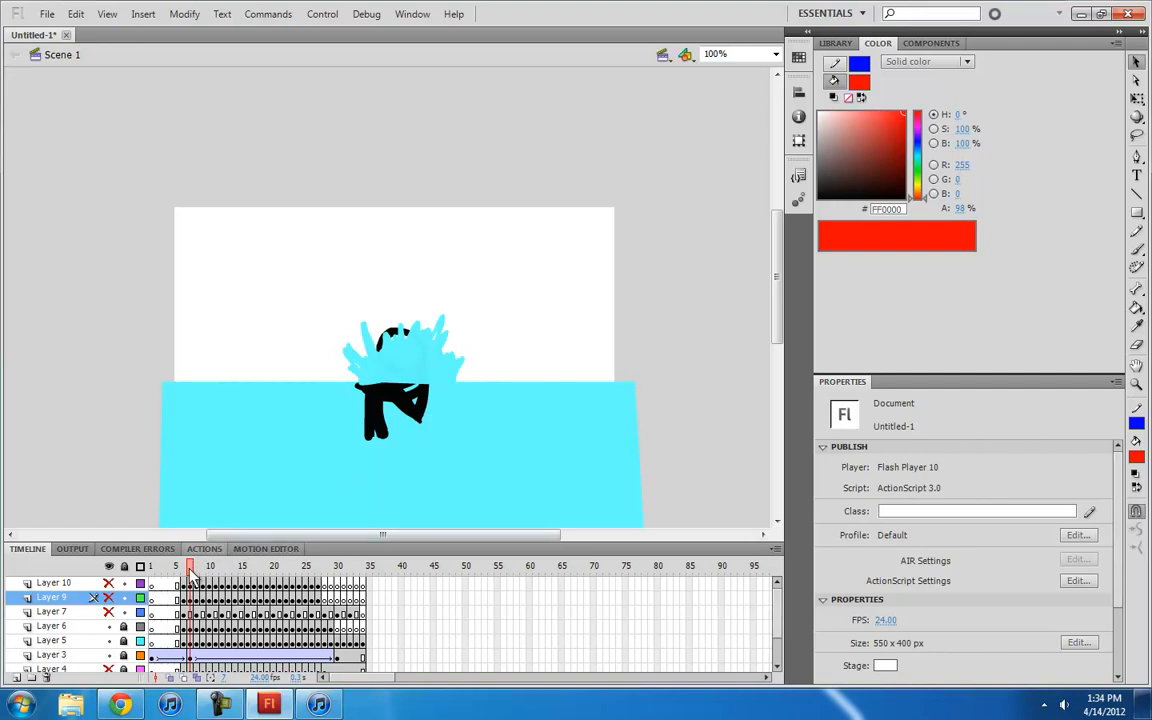
{"action": "left_click_drag", "start_coordinate": [190, 572], "coordinate": [222, 572]}
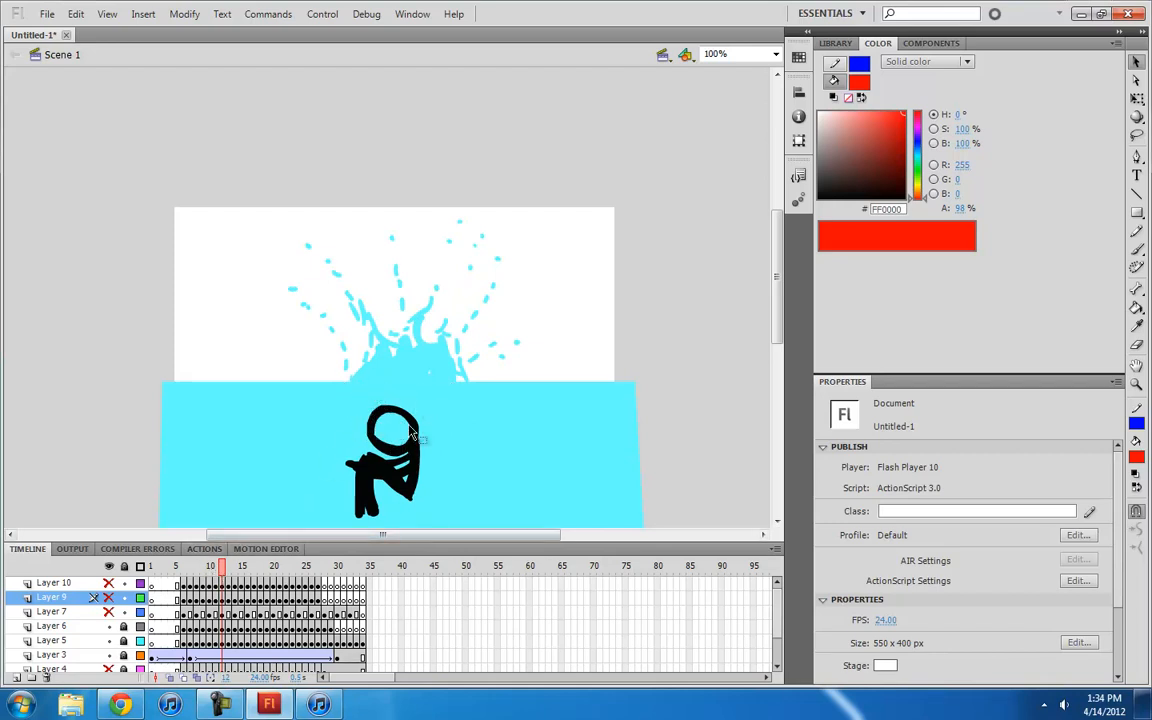
{"action": "mouse_move", "coordinate": [224, 575]}
{"action": "left_mouse_down"}
{"action": "mouse_move", "coordinate": [310, 568]}
{"action": "mouse_move", "coordinate": [182, 568]}
{"action": "mouse_move", "coordinate": [235, 568]}
{"action": "left_mouse_up"}
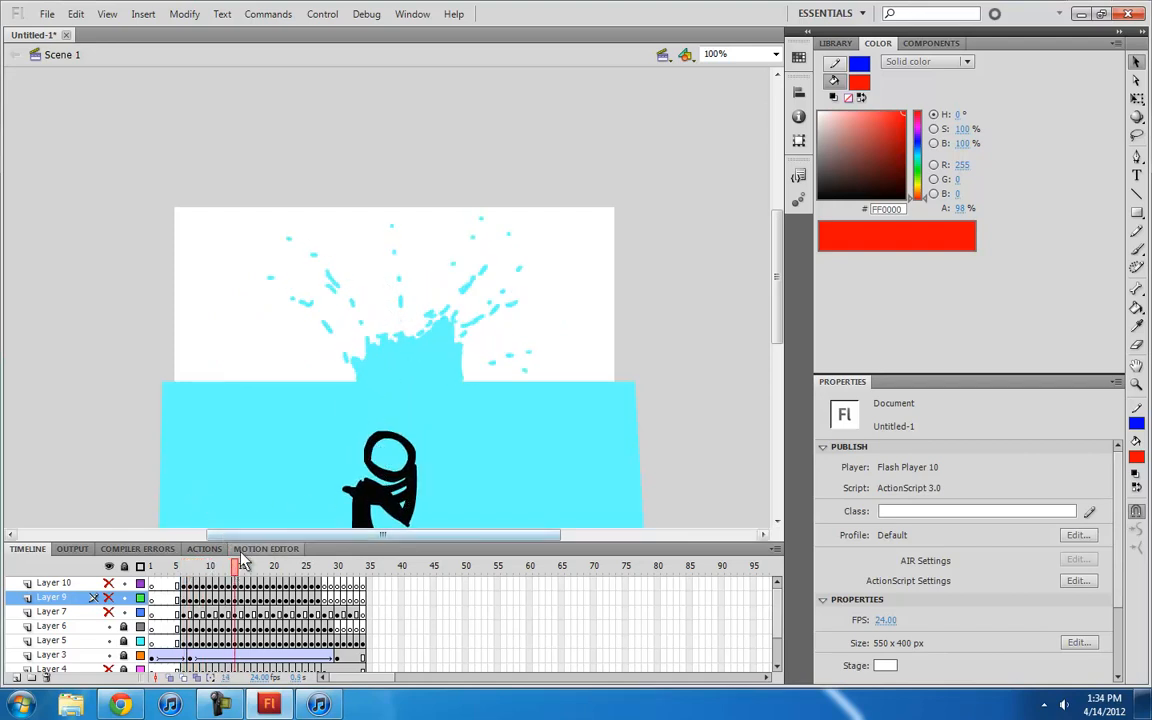
{"action": "left_click_drag", "start_coordinate": [235, 568], "coordinate": [341, 577]}
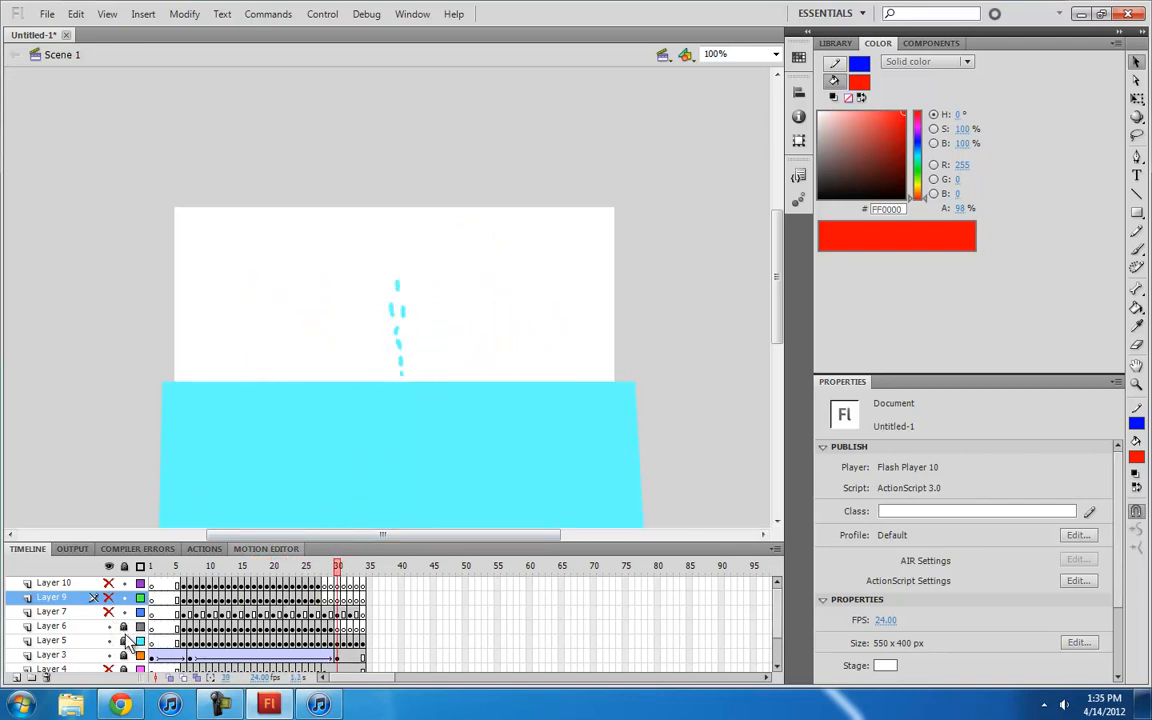
Show Layer 7 and hide Layers 5 and 6 so the red splash outline is isolated, keeping the figure on Layer 3 visible
{"action": "scroll", "coordinate": [128, 641], "scroll_direction": "down", "scroll_amount": 3}
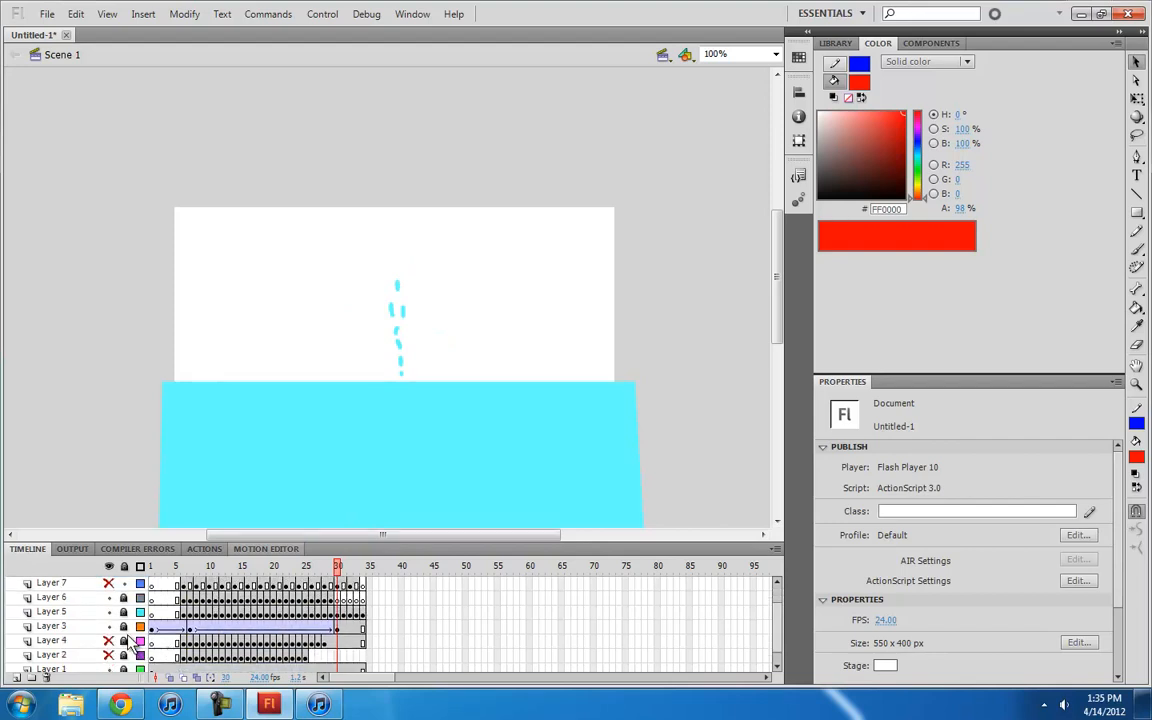
{"action": "scroll", "coordinate": [107, 617], "scroll_direction": "up", "scroll_amount": 1}
{"action": "left_click", "coordinate": [108, 597]}
{"action": "left_click", "coordinate": [177, 568]}
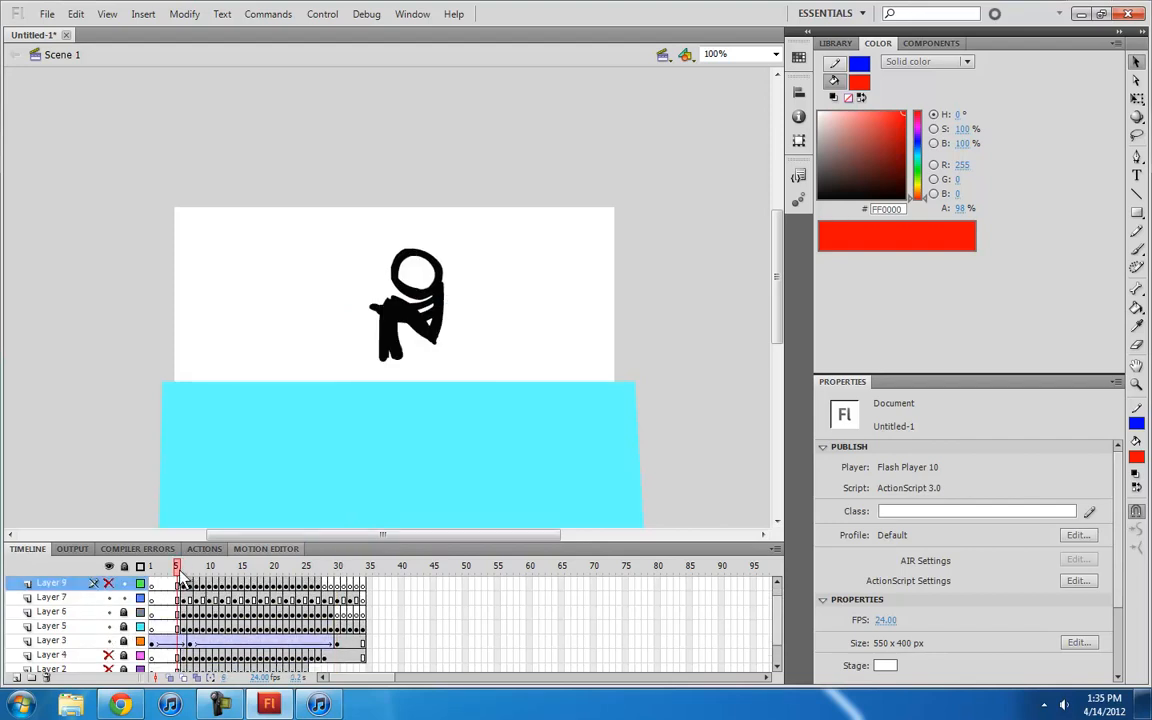
{"action": "left_click_drag", "start_coordinate": [110, 627], "coordinate": [110, 641]}
{"action": "left_click_drag", "start_coordinate": [177, 569], "coordinate": [186, 577]}
{"action": "left_click", "coordinate": [108, 612]}
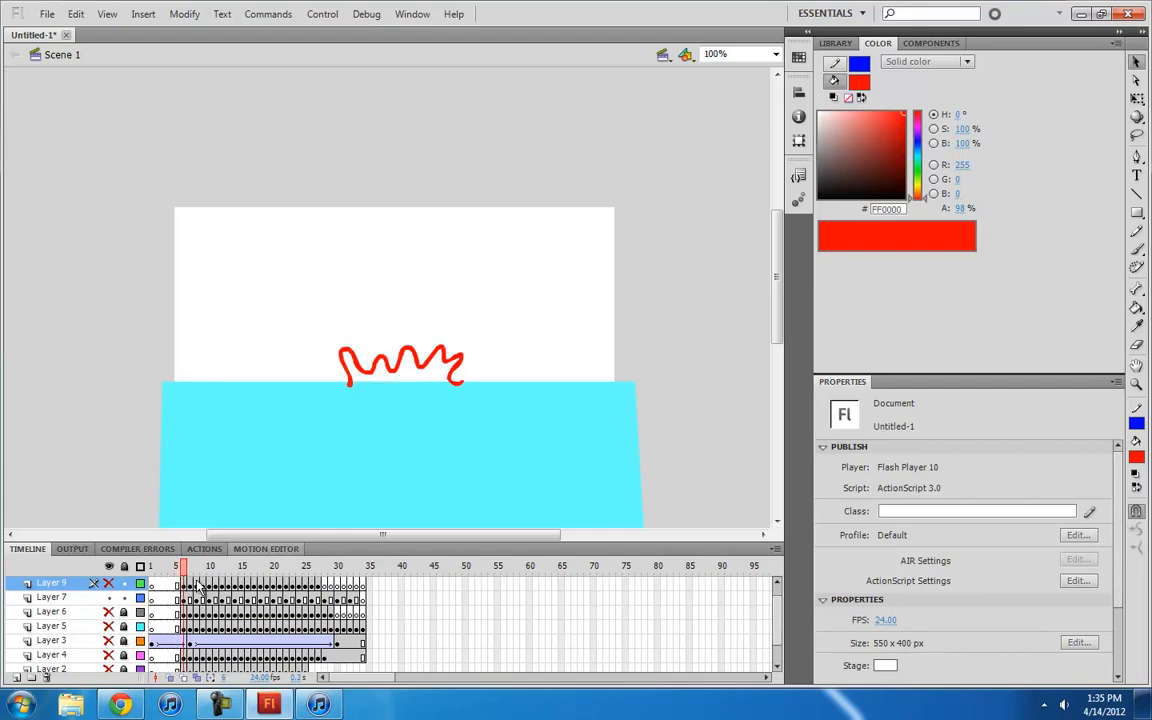
{"action": "left_click", "coordinate": [110, 641]}
Review how the red outline on Layer 7 develops through frame 34, and return to the impact at frame 6
{"action": "left_click_drag", "start_coordinate": [182, 567], "coordinate": [373, 570]}
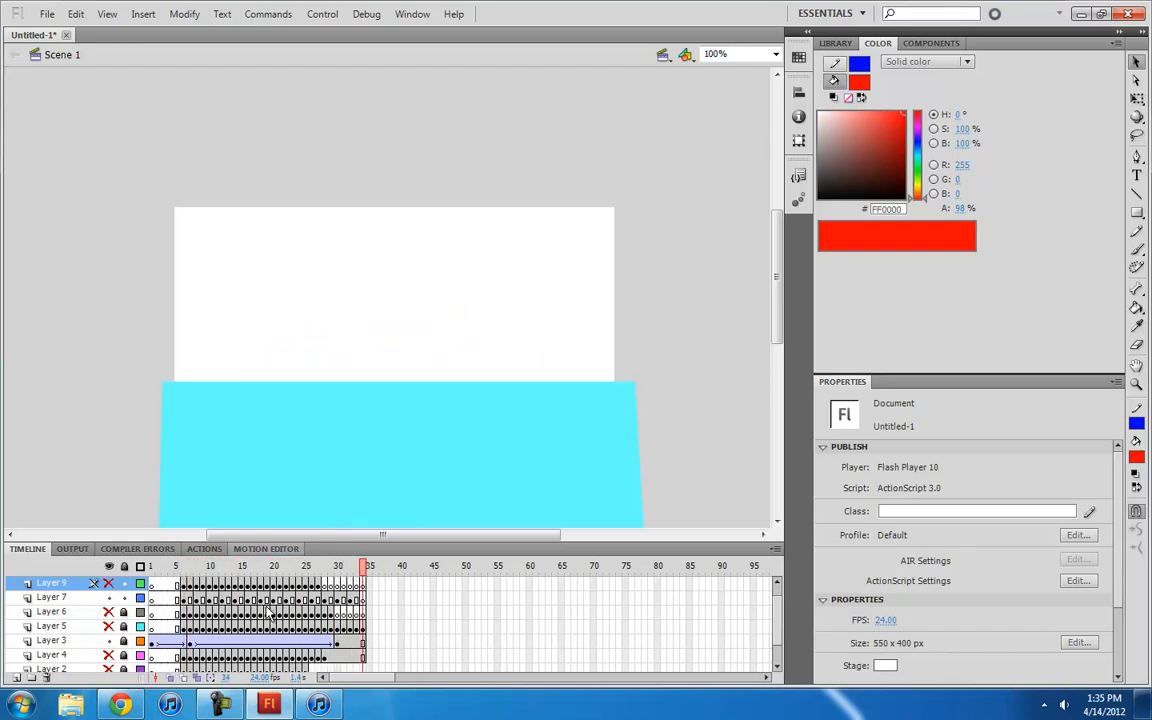
{"action": "key", "text": "Return"}
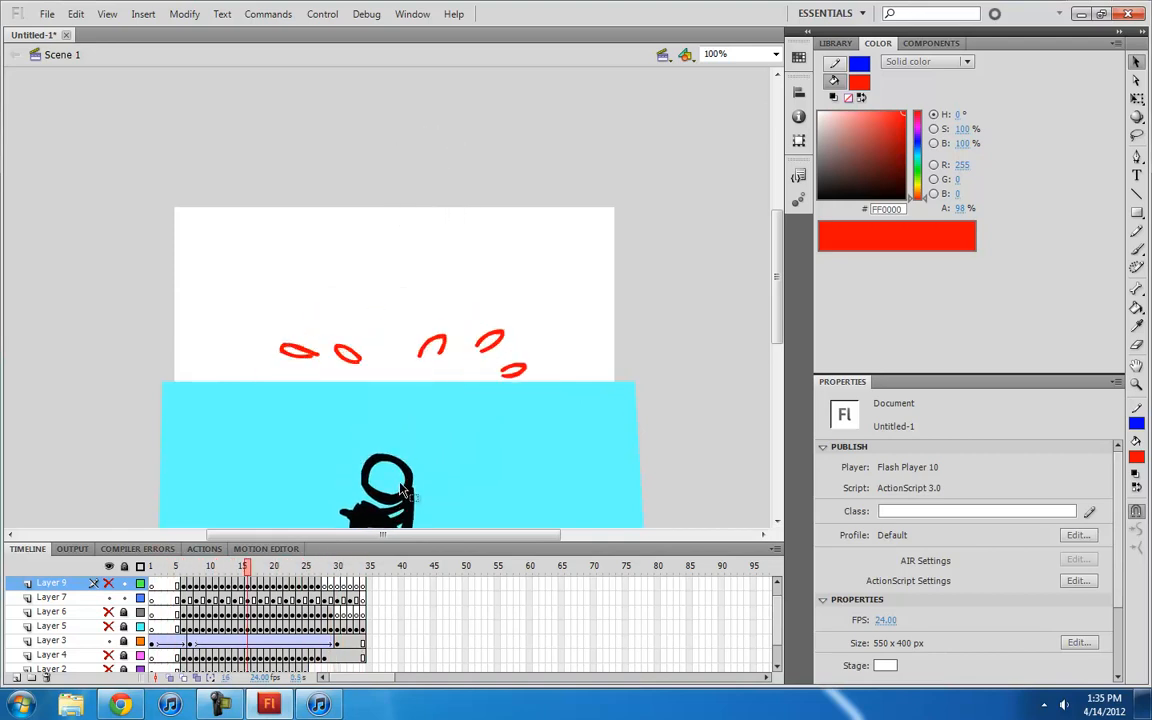
{"action": "left_click", "coordinate": [356, 567]}
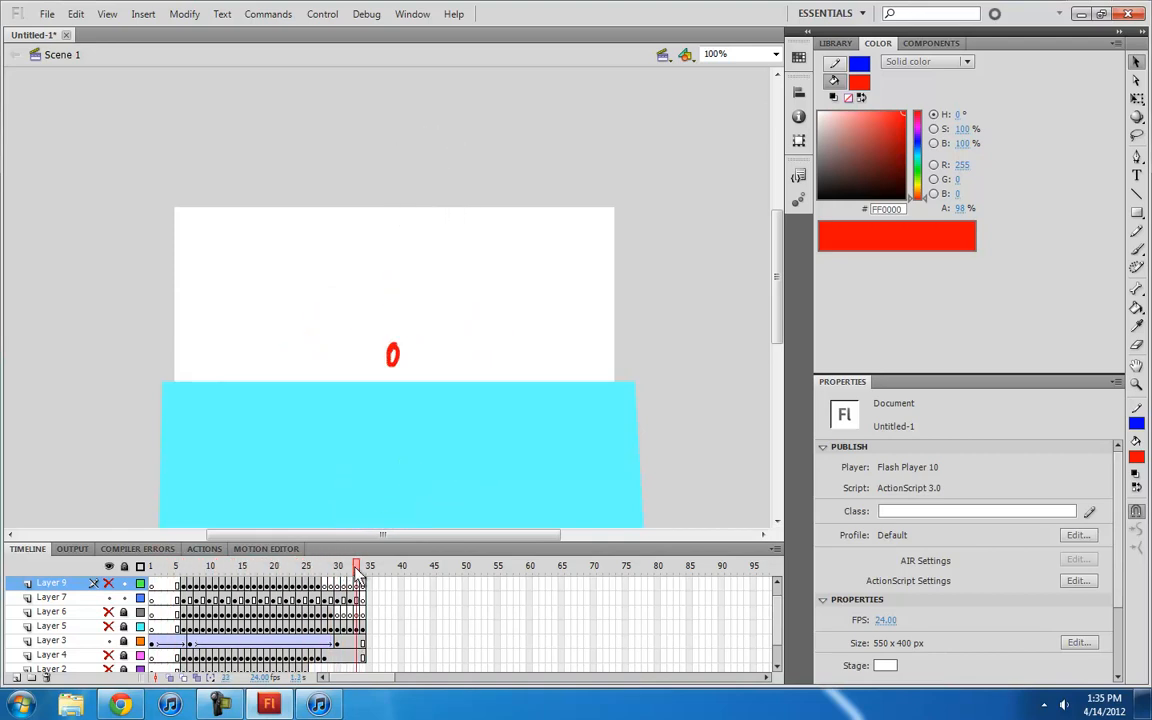
{"action": "left_click", "coordinate": [361, 599]}
{"action": "scroll", "coordinate": [313, 612], "scroll_direction": "up", "scroll_amount": 1}
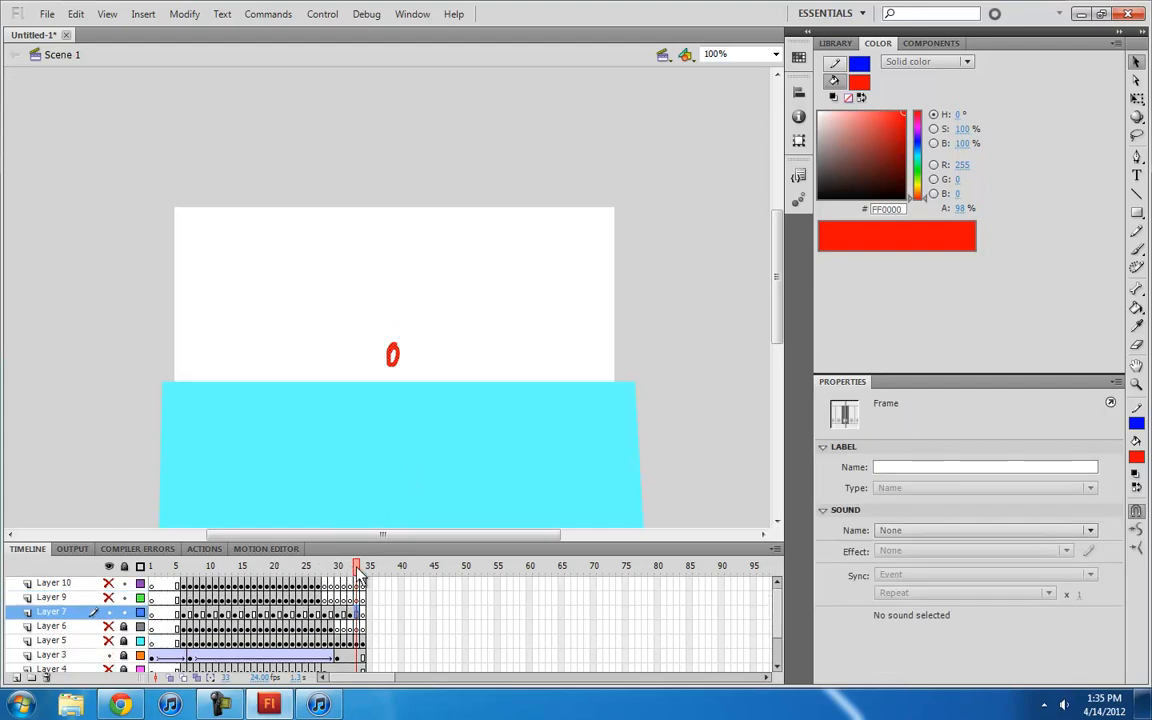
{"action": "left_click_drag", "start_coordinate": [358, 569], "coordinate": [185, 570]}
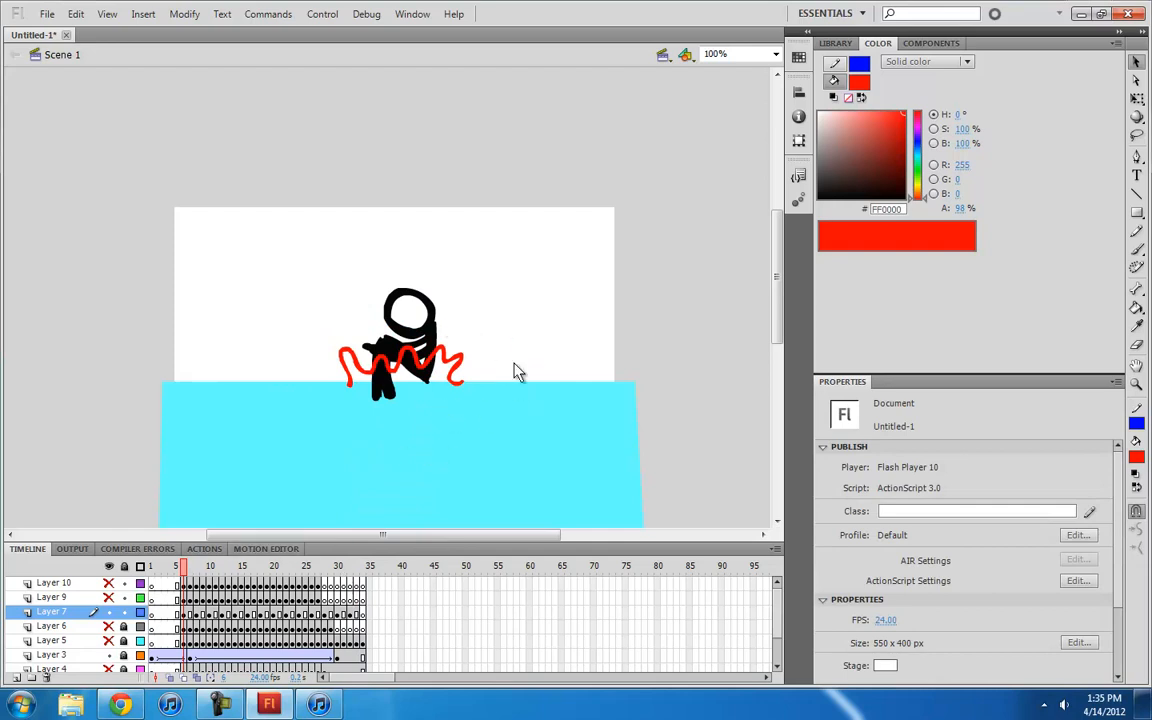
Create a new ActionScript 3.0 document
{"action": "left_click", "coordinate": [45, 14]}
{"action": "left_click", "coordinate": [78, 33]}
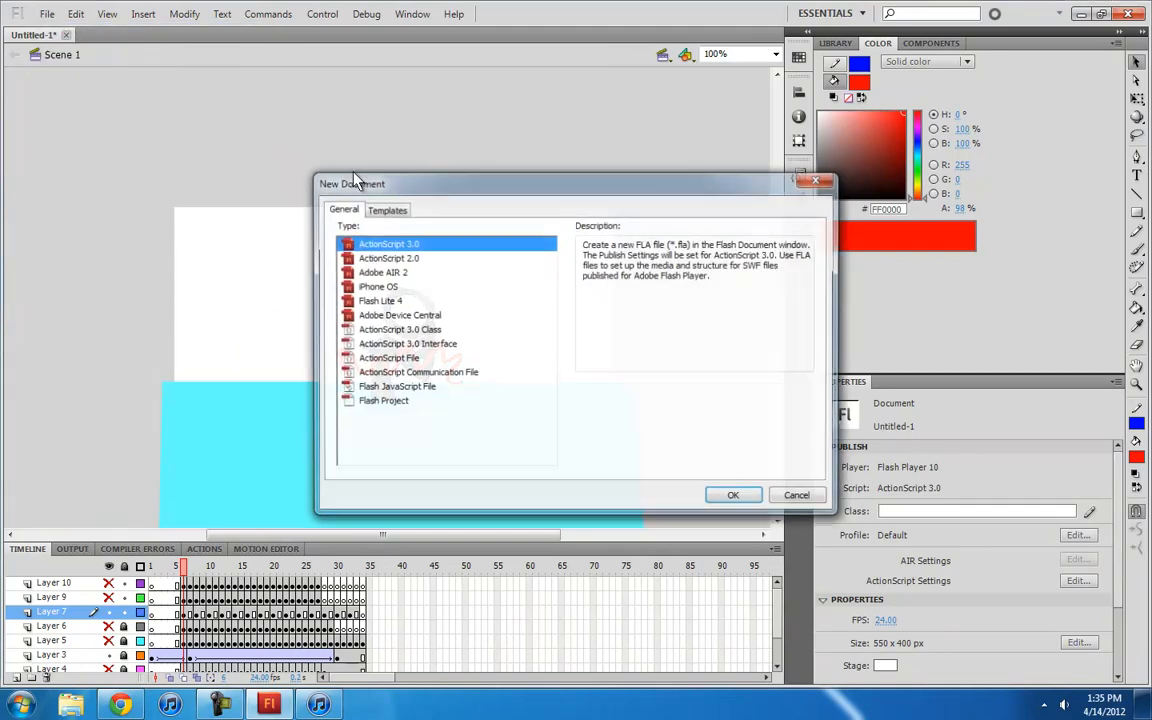
{"action": "left_click", "coordinate": [731, 498]}
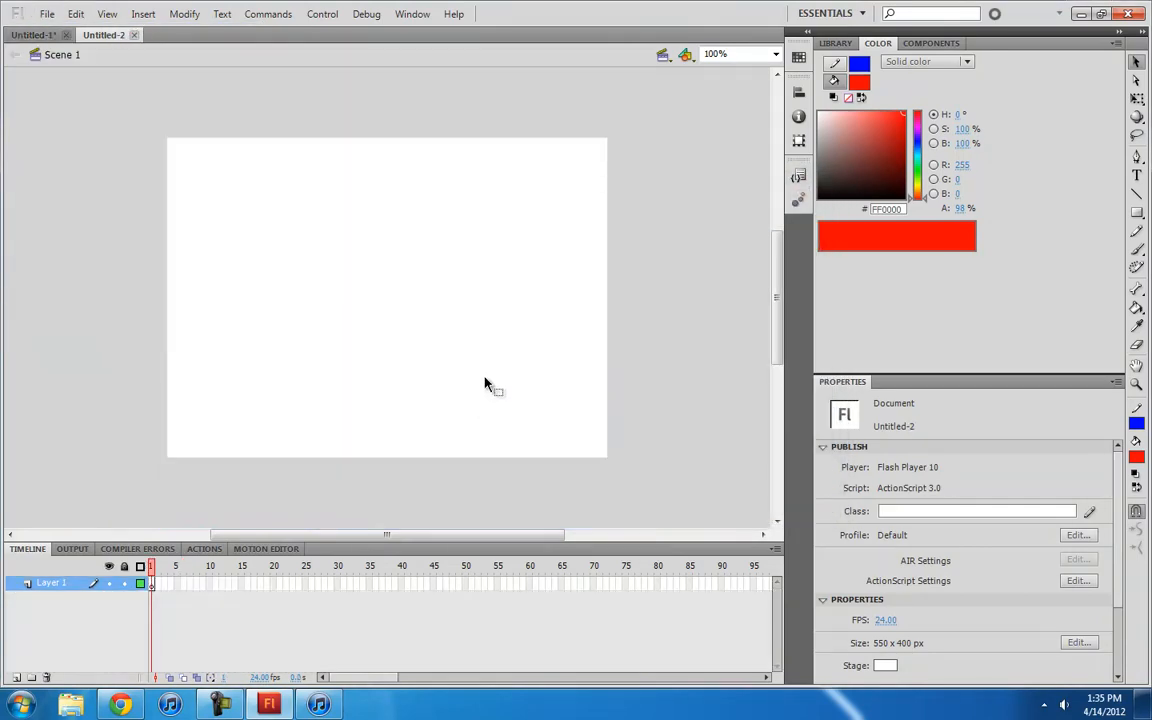
Draw a light cyan (#66FFFF) rectangle across the lower part of the stage, wider than the stage, and delete its blue outline
{"action": "left_click", "coordinate": [1136, 212]}
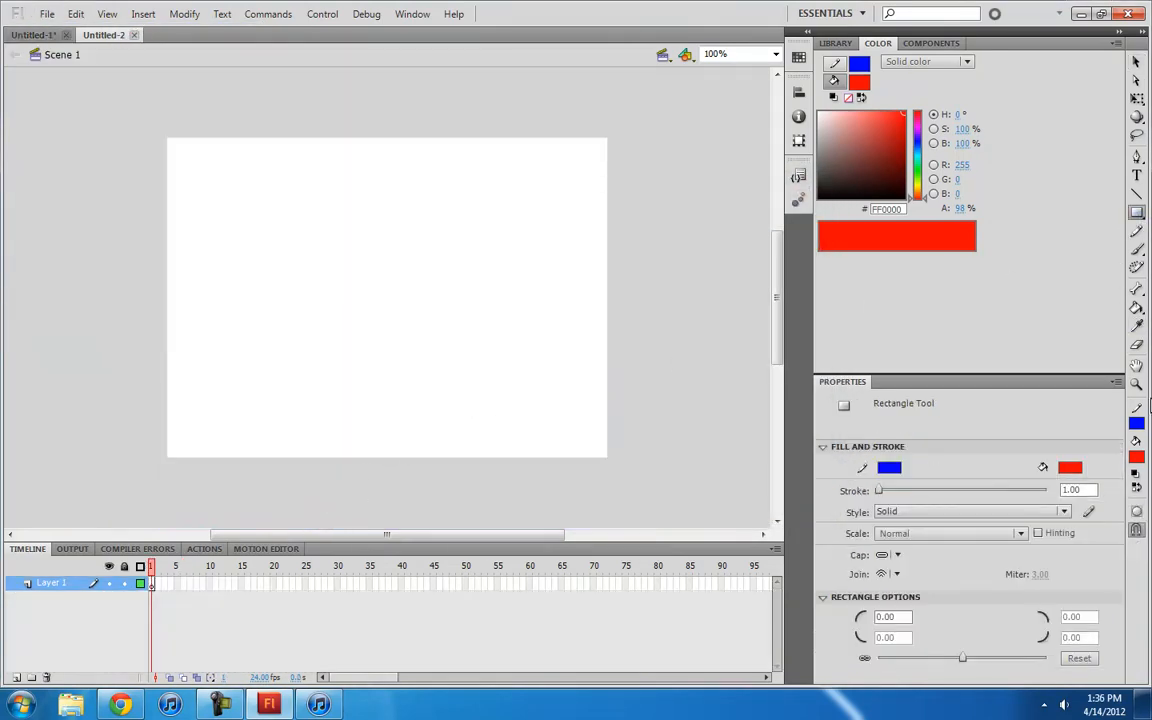
{"action": "left_click", "coordinate": [1136, 457]}
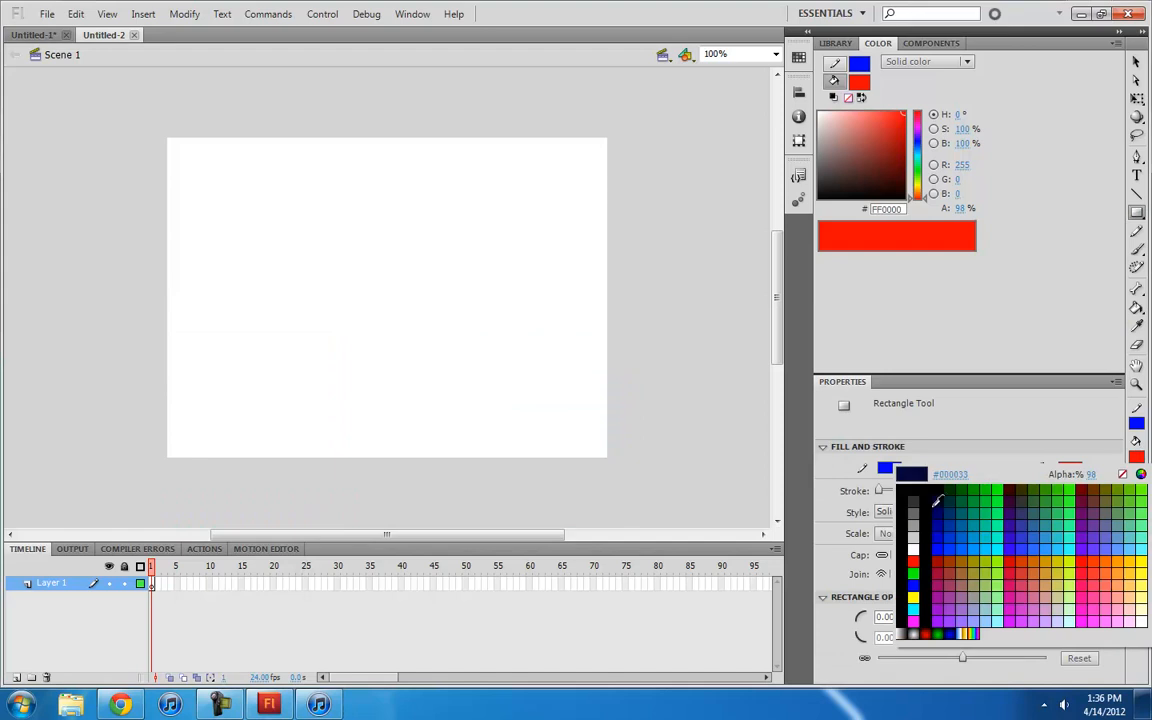
{"action": "left_click", "coordinate": [1124, 553]}
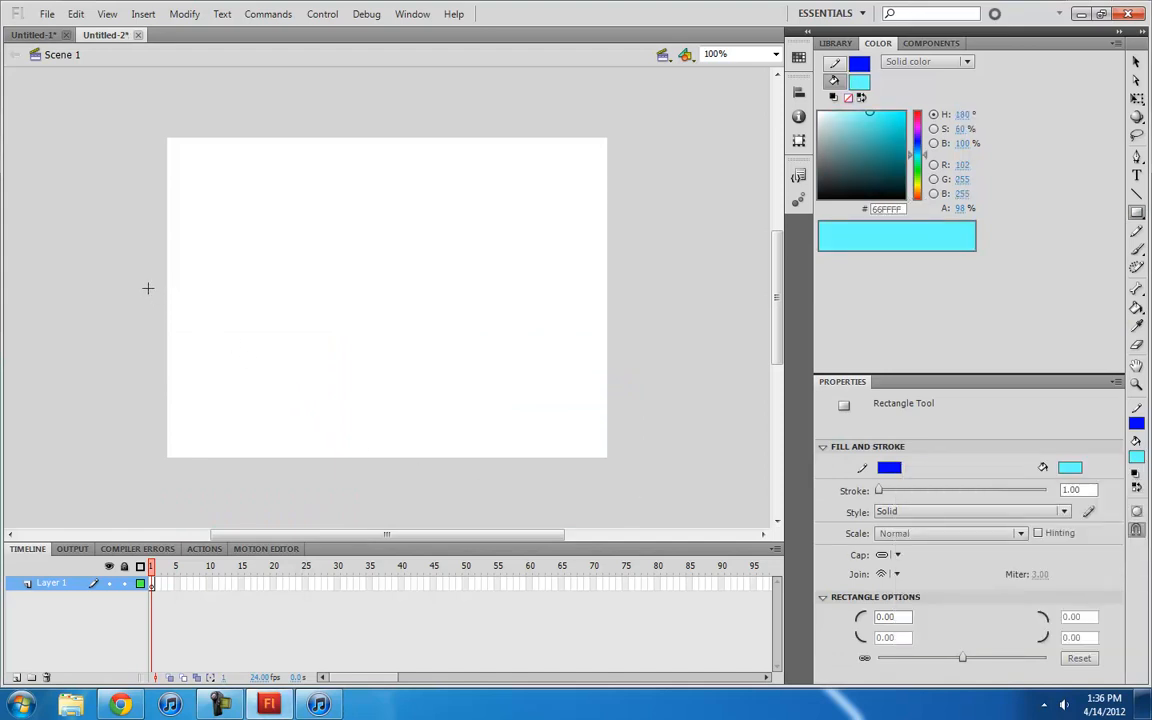
{"action": "left_click_drag", "start_coordinate": [143, 285], "coordinate": [633, 490]}
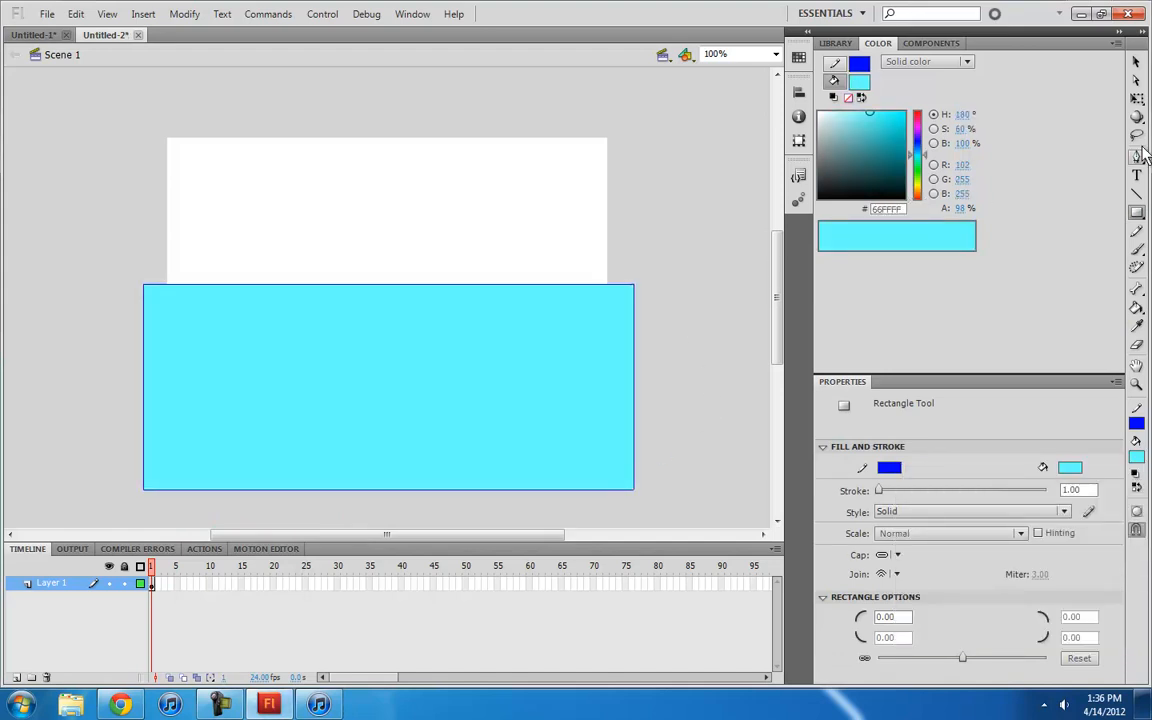
{"action": "left_click", "coordinate": [1136, 62]}
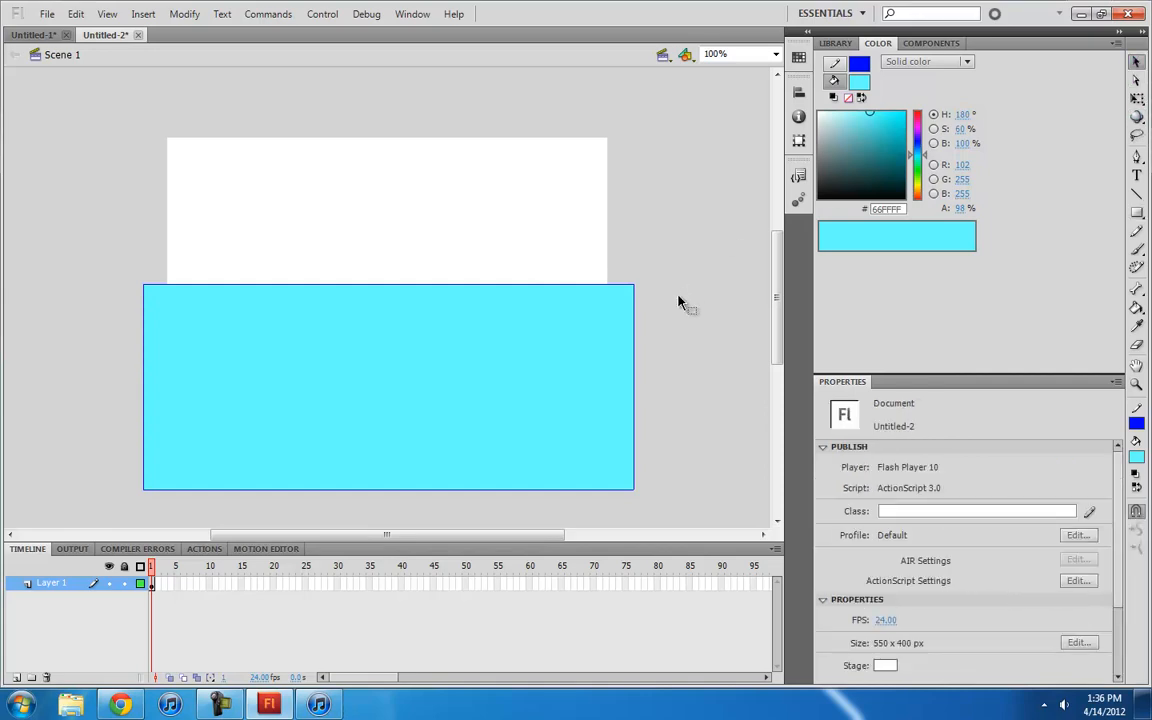
{"action": "double_click", "coordinate": [634, 345]}
{"action": "key", "text": "Delete"}
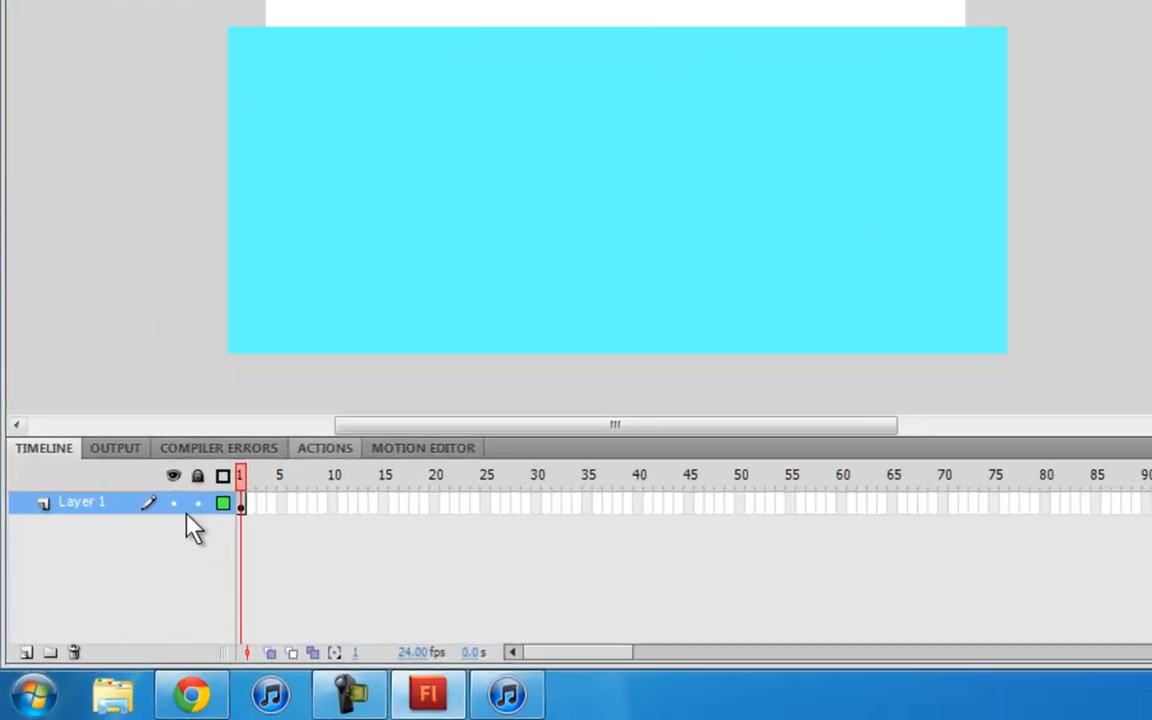
Add a second layer above the water and extend Layer 1 to frame 40
{"action": "left_click", "coordinate": [31, 644]}
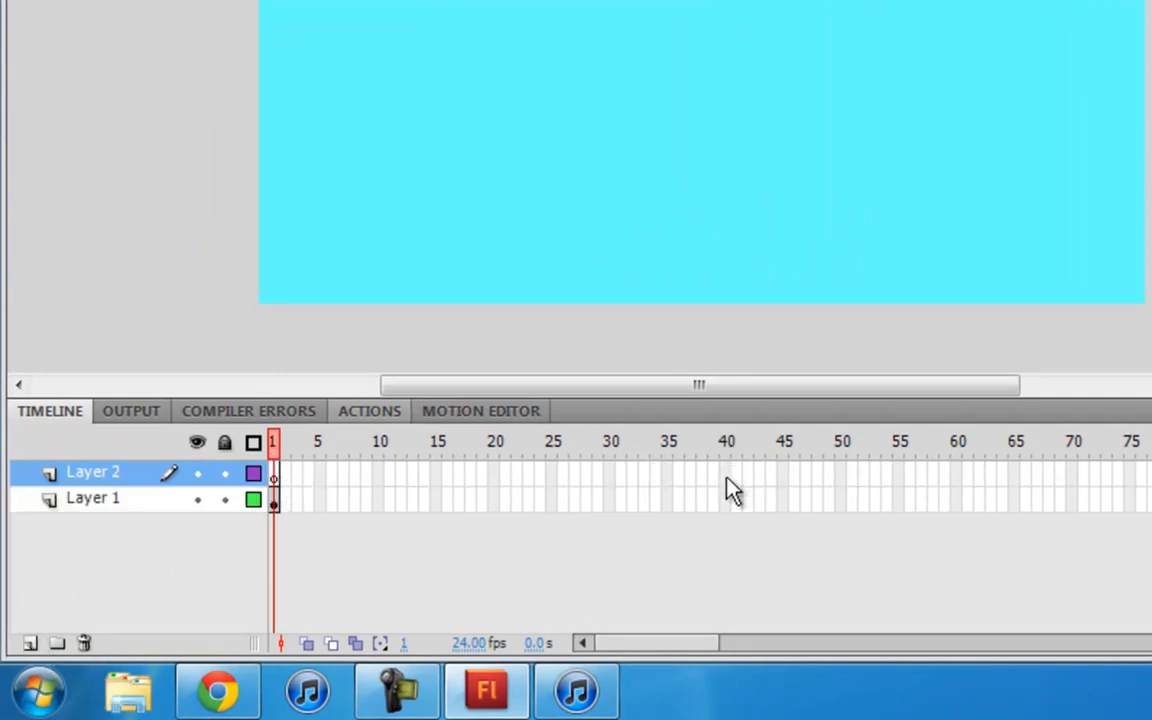
{"action": "left_click_drag", "start_coordinate": [726, 498], "coordinate": [733, 520]}
{"action": "key", "text": "F5"}
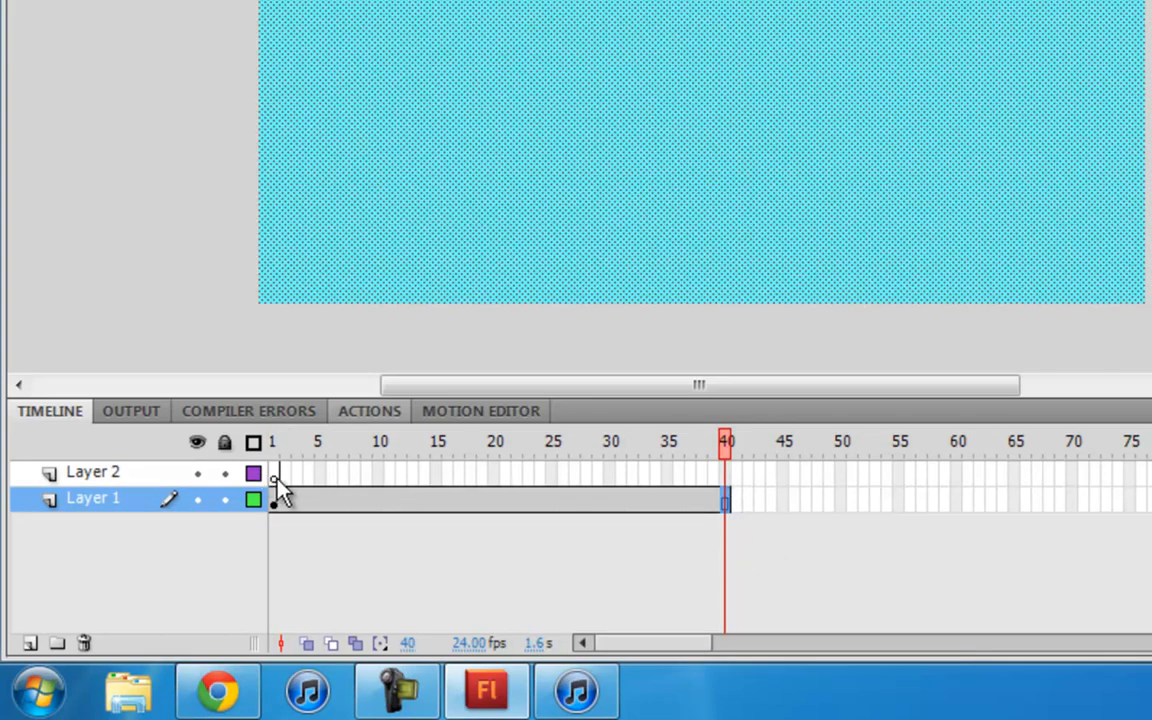
Insert blank keyframes on every frame of Layer 2 from frame 1 through frame 40
{"action": "left_click_drag", "start_coordinate": [274, 476], "coordinate": [726, 475]}
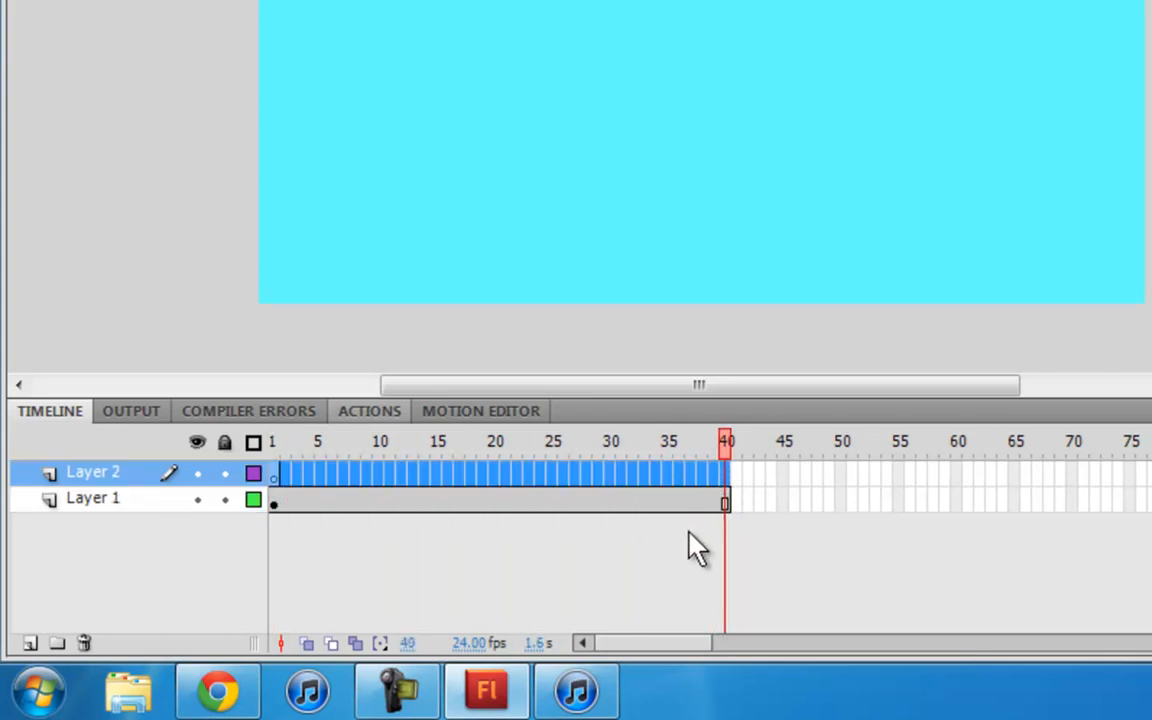
{"action": "key", "text": "F6"}
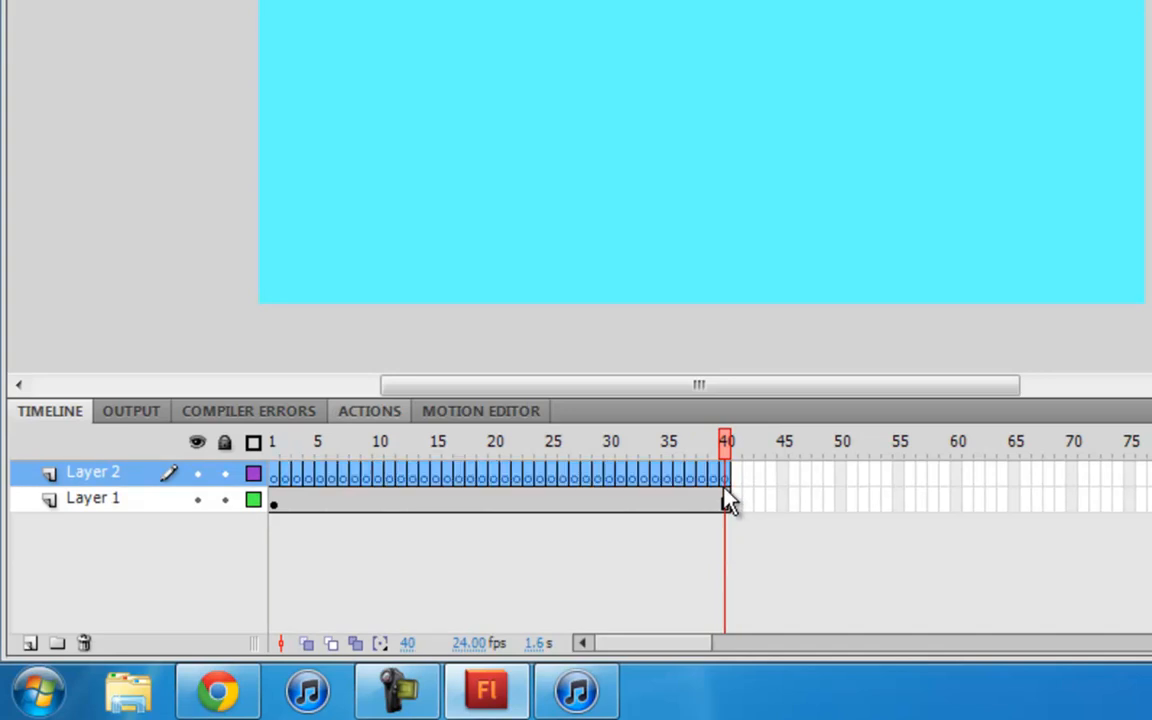
{"action": "left_click", "coordinate": [728, 484]}
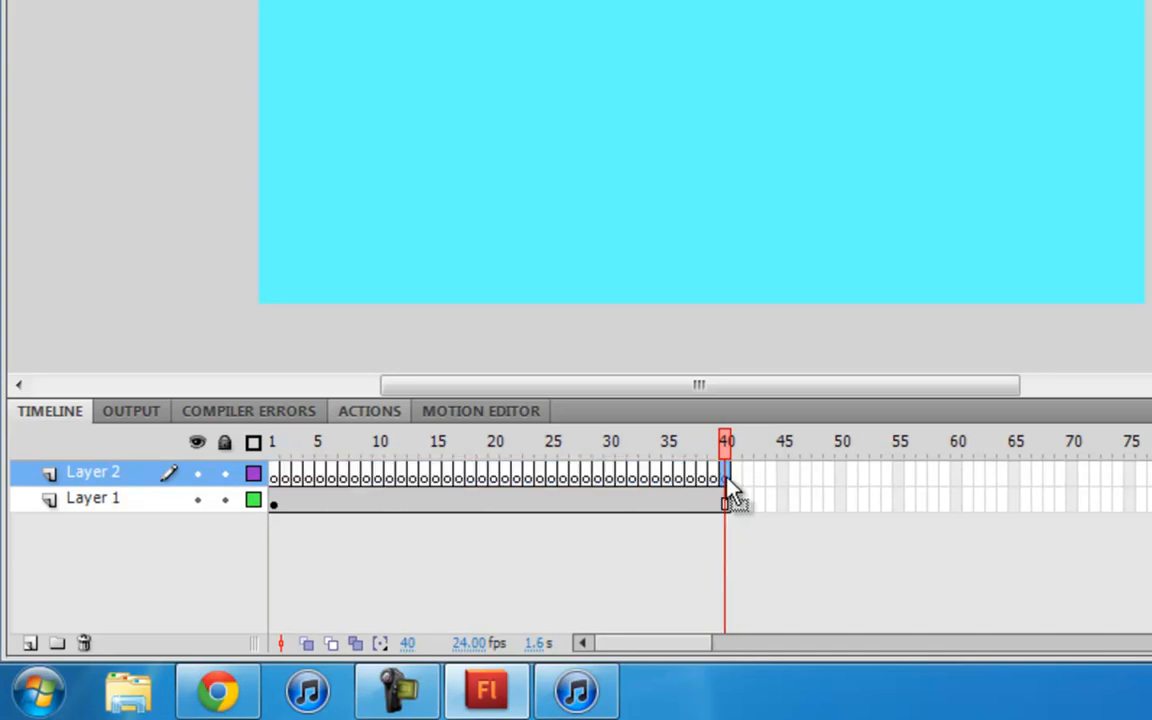
{"action": "left_click", "coordinate": [284, 478]}
{"action": "left_click", "coordinate": [297, 478]}
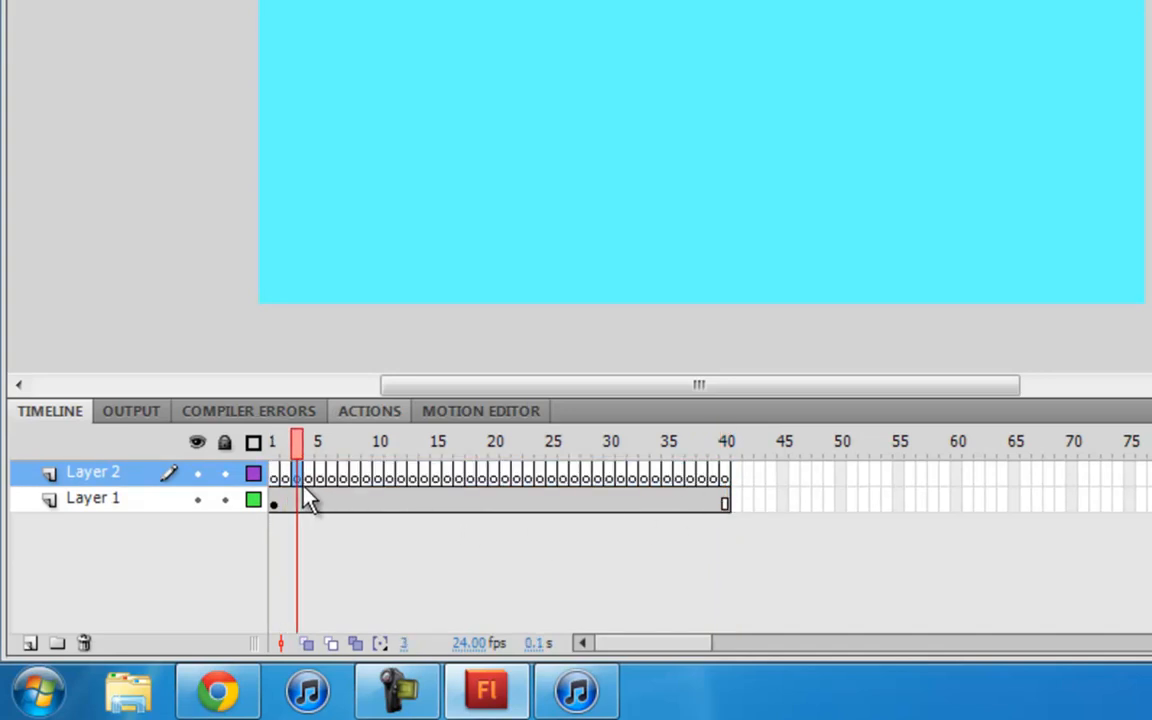
Add a third layer and place it between Layer 2 and Layer 1
{"action": "left_click", "coordinate": [32, 643]}
{"action": "left_click_drag", "start_coordinate": [100, 472], "coordinate": [113, 514]}
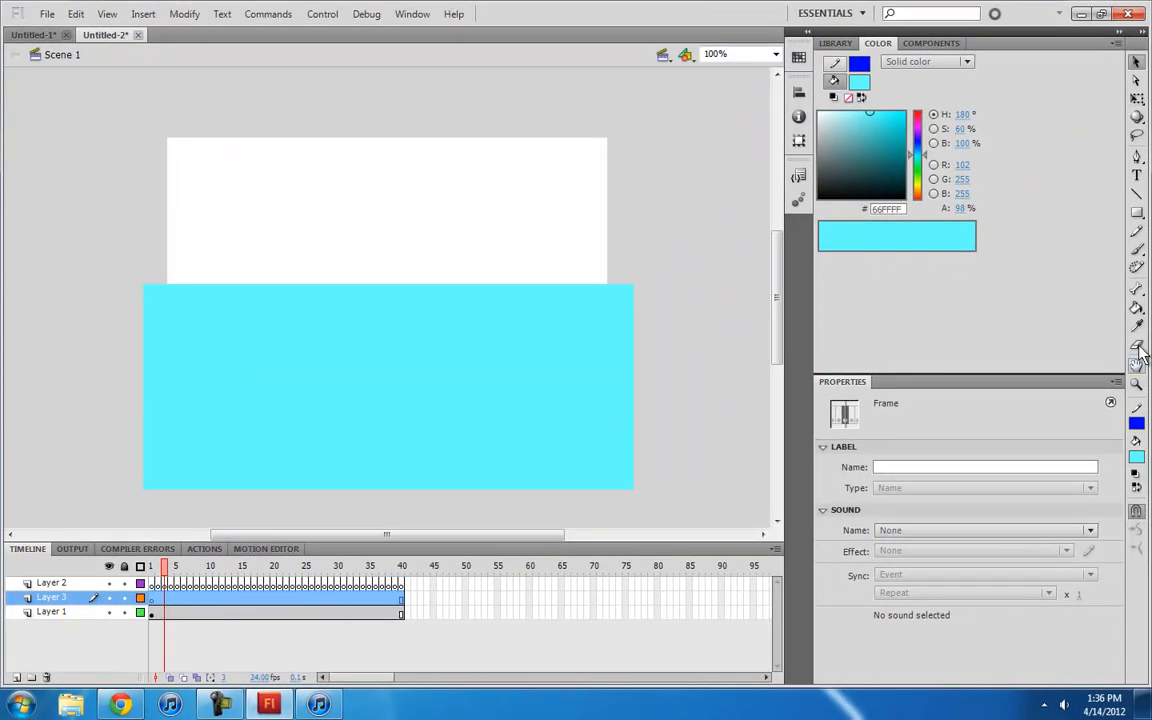
Paint a crude black figure about 103 by 145 px above the water on Layer 3 with a large brush
{"action": "left_click", "coordinate": [1137, 250]}
{"action": "left_click", "coordinate": [1070, 468]}
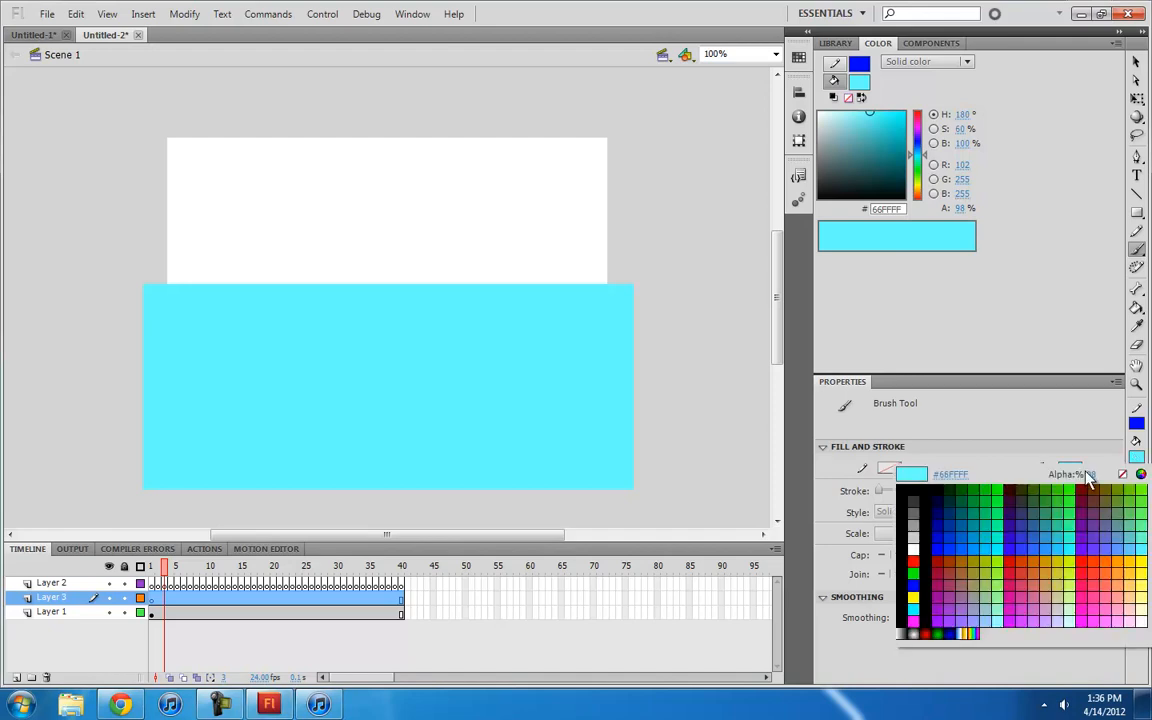
{"action": "left_click", "coordinate": [926, 492]}
{"action": "left_click", "coordinate": [1139, 573]}
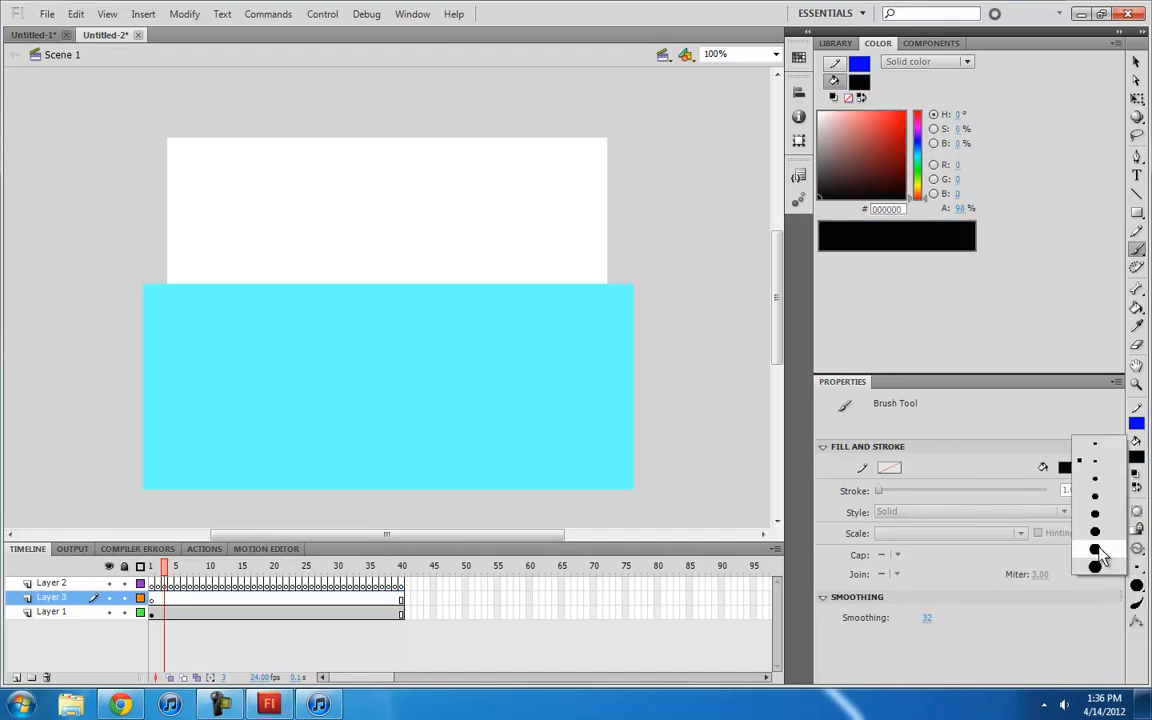
{"action": "left_click", "coordinate": [1095, 563]}
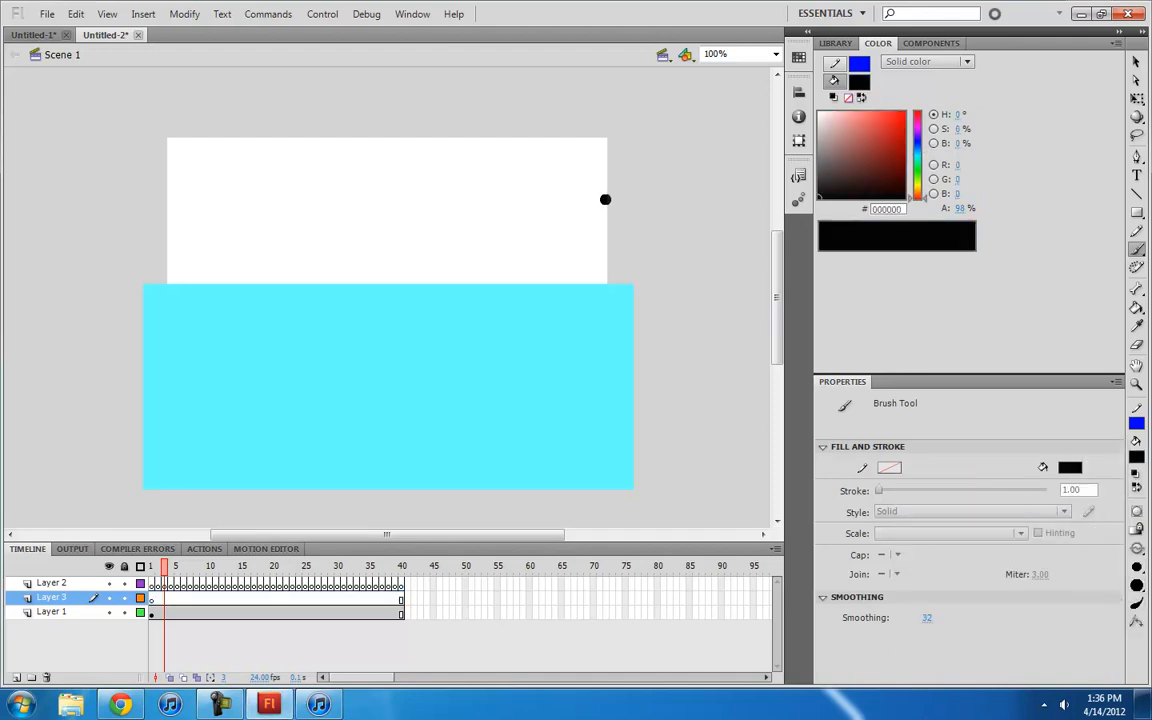
{"action": "mouse_move", "coordinate": [493, 78]}
{"action": "left_mouse_down"}
{"action": "mouse_move", "coordinate": [479, 107]}
{"action": "mouse_move", "coordinate": [512, 89]}
{"action": "mouse_move", "coordinate": [505, 128]}
{"action": "mouse_move", "coordinate": [464, 147]}
{"action": "mouse_move", "coordinate": [504, 141]}
{"action": "mouse_move", "coordinate": [455, 158]}
{"action": "mouse_move", "coordinate": [505, 132]}
{"action": "mouse_move", "coordinate": [495, 182]}
{"action": "mouse_move", "coordinate": [471, 137]}
{"action": "mouse_move", "coordinate": [461, 174]}
{"action": "mouse_move", "coordinate": [490, 166]}
{"action": "mouse_move", "coordinate": [449, 151]}
{"action": "mouse_move", "coordinate": [446, 182]}
{"action": "left_mouse_up"}
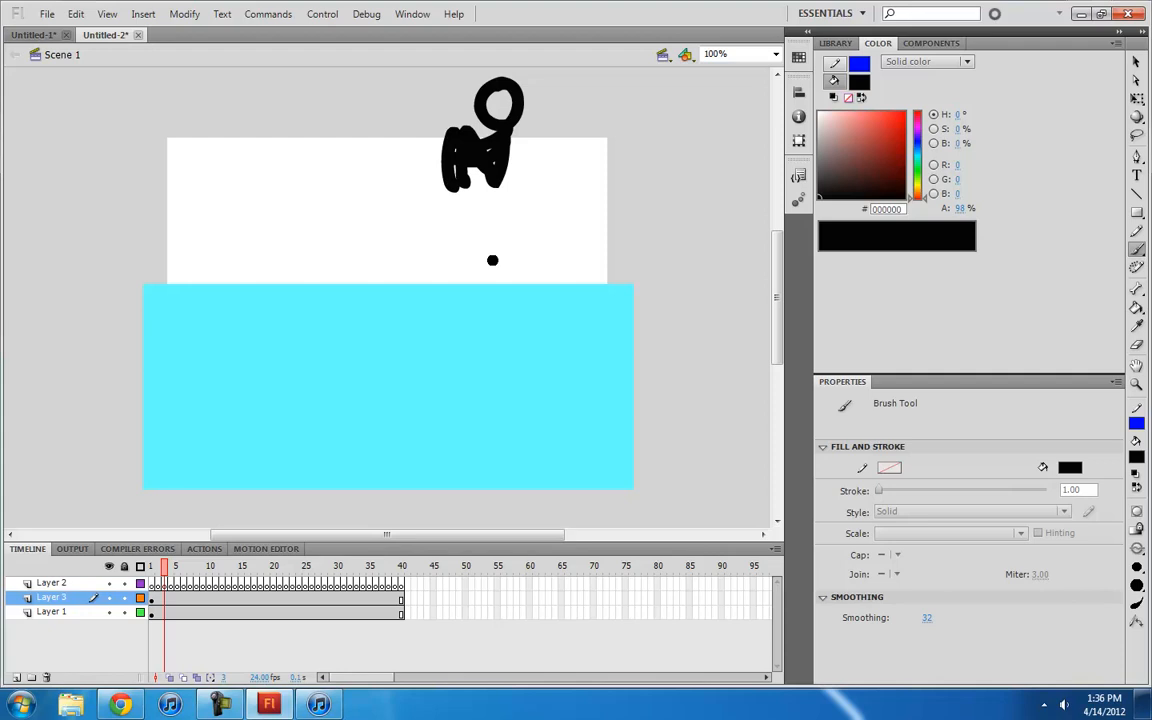
Convert the painted figure to a graphic symbol named splasher
{"action": "key", "text": "v"}
{"action": "left_click", "coordinate": [504, 185]}
{"action": "key", "text": "F8"}
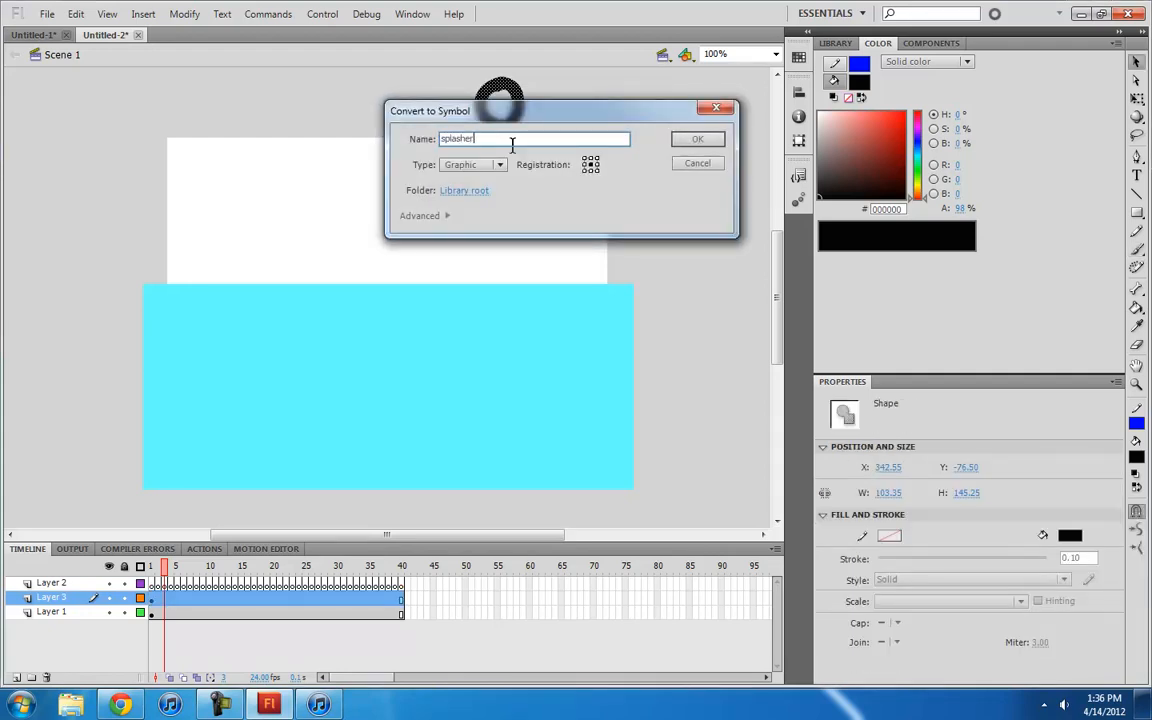
{"action": "type", "text": "splasher"}
{"action": "left_click", "coordinate": [697, 139]}
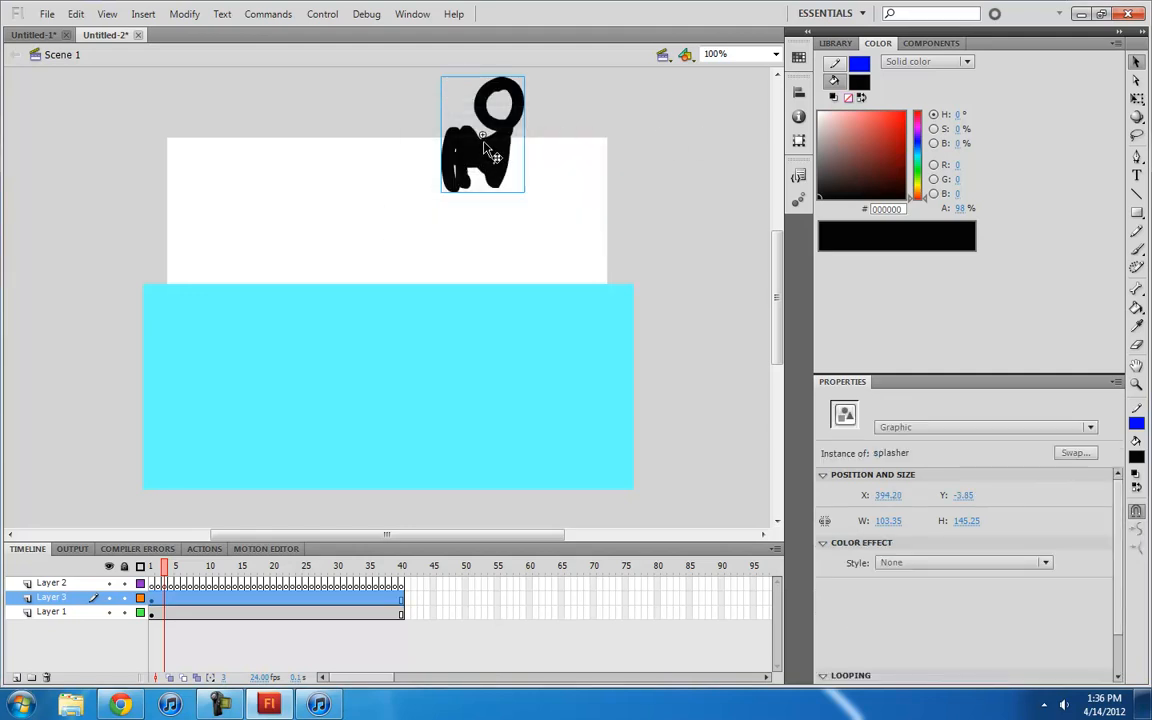
Move the splasher above the stage and add a Layer 3 keyframe at frame 8 with it at the water's surface
{"action": "left_click_drag", "start_coordinate": [490, 195], "coordinate": [468, 160]}
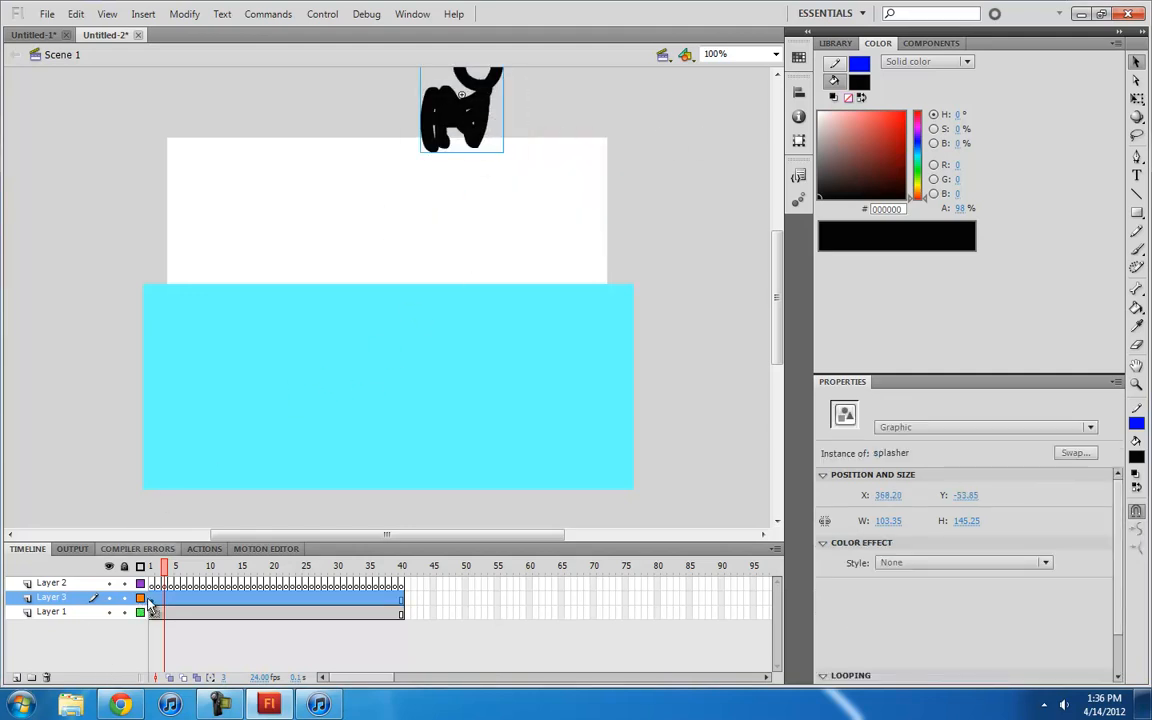
{"action": "left_click_drag", "start_coordinate": [205, 605], "coordinate": [236, 606]}
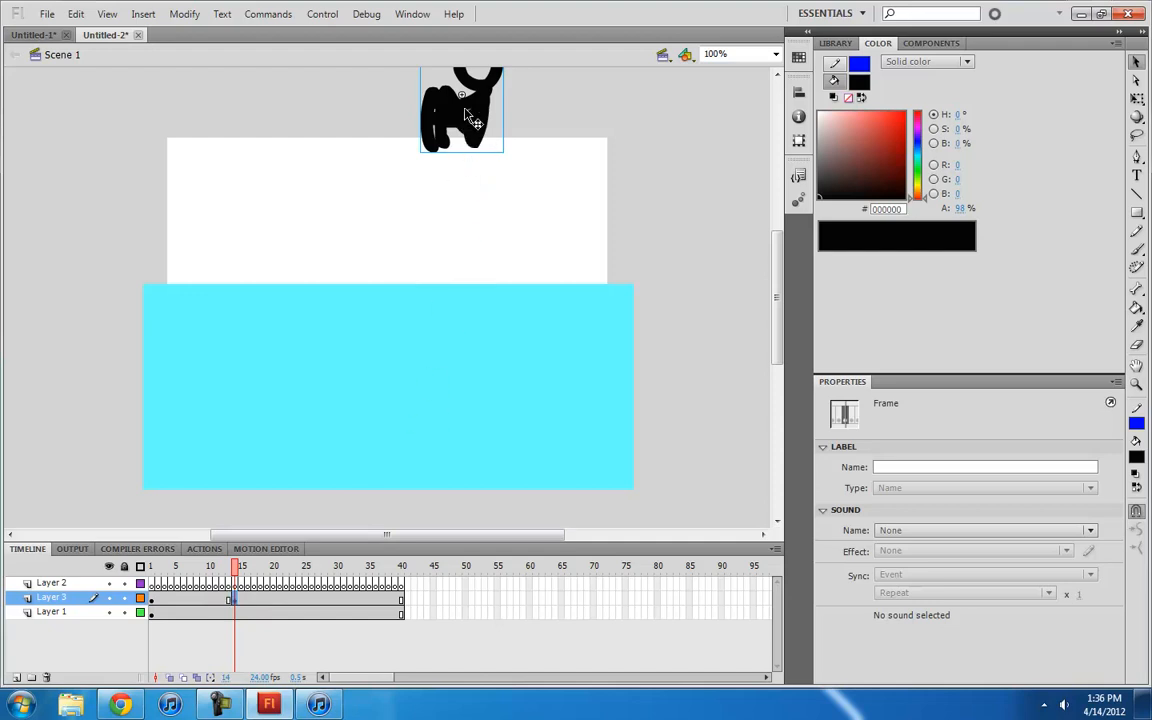
{"action": "left_click_drag", "start_coordinate": [472, 120], "coordinate": [413, 244]}
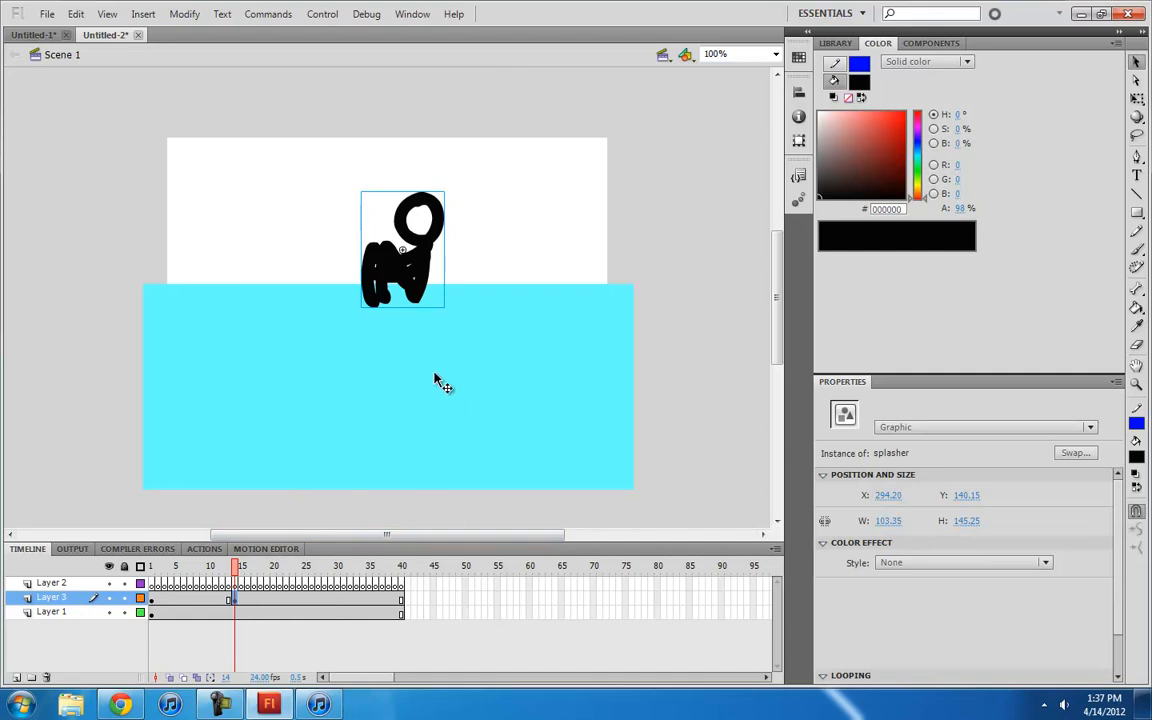
{"action": "left_click", "coordinate": [206, 598]}
{"action": "left_click_drag", "start_coordinate": [206, 599], "coordinate": [197, 599]}
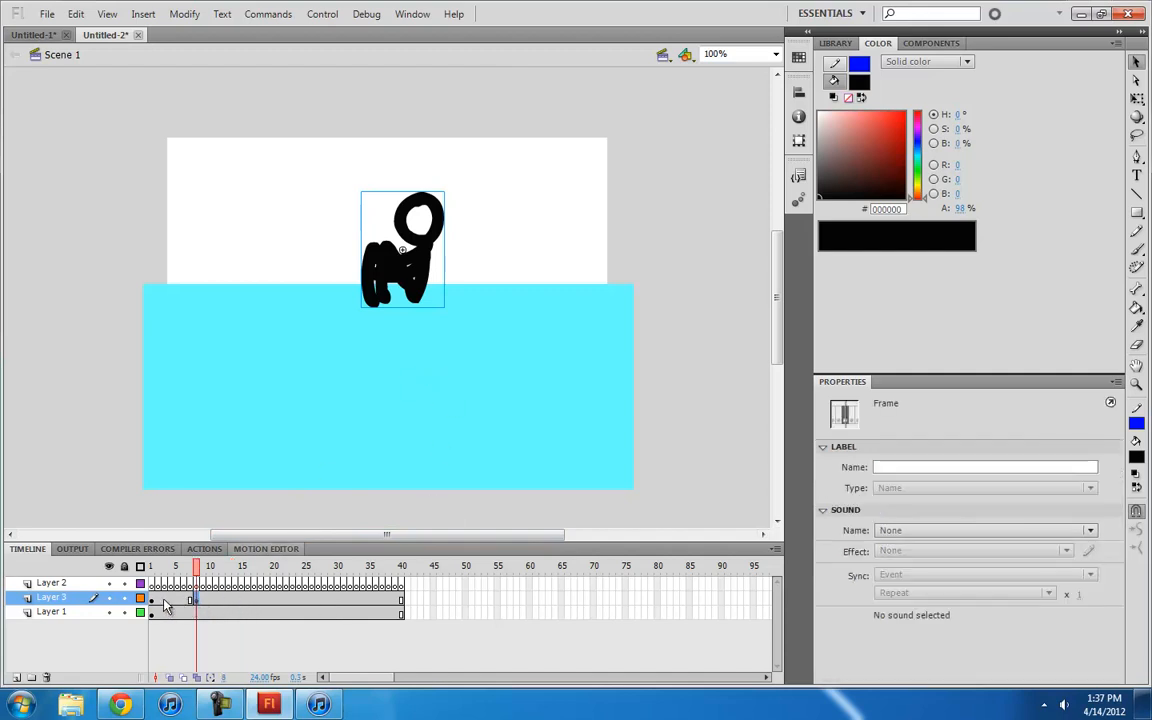
Insert a keyframe at frame 27 of Layer 3 and move the splasher down to the bottom of the water
{"action": "left_click", "coordinate": [316, 599]}
{"action": "key", "text": "F6"}
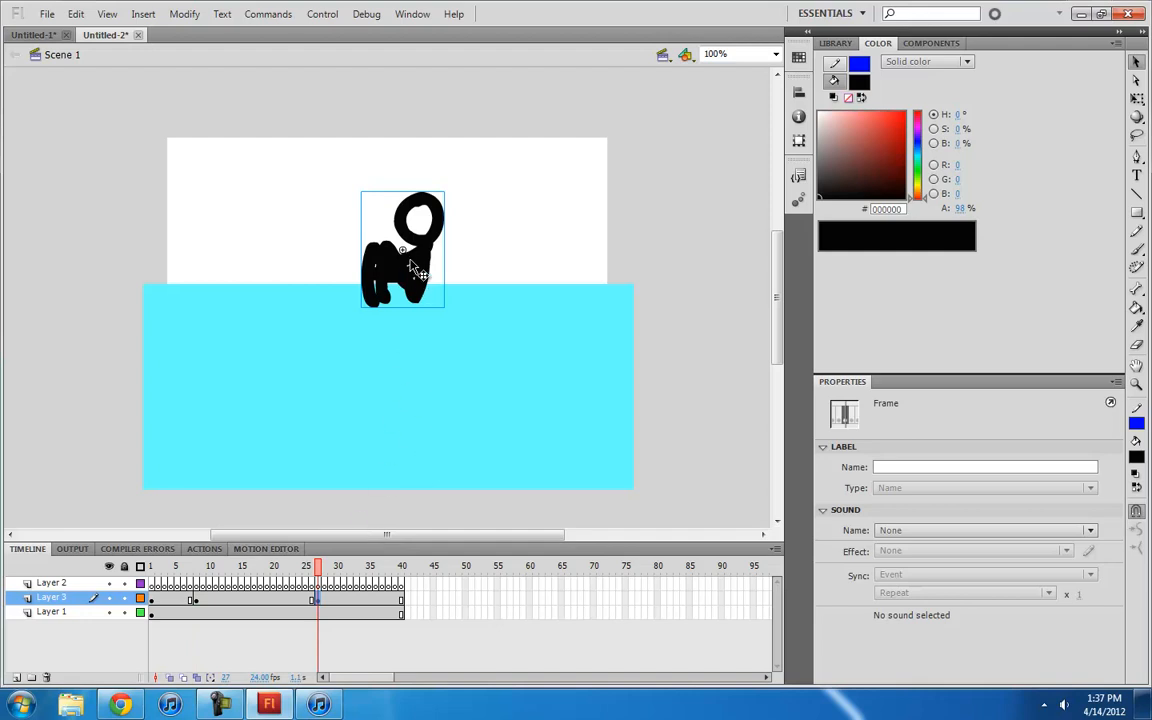
{"action": "left_click_drag", "start_coordinate": [418, 268], "coordinate": [359, 474]}
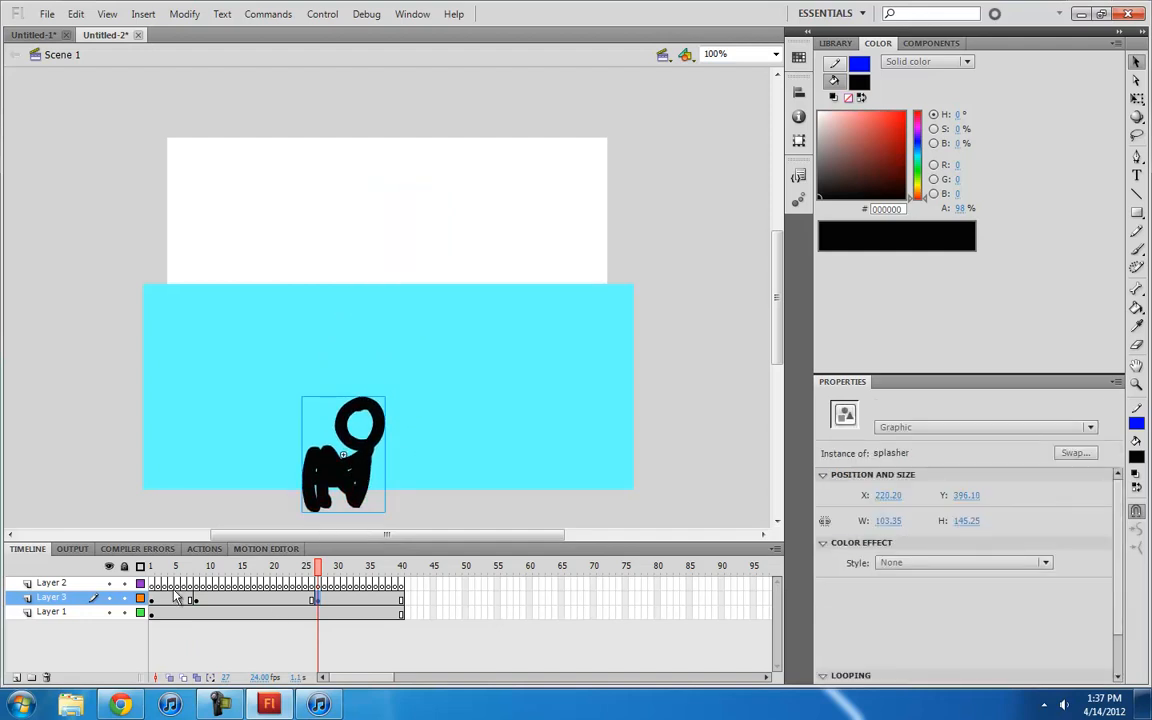
Create classic tweens between the three splasher keyframes on Layer 3
{"action": "left_click_drag", "start_coordinate": [176, 597], "coordinate": [222, 598]}
{"action": "right_click", "coordinate": [222, 598]}
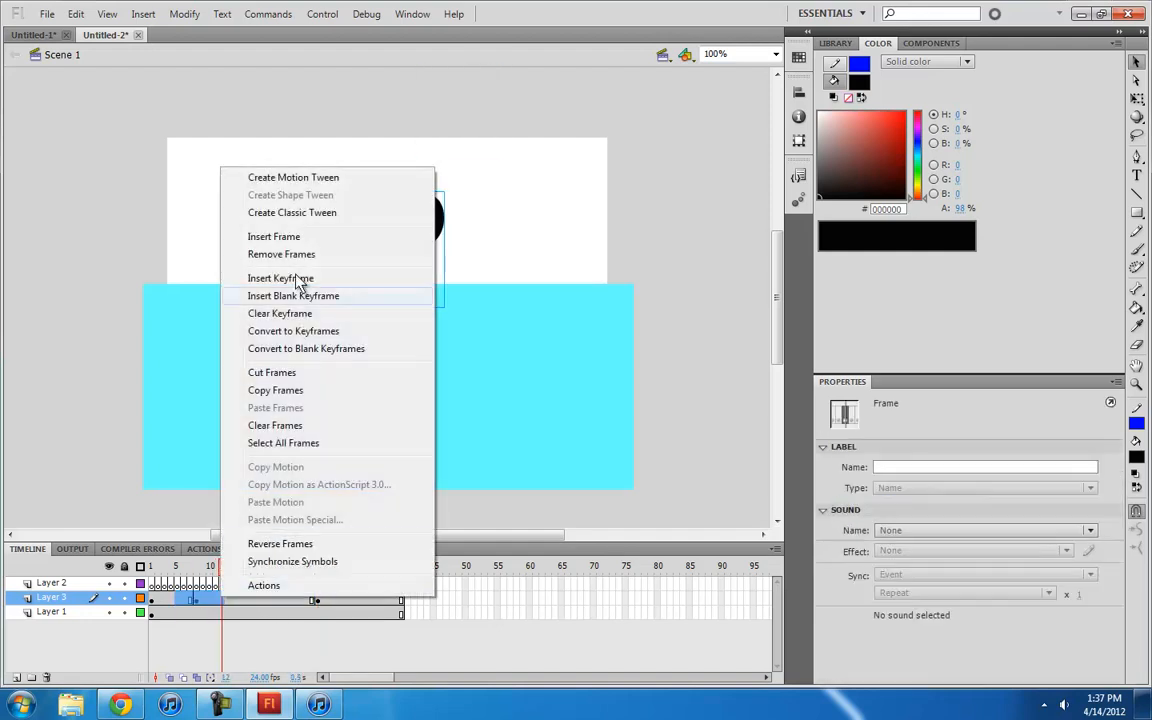
{"action": "left_click", "coordinate": [305, 213]}
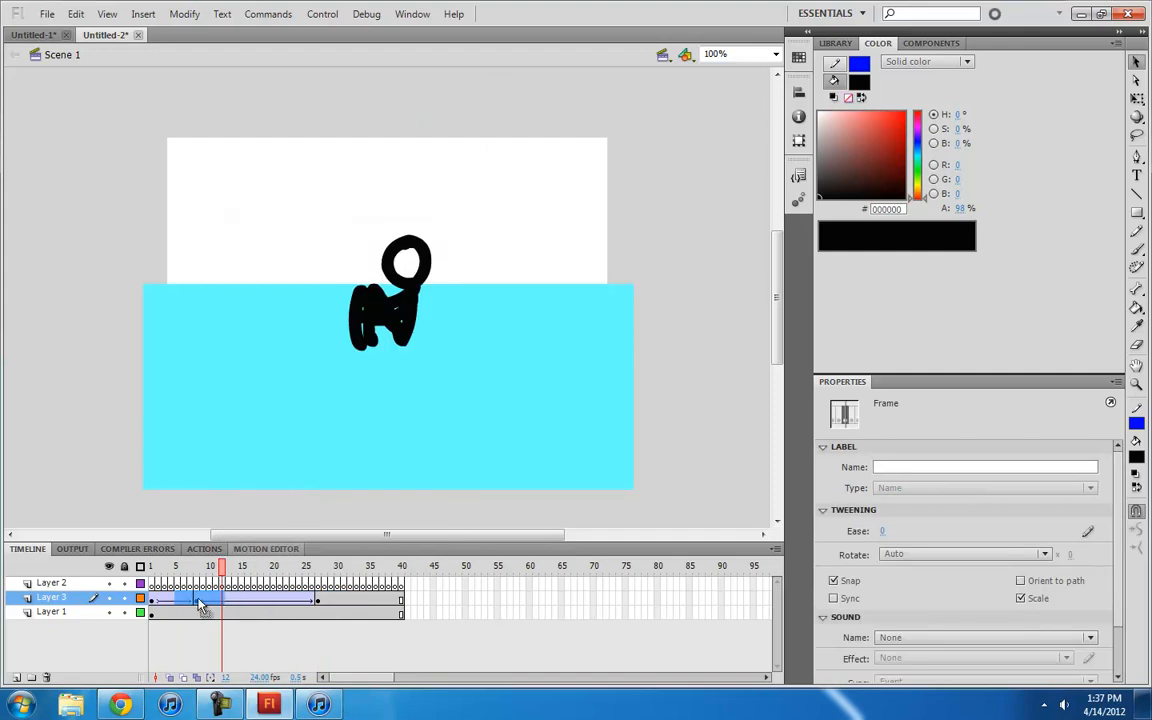
Play the splasher's fall from frame 1 to check its timing
{"action": "left_click", "coordinate": [198, 600]}
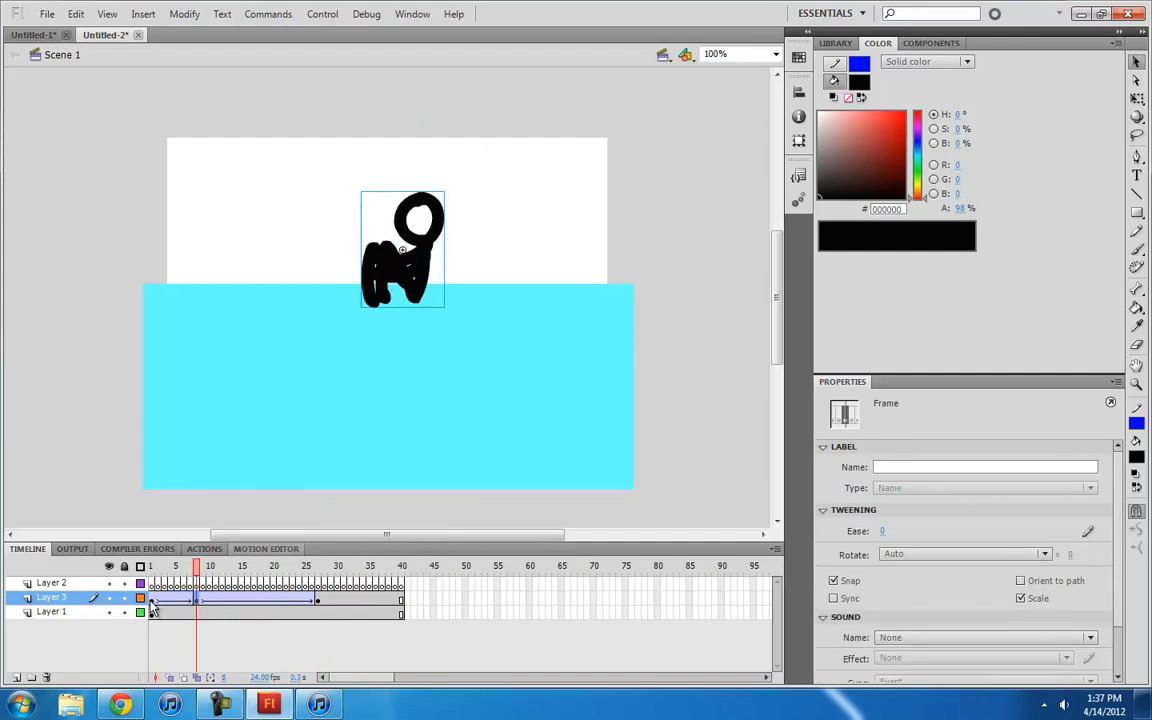
{"action": "left_click", "coordinate": [152, 600]}
{"action": "key", "text": "Return"}
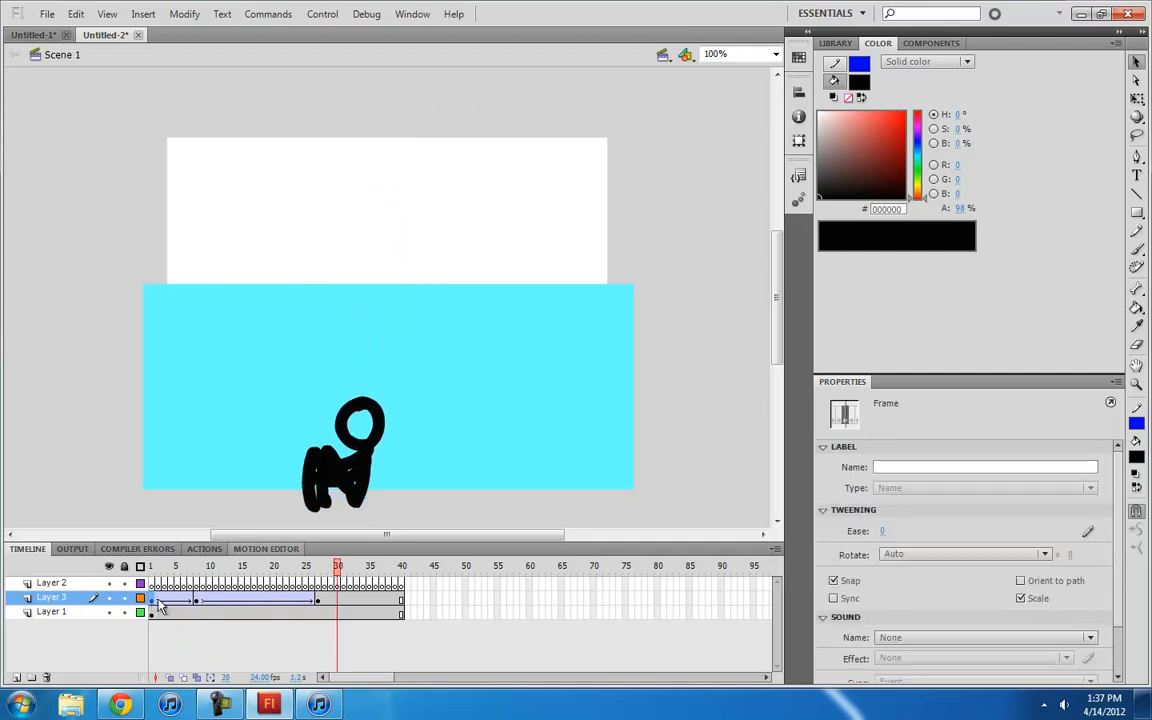
{"action": "left_click", "coordinate": [191, 600]}
{"action": "left_click", "coordinate": [152, 601]}
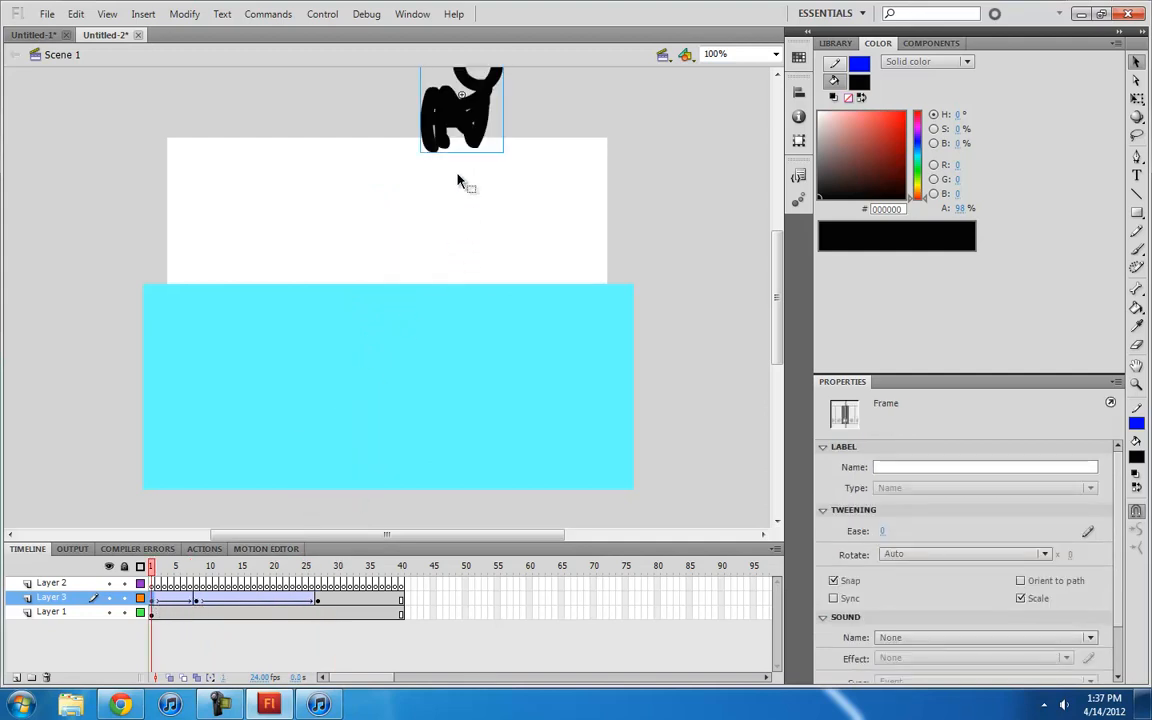
{"action": "key", "text": "Return"}
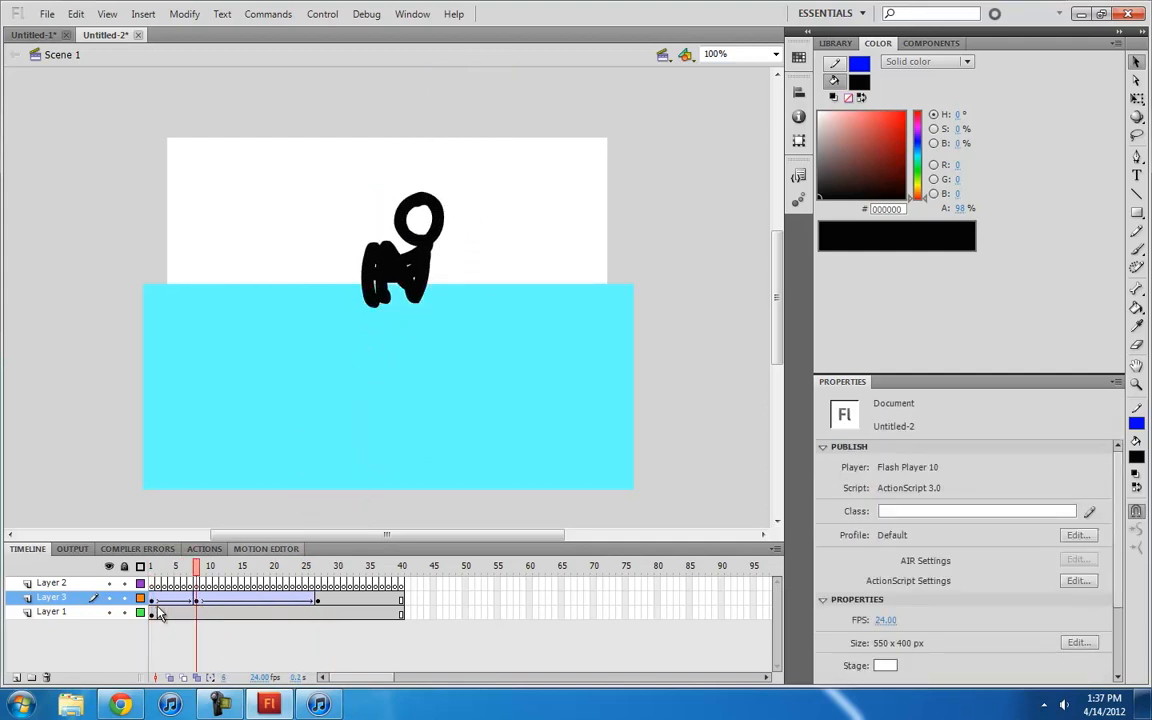
{"action": "left_click", "coordinate": [152, 601]}
Move the splasher's last keyframe to frame 40 and play the animation from the start
{"action": "left_click", "coordinate": [318, 601]}
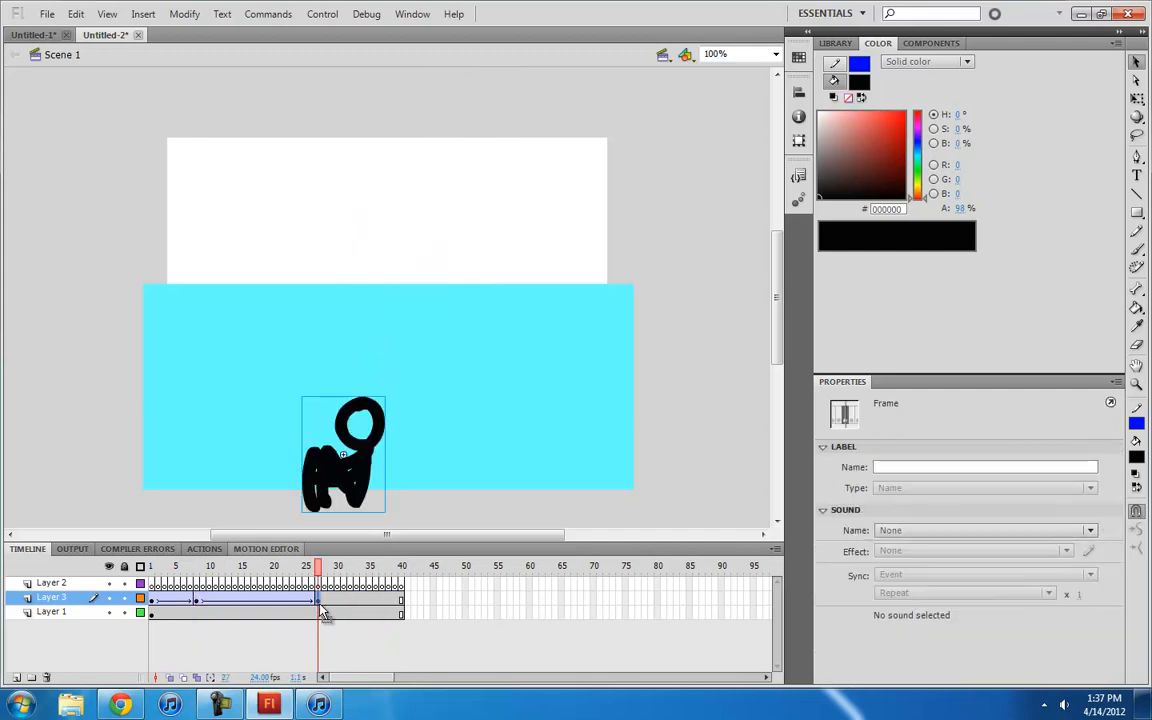
{"action": "left_click_drag", "start_coordinate": [319, 603], "coordinate": [402, 603]}
{"action": "left_click", "coordinate": [151, 600]}
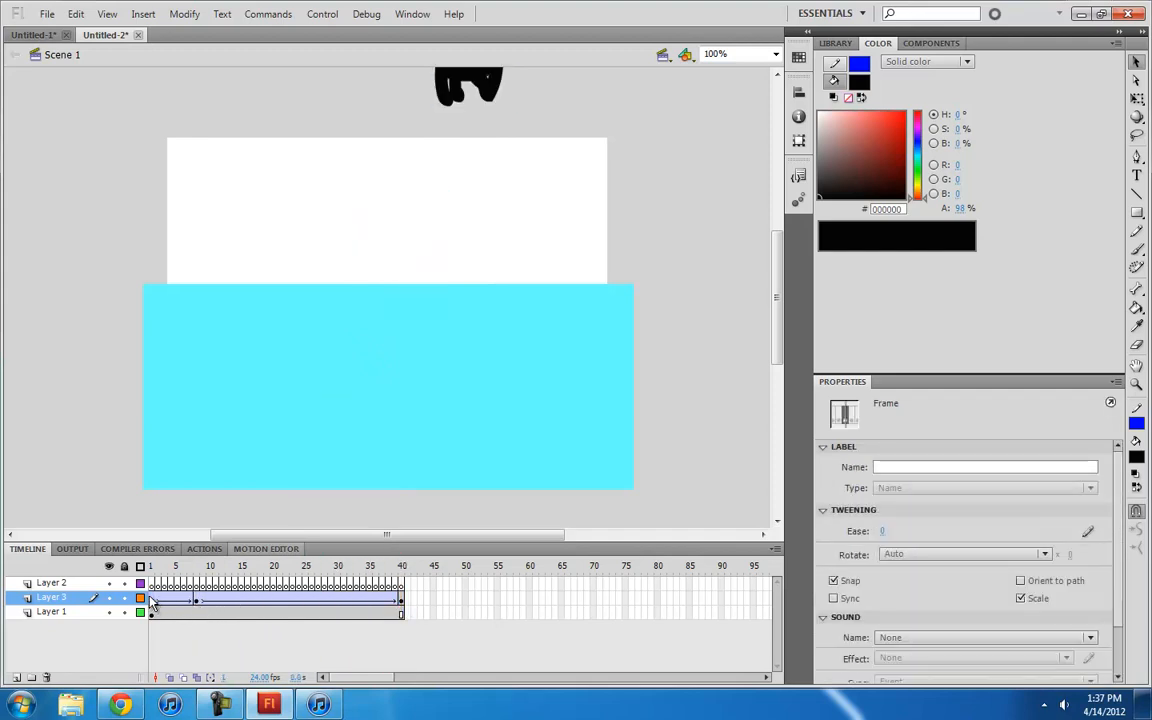
{"action": "key", "text": "Return"}
{"action": "left_click", "coordinate": [151, 600]}
Set the ease of the tween starting at frame 8 to 100 out and replay the animation
{"action": "left_click", "coordinate": [198, 601]}
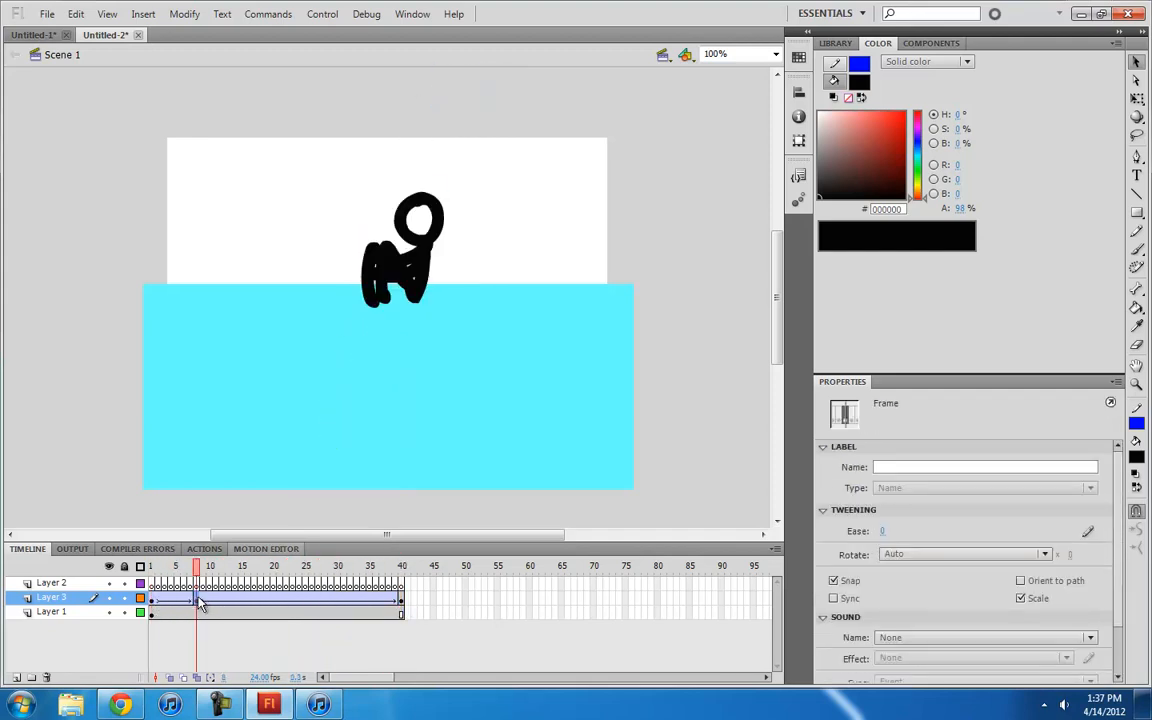
{"action": "left_click_drag", "start_coordinate": [885, 536], "coordinate": [1011, 532]}
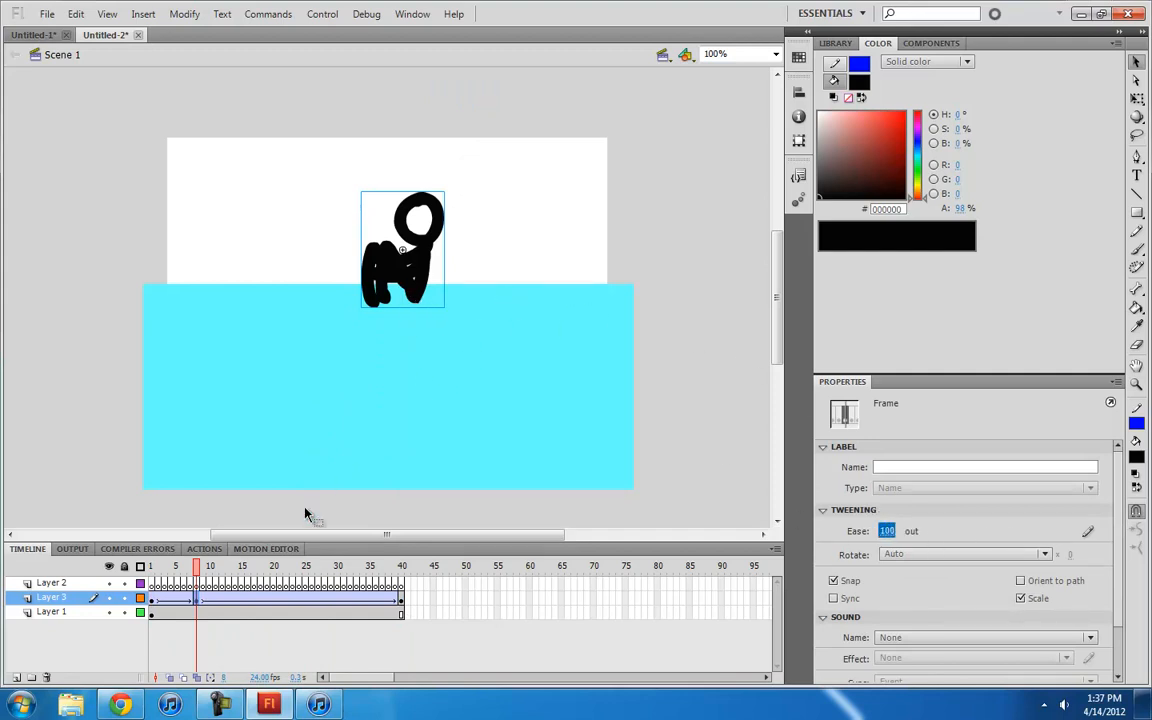
{"action": "left_click", "coordinate": [152, 600]}
{"action": "key", "text": "Return"}
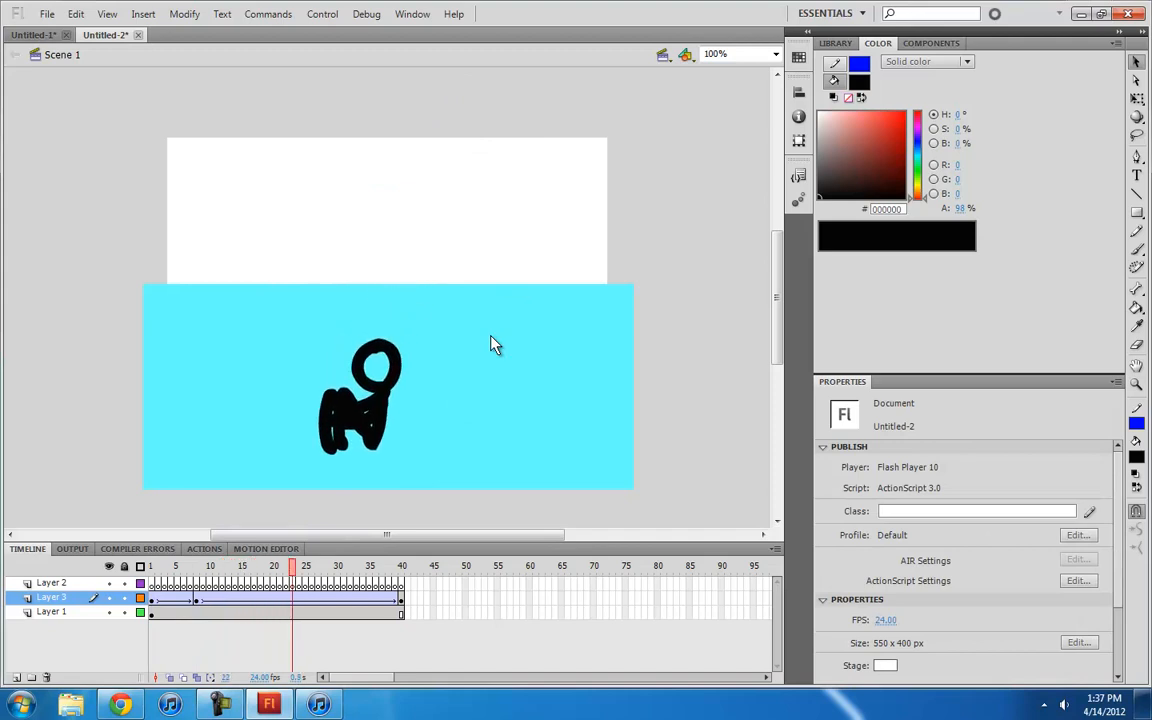
Move the splasher's last keyframe to frame 33 and replay the animation
{"action": "left_click", "coordinate": [402, 602]}
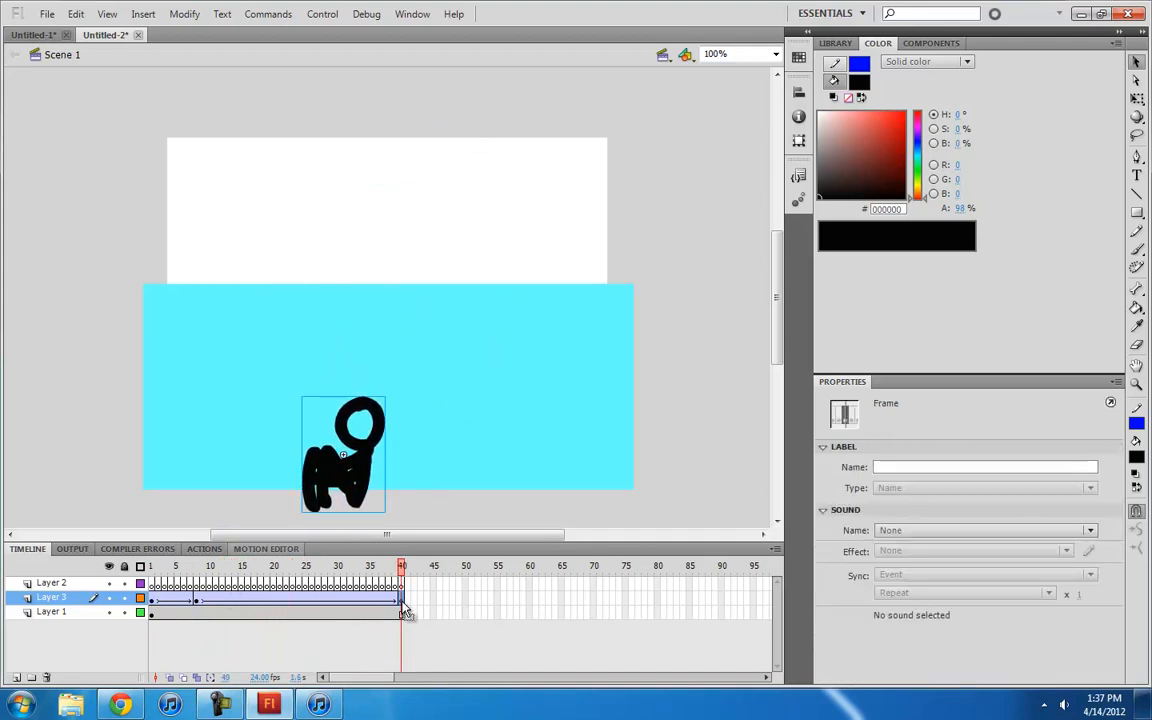
{"action": "left_click_drag", "start_coordinate": [402, 603], "coordinate": [356, 603]}
{"action": "left_click", "coordinate": [196, 602]}
{"action": "key", "text": "Return"}
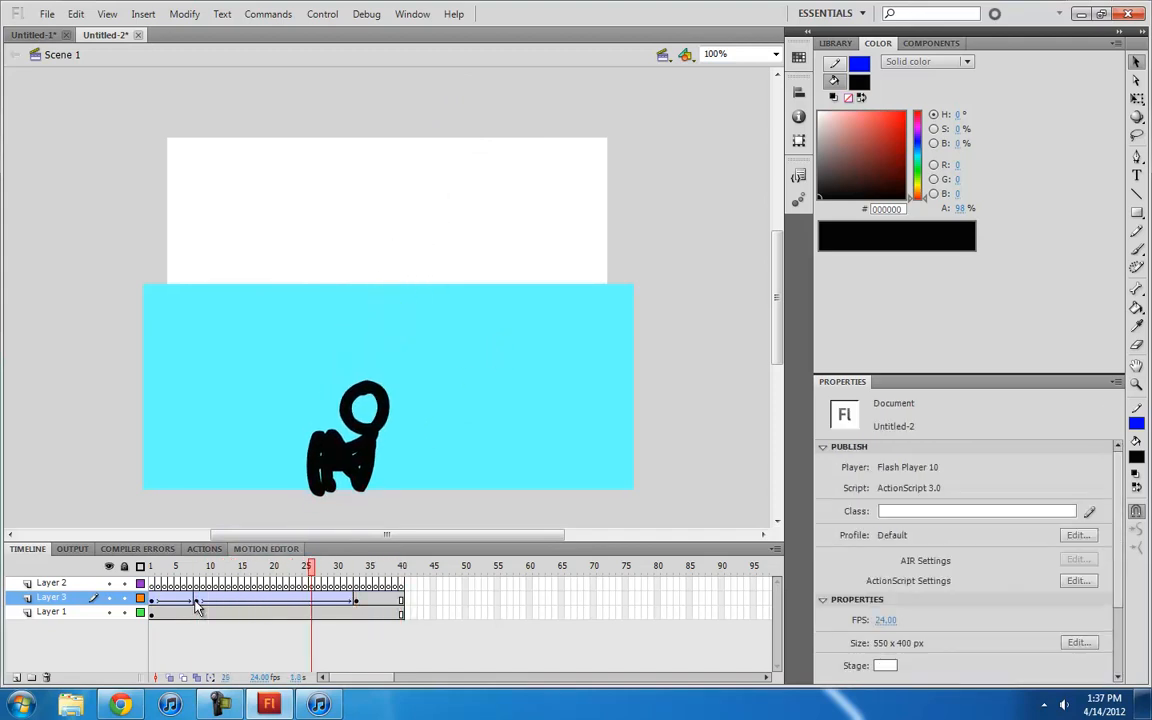
{"action": "left_click", "coordinate": [153, 602]}
{"action": "key", "text": "Return"}
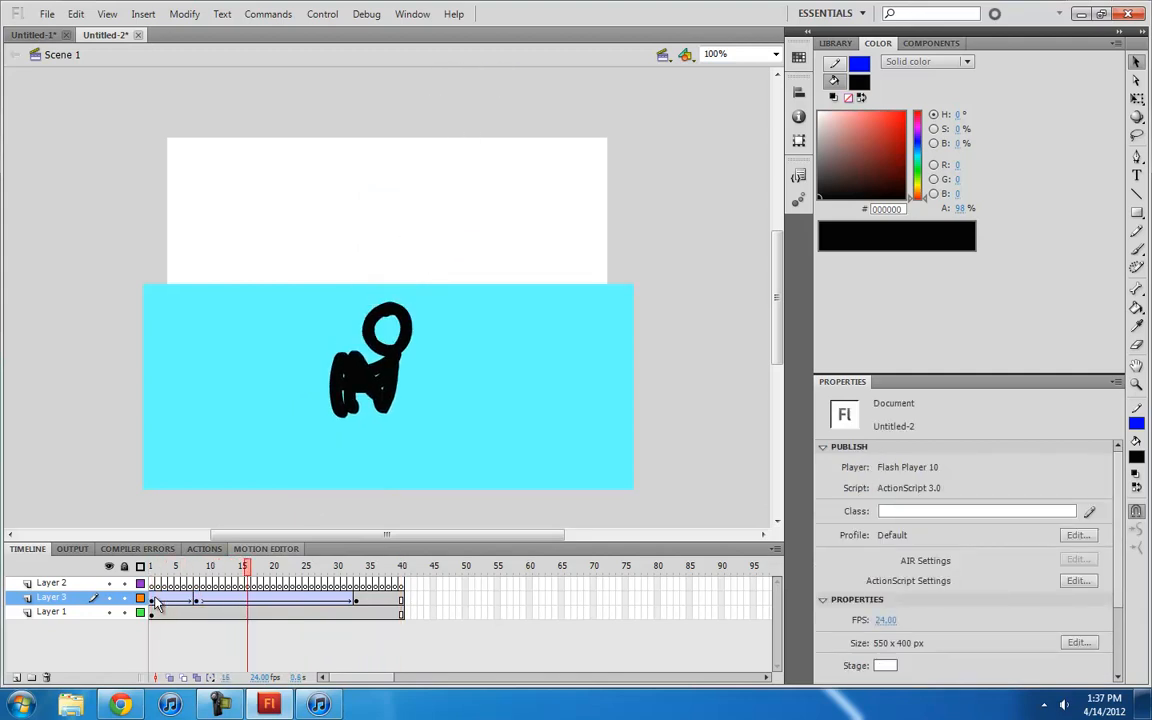
Move the splasher's water-surface keyframe to frame 6 and replay the animation from frame 1
{"action": "left_click", "coordinate": [154, 603]}
{"action": "left_click", "coordinate": [197, 603]}
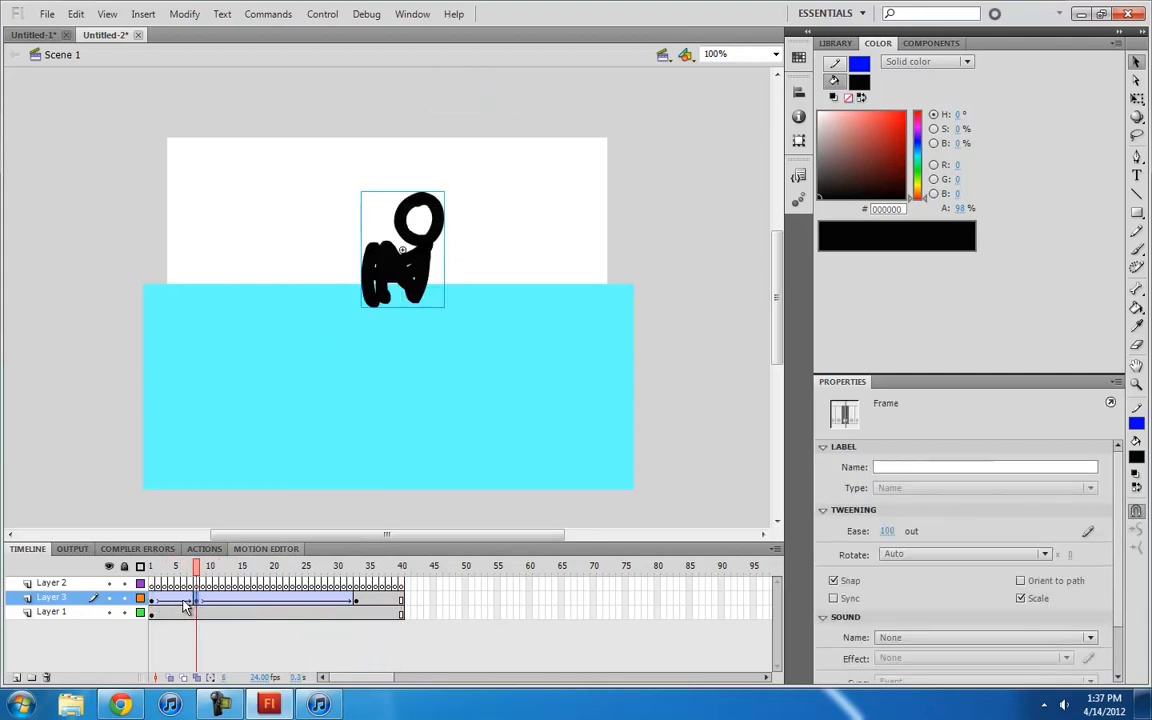
{"action": "left_click_drag", "start_coordinate": [197, 603], "coordinate": [184, 603]}
{"action": "left_click", "coordinate": [153, 602]}
{"action": "key", "text": "Return"}
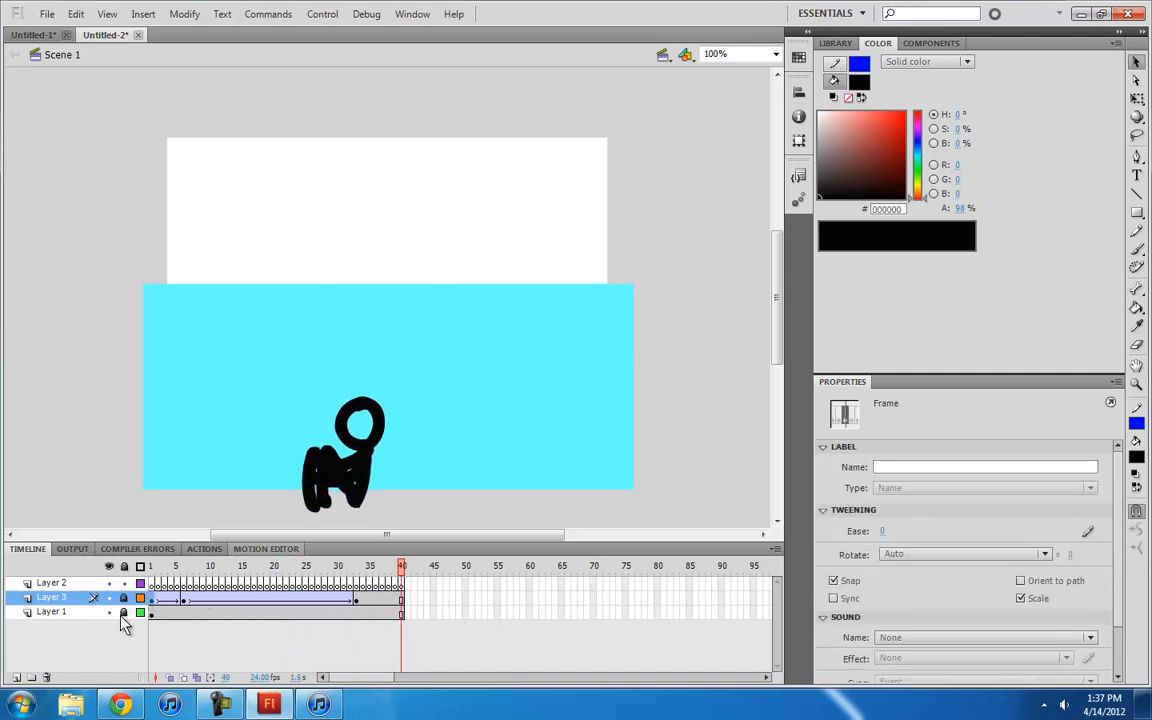
Select frame 6 of Layer 2 and set up the Brush tool with the second-smallest brush size
{"action": "left_click", "coordinate": [319, 337]}
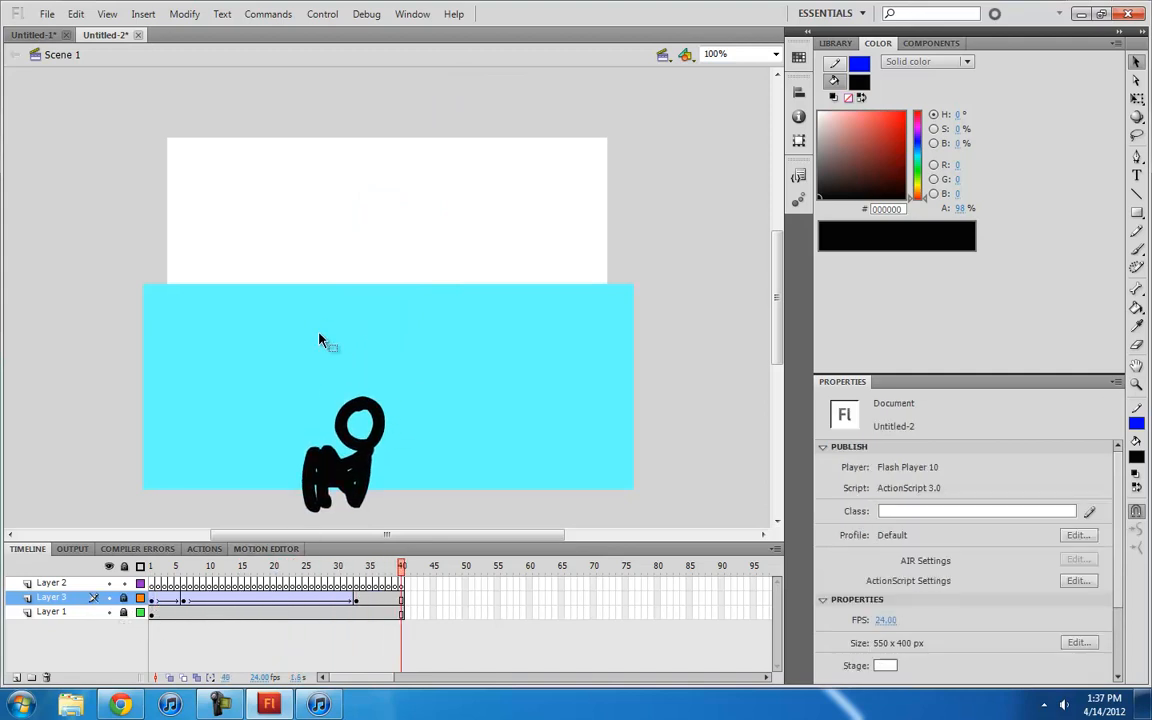
{"action": "left_click", "coordinate": [153, 585]}
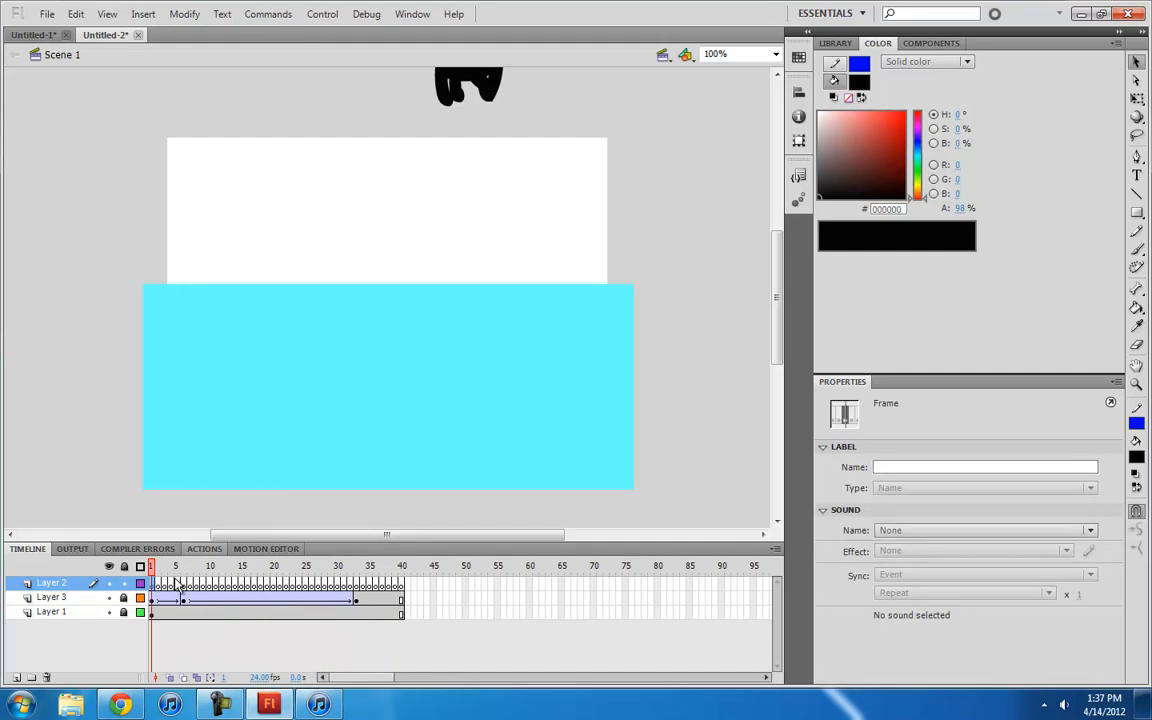
{"action": "left_click", "coordinate": [183, 585]}
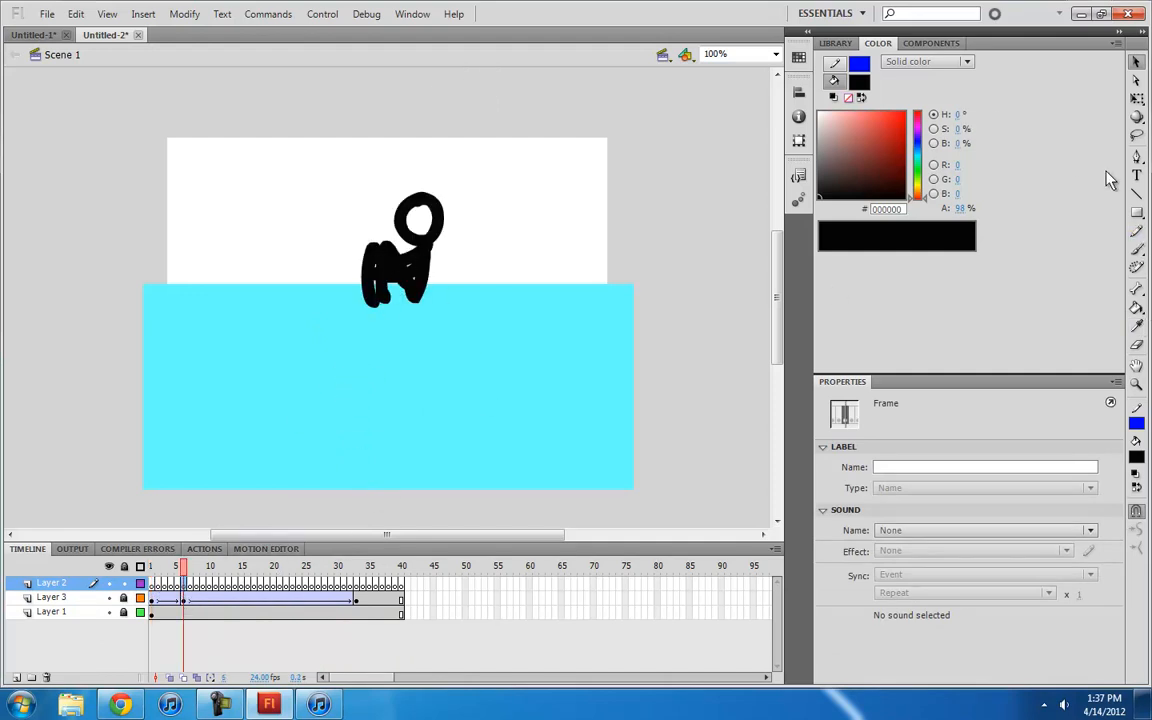
{"action": "left_click", "coordinate": [1137, 249]}
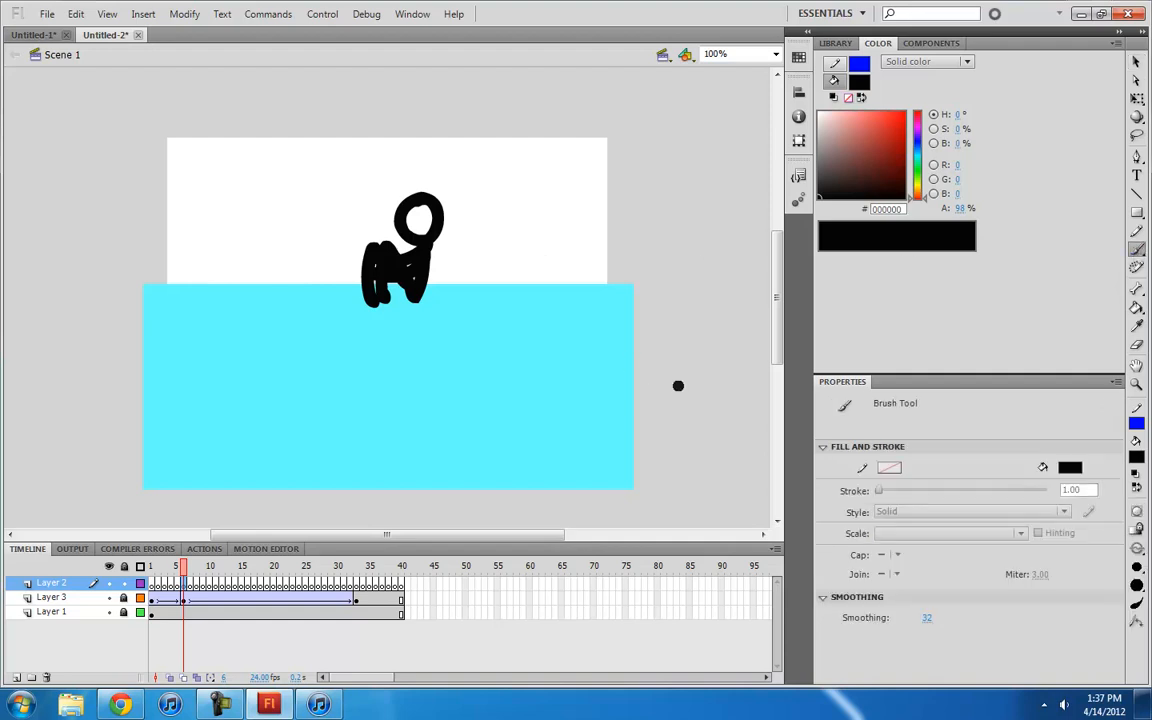
{"action": "left_click", "coordinate": [1136, 585]}
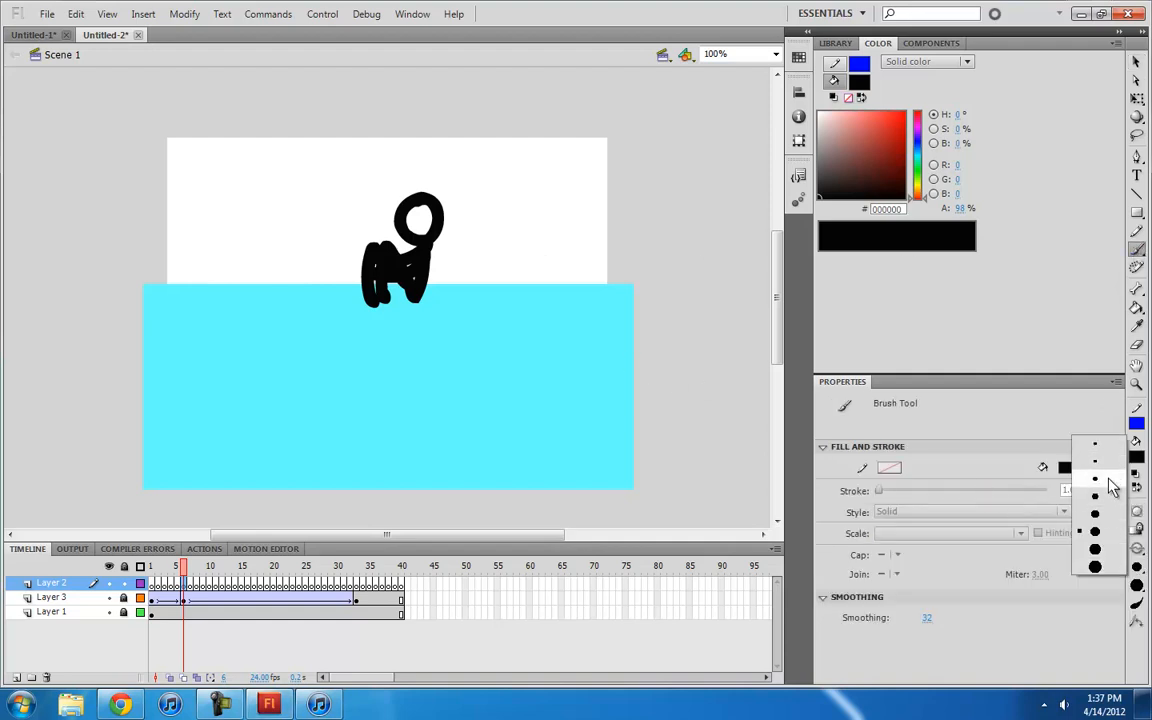
{"action": "left_click", "coordinate": [1108, 461]}
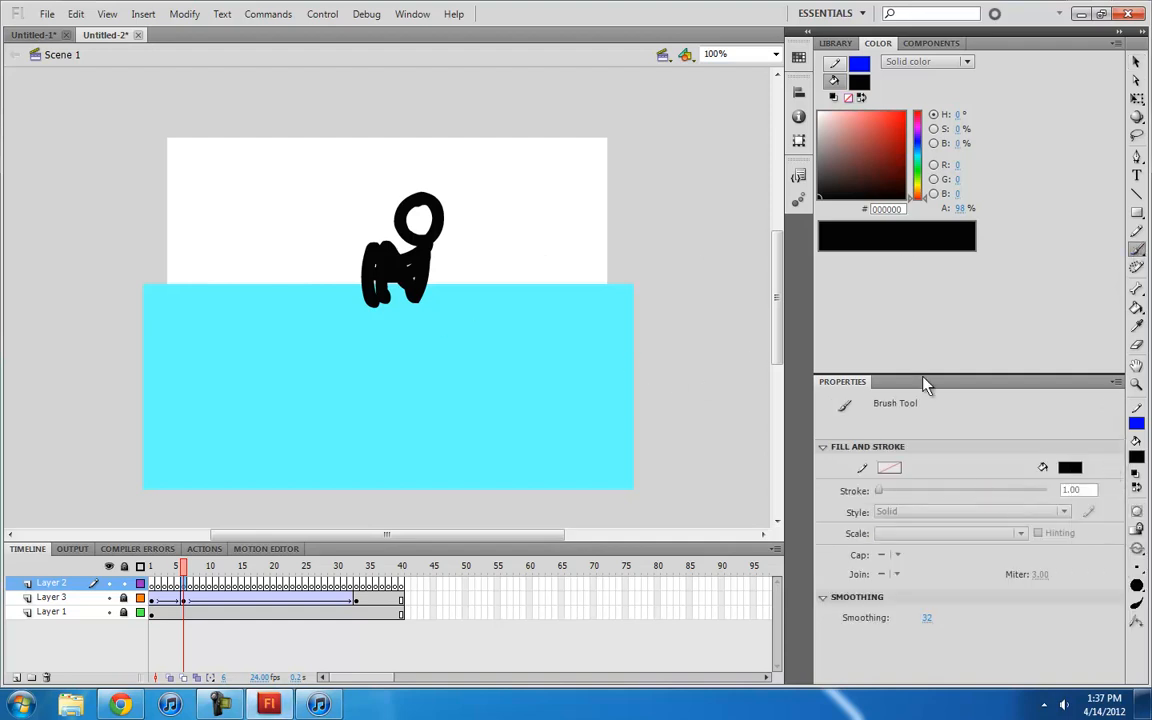
{"action": "left_click", "coordinate": [1133, 564]}
{"action": "left_click", "coordinate": [1099, 481]}
{"action": "left_click_drag", "start_coordinate": [443, 279], "coordinate": [400, 285]}
{"action": "key", "text": "ctrl+z"}
Set the brush's fill colour to red (FF0000)
{"action": "left_click", "coordinate": [1133, 564]}
{"action": "left_click", "coordinate": [1090, 462]}
{"action": "left_click", "coordinate": [1136, 457]}
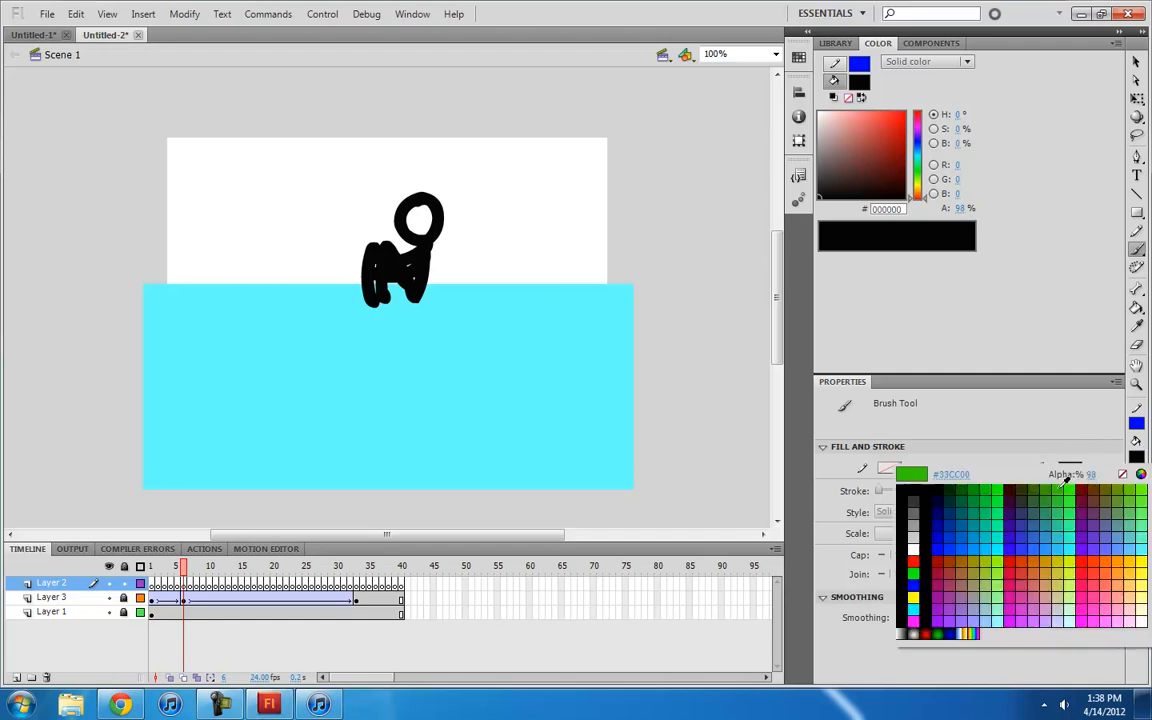
{"action": "left_click", "coordinate": [914, 561]}
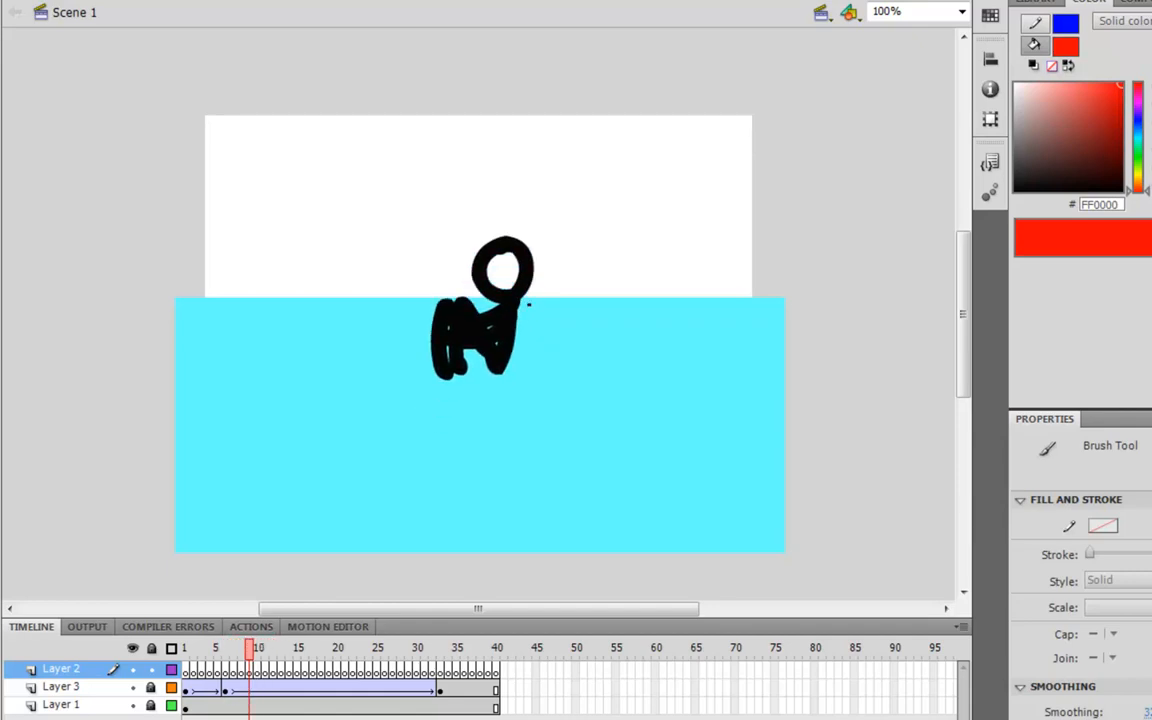
Turn on onion skinning, narrow its range to one frame either side of the current frame, and return to frame 6
{"action": "key", "text": "comma"}
{"action": "key", "text": "comma"}
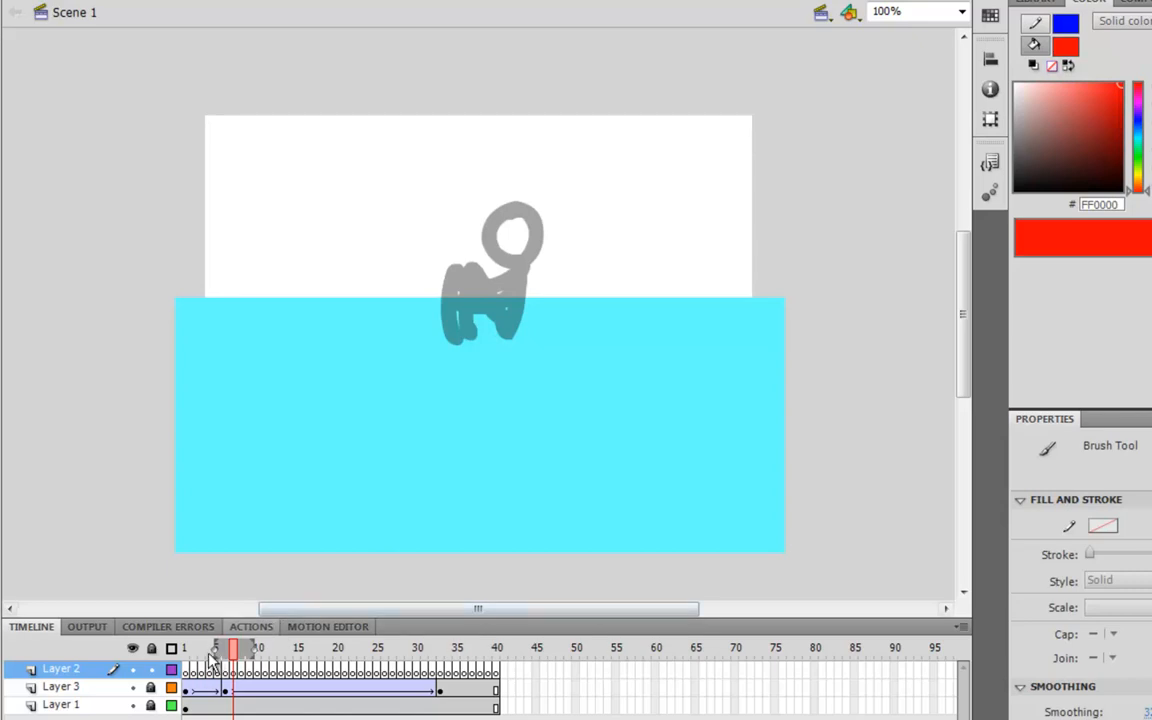
{"action": "left_click_drag", "start_coordinate": [216, 650], "coordinate": [244, 651]}
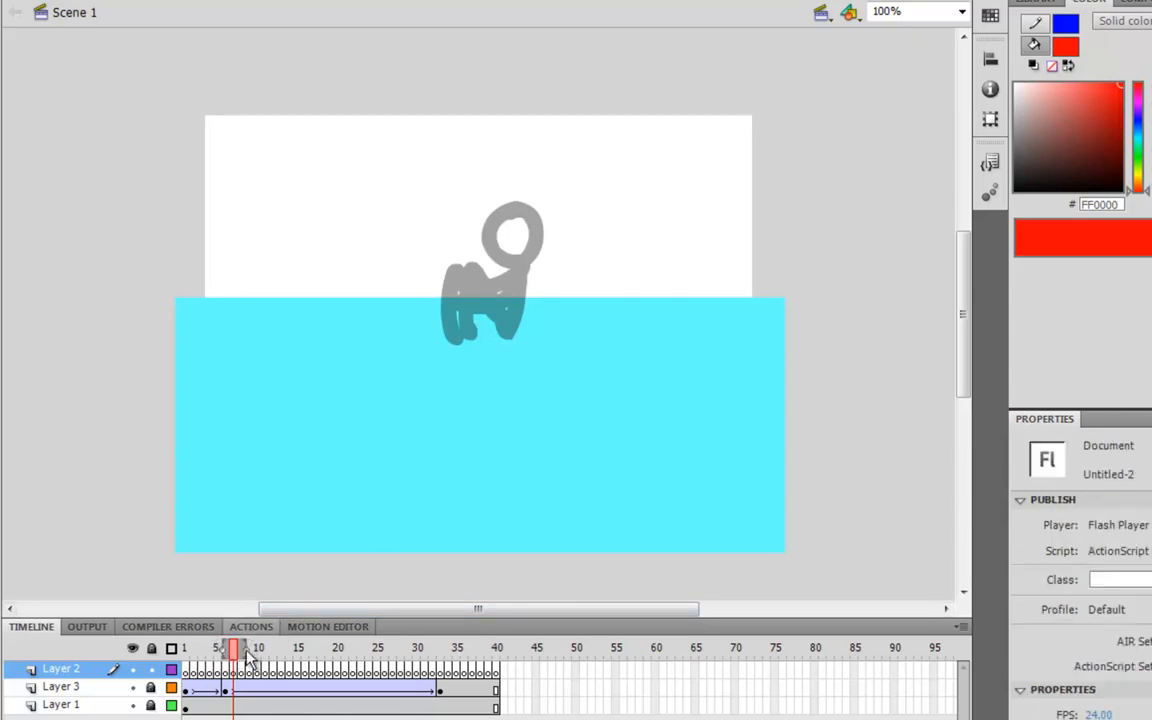
{"action": "key", "text": "comma"}
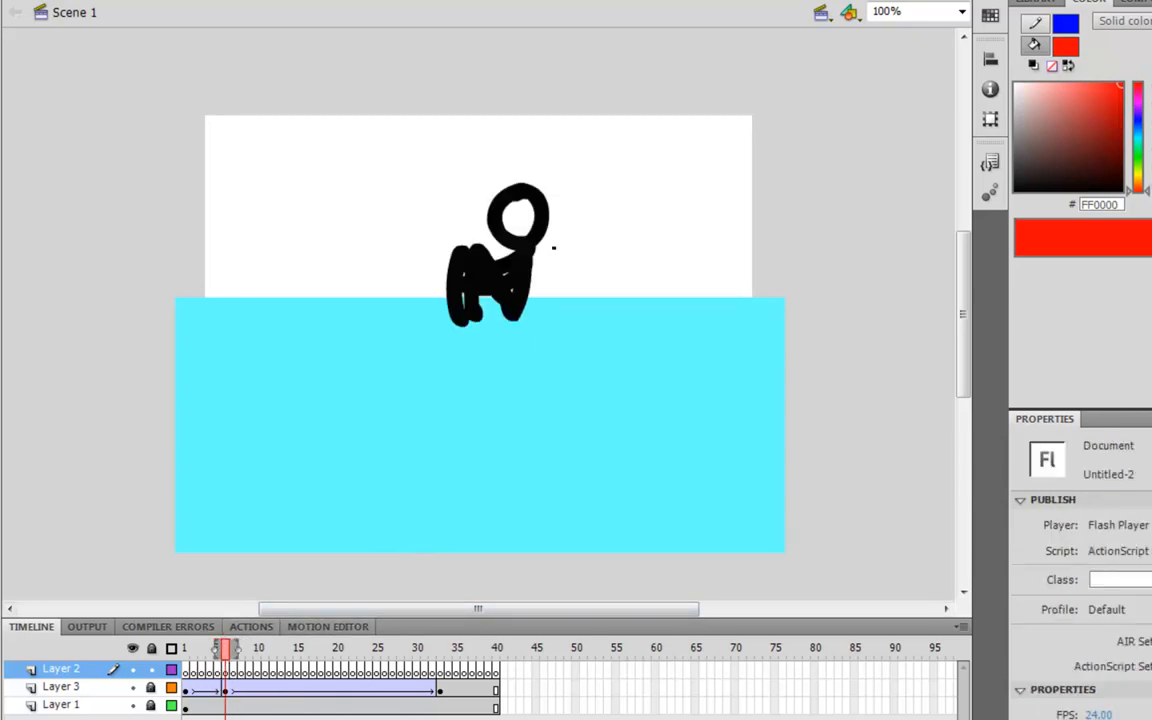
Step through the frames around the impact, then brush a low jagged red splash across the figure just above the water on frame 6
{"action": "key", "text": "comma"}
{"action": "key", "text": "period"}
{"action": "key", "text": "period"}
{"action": "key", "text": "period"}
{"action": "key", "text": "comma"}
{"action": "key", "text": "comma"}
{"action": "key", "text": "comma"}
{"action": "key", "text": "comma"}
{"action": "key", "text": "period"}
{"action": "key", "text": "period"}
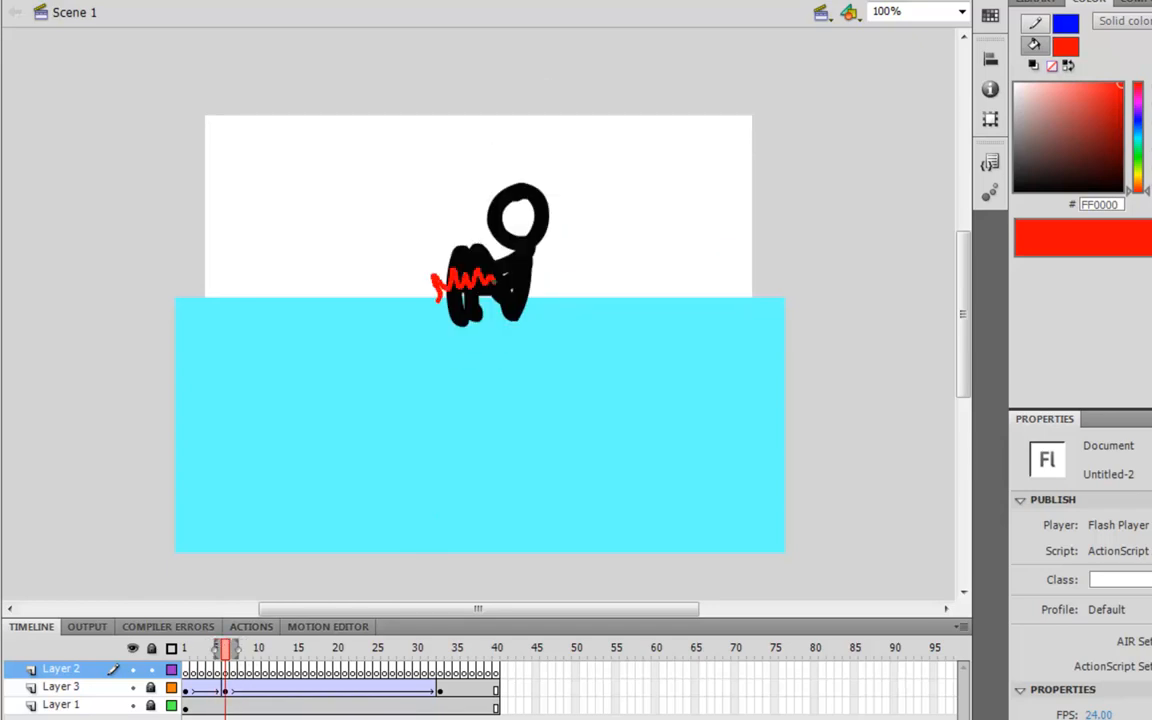
{"action": "left_click_drag", "start_coordinate": [494, 280], "coordinate": [544, 275]}
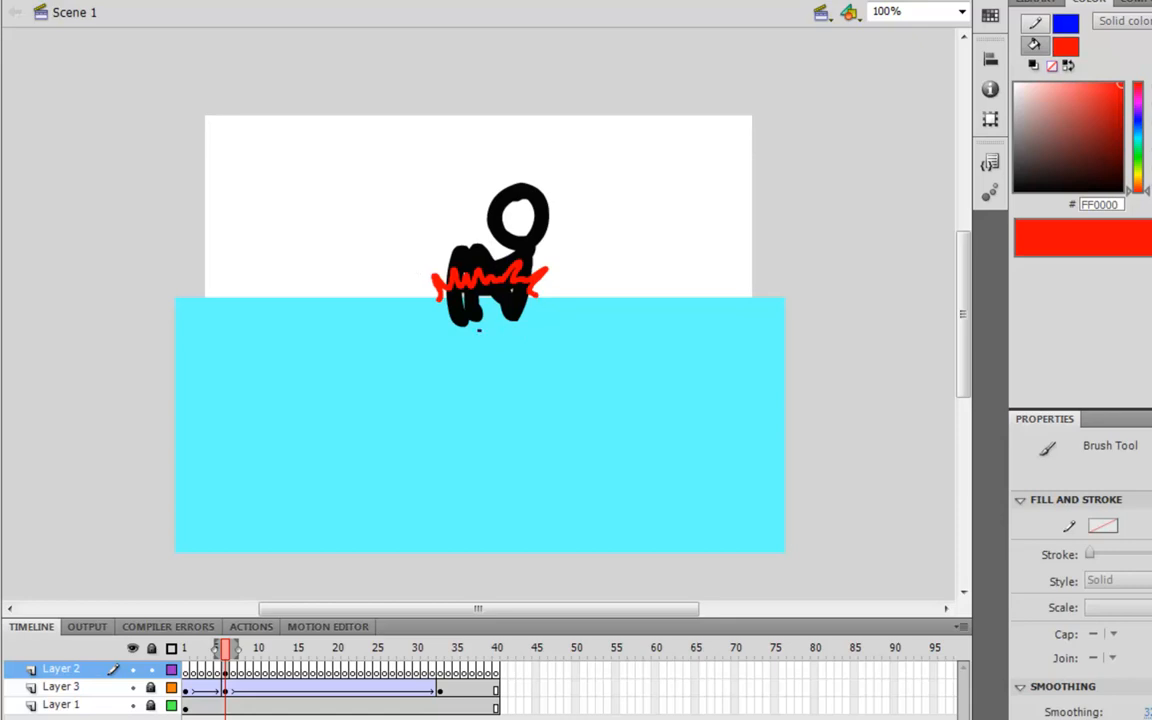
On frame 7, draw a taller splash outline with spikes fanning out around the figure, undoing the first attempt
{"action": "key", "text": "comma"}
{"action": "key", "text": "period"}
{"action": "key", "text": "comma"}
{"action": "key", "text": "period"}
{"action": "key", "text": "period"}
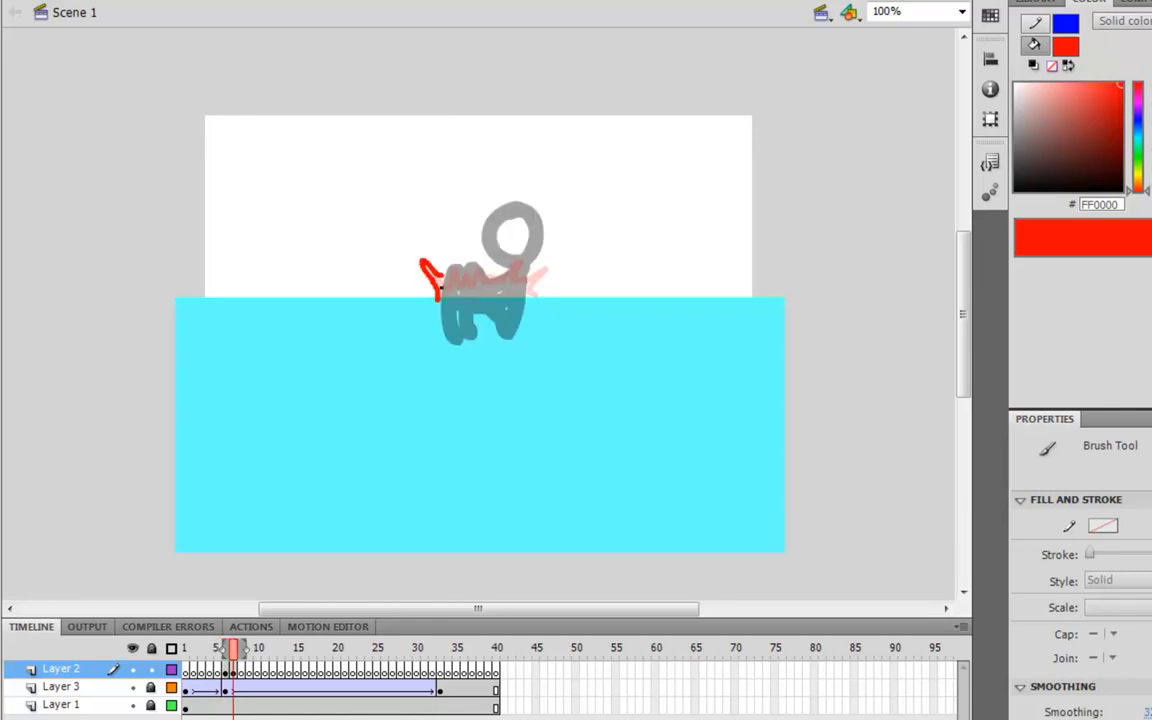
{"action": "key", "text": "ctrl+z"}
{"action": "mouse_move", "coordinate": [436, 300]}
{"action": "left_mouse_down"}
{"action": "mouse_move", "coordinate": [423, 262]}
{"action": "mouse_move", "coordinate": [436, 268]}
{"action": "mouse_move", "coordinate": [433, 236]}
{"action": "mouse_move", "coordinate": [455, 260]}
{"action": "mouse_move", "coordinate": [486, 240]}
{"action": "mouse_move", "coordinate": [520, 236]}
{"action": "mouse_move", "coordinate": [522, 255]}
{"action": "mouse_move", "coordinate": [566, 234]}
{"action": "mouse_move", "coordinate": [571, 258]}
{"action": "mouse_move", "coordinate": [540, 302]}
{"action": "left_mouse_up"}
On frame 8, draw the splash outline with longer spikes, undoing the first version and redrawing it closer to the previous frame's shape
{"action": "key", "text": "period"}
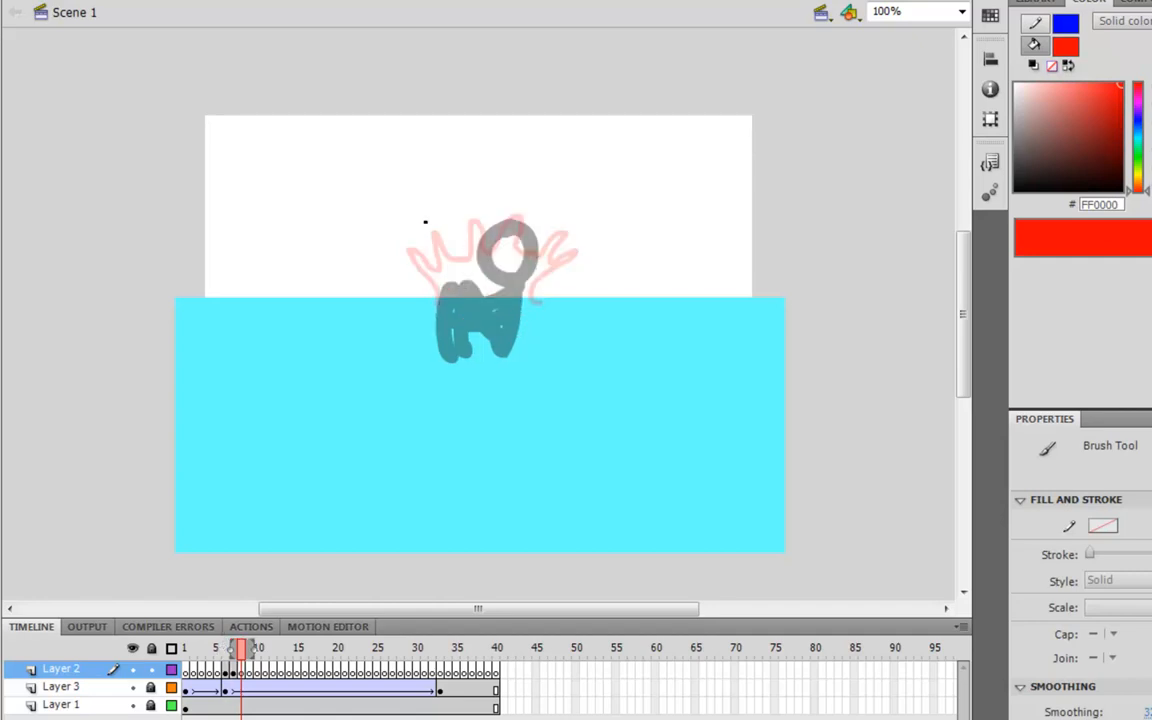
{"action": "mouse_move", "coordinate": [433, 293]}
{"action": "left_mouse_down"}
{"action": "mouse_move", "coordinate": [387, 244]}
{"action": "mouse_move", "coordinate": [414, 262]}
{"action": "mouse_move", "coordinate": [434, 257]}
{"action": "mouse_move", "coordinate": [413, 211]}
{"action": "mouse_move", "coordinate": [444, 250]}
{"action": "mouse_move", "coordinate": [466, 240]}
{"action": "mouse_move", "coordinate": [467, 190]}
{"action": "mouse_move", "coordinate": [484, 225]}
{"action": "mouse_move", "coordinate": [510, 196]}
{"action": "mouse_move", "coordinate": [528, 197]}
{"action": "mouse_move", "coordinate": [517, 237]}
{"action": "mouse_move", "coordinate": [576, 204]}
{"action": "mouse_move", "coordinate": [559, 230]}
{"action": "mouse_move", "coordinate": [582, 236]}
{"action": "mouse_move", "coordinate": [579, 259]}
{"action": "mouse_move", "coordinate": [537, 300]}
{"action": "left_mouse_up"}
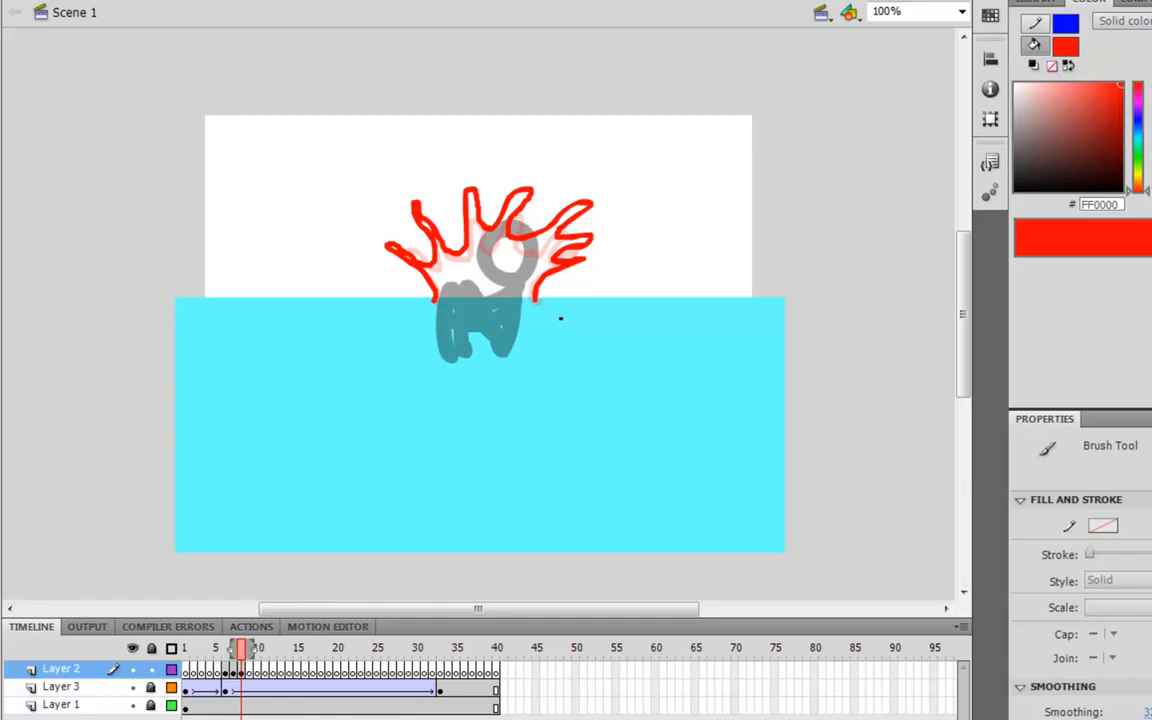
{"action": "key", "text": "ctrl+z"}
{"action": "mouse_move", "coordinate": [426, 272]}
{"action": "left_mouse_down"}
{"action": "mouse_move", "coordinate": [433, 302]}
{"action": "mouse_move", "coordinate": [390, 250]}
{"action": "mouse_move", "coordinate": [434, 266]}
{"action": "mouse_move", "coordinate": [417, 218]}
{"action": "mouse_move", "coordinate": [464, 242]}
{"action": "mouse_move", "coordinate": [466, 205]}
{"action": "mouse_move", "coordinate": [478, 236]}
{"action": "mouse_move", "coordinate": [535, 206]}
{"action": "mouse_move", "coordinate": [542, 244]}
{"action": "mouse_move", "coordinate": [577, 227]}
{"action": "mouse_move", "coordinate": [544, 257]}
{"action": "mouse_move", "coordinate": [588, 259]}
{"action": "mouse_move", "coordinate": [548, 296]}
{"action": "left_mouse_up"}
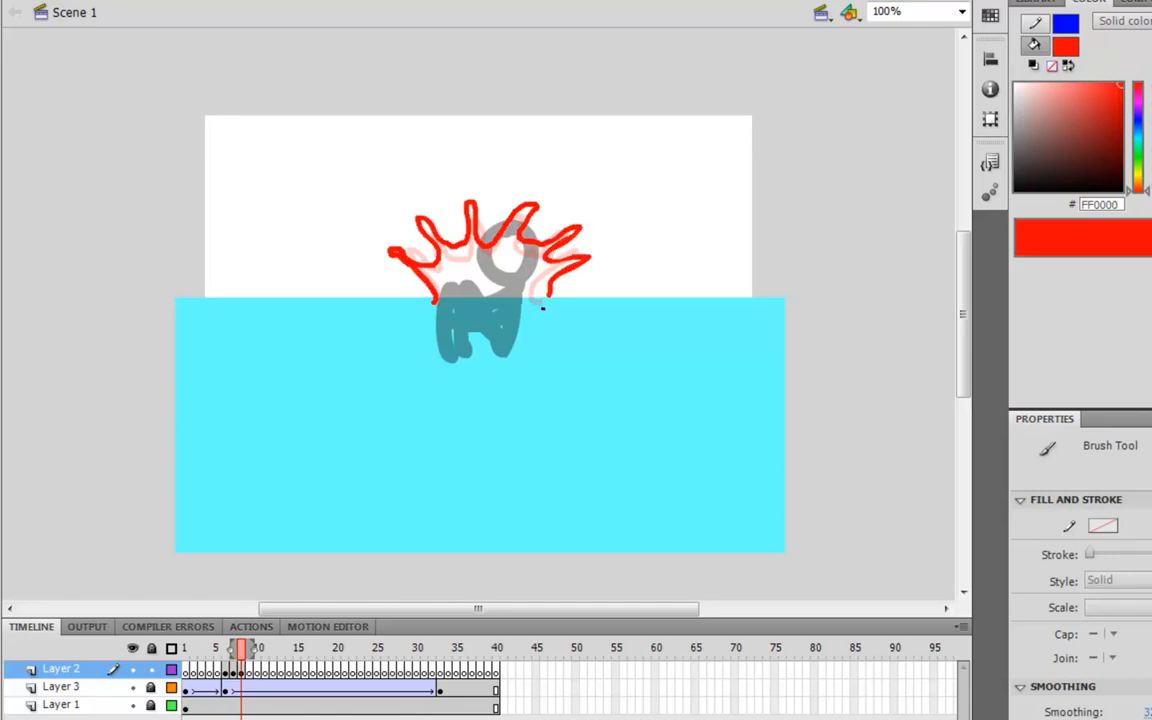
On frame 9, draw the splash with slightly longer, thinner spikes and small gaps in the outline, redoing the centre strokes
{"action": "key", "text": "period"}
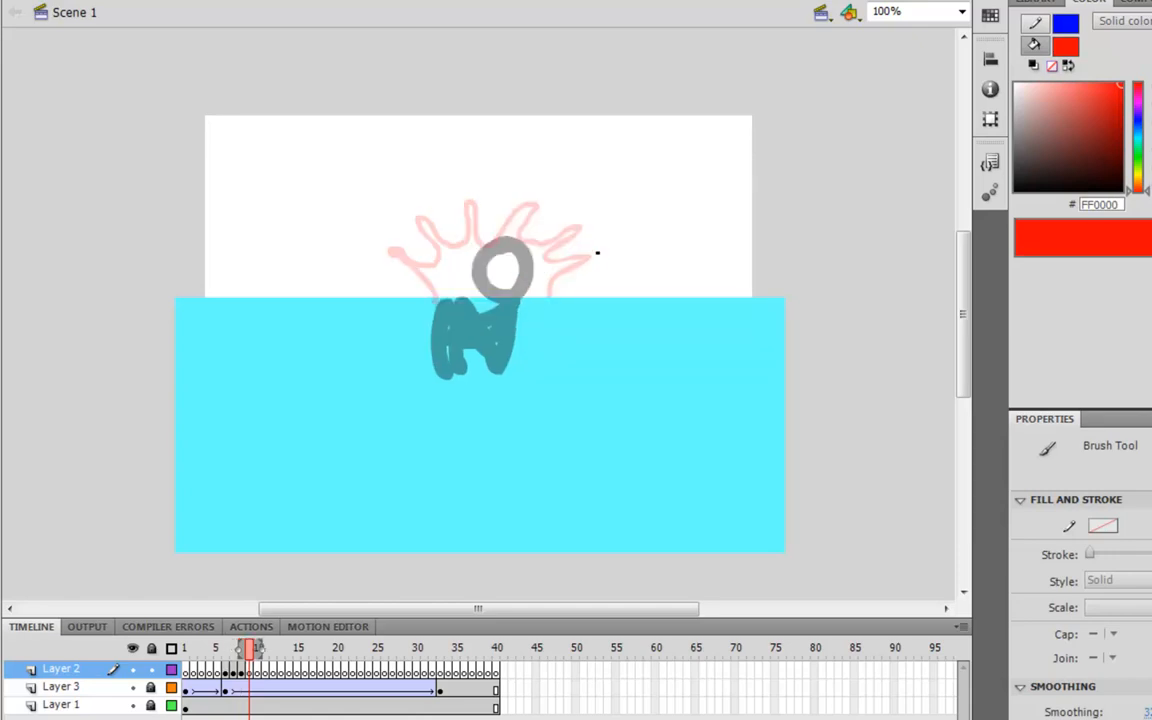
{"action": "mouse_move", "coordinate": [429, 296]}
{"action": "left_mouse_down"}
{"action": "mouse_move", "coordinate": [373, 254]}
{"action": "mouse_move", "coordinate": [435, 267]}
{"action": "left_mouse_up"}
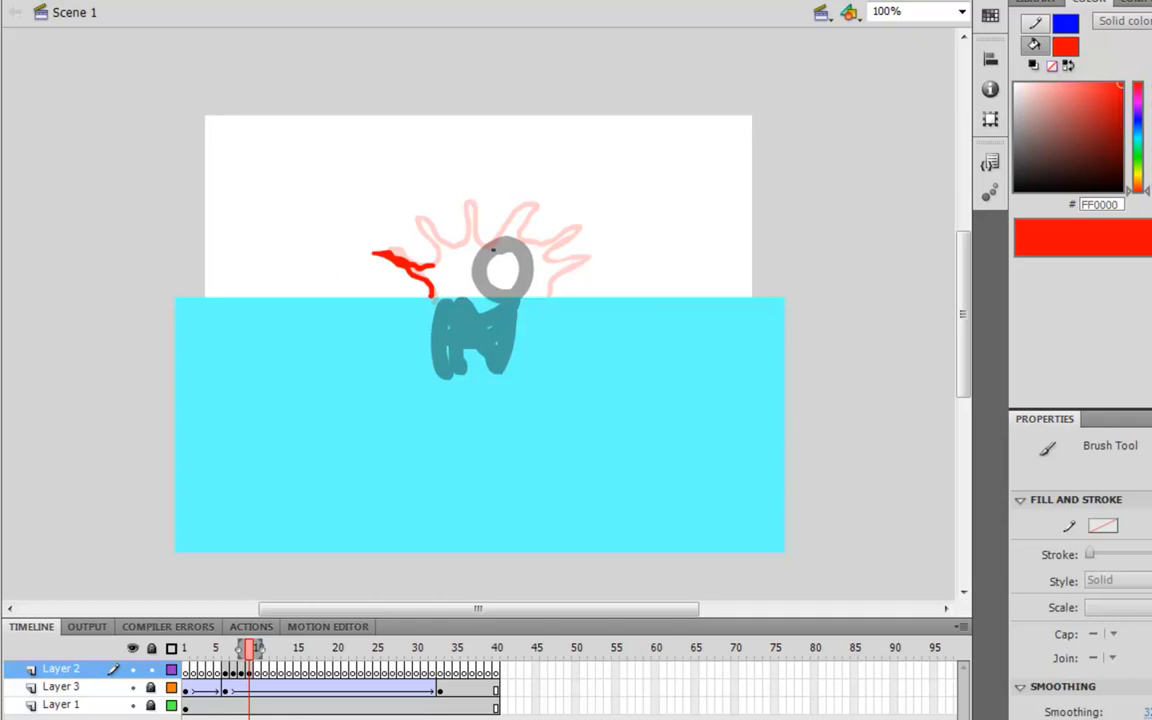
{"action": "mouse_move", "coordinate": [432, 265]}
{"action": "left_mouse_down"}
{"action": "mouse_move", "coordinate": [411, 220]}
{"action": "mouse_move", "coordinate": [457, 249]}
{"action": "mouse_move", "coordinate": [463, 212]}
{"action": "mouse_move", "coordinate": [482, 246]}
{"action": "mouse_move", "coordinate": [547, 206]}
{"action": "left_mouse_up"}
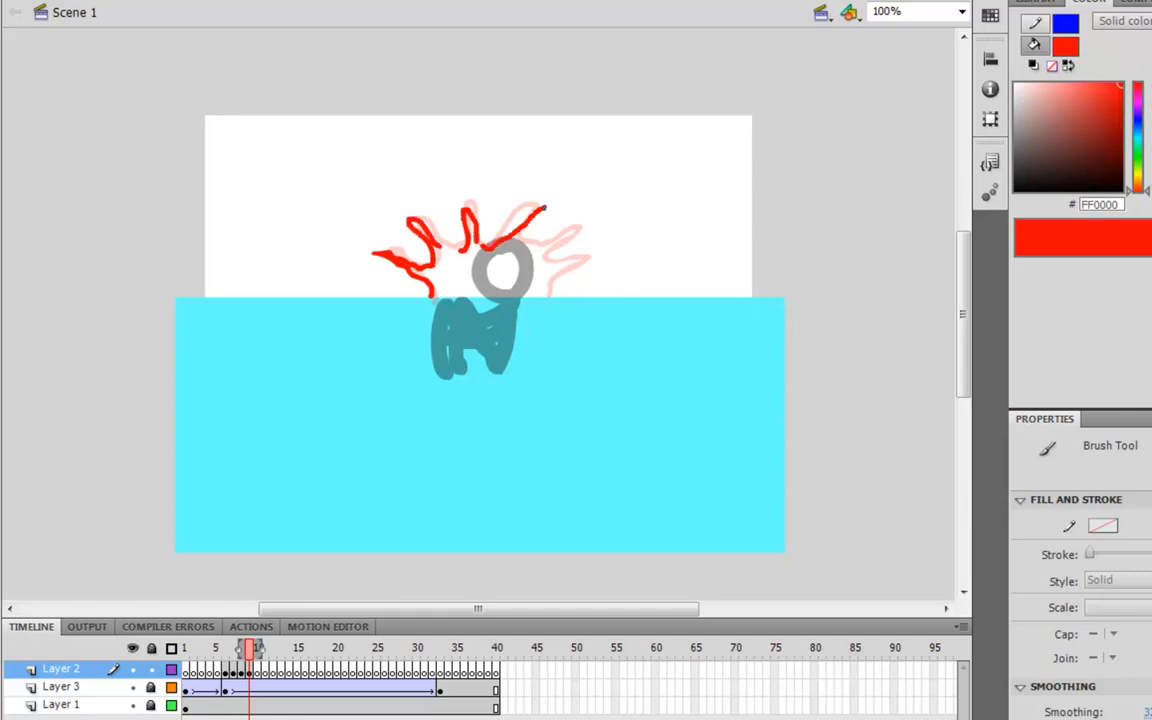
{"action": "key", "text": "ctrl+z"}
{"action": "key", "text": "ctrl+z"}
{"action": "mouse_move", "coordinate": [466, 243]}
{"action": "left_mouse_down"}
{"action": "mouse_move", "coordinate": [468, 194]}
{"action": "mouse_move", "coordinate": [452, 249]}
{"action": "mouse_move", "coordinate": [546, 205]}
{"action": "mouse_move", "coordinate": [515, 243]}
{"action": "left_mouse_up"}
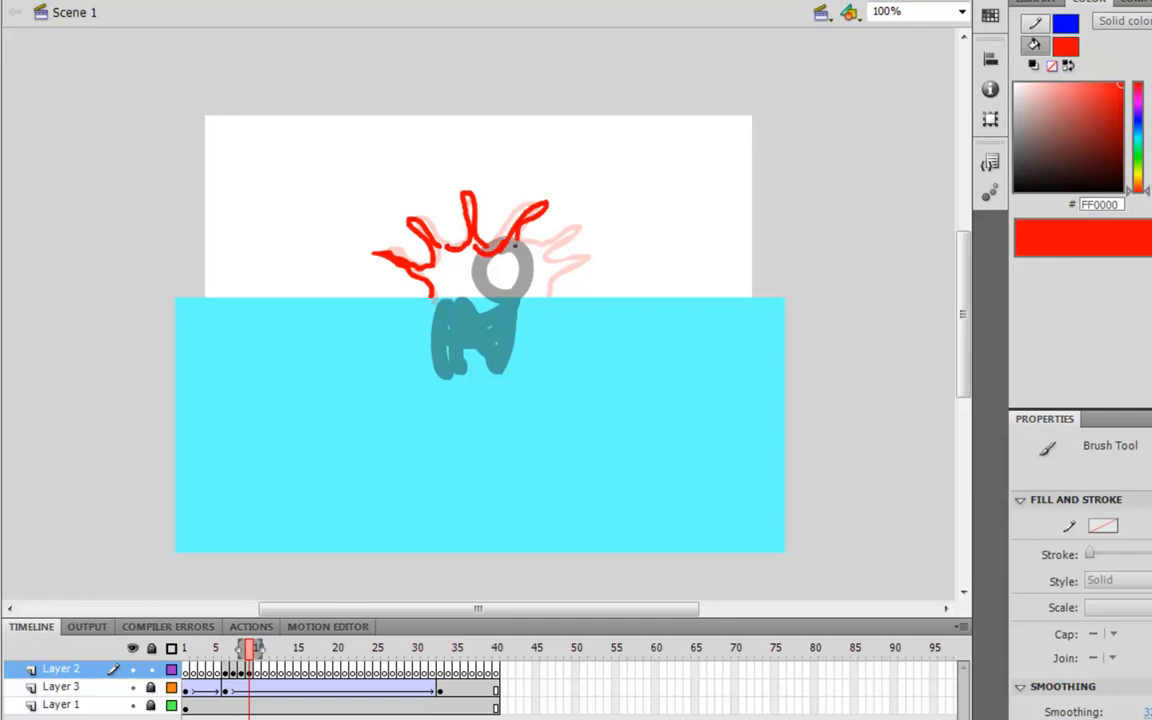
{"action": "left_click_drag", "start_coordinate": [586, 224], "coordinate": [548, 254]}
{"action": "mouse_move", "coordinate": [517, 245]}
{"action": "left_mouse_down"}
{"action": "mouse_move", "coordinate": [590, 257]}
{"action": "mouse_move", "coordinate": [574, 267]}
{"action": "left_mouse_up"}
{"action": "left_click_drag", "start_coordinate": [574, 275], "coordinate": [556, 286]}
On frame 10, draw the left and centre splash spikes stretched further outward with broken lines, comparing against the earlier frames
{"action": "key", "text": "F7"}
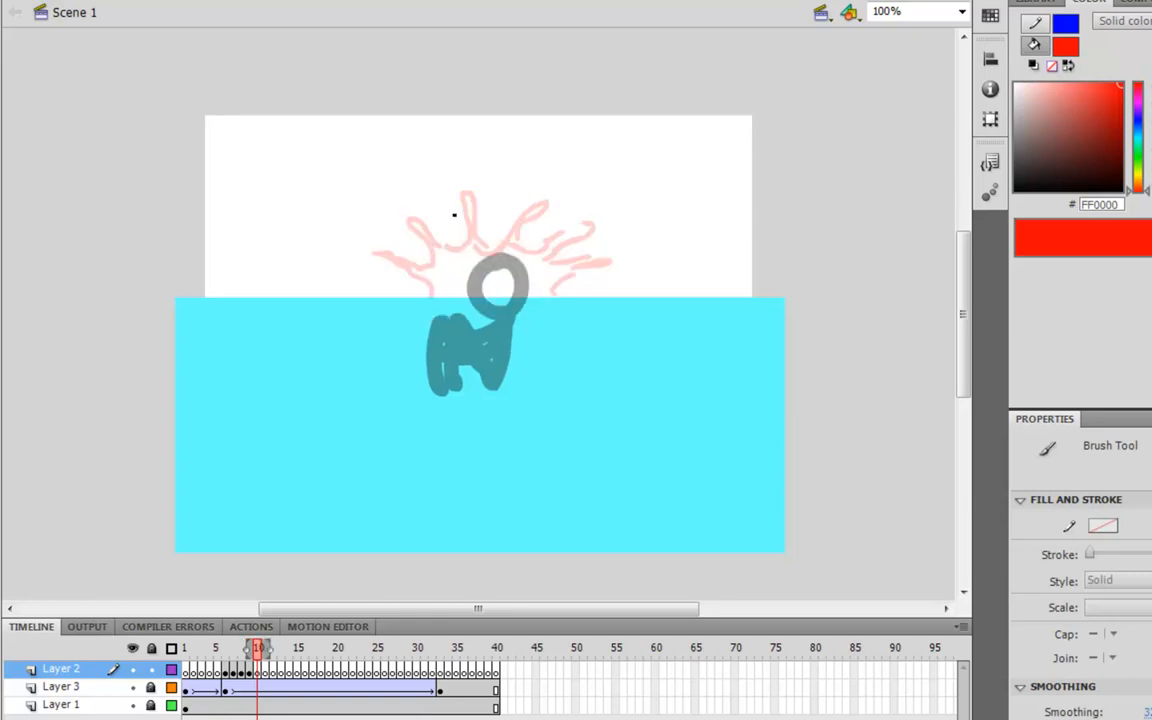
{"action": "left_click_drag", "start_coordinate": [463, 180], "coordinate": [467, 208]}
{"action": "key", "text": "comma"}
{"action": "key", "text": "comma"}
{"action": "key", "text": "comma"}
{"action": "key", "text": "comma"}
{"action": "key", "text": "period"}
{"action": "key", "text": "period"}
{"action": "key", "text": "period"}
{"action": "key", "text": "period"}
{"action": "mouse_move", "coordinate": [418, 221]}
{"action": "left_mouse_down"}
{"action": "mouse_move", "coordinate": [432, 251]}
{"action": "mouse_move", "coordinate": [419, 262]}
{"action": "mouse_move", "coordinate": [368, 253]}
{"action": "mouse_move", "coordinate": [421, 286]}
{"action": "mouse_move", "coordinate": [470, 250]}
{"action": "left_mouse_up"}
{"action": "left_click_drag", "start_coordinate": [471, 240], "coordinate": [472, 223]}
Complete frame 10's splash with the right-hand spikes and short dashes along the broken base
{"action": "mouse_move", "coordinate": [476, 236]}
{"action": "left_mouse_down"}
{"action": "mouse_move", "coordinate": [483, 244]}
{"action": "mouse_move", "coordinate": [566, 201]}
{"action": "left_mouse_up"}
{"action": "mouse_move", "coordinate": [520, 239]}
{"action": "left_mouse_down"}
{"action": "mouse_move", "coordinate": [503, 248]}
{"action": "mouse_move", "coordinate": [549, 246]}
{"action": "left_mouse_up"}
{"action": "mouse_move", "coordinate": [567, 240]}
{"action": "left_mouse_down"}
{"action": "mouse_move", "coordinate": [594, 229]}
{"action": "mouse_move", "coordinate": [541, 263]}
{"action": "mouse_move", "coordinate": [560, 271]}
{"action": "left_mouse_up"}
{"action": "mouse_move", "coordinate": [567, 266]}
{"action": "left_mouse_down"}
{"action": "mouse_move", "coordinate": [613, 269]}
{"action": "mouse_move", "coordinate": [561, 286]}
{"action": "left_mouse_up"}
{"action": "left_click_drag", "start_coordinate": [557, 291], "coordinate": [554, 295]}
{"action": "left_click_drag", "start_coordinate": [522, 223], "coordinate": [534, 250]}
{"action": "left_click_drag", "start_coordinate": [496, 253], "coordinate": [486, 253]}
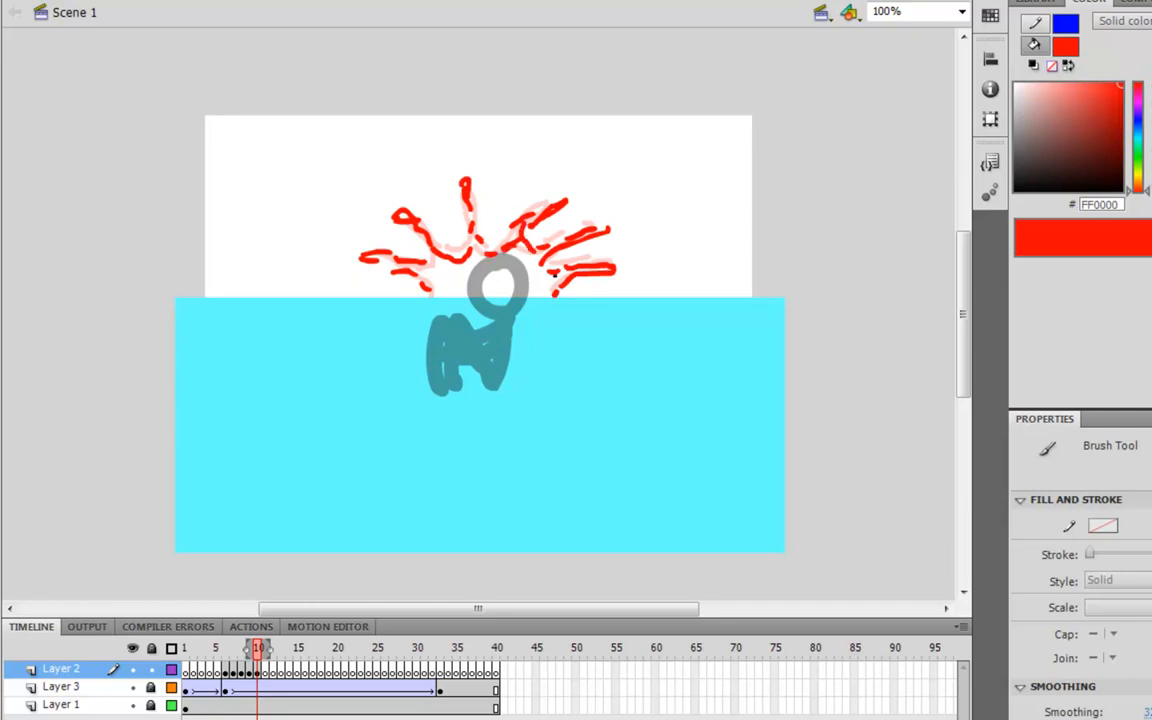
Flip back and forth through frames 6 to 11 to check the splash's motion
{"action": "key", "text": "period"}
{"action": "key", "text": "comma"}
{"action": "key", "text": "comma"}
{"action": "key", "text": "comma"}
{"action": "key", "text": "period"}
{"action": "key", "text": "period"}
{"action": "key", "text": "comma"}
{"action": "key", "text": "period"}
{"action": "key", "text": "comma"}
{"action": "key", "text": "comma"}
{"action": "key", "text": "comma"}
{"action": "key", "text": "comma"}
{"action": "key", "text": "period"}
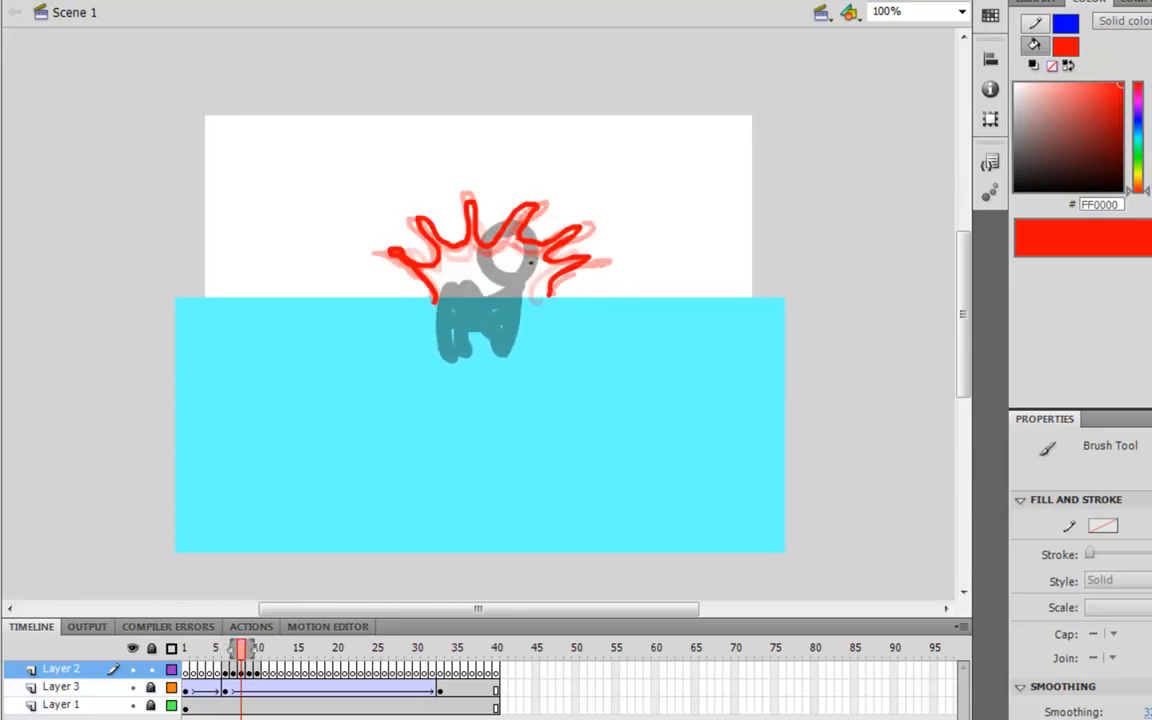
{"action": "key", "text": "comma"}
{"action": "key", "text": "comma"}
{"action": "key", "text": "period"}
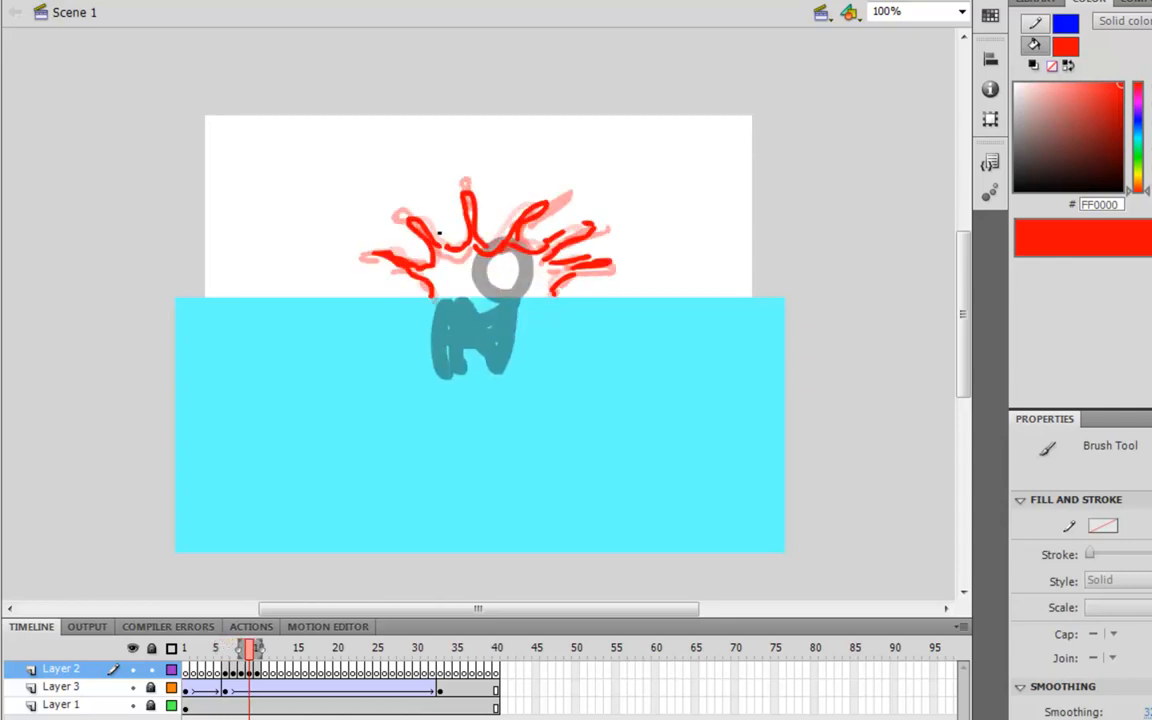
Enlarge the upper-left spike's tip on frame 10 while flipping between frames 8 and 10 to compare the shapes
{"action": "key", "text": "comma"}
{"action": "key", "text": "comma"}
{"action": "key", "text": "period"}
{"action": "key", "text": "period"}
{"action": "key", "text": "period"}
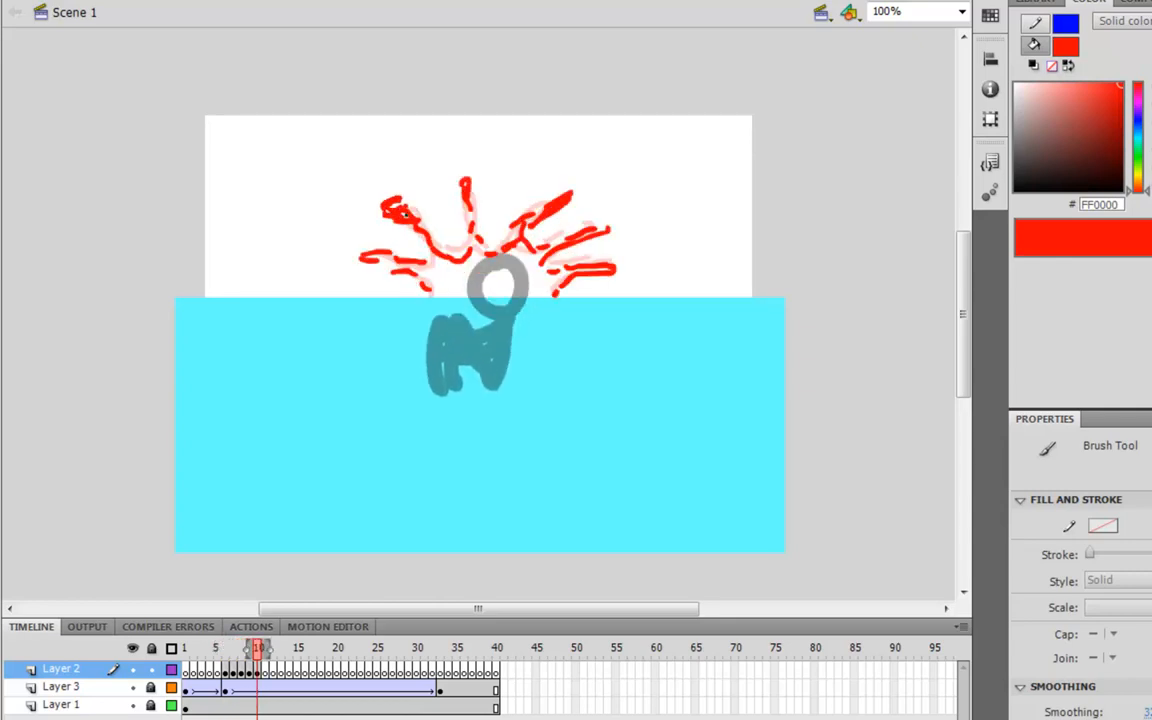
{"action": "key", "text": "comma"}
{"action": "key", "text": "comma"}
{"action": "key", "text": "period"}
{"action": "key", "text": "period"}
{"action": "key", "text": "comma"}
{"action": "key", "text": "comma"}
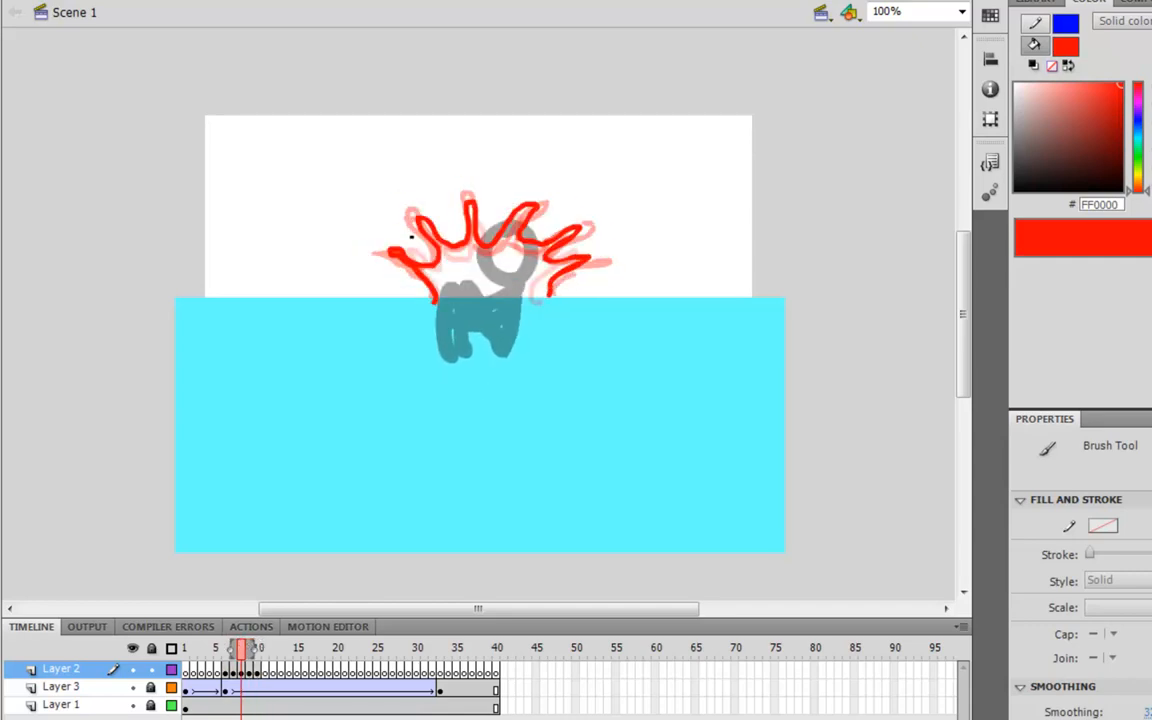
Touch up the upper-left tip on frame 9 and the lower-right tip on frame 10 while flipping between frames 8 and 10
{"action": "key", "text": "period"}
{"action": "key", "text": "period"}
{"action": "key", "text": "comma"}
{"action": "key", "text": "comma"}
{"action": "key", "text": "period"}
{"action": "key", "text": "period"}
{"action": "key", "text": "comma"}
{"action": "key", "text": "comma"}
{"action": "key", "text": "period"}
{"action": "key", "text": "period"}
{"action": "key", "text": "comma"}
{"action": "key", "text": "comma"}
{"action": "key", "text": "period"}
{"action": "key", "text": "period"}
{"action": "key", "text": "comma"}
{"action": "key", "text": "comma"}
{"action": "key", "text": "period"}
{"action": "key", "text": "period"}
{"action": "key", "text": "comma"}
{"action": "key", "text": "period"}
{"action": "key", "text": "comma"}
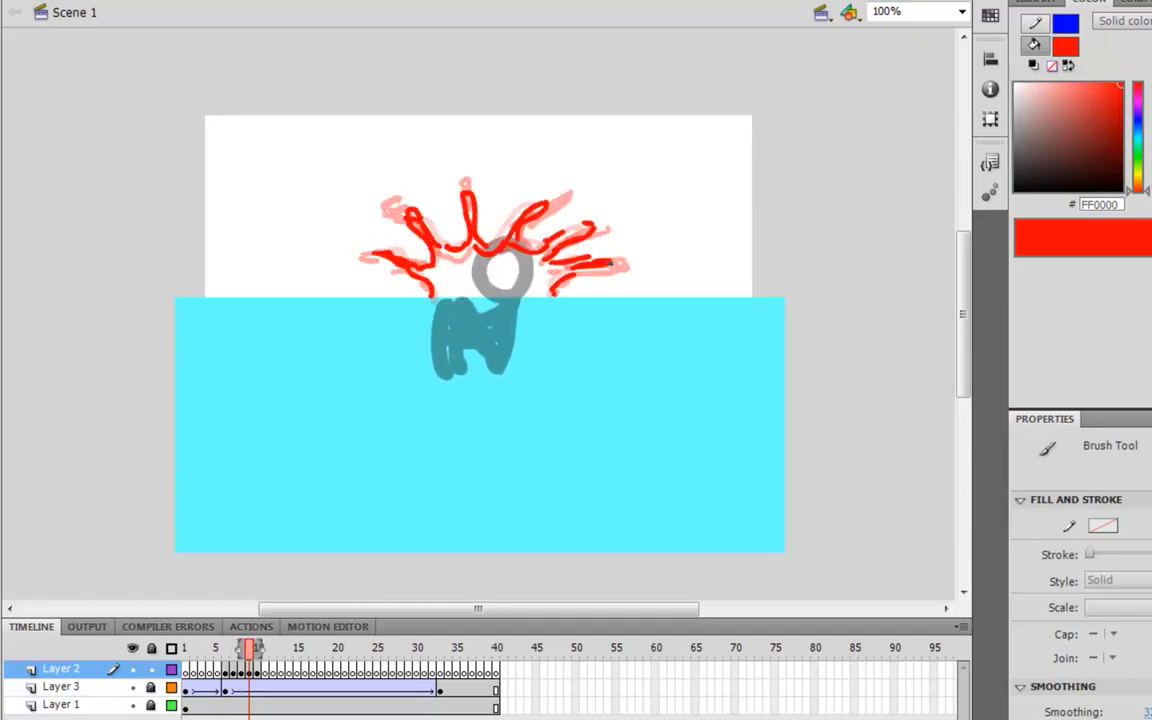
{"action": "key", "text": "period"}
{"action": "key", "text": "comma"}
{"action": "key", "text": "period"}
On frame 11, draw the upper-left, centre and right-hand spike tips further outward and starting to separate from the splash
{"action": "key", "text": "period"}
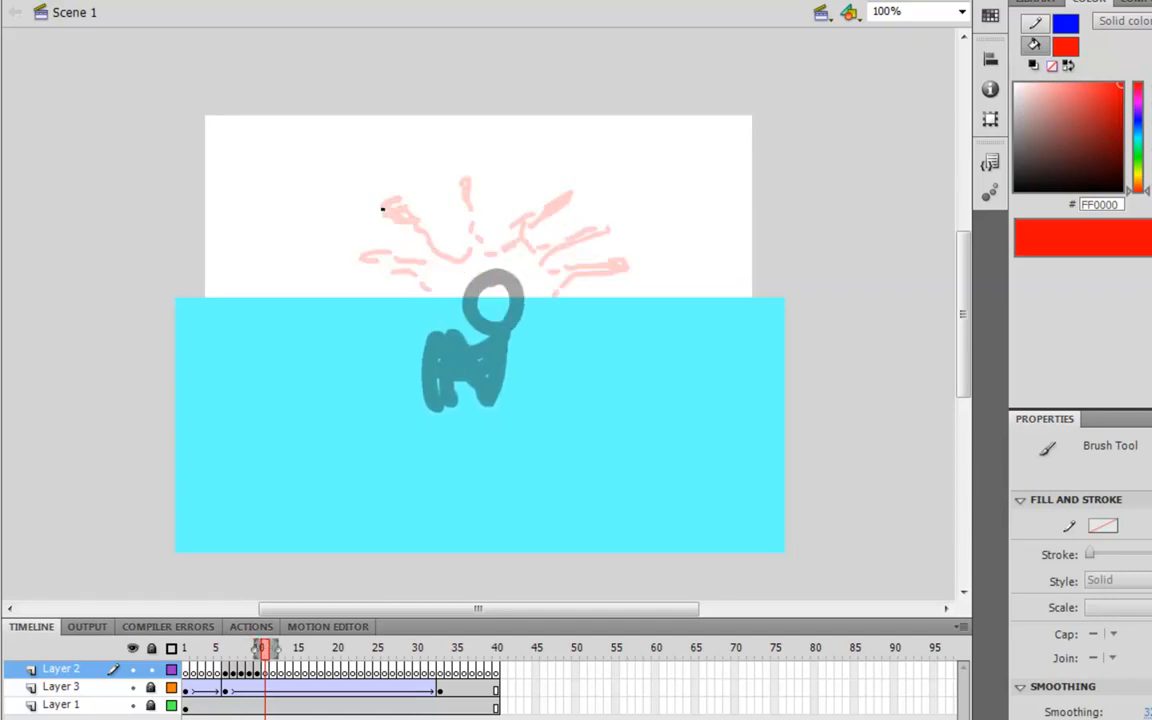
{"action": "left_click_drag", "start_coordinate": [383, 208], "coordinate": [366, 213]}
{"action": "left_click_drag", "start_coordinate": [376, 216], "coordinate": [404, 229]}
{"action": "mouse_move", "coordinate": [387, 212]}
{"action": "left_mouse_down"}
{"action": "mouse_move", "coordinate": [419, 235]}
{"action": "mouse_move", "coordinate": [366, 211]}
{"action": "left_mouse_up"}
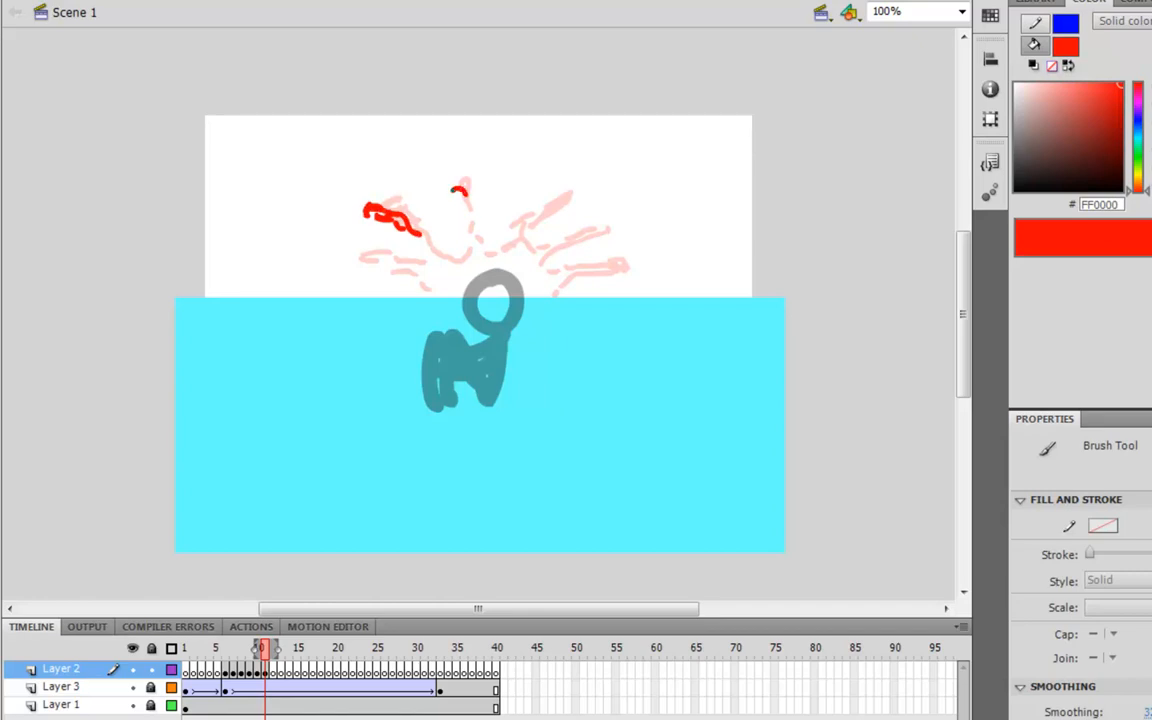
{"action": "left_click_drag", "start_coordinate": [455, 188], "coordinate": [470, 208]}
{"action": "left_click_drag", "start_coordinate": [552, 212], "coordinate": [586, 207]}
{"action": "left_click", "coordinate": [547, 228]}
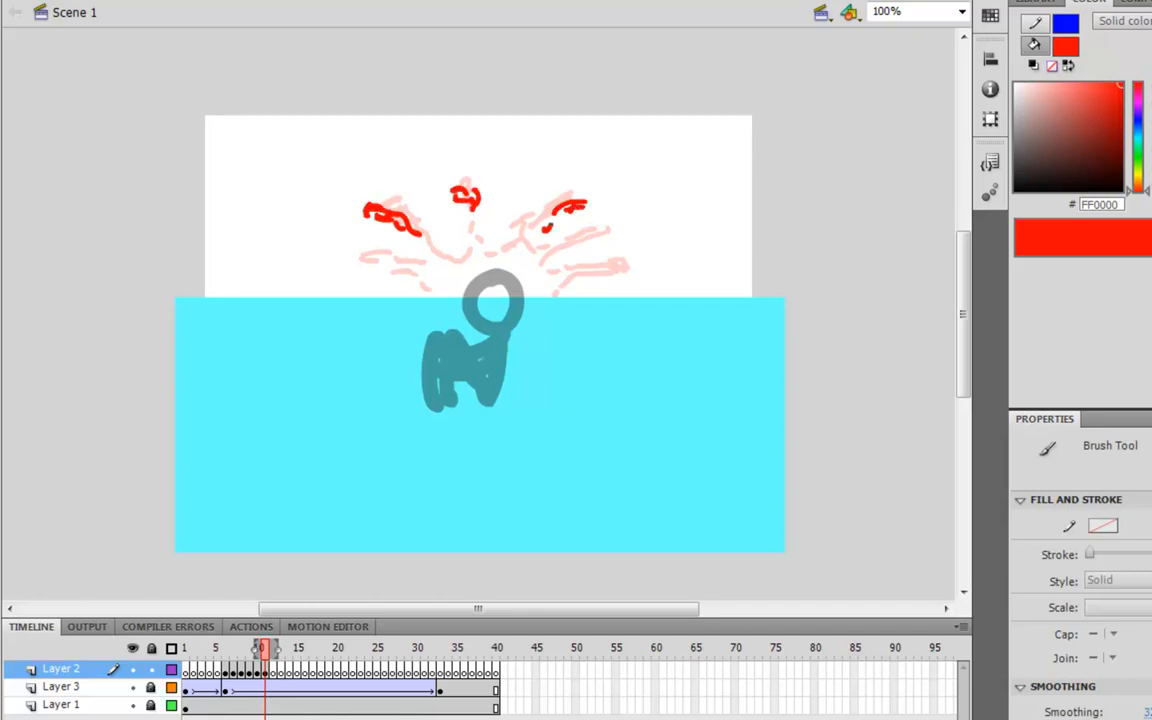
{"action": "left_click_drag", "start_coordinate": [567, 250], "coordinate": [624, 236]}
{"action": "left_click_drag", "start_coordinate": [567, 281], "coordinate": [638, 272]}
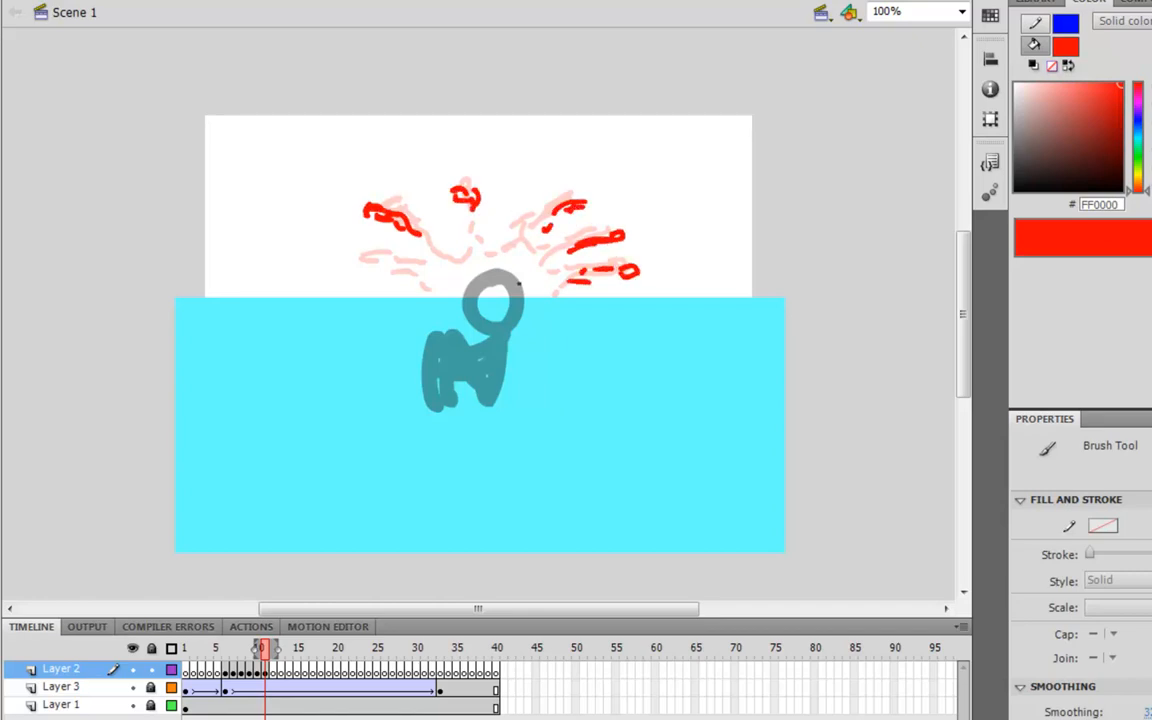
Add the lower-left spike and the broken base line between the spikes on frame 11
{"action": "mouse_move", "coordinate": [366, 259]}
{"action": "left_mouse_down"}
{"action": "mouse_move", "coordinate": [354, 268]}
{"action": "mouse_move", "coordinate": [424, 290]}
{"action": "mouse_move", "coordinate": [470, 245]}
{"action": "left_mouse_up"}
{"action": "left_click_drag", "start_coordinate": [480, 256], "coordinate": [502, 262]}
{"action": "left_click_drag", "start_coordinate": [511, 249], "coordinate": [551, 247]}
{"action": "left_click_drag", "start_coordinate": [547, 257], "coordinate": [570, 281]}
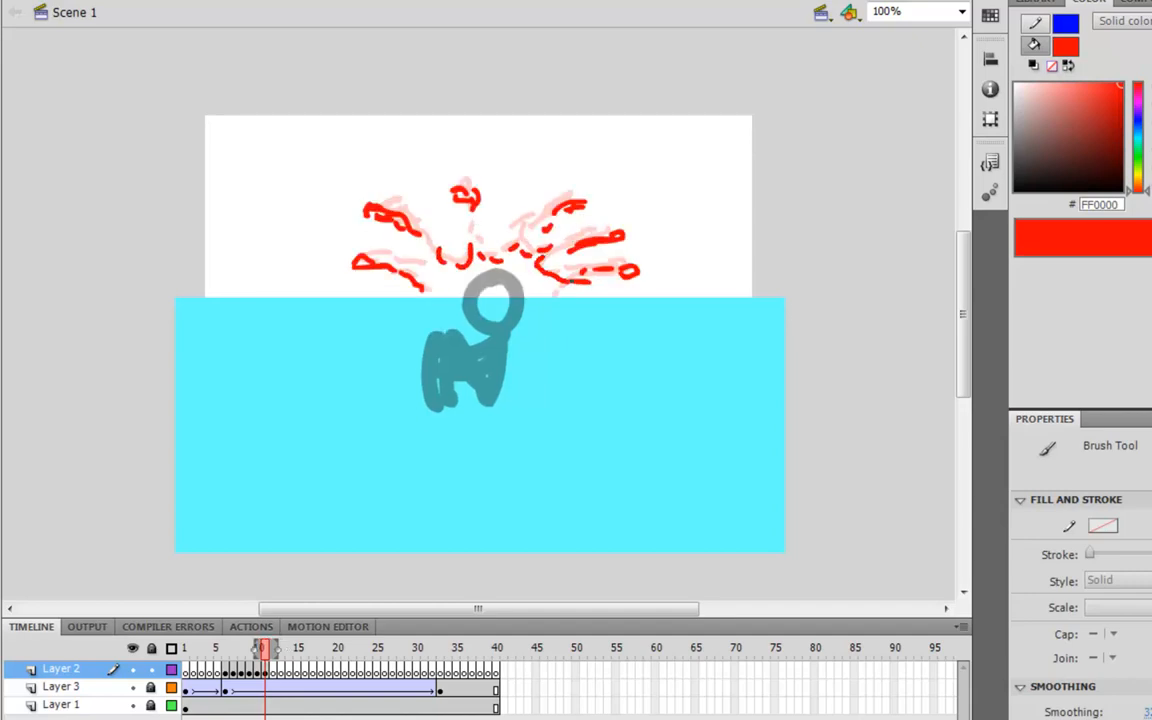
{"action": "left_click", "coordinate": [558, 298]}
On frame 12, draw the splash spreading wider, with the centre spike curling over and a lower, dashed base
{"action": "key", "text": "period"}
{"action": "left_click_drag", "start_coordinate": [448, 194], "coordinate": [468, 246]}
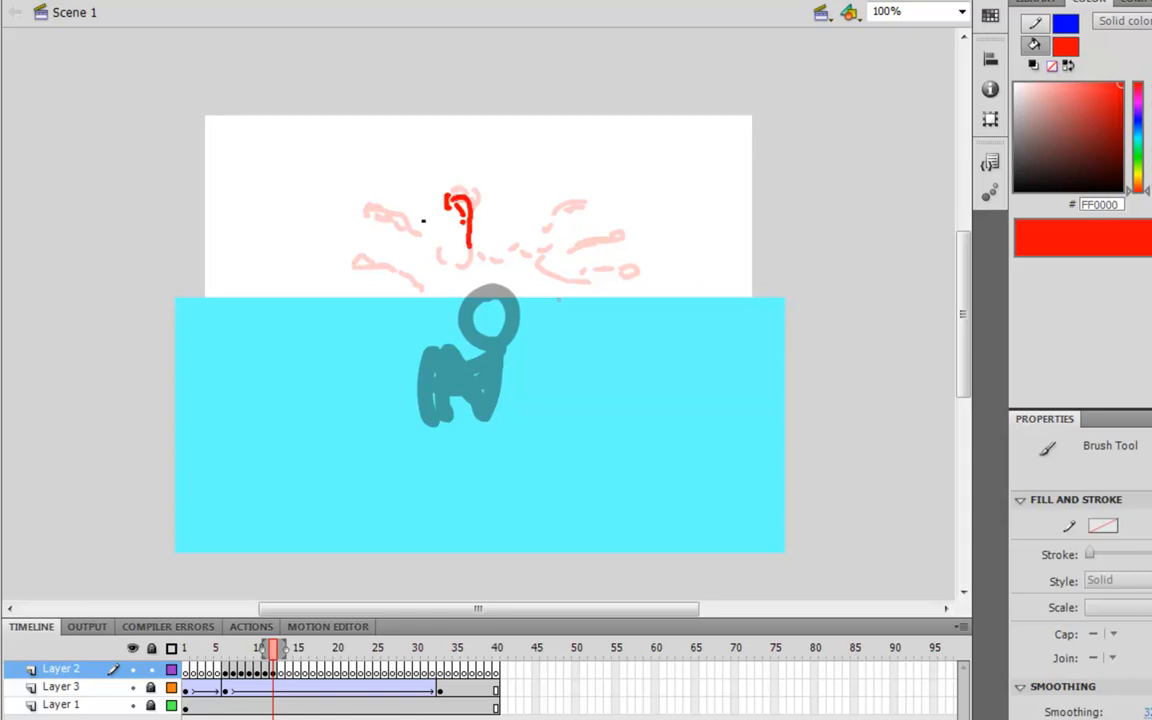
{"action": "mouse_move", "coordinate": [343, 230]}
{"action": "left_mouse_down"}
{"action": "mouse_move", "coordinate": [372, 216]}
{"action": "mouse_move", "coordinate": [410, 234]}
{"action": "left_mouse_up"}
{"action": "left_click_drag", "start_coordinate": [334, 267], "coordinate": [410, 282]}
{"action": "left_click_drag", "start_coordinate": [560, 218], "coordinate": [600, 203]}
{"action": "mouse_move", "coordinate": [553, 233]}
{"action": "left_mouse_down"}
{"action": "mouse_move", "coordinate": [635, 240]}
{"action": "mouse_move", "coordinate": [612, 278]}
{"action": "mouse_move", "coordinate": [592, 283]}
{"action": "mouse_move", "coordinate": [505, 256]}
{"action": "mouse_move", "coordinate": [461, 279]}
{"action": "left_mouse_up"}
On frame 13, draw the splash sinking outward in broken strokes, with drooping right spikes, a leaning centre spike and lower left arcs
{"action": "key", "text": "period"}
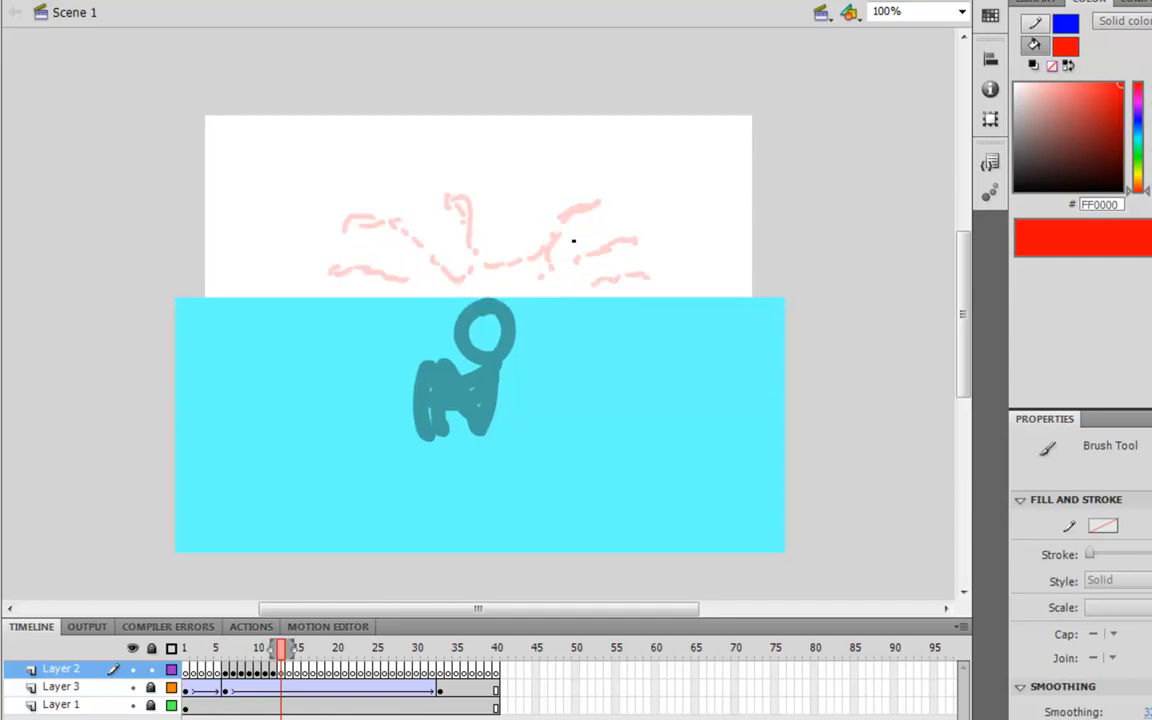
{"action": "left_click_drag", "start_coordinate": [594, 219], "coordinate": [603, 214]}
{"action": "left_click_drag", "start_coordinate": [610, 211], "coordinate": [577, 227]}
{"action": "mouse_move", "coordinate": [565, 235]}
{"action": "left_mouse_down"}
{"action": "mouse_move", "coordinate": [560, 248]}
{"action": "mouse_move", "coordinate": [616, 259]}
{"action": "left_mouse_up"}
{"action": "left_click_drag", "start_coordinate": [598, 262], "coordinate": [588, 267]}
{"action": "left_click_drag", "start_coordinate": [655, 283], "coordinate": [597, 292]}
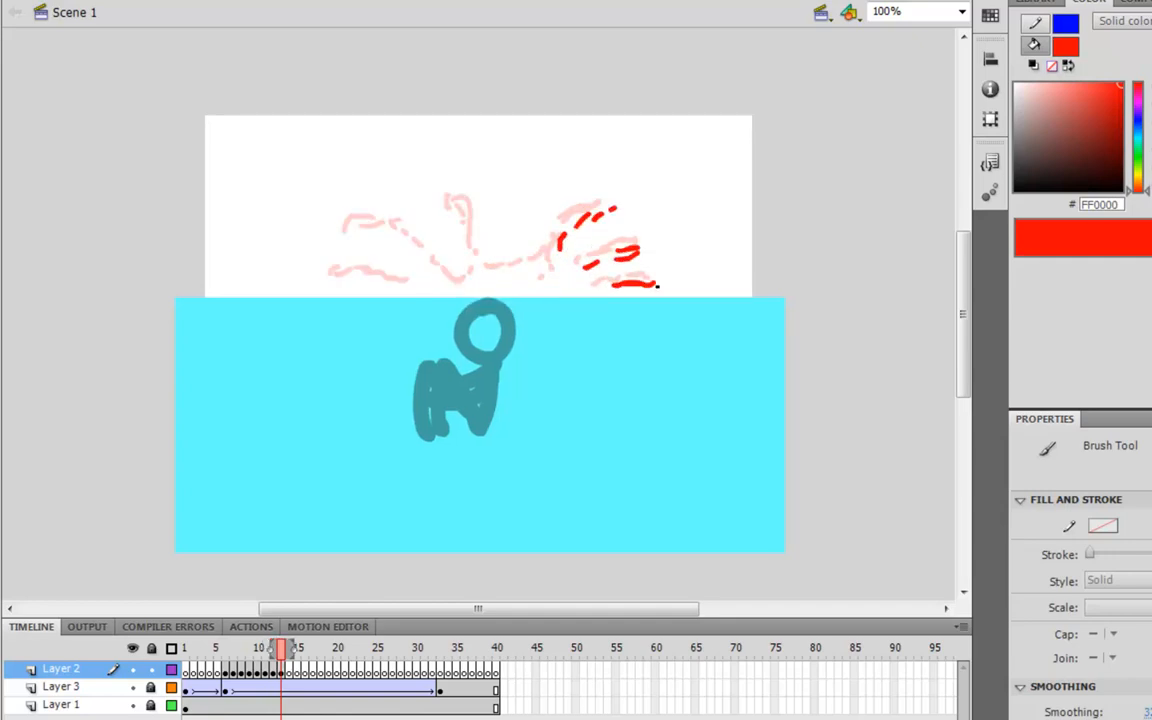
{"action": "mouse_move", "coordinate": [562, 245]}
{"action": "left_mouse_down"}
{"action": "mouse_move", "coordinate": [550, 266]}
{"action": "mouse_move", "coordinate": [488, 270]}
{"action": "mouse_move", "coordinate": [467, 219]}
{"action": "left_mouse_up"}
{"action": "mouse_move", "coordinate": [452, 204]}
{"action": "left_mouse_down"}
{"action": "mouse_move", "coordinate": [438, 201]}
{"action": "mouse_move", "coordinate": [470, 240]}
{"action": "mouse_move", "coordinate": [452, 276]}
{"action": "left_mouse_up"}
{"action": "mouse_move", "coordinate": [418, 250]}
{"action": "left_mouse_down"}
{"action": "mouse_move", "coordinate": [390, 233]}
{"action": "mouse_move", "coordinate": [336, 238]}
{"action": "left_mouse_up"}
{"action": "mouse_move", "coordinate": [345, 240]}
{"action": "left_mouse_down"}
{"action": "mouse_move", "coordinate": [380, 236]}
{"action": "mouse_move", "coordinate": [416, 252]}
{"action": "mouse_move", "coordinate": [320, 282]}
{"action": "mouse_move", "coordinate": [418, 292]}
{"action": "left_mouse_up"}
On frame 14, draw the splash falling lower and wider, undoing the lowest left stroke and checking against frame 13
{"action": "key", "text": "F7"}
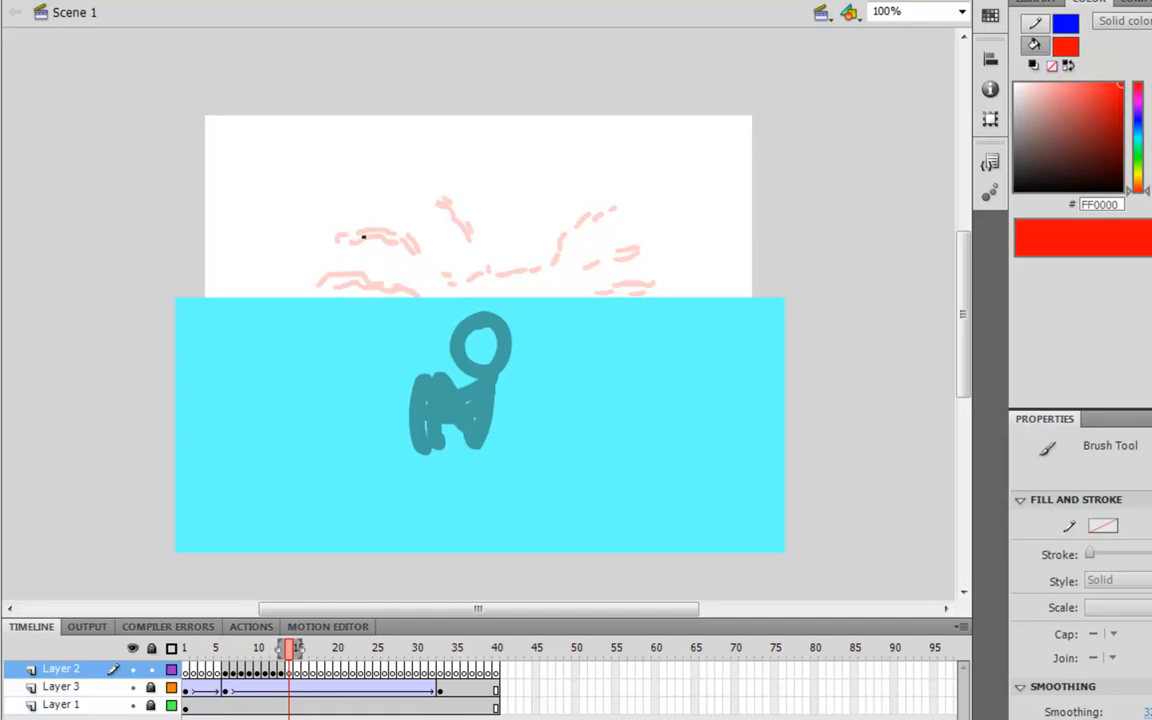
{"action": "mouse_move", "coordinate": [335, 262]}
{"action": "left_mouse_down"}
{"action": "mouse_move", "coordinate": [372, 246]}
{"action": "mouse_move", "coordinate": [402, 257]}
{"action": "mouse_move", "coordinate": [348, 257]}
{"action": "mouse_move", "coordinate": [358, 293]}
{"action": "mouse_move", "coordinate": [378, 294]}
{"action": "left_mouse_up"}
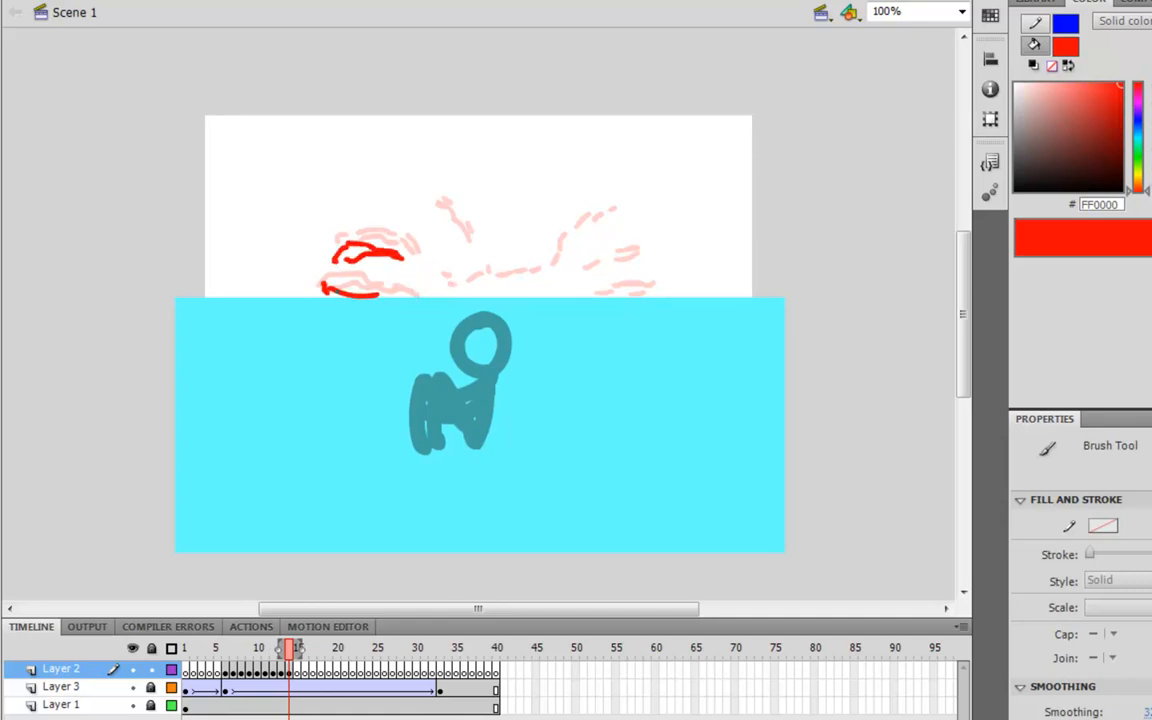
{"action": "key", "text": "ctrl+z"}
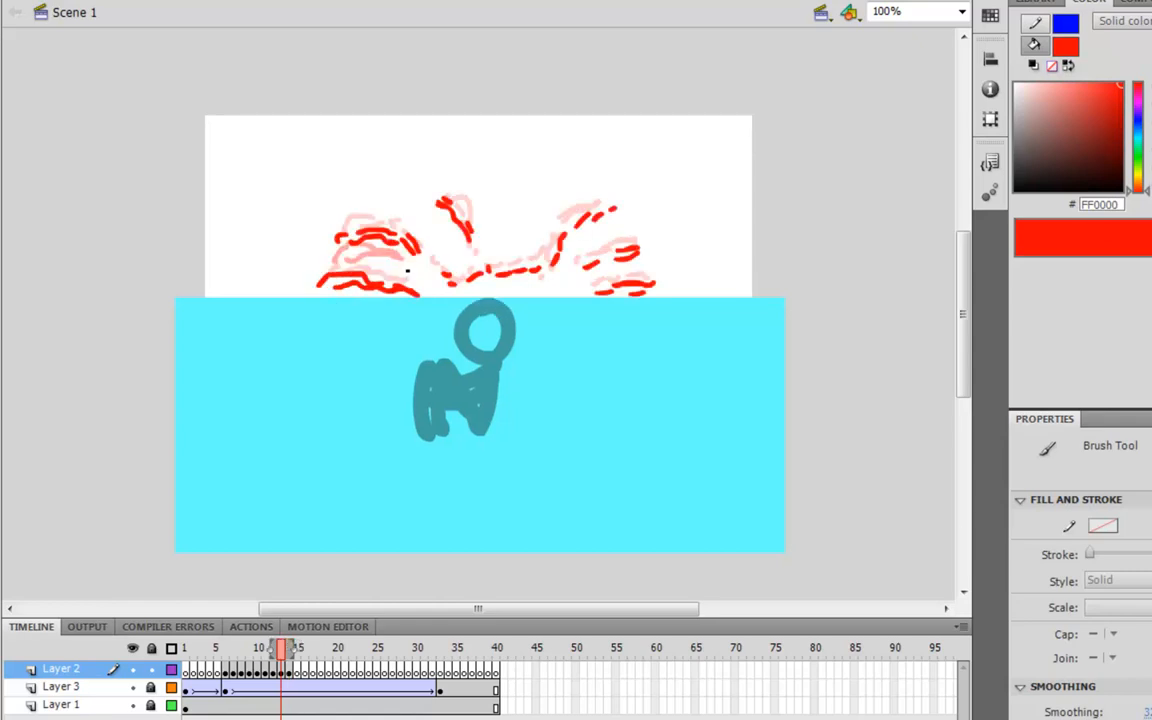
{"action": "mouse_move", "coordinate": [438, 211]}
{"action": "left_mouse_down"}
{"action": "mouse_move", "coordinate": [469, 264]}
{"action": "mouse_move", "coordinate": [504, 277]}
{"action": "mouse_move", "coordinate": [533, 272]}
{"action": "mouse_move", "coordinate": [571, 234]}
{"action": "mouse_move", "coordinate": [614, 230]}
{"action": "mouse_move", "coordinate": [573, 253]}
{"action": "mouse_move", "coordinate": [615, 230]}
{"action": "mouse_move", "coordinate": [558, 268]}
{"action": "mouse_move", "coordinate": [468, 271]}
{"action": "left_mouse_up"}
{"action": "mouse_move", "coordinate": [473, 283]}
{"action": "left_mouse_down"}
{"action": "mouse_move", "coordinate": [428, 286]}
{"action": "mouse_move", "coordinate": [464, 294]}
{"action": "left_mouse_up"}
{"action": "left_click_drag", "start_coordinate": [495, 283], "coordinate": [543, 281]}
{"action": "left_click_drag", "start_coordinate": [567, 276], "coordinate": [564, 284]}
{"action": "mouse_move", "coordinate": [505, 258]}
{"action": "left_mouse_down"}
{"action": "mouse_move", "coordinate": [585, 240]}
{"action": "mouse_move", "coordinate": [517, 264]}
{"action": "left_mouse_up"}
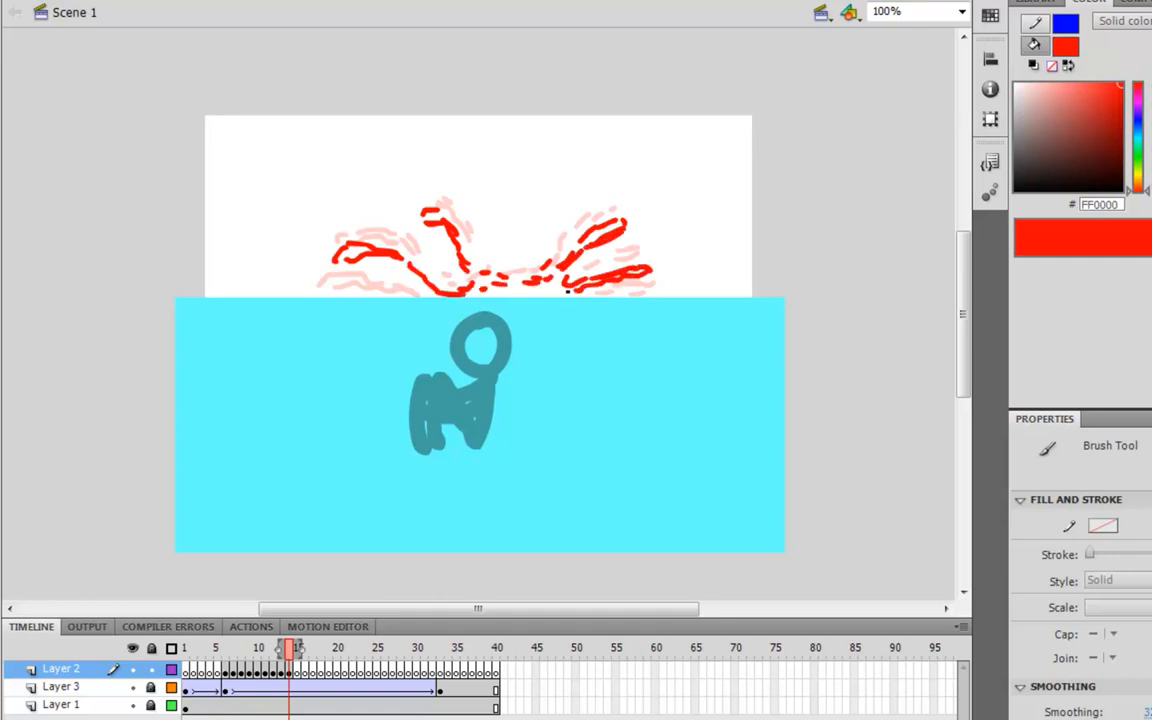
On frame 15, draw the splash collapsing near the waterline, with a small centre curl, flat left arc, low right spike and base line
{"action": "key", "text": "F7"}
{"action": "mouse_move", "coordinate": [416, 246]}
{"action": "left_mouse_down"}
{"action": "mouse_move", "coordinate": [449, 256]}
{"action": "mouse_move", "coordinate": [460, 275]}
{"action": "left_mouse_up"}
{"action": "mouse_move", "coordinate": [433, 236]}
{"action": "left_mouse_down"}
{"action": "mouse_move", "coordinate": [453, 258]}
{"action": "mouse_move", "coordinate": [368, 267]}
{"action": "mouse_move", "coordinate": [399, 286]}
{"action": "left_mouse_up"}
{"action": "mouse_move", "coordinate": [333, 280]}
{"action": "left_mouse_down"}
{"action": "mouse_move", "coordinate": [362, 268]}
{"action": "mouse_move", "coordinate": [395, 276]}
{"action": "left_mouse_up"}
{"action": "mouse_move", "coordinate": [410, 292]}
{"action": "left_mouse_down"}
{"action": "mouse_move", "coordinate": [539, 288]}
{"action": "mouse_move", "coordinate": [630, 237]}
{"action": "mouse_move", "coordinate": [586, 267]}
{"action": "left_mouse_up"}
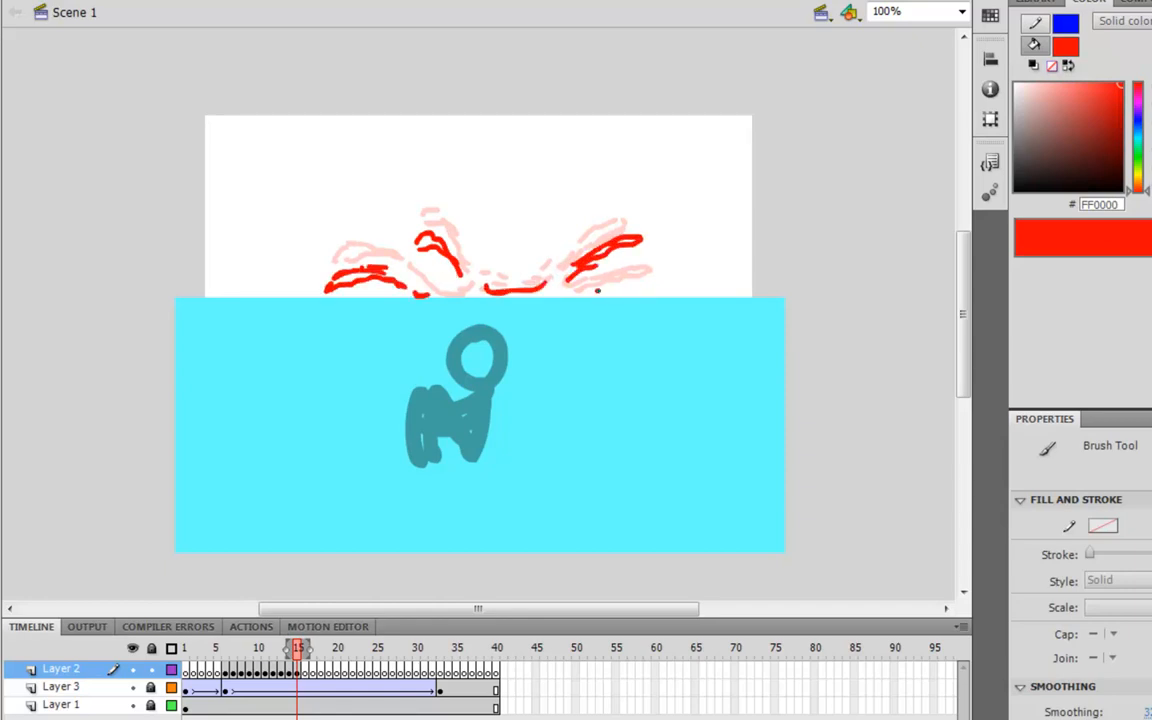
Step back and forth through the frames before 15 to check how the splash falls
{"action": "key", "text": "comma"}
{"action": "key", "text": "comma"}
{"action": "key", "text": "comma"}
{"action": "key", "text": "comma"}
{"action": "key", "text": "period"}
{"action": "key", "text": "period"}
{"action": "key", "text": "period"}
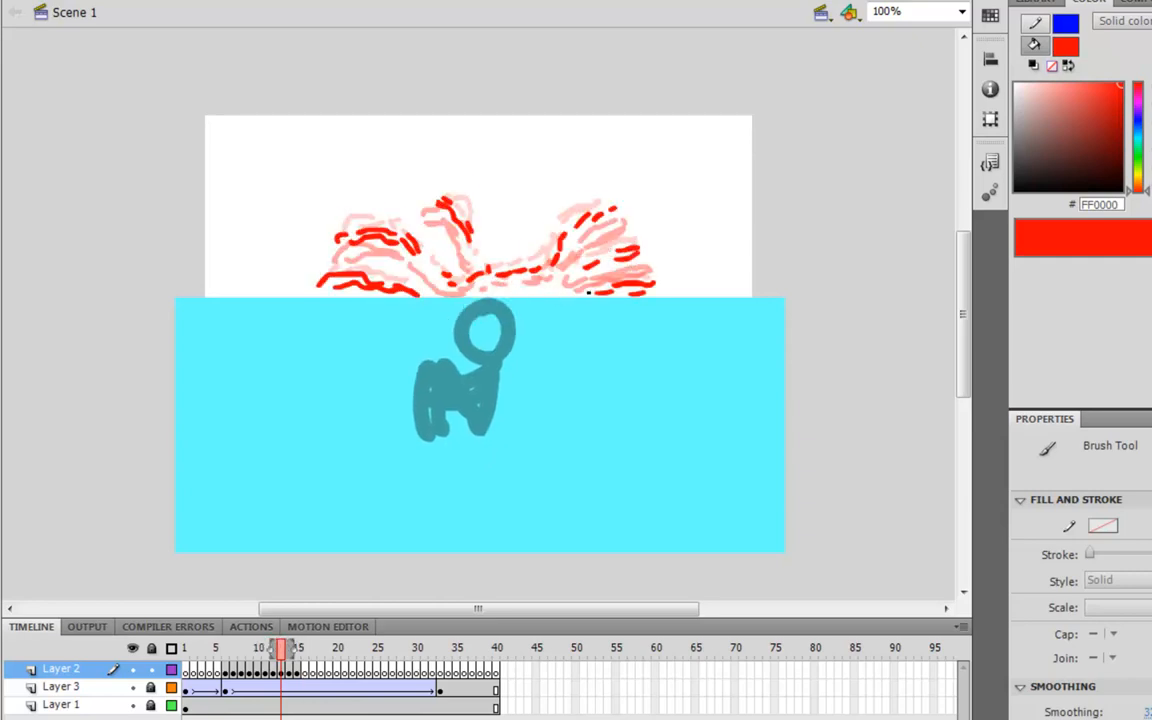
On frame 16, draw only a small sinking centre curl and a short right spike at the waterline
{"action": "key", "text": "period"}
{"action": "key", "text": "period"}
{"action": "mouse_move", "coordinate": [588, 268]}
{"action": "left_mouse_down"}
{"action": "mouse_move", "coordinate": [648, 262]}
{"action": "mouse_move", "coordinate": [576, 289]}
{"action": "left_mouse_up"}
{"action": "mouse_move", "coordinate": [412, 276]}
{"action": "left_mouse_down"}
{"action": "mouse_move", "coordinate": [438, 262]}
{"action": "mouse_move", "coordinate": [446, 292]}
{"action": "left_mouse_up"}
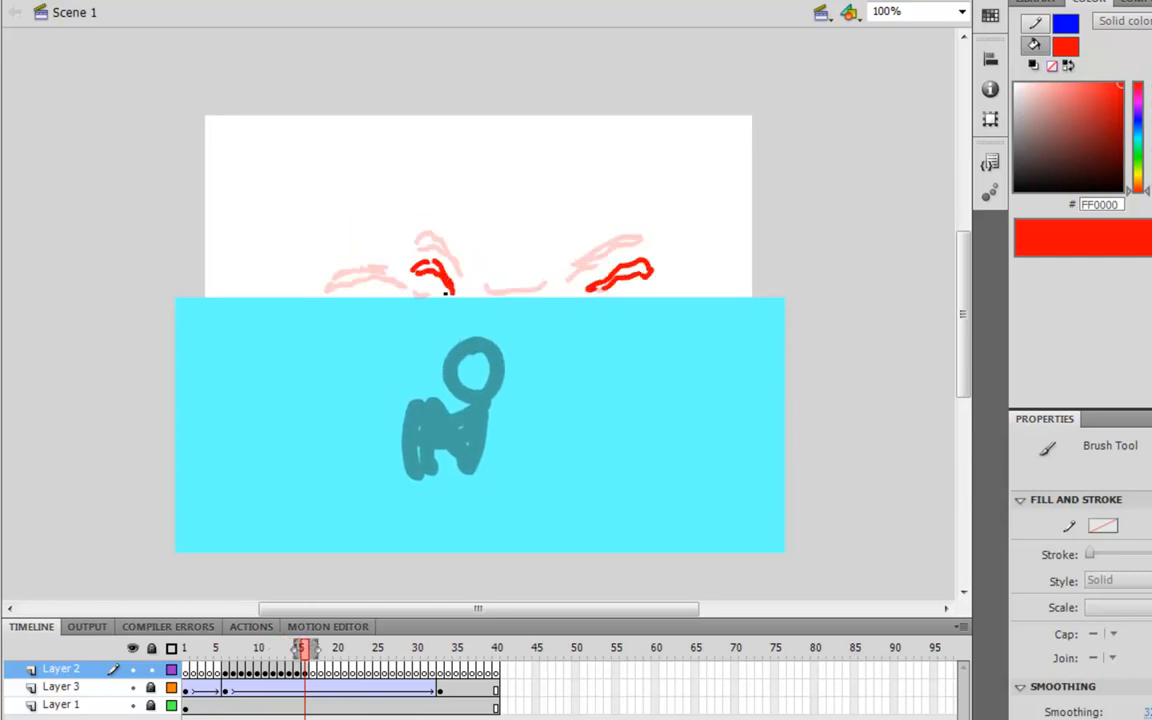
Return to frame 6, where the splash begins, and play the animation
{"action": "key", "text": "comma"}
{"action": "key", "text": "comma"}
{"action": "key", "text": "comma"}
{"action": "key", "text": "comma"}
{"action": "key", "text": "comma"}
{"action": "key", "text": "comma"}
{"action": "key", "text": "comma"}
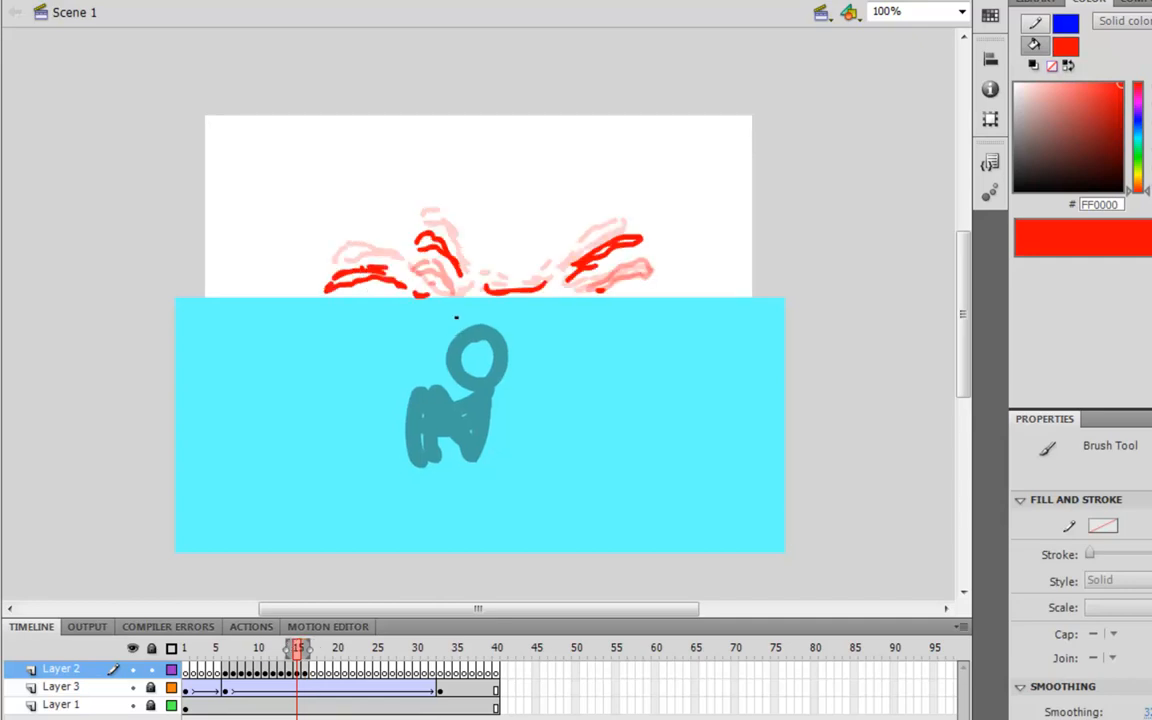
{"action": "key", "text": "comma"}
{"action": "key", "text": "comma"}
{"action": "key", "text": "comma"}
{"action": "key", "text": "comma"}
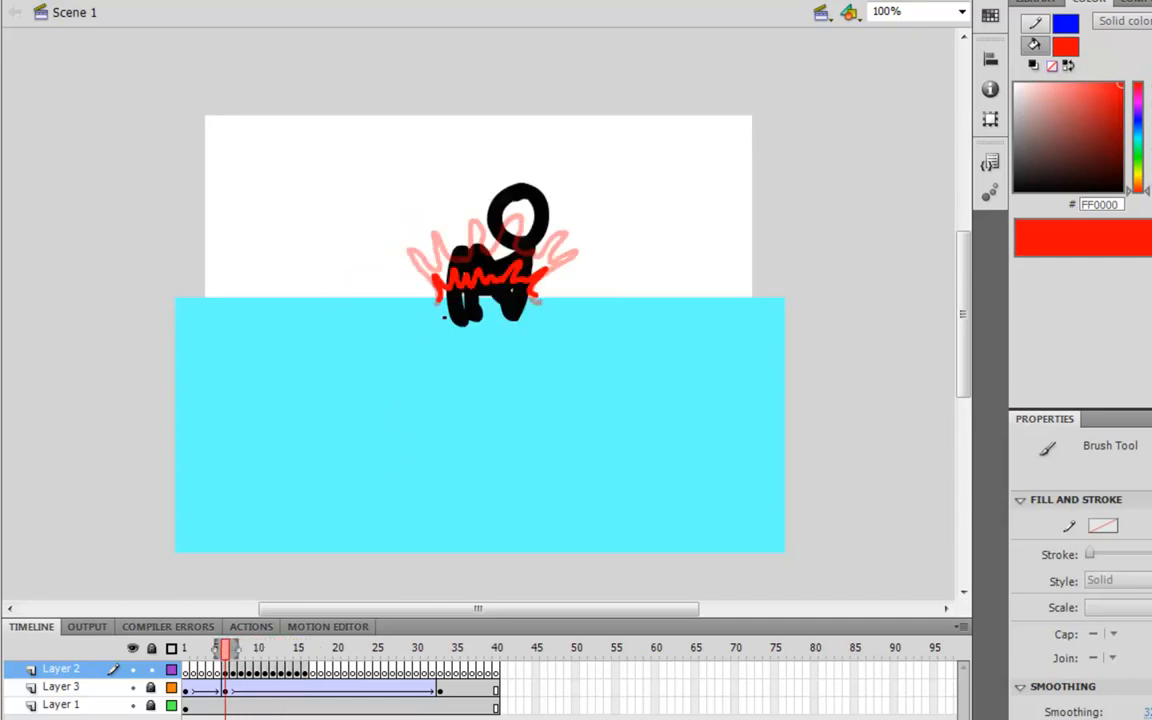
{"action": "key", "text": "Return"}
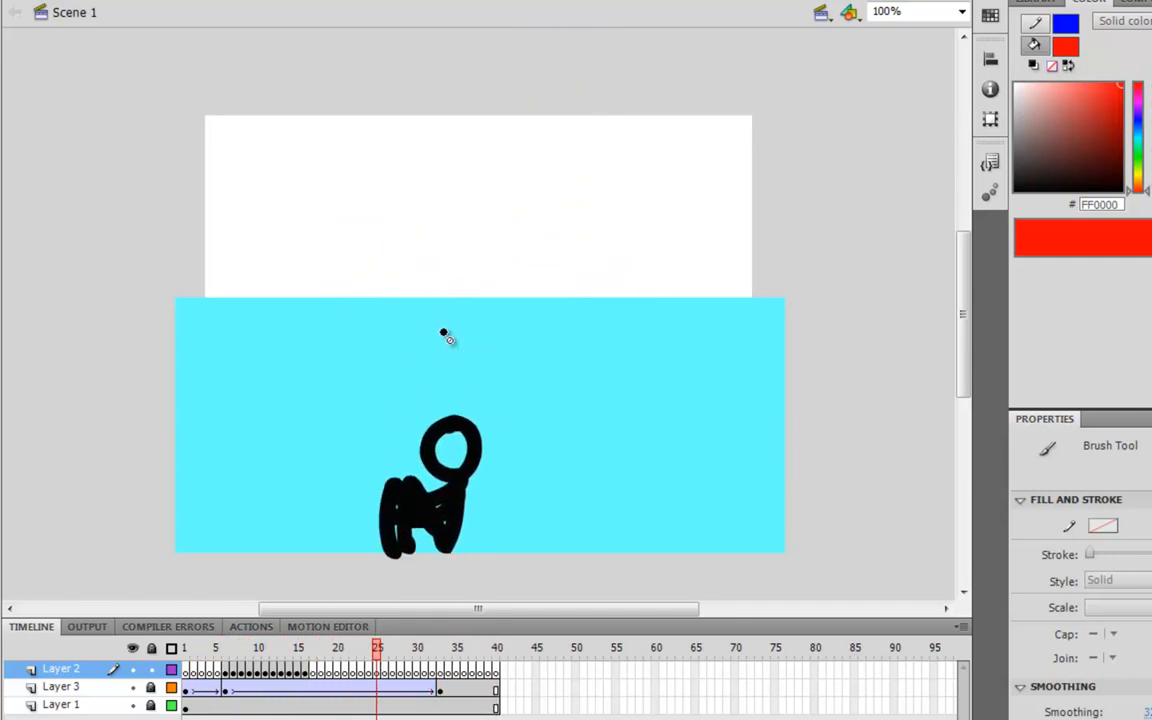
Step backward through the splash drawings to frame 6 to review the motion in reverse
{"action": "key", "text": "comma"}
{"action": "key", "text": "comma"}
{"action": "key", "text": "comma"}
{"action": "key", "text": "comma"}
{"action": "key", "text": "comma"}
{"action": "key", "text": "comma"}
{"action": "key", "text": "comma"}
{"action": "key", "text": "comma"}
{"action": "key", "text": "comma"}
{"action": "key", "text": "comma"}
{"action": "key", "text": "comma"}
{"action": "key", "text": "comma"}
{"action": "key", "text": "comma"}
{"action": "key", "text": "comma"}
{"action": "key", "text": "comma"}
{"action": "key", "text": "comma"}
{"action": "key", "text": "comma"}
{"action": "key", "text": "comma"}
{"action": "key", "text": "comma"}
{"action": "key", "text": "comma"}
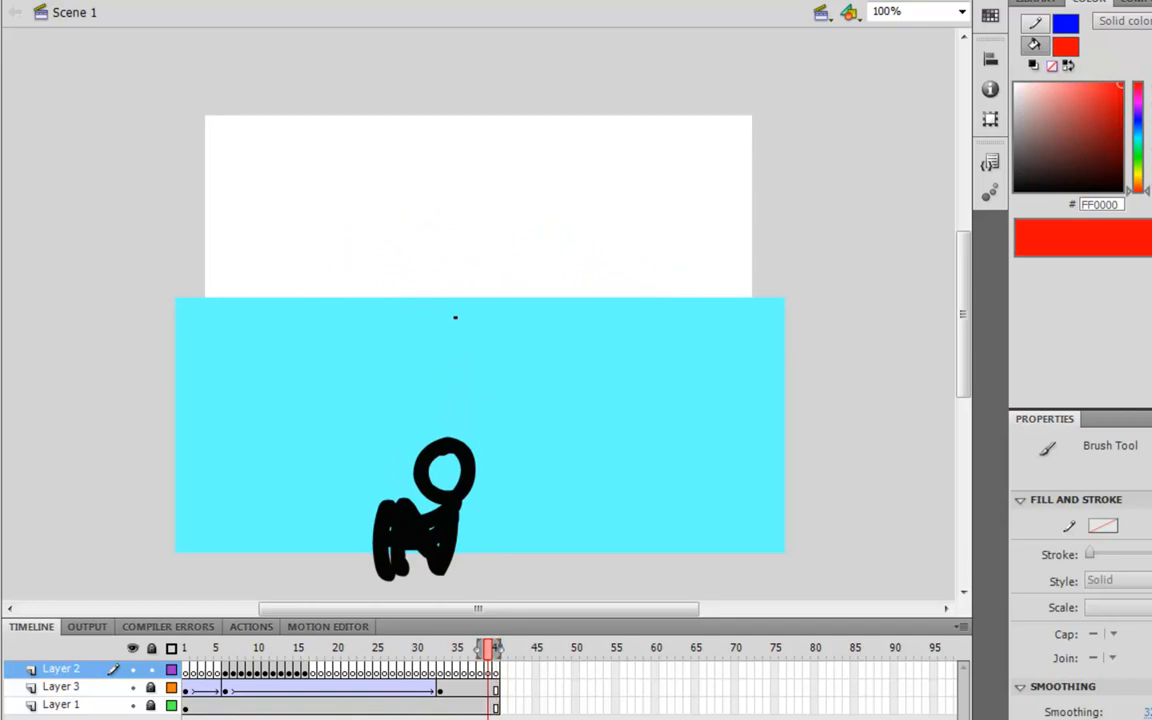
{"action": "key", "text": "comma"}
{"action": "key", "text": "comma"}
{"action": "key", "text": "comma"}
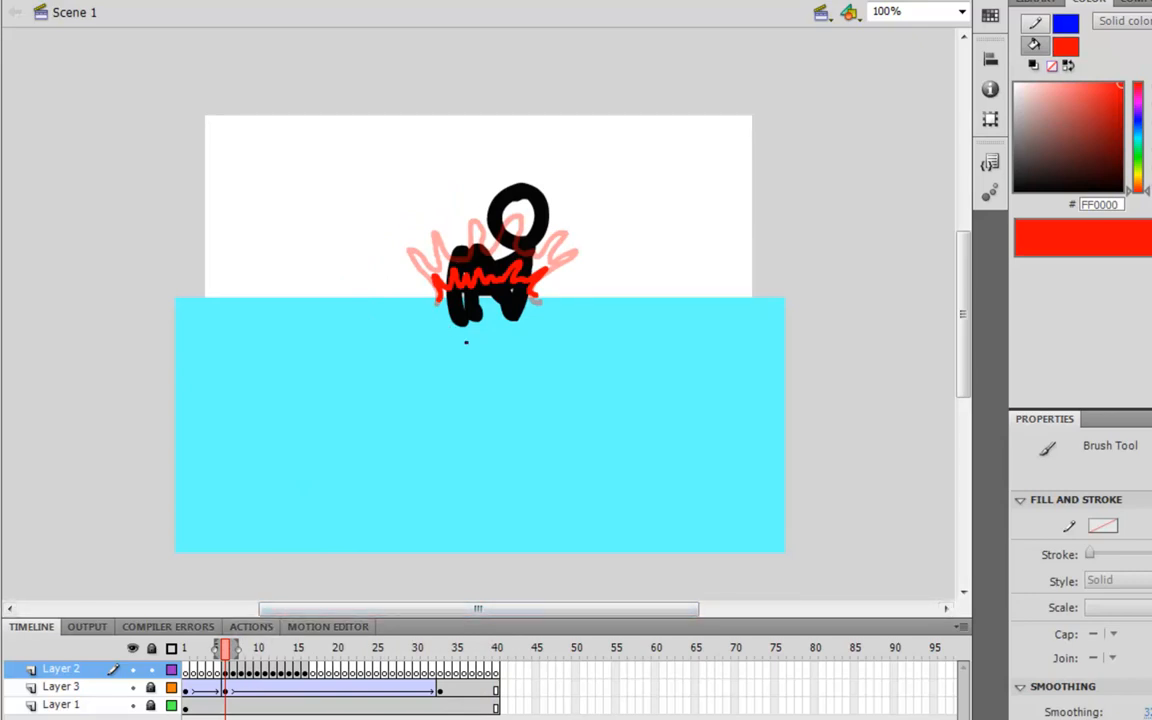
Brush a small circle beside the stage on each frame from 6 to 14, arcing up from the waterline and back down
{"action": "key", "text": "period"}
{"action": "key", "text": "comma"}
{"action": "left_click_drag", "start_coordinate": [779, 296], "coordinate": [779, 300]}
{"action": "key", "text": "period"}
{"action": "mouse_move", "coordinate": [800, 249]}
{"action": "left_mouse_down"}
{"action": "mouse_move", "coordinate": [830, 214]}
{"action": "mouse_move", "coordinate": [858, 221]}
{"action": "mouse_move", "coordinate": [863, 236]}
{"action": "mouse_move", "coordinate": [869, 224]}
{"action": "mouse_move", "coordinate": [883, 302]}
{"action": "mouse_move", "coordinate": [889, 290]}
{"action": "left_mouse_up"}
{"action": "key", "text": "period"}
{"action": "key", "text": "period"}
{"action": "key", "text": "period"}
{"action": "key", "text": "period"}
{"action": "key", "text": "period"}
{"action": "key", "text": "period"}
{"action": "key", "text": "period"}
Step backward to frame 1 to examine the circle's arc in reverse
{"action": "key", "text": "comma"}
{"action": "key", "text": "comma"}
{"action": "key", "text": "comma"}
{"action": "key", "text": "comma"}
{"action": "key", "text": "comma"}
{"action": "key", "text": "comma"}
{"action": "key", "text": "comma"}
{"action": "key", "text": "comma"}
{"action": "key", "text": "comma"}
{"action": "key", "text": "comma"}
{"action": "key", "text": "comma"}
{"action": "key", "text": "comma"}
{"action": "key", "text": "comma"}
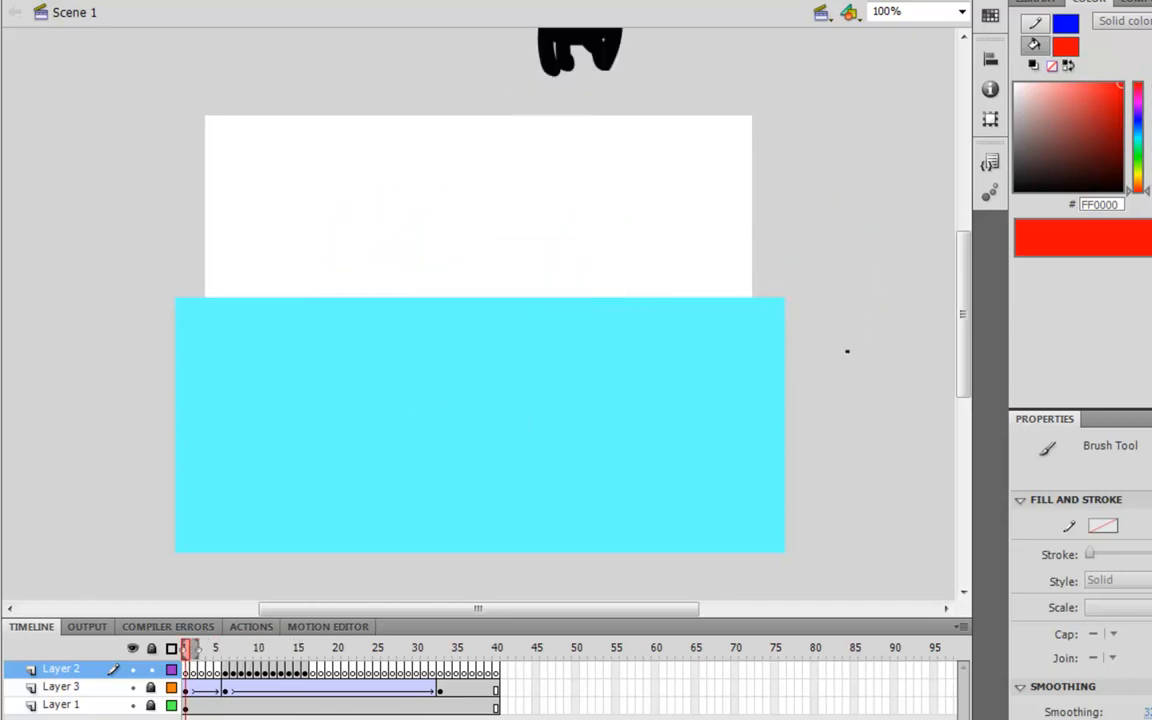
Step forward from frame 1 to frame 11 to compare the circle's spacing with the rising splash
{"action": "key", "text": "period"}
{"action": "key", "text": "period"}
{"action": "key", "text": "period"}
{"action": "key", "text": "period"}
{"action": "key", "text": "period"}
{"action": "key", "text": "period"}
{"action": "key", "text": "period"}
{"action": "key", "text": "period"}
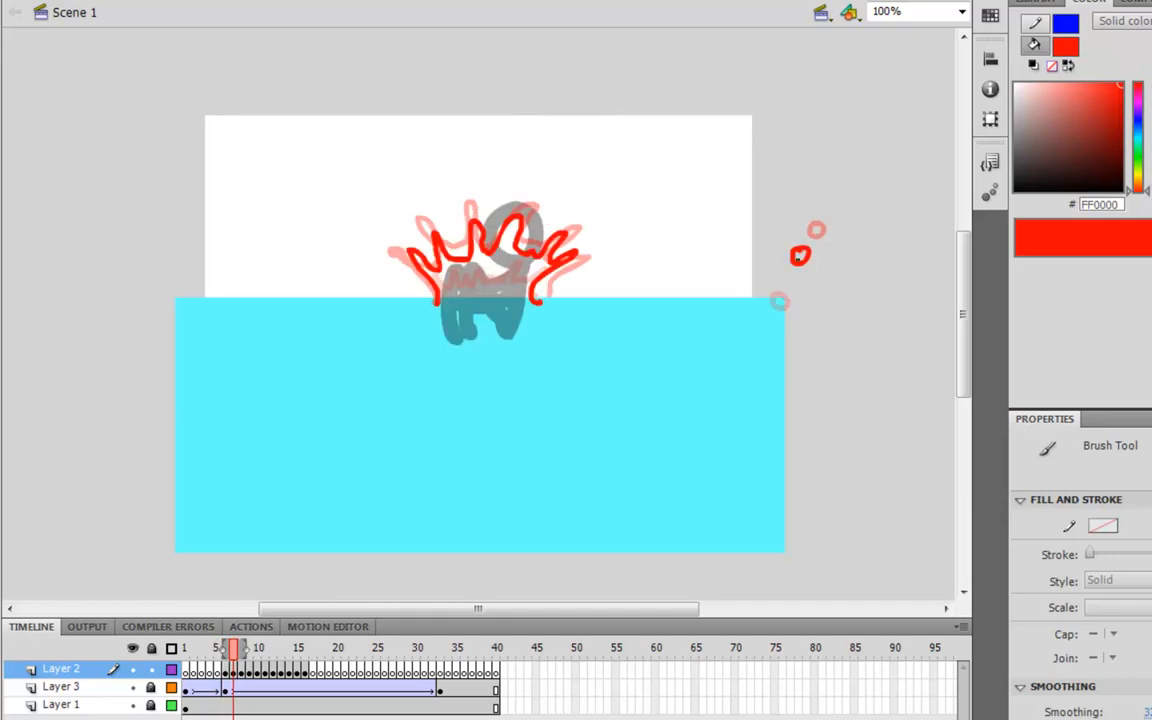
{"action": "key", "text": "period"}
{"action": "key", "text": "period"}
{"action": "key", "text": "period"}
{"action": "key", "text": "period"}
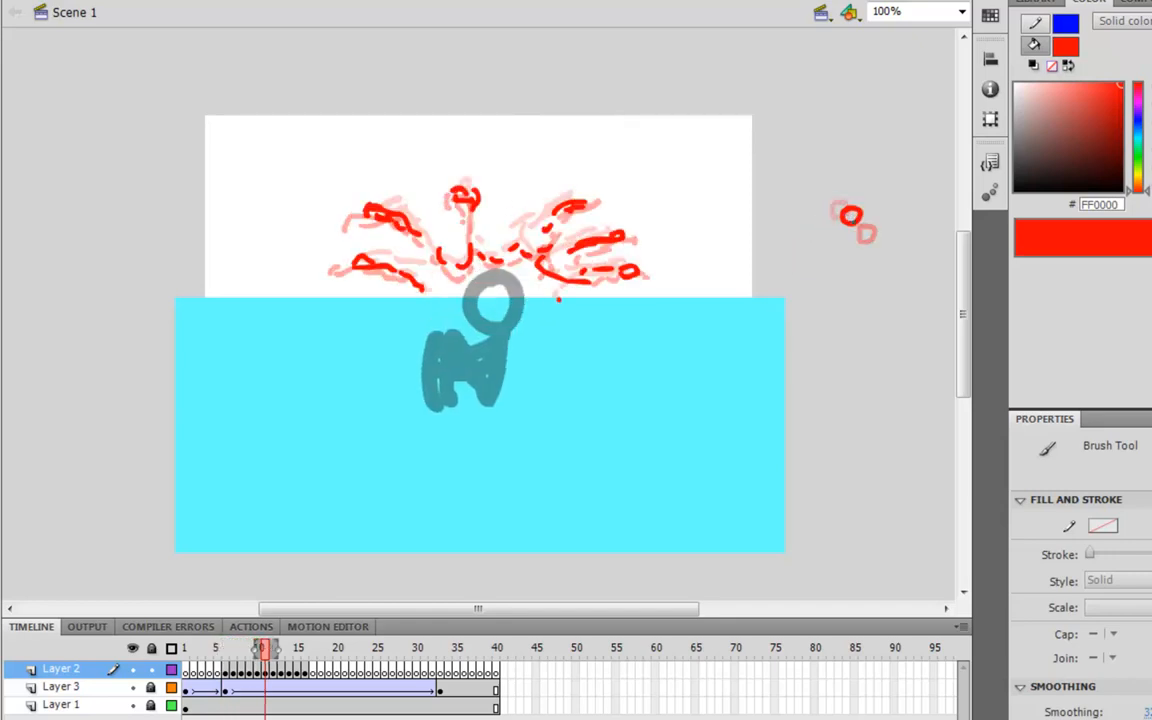
Step back over the top of the circle's arc and forward to frame 16 to examine its slowing and falling
{"action": "key", "text": "comma"}
{"action": "key", "text": "comma"}
{"action": "key", "text": "comma"}
{"action": "key", "text": "comma"}
{"action": "key", "text": "comma"}
{"action": "key", "text": "comma"}
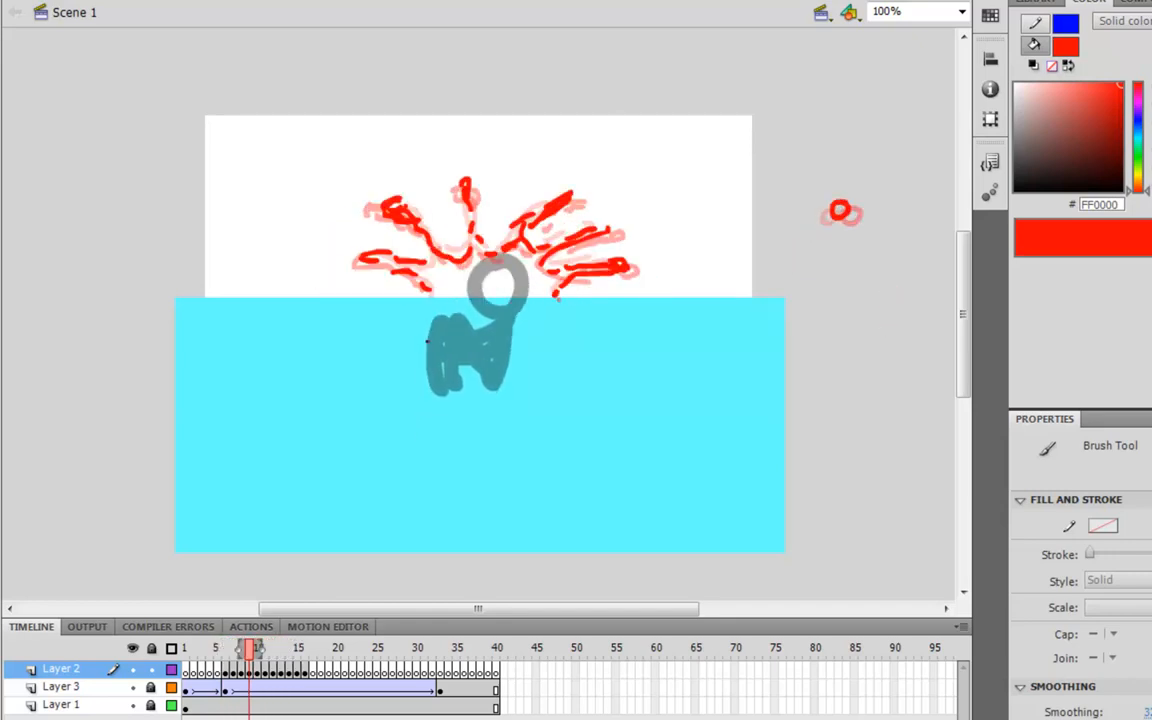
{"action": "key", "text": "period"}
{"action": "key", "text": "period"}
{"action": "key", "text": "period"}
{"action": "key", "text": "period"}
{"action": "key", "text": "period"}
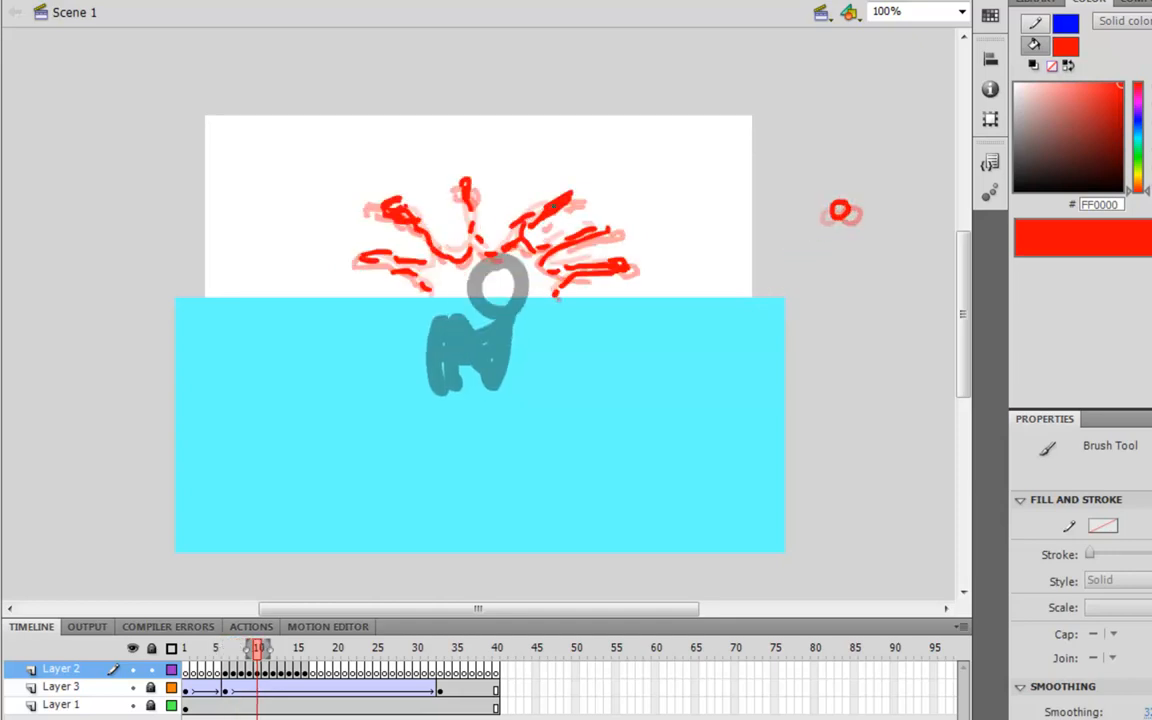
{"action": "key", "text": "period"}
{"action": "key", "text": "period"}
{"action": "key", "text": "period"}
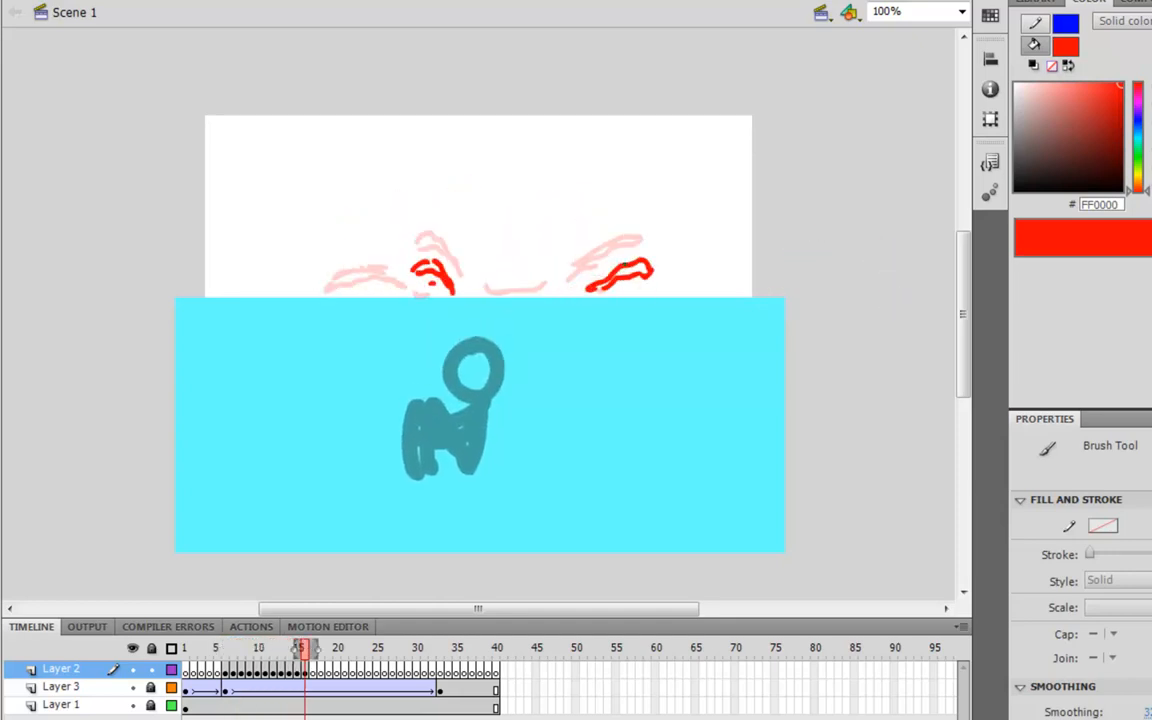
Step back to an earlier splash frame and play the animation with the arcing circle
{"action": "key", "text": "comma"}
{"action": "key", "text": "comma"}
{"action": "key", "text": "comma"}
{"action": "key", "text": "comma"}
{"action": "key", "text": "comma"}
{"action": "key", "text": "comma"}
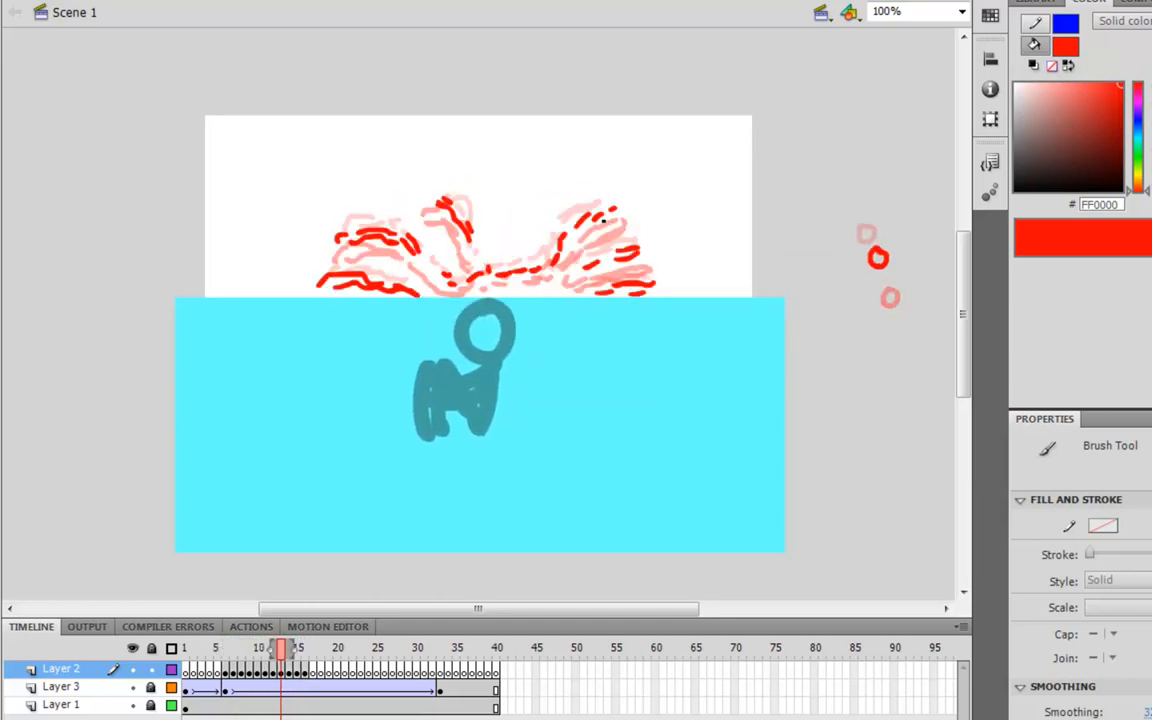
{"action": "key", "text": "comma"}
{"action": "key", "text": "comma"}
{"action": "key", "text": "comma"}
{"action": "key", "text": "comma"}
{"action": "key", "text": "Return"}
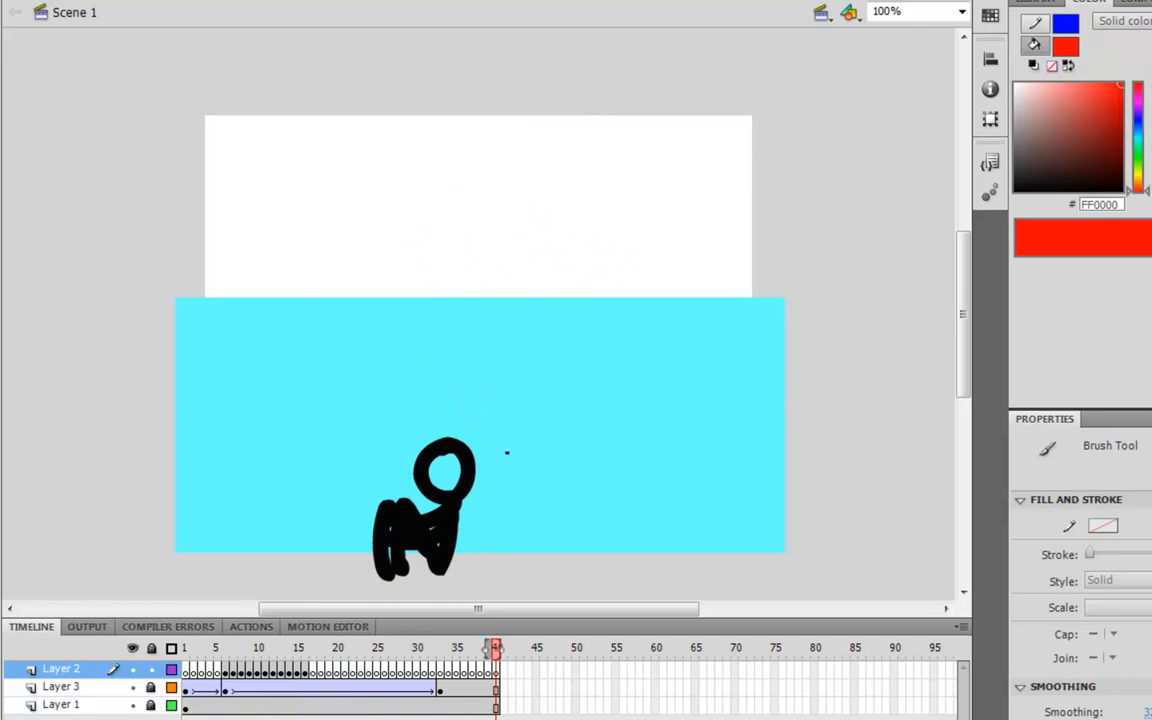
Brush a small droplet on each frame from 6 to 16, flying up and left off the splash and falling toward the water
{"action": "left_click", "coordinate": [229, 673]}
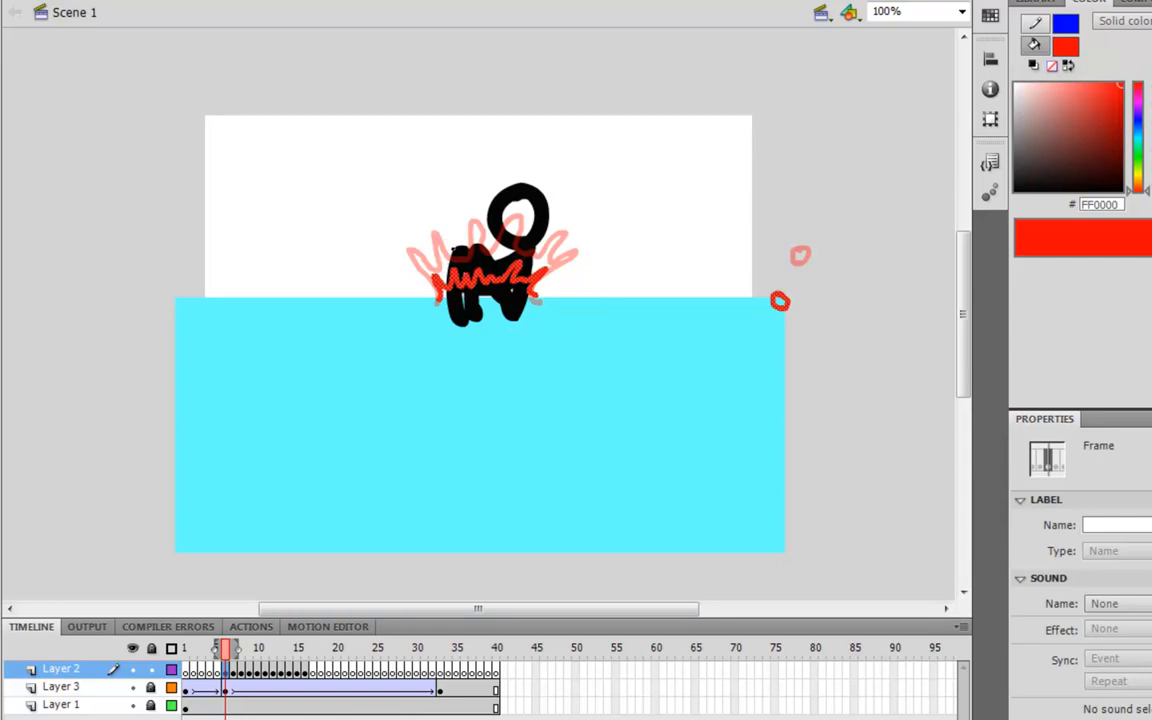
{"action": "key", "text": "comma"}
{"action": "key", "text": "period"}
{"action": "key", "text": "b"}
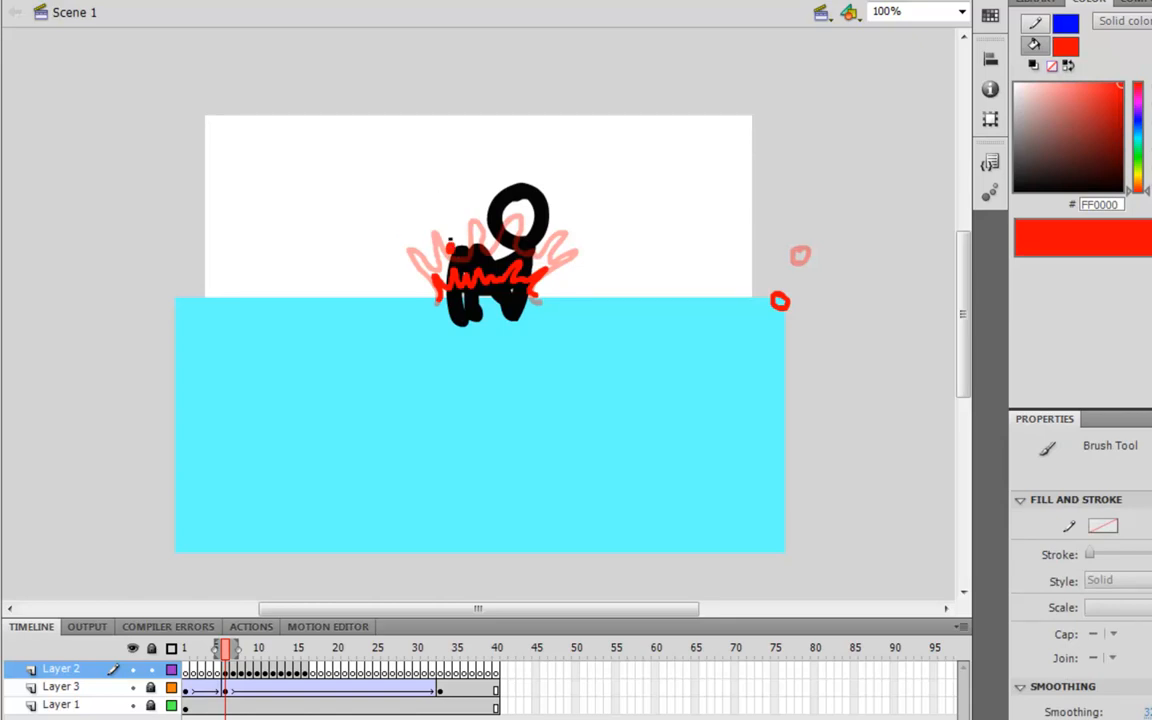
{"action": "key", "text": "period"}
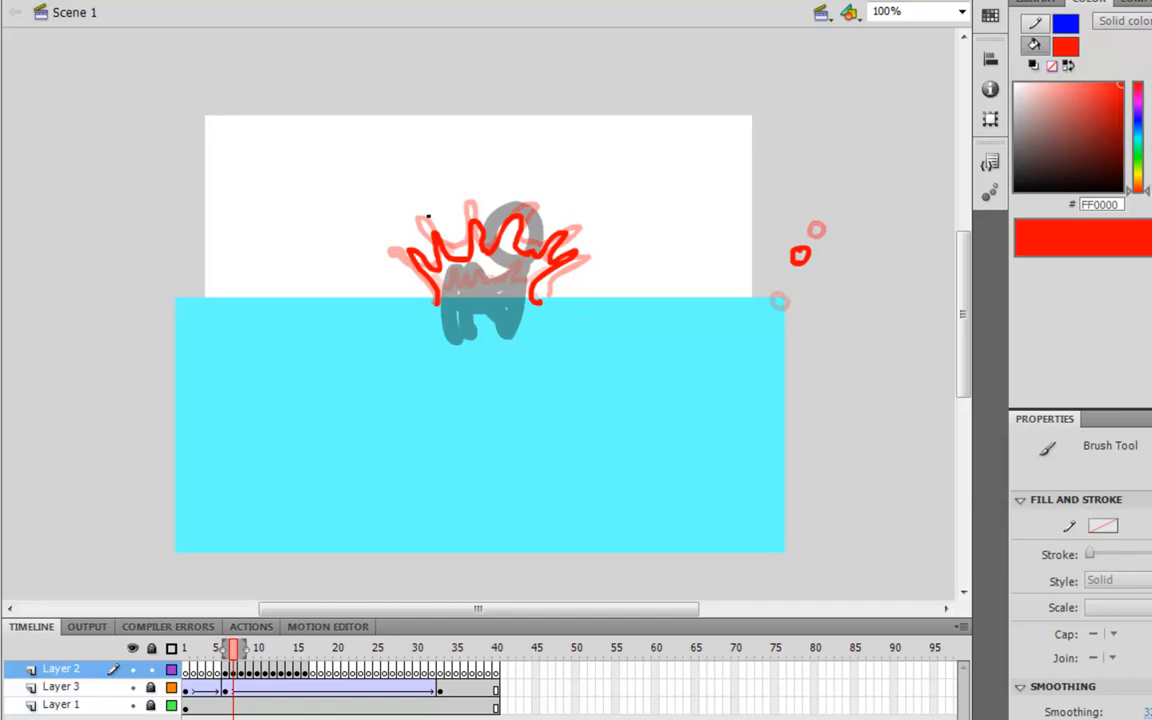
{"action": "key", "text": "period"}
{"action": "key", "text": "period"}
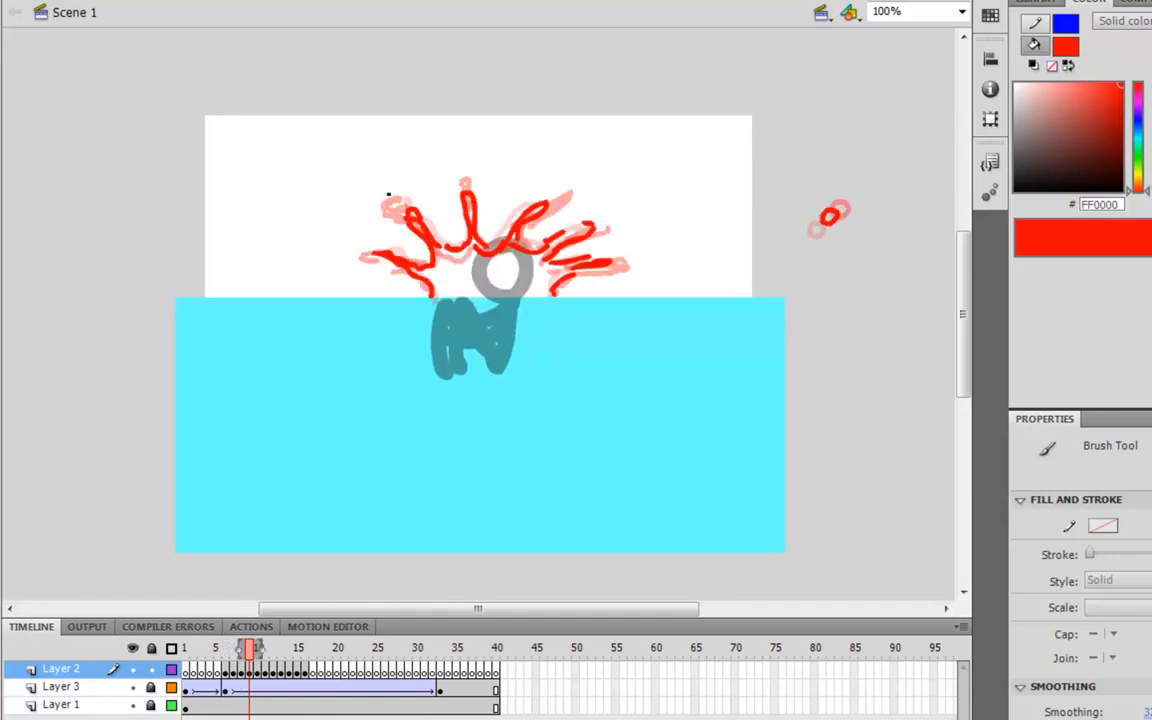
{"action": "key", "text": "period"}
{"action": "key", "text": "period"}
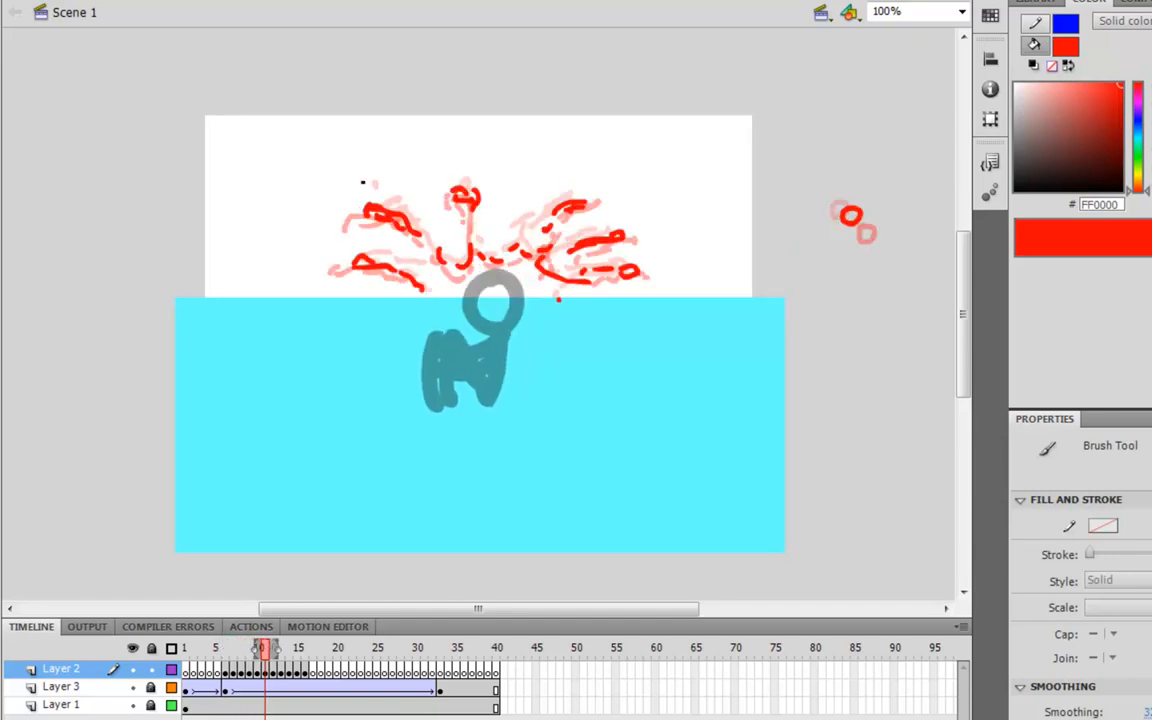
{"action": "key", "text": "period"}
{"action": "key", "text": "period"}
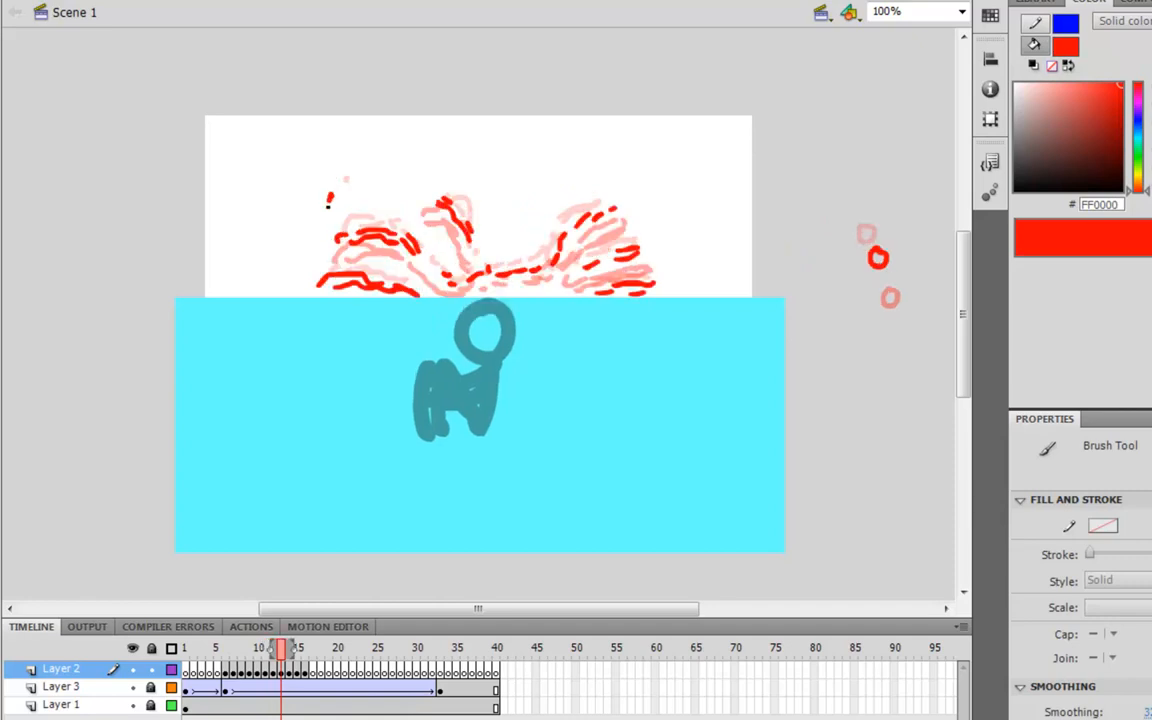
{"action": "key", "text": "period"}
{"action": "key", "text": "period"}
{"action": "key", "text": "period"}
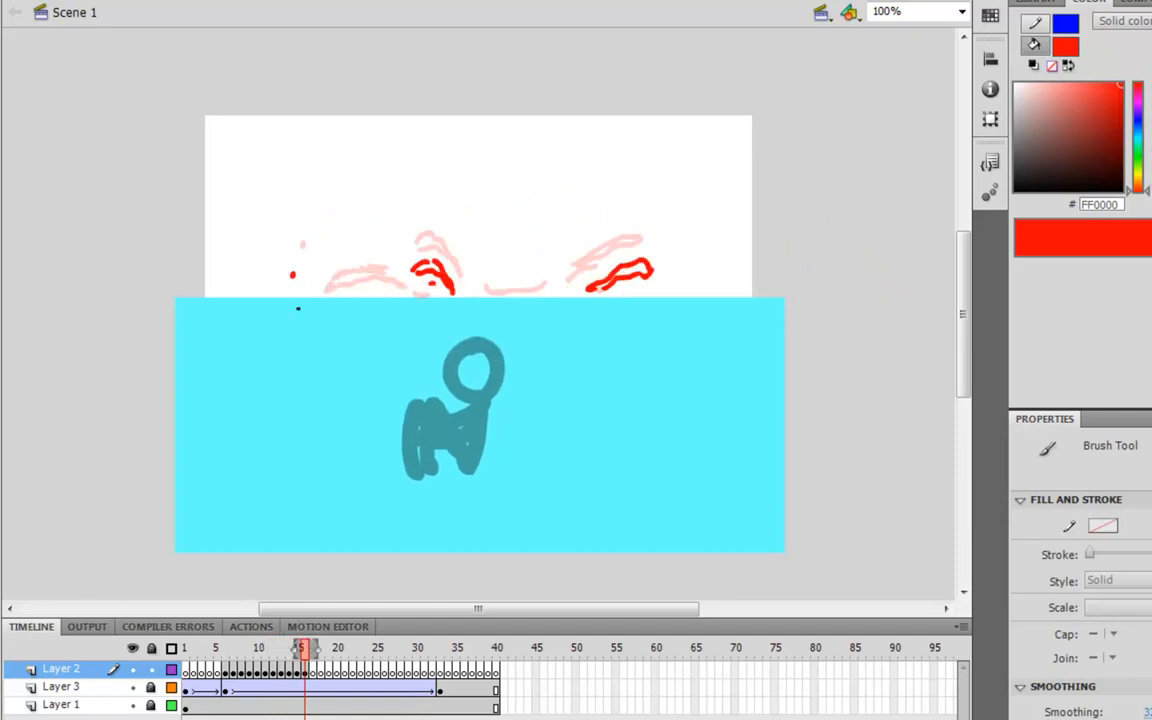
Step backward from frame 16 through the splash to check the left droplet's arc
{"action": "key", "text": "comma"}
{"action": "key", "text": "comma"}
{"action": "key", "text": "comma"}
{"action": "key", "text": "comma"}
{"action": "key", "text": "comma"}
{"action": "key", "text": "comma"}
{"action": "key", "text": "comma"}
{"action": "key", "text": "comma"}
{"action": "key", "text": "comma"}
{"action": "key", "text": "comma"}
{"action": "key", "text": "comma"}
Brush a second droplet above the centre spike frame by frame from 7 to 17, rising nearly straight and falling back
{"action": "key", "text": "period"}
{"action": "key", "text": "period"}
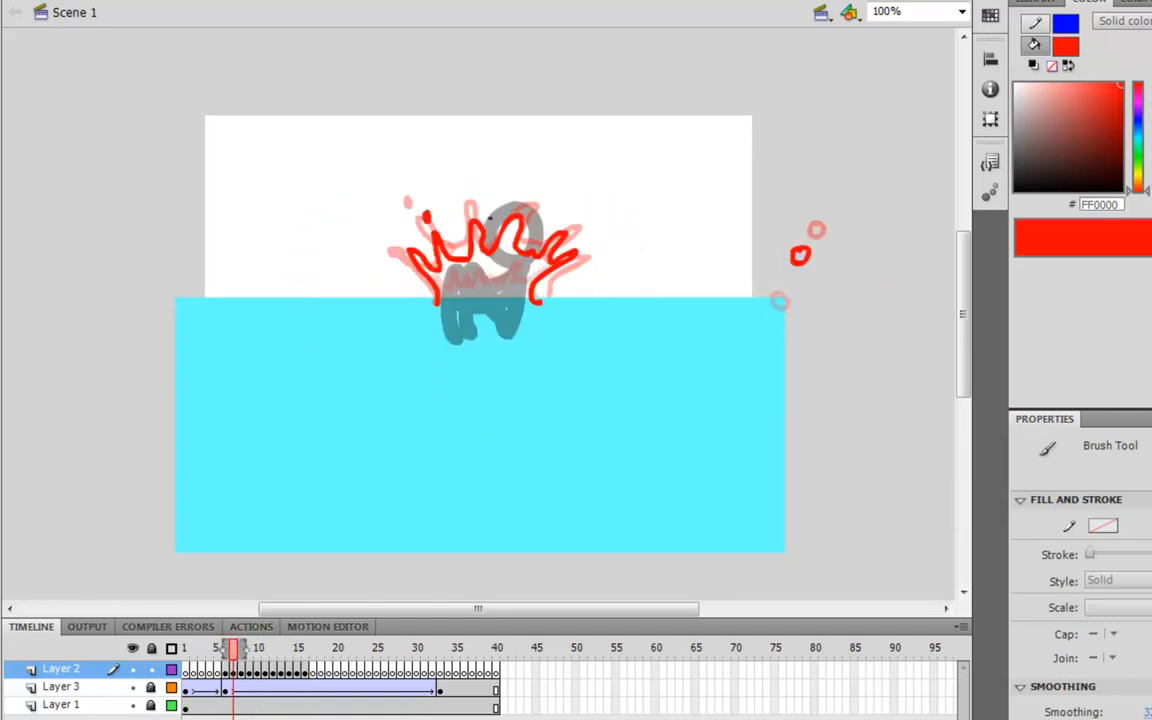
{"action": "key", "text": "period"}
{"action": "key", "text": "comma"}
{"action": "key", "text": "period"}
{"action": "key", "text": "period"}
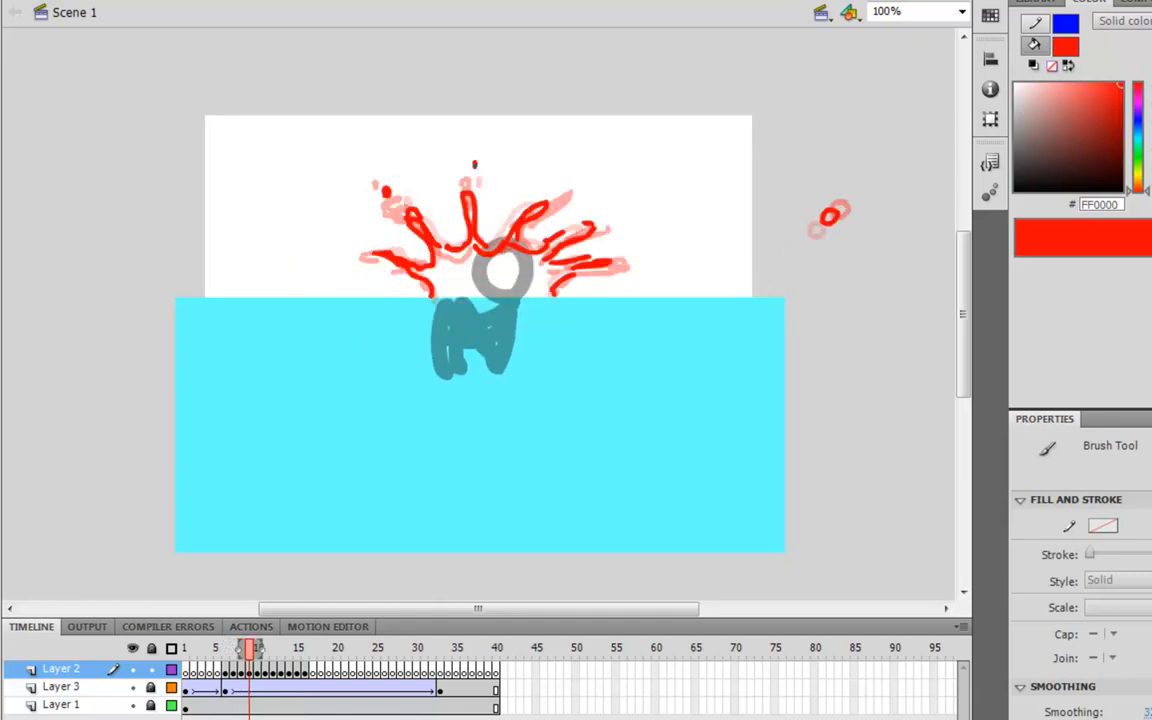
{"action": "key", "text": "period"}
{"action": "key", "text": "period"}
{"action": "key", "text": "period"}
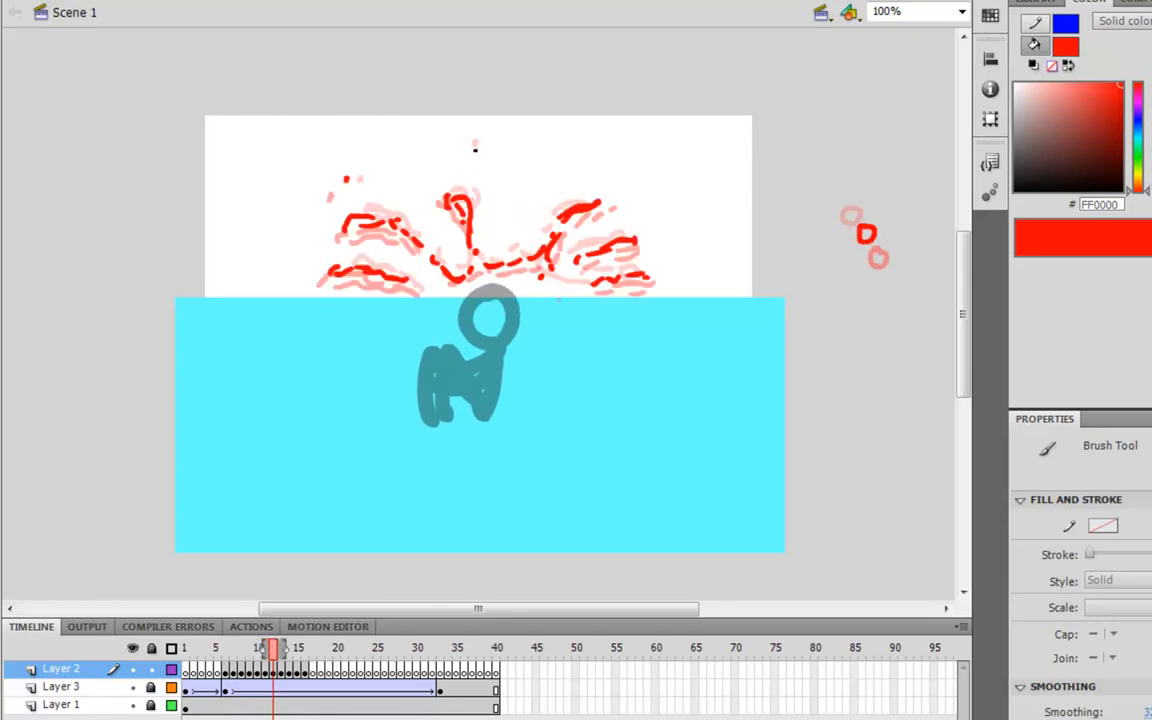
{"action": "key", "text": "period"}
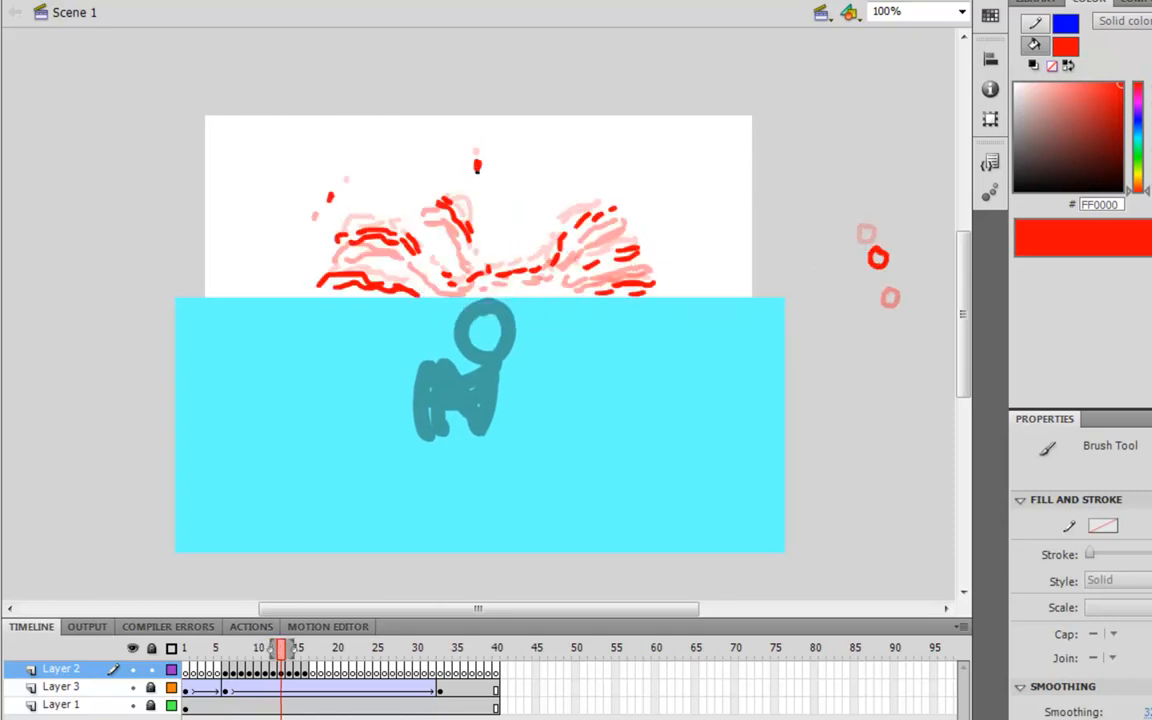
{"action": "key", "text": "period"}
{"action": "key", "text": "period"}
{"action": "key", "text": "period"}
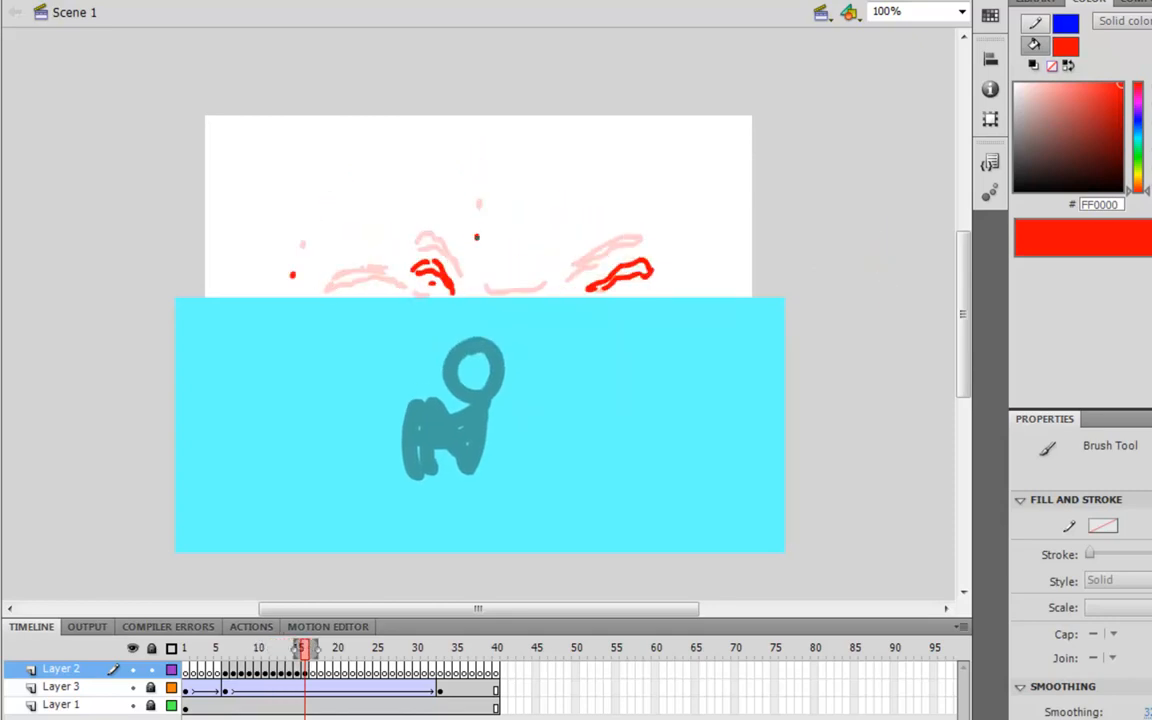
{"action": "key", "text": "period"}
Step back and forth through the splash frames and play the animation to frame 40 to check the centre droplet's motion
{"action": "key", "text": "comma"}
{"action": "key", "text": "comma"}
{"action": "key", "text": "comma"}
{"action": "key", "text": "comma"}
{"action": "key", "text": "comma"}
{"action": "key", "text": "comma"}
{"action": "key", "text": "comma"}
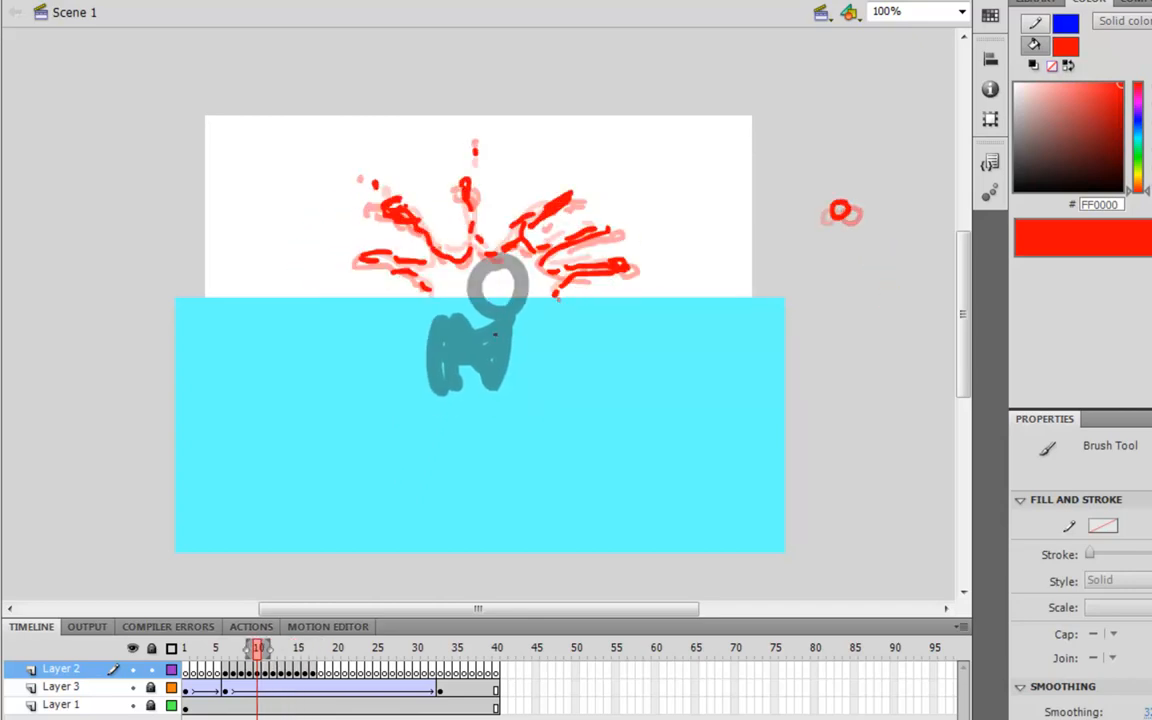
{"action": "key", "text": "period"}
{"action": "key", "text": "period"}
{"action": "key", "text": "comma"}
{"action": "key", "text": "comma"}
{"action": "key", "text": "comma"}
{"action": "key", "text": "comma"}
{"action": "key", "text": "comma"}
{"action": "key", "text": "period"}
{"action": "key", "text": "period"}
{"action": "key", "text": "period"}
{"action": "key", "text": "period"}
{"action": "key", "text": "period"}
{"action": "key", "text": "period"}
{"action": "key", "text": "period"}
{"action": "key", "text": "period"}
{"action": "key", "text": "period"}
{"action": "key", "text": "period"}
{"action": "key", "text": "period"}
{"action": "key", "text": "period"}
{"action": "key", "text": "period"}
{"action": "key", "text": "period"}
{"action": "key", "text": "period"}
{"action": "key", "text": "period"}
{"action": "key", "text": "period"}
{"action": "key", "text": "period"}
{"action": "key", "text": "period"}
{"action": "key", "text": "period"}
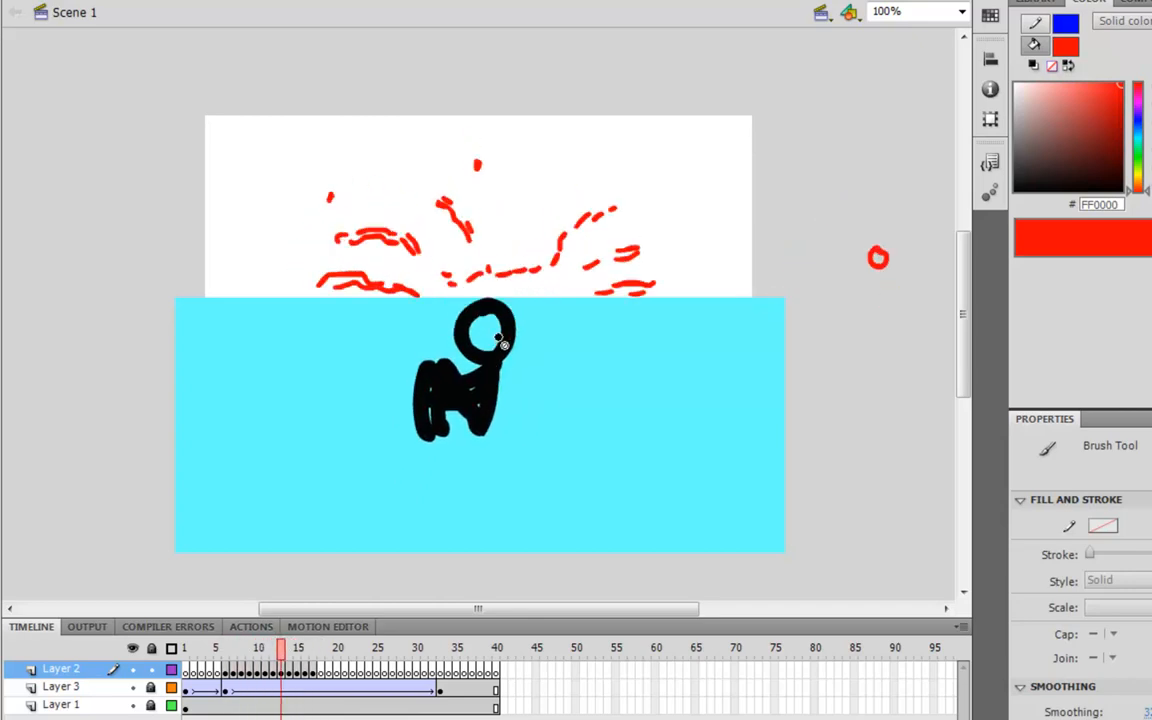
{"action": "key", "text": "period"}
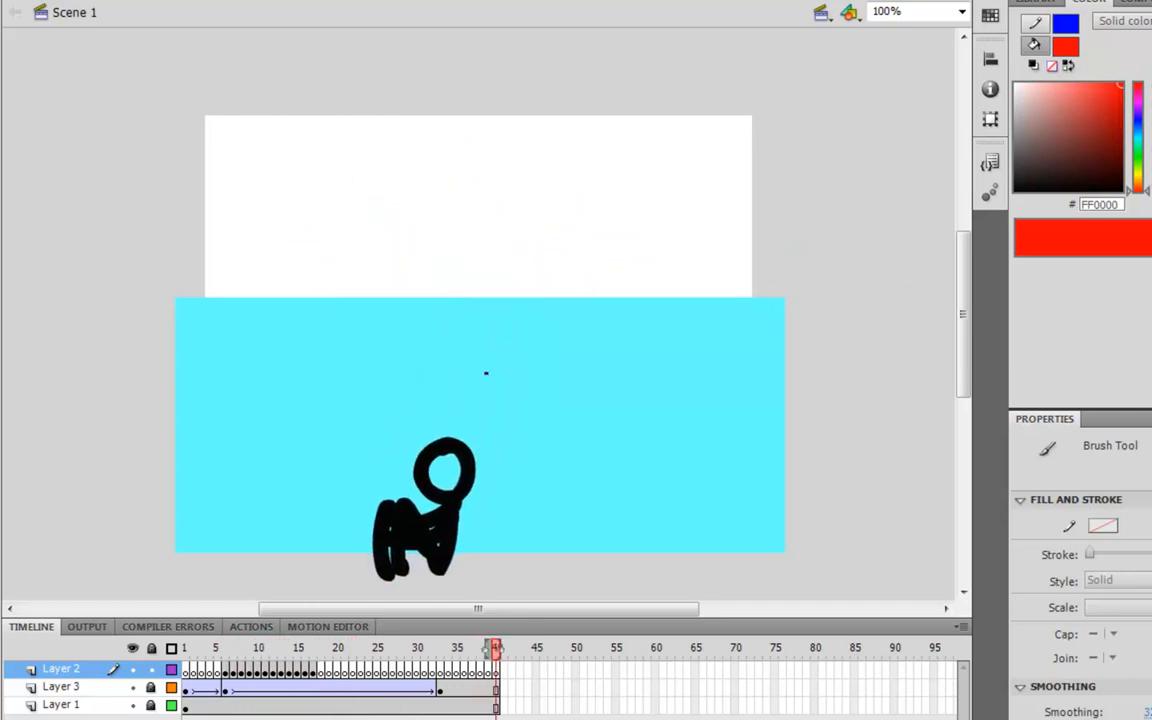
Brush two small droplets off the right side of the splash frame by frame from 7 to 16, arcing outward and falling to the water
{"action": "key", "text": "comma"}
{"action": "key", "text": "comma"}
{"action": "key", "text": "comma"}
{"action": "key", "text": "comma"}
{"action": "key", "text": "comma"}
{"action": "key", "text": "comma"}
{"action": "key", "text": "comma"}
{"action": "key", "text": "comma"}
{"action": "key", "text": "comma"}
{"action": "key", "text": "comma"}
{"action": "key", "text": "comma"}
{"action": "key", "text": "comma"}
{"action": "key", "text": "comma"}
{"action": "key", "text": "comma"}
{"action": "key", "text": "comma"}
{"action": "key", "text": "comma"}
{"action": "key", "text": "comma"}
{"action": "key", "text": "comma"}
{"action": "key", "text": "comma"}
{"action": "key", "text": "comma"}
{"action": "key", "text": "comma"}
{"action": "key", "text": "comma"}
{"action": "key", "text": "comma"}
{"action": "key", "text": "comma"}
{"action": "key", "text": "comma"}
{"action": "key", "text": "comma"}
{"action": "key", "text": "comma"}
{"action": "key", "text": "comma"}
{"action": "key", "text": "comma"}
{"action": "key", "text": "comma"}
{"action": "key", "text": "comma"}
{"action": "key", "text": "comma"}
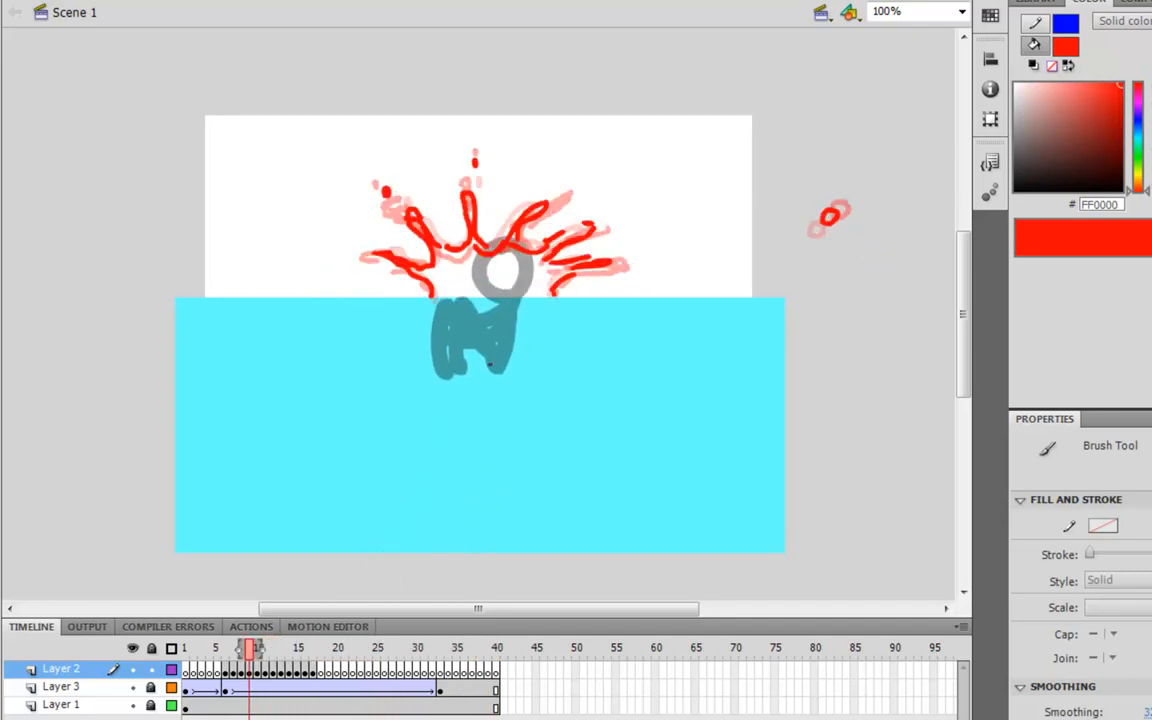
{"action": "key", "text": "period"}
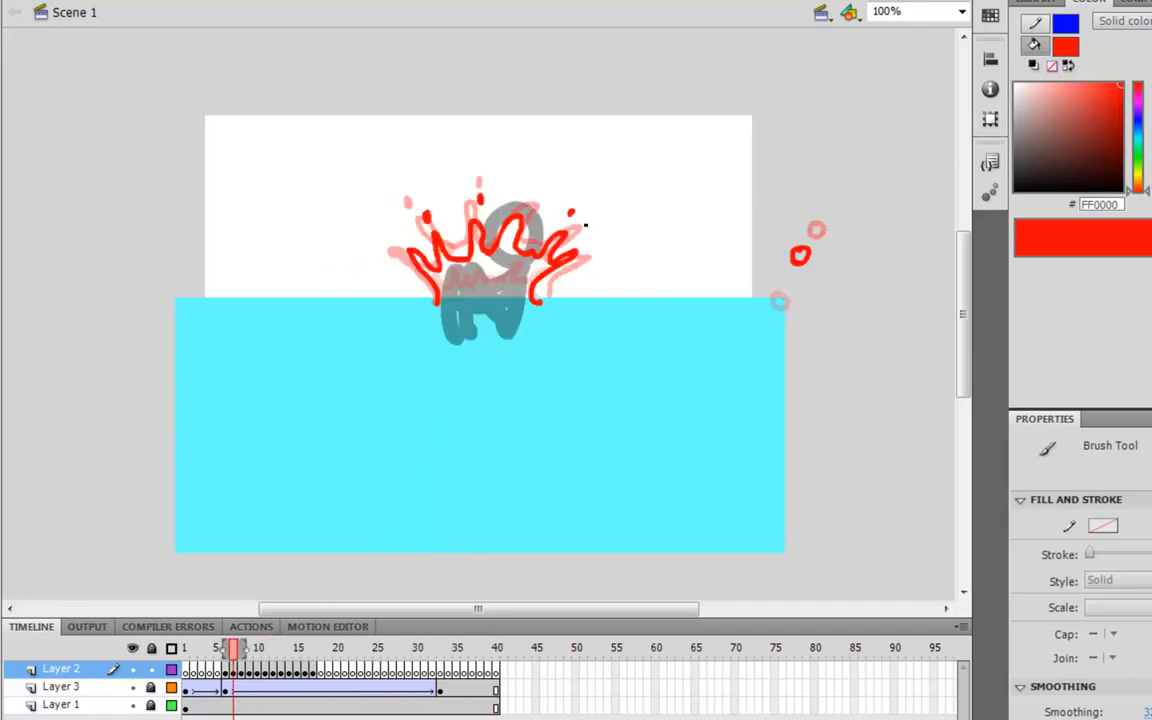
{"action": "key", "text": "period"}
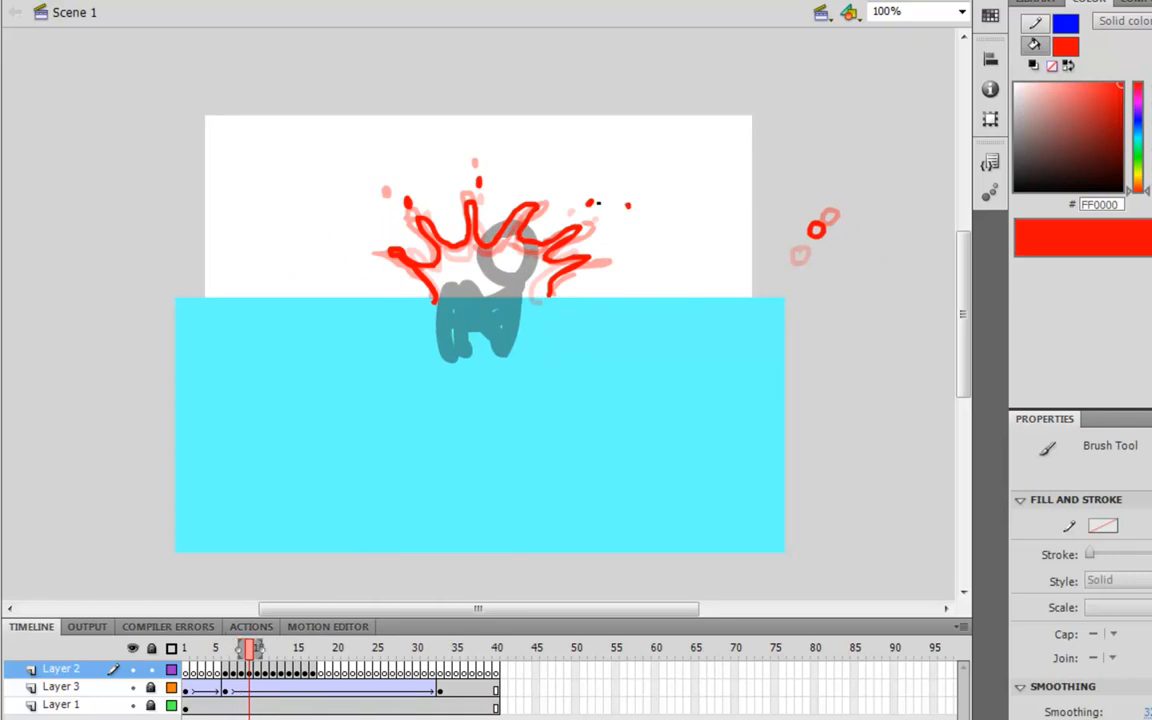
{"action": "key", "text": "period"}
{"action": "key", "text": "period"}
{"action": "key", "text": "period"}
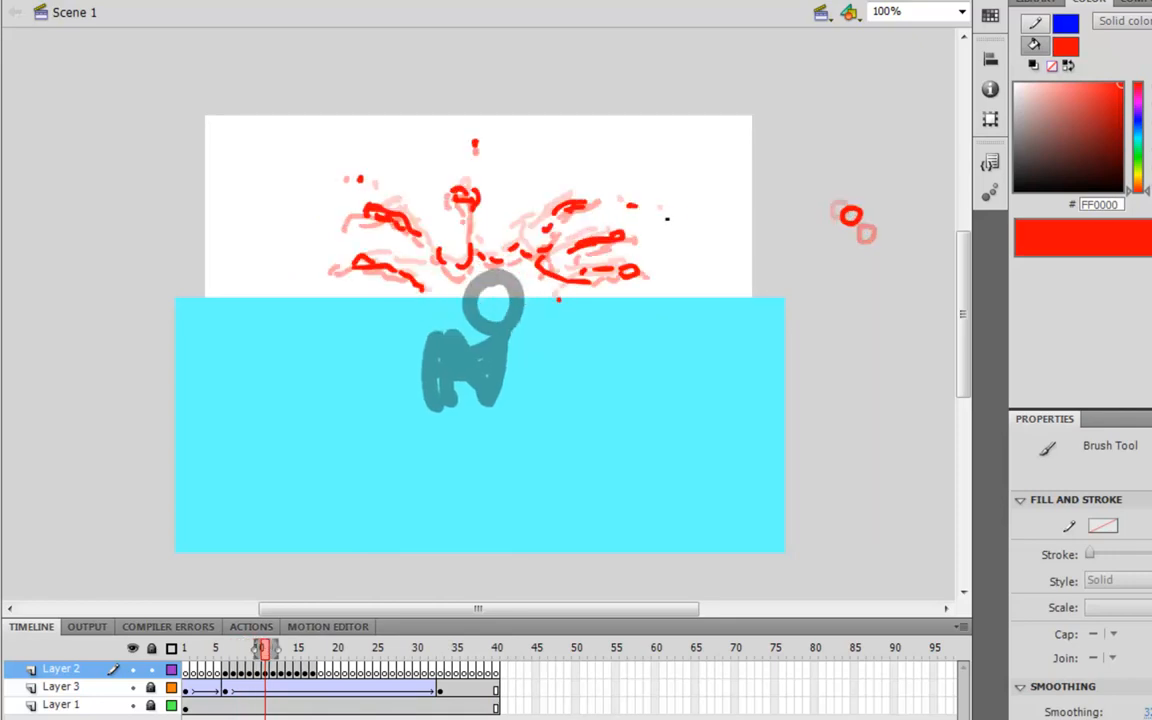
{"action": "key", "text": "period"}
{"action": "key", "text": "period"}
{"action": "key", "text": "period"}
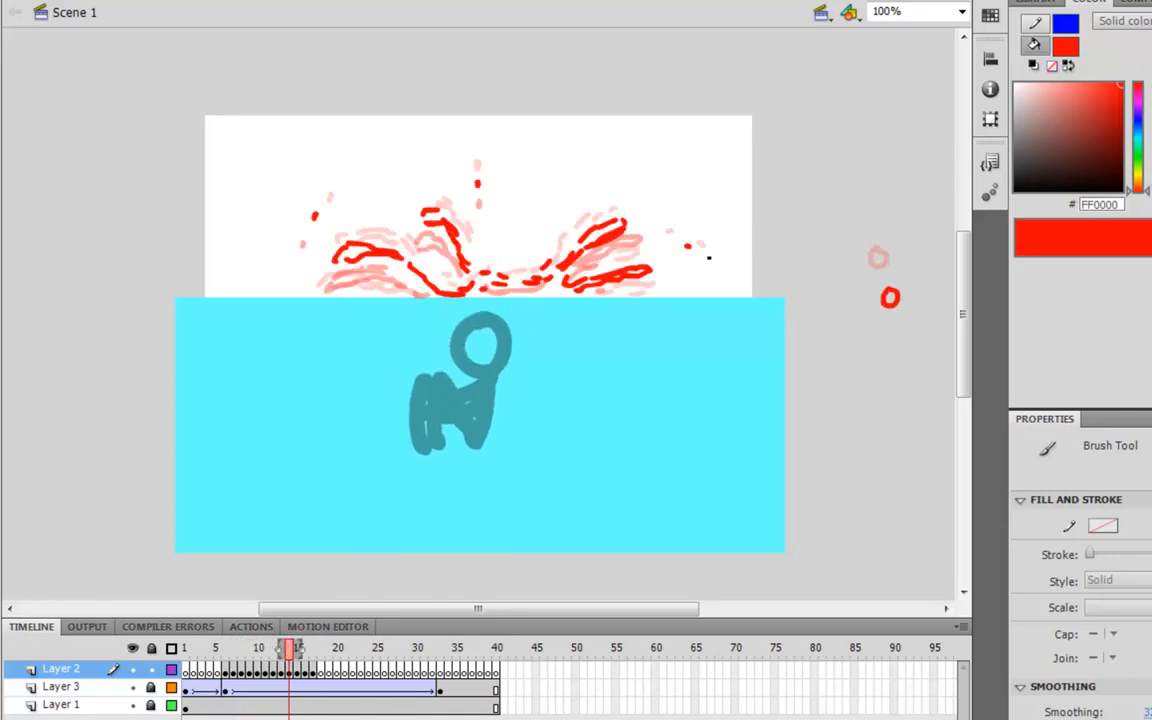
{"action": "key", "text": "period"}
{"action": "key", "text": "period"}
{"action": "key", "text": "comma"}
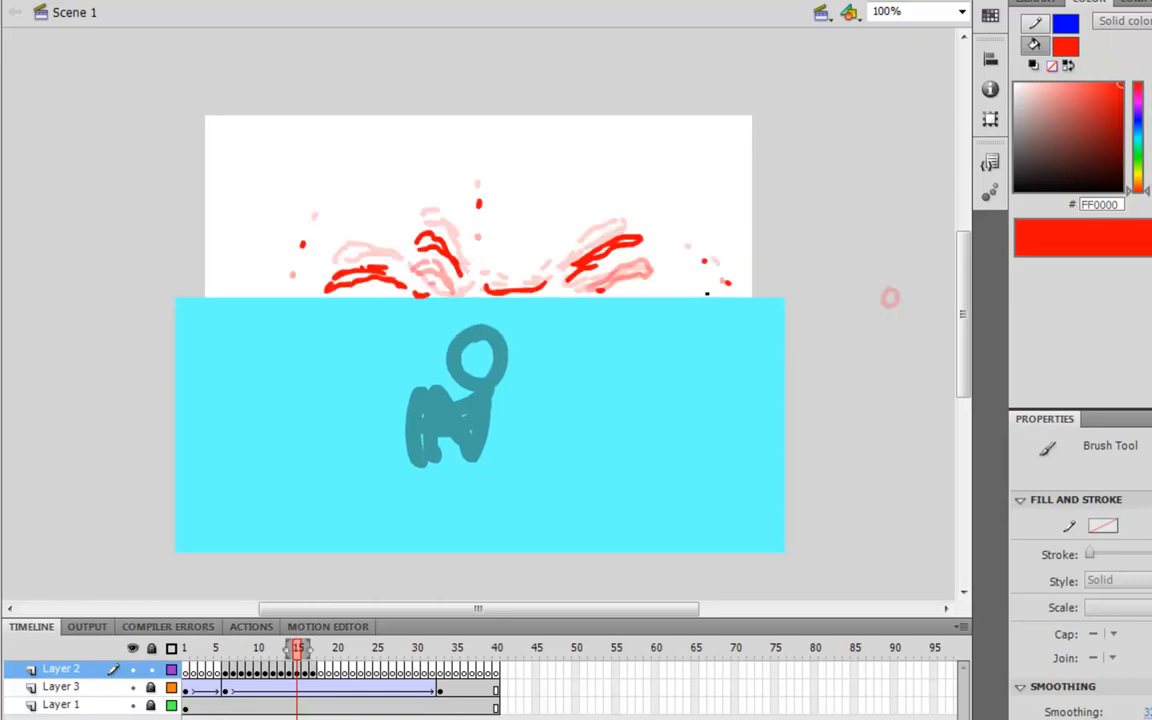
Brush three more small droplets above the right spikes from about frame 9 to 21, arcing higher and spreading before they fall
{"action": "key", "text": "comma"}
{"action": "key", "text": "comma"}
{"action": "key", "text": "comma"}
{"action": "key", "text": "comma"}
{"action": "key", "text": "comma"}
{"action": "key", "text": "comma"}
{"action": "key", "text": "comma"}
{"action": "key", "text": "comma"}
{"action": "key", "text": "comma"}
{"action": "key", "text": "period"}
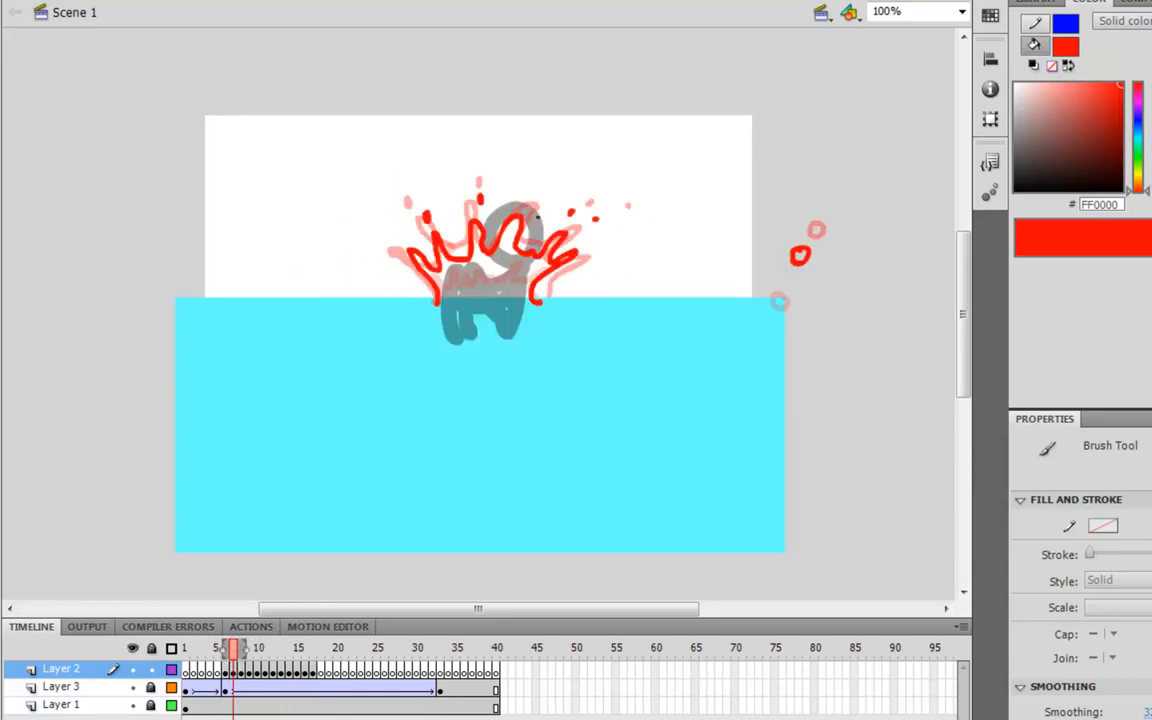
{"action": "key", "text": "period"}
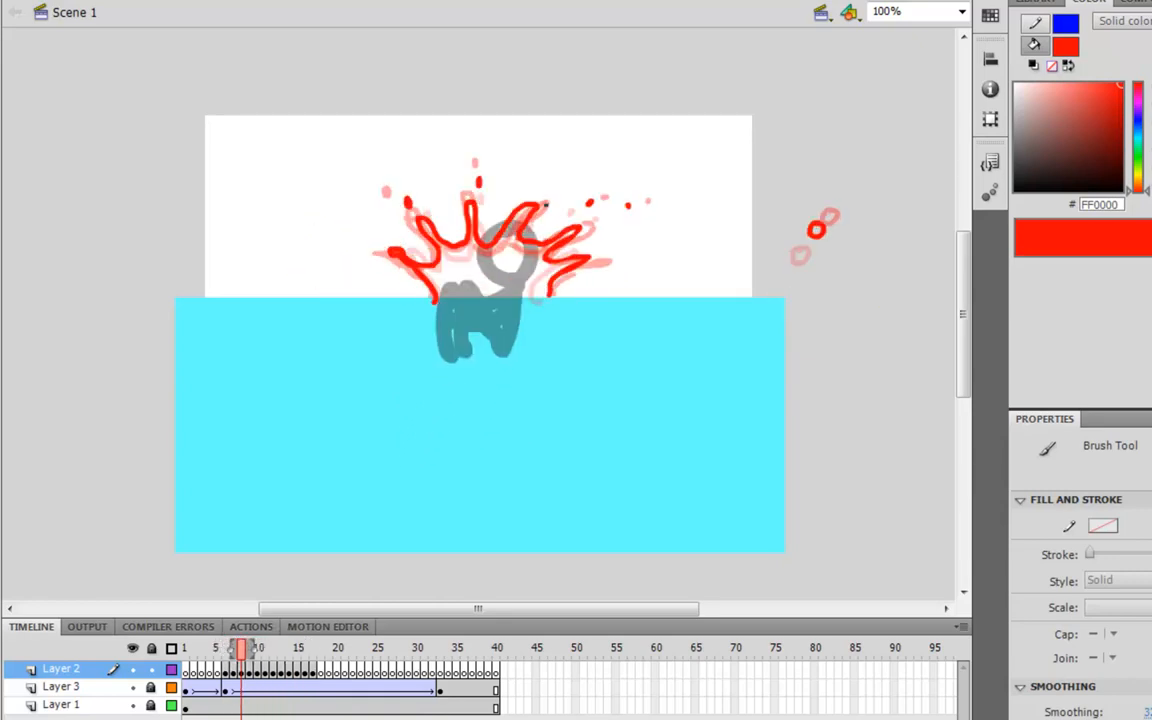
{"action": "key", "text": "period"}
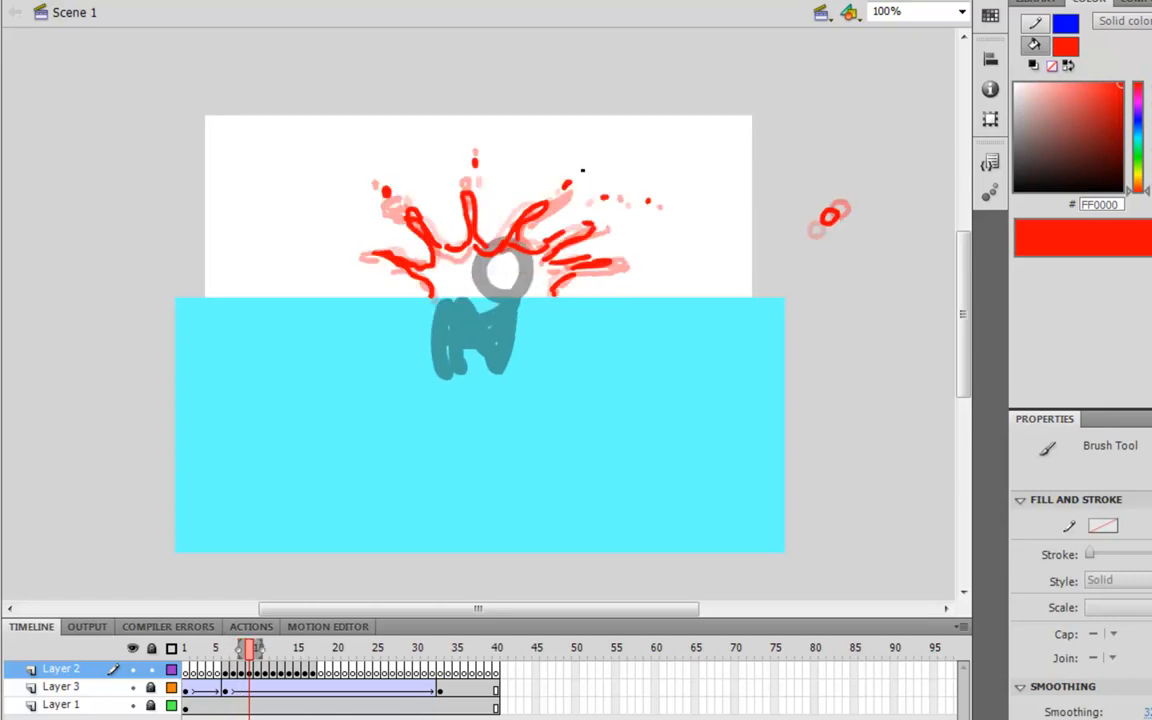
{"action": "key", "text": "period"}
{"action": "key", "text": "period"}
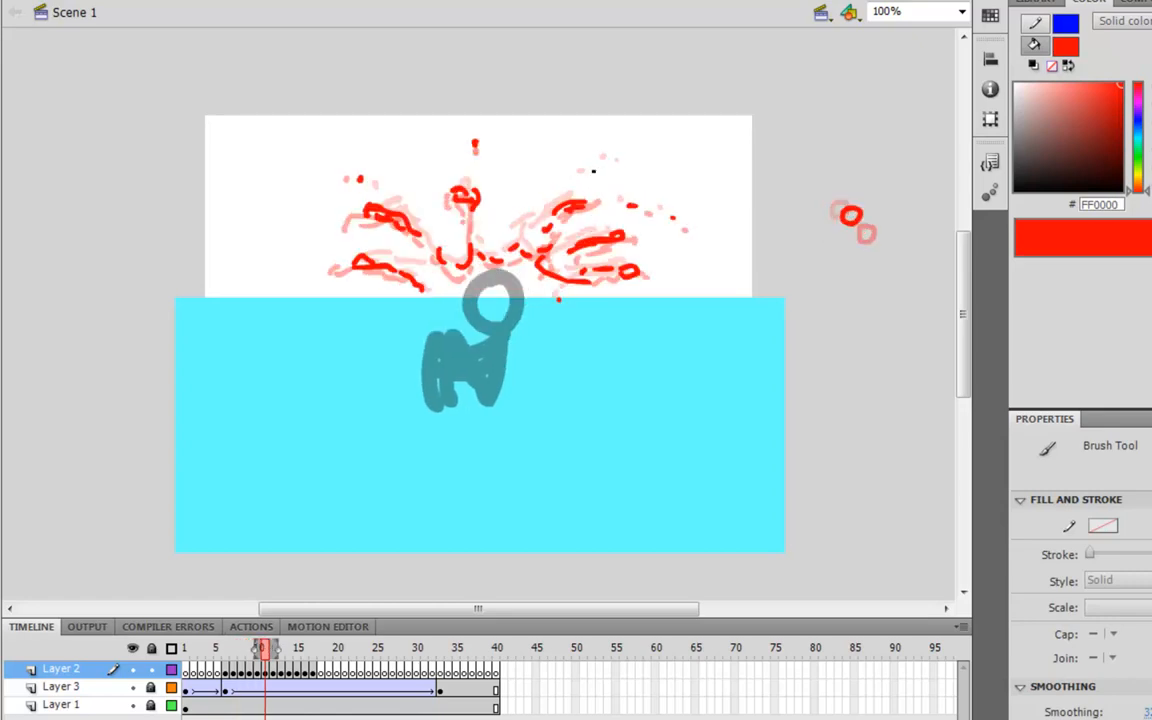
{"action": "key", "text": "period"}
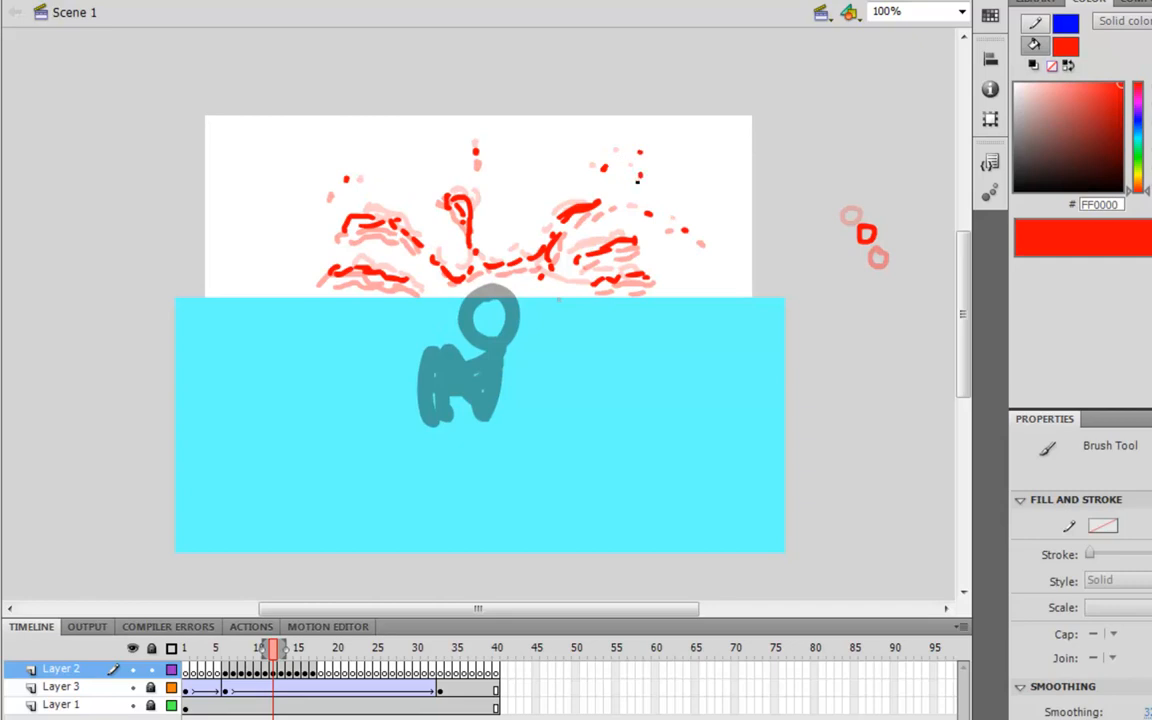
{"action": "key", "text": "period"}
{"action": "key", "text": "period"}
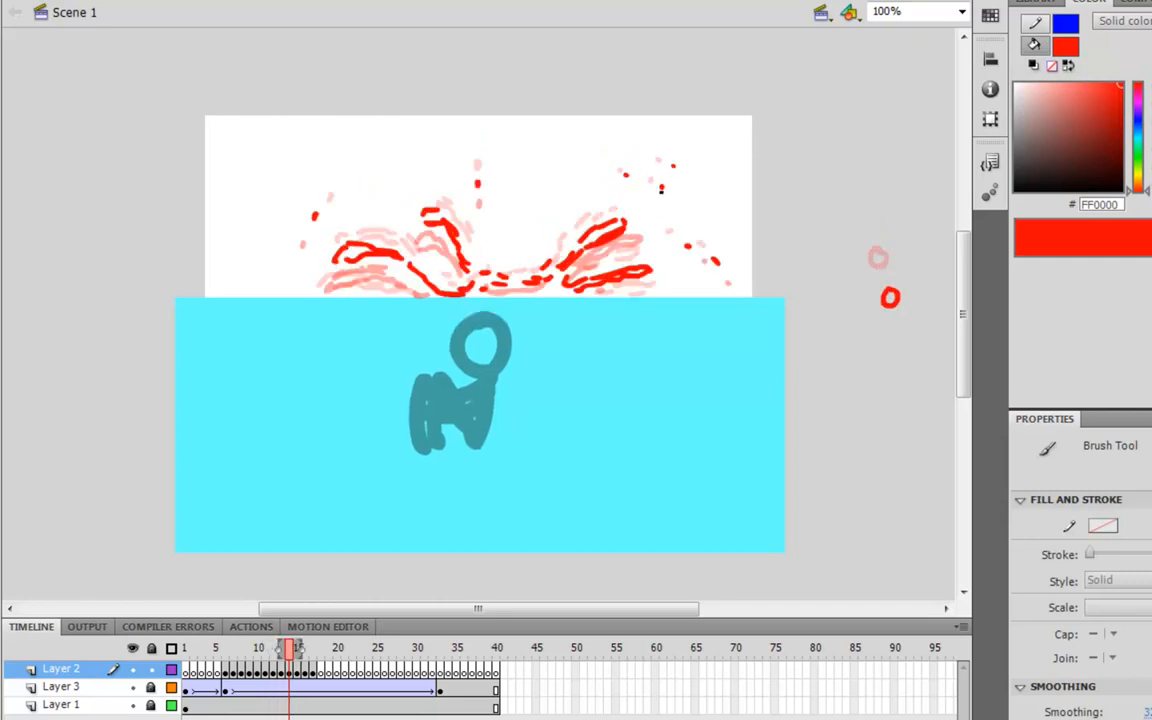
{"action": "key", "text": "period"}
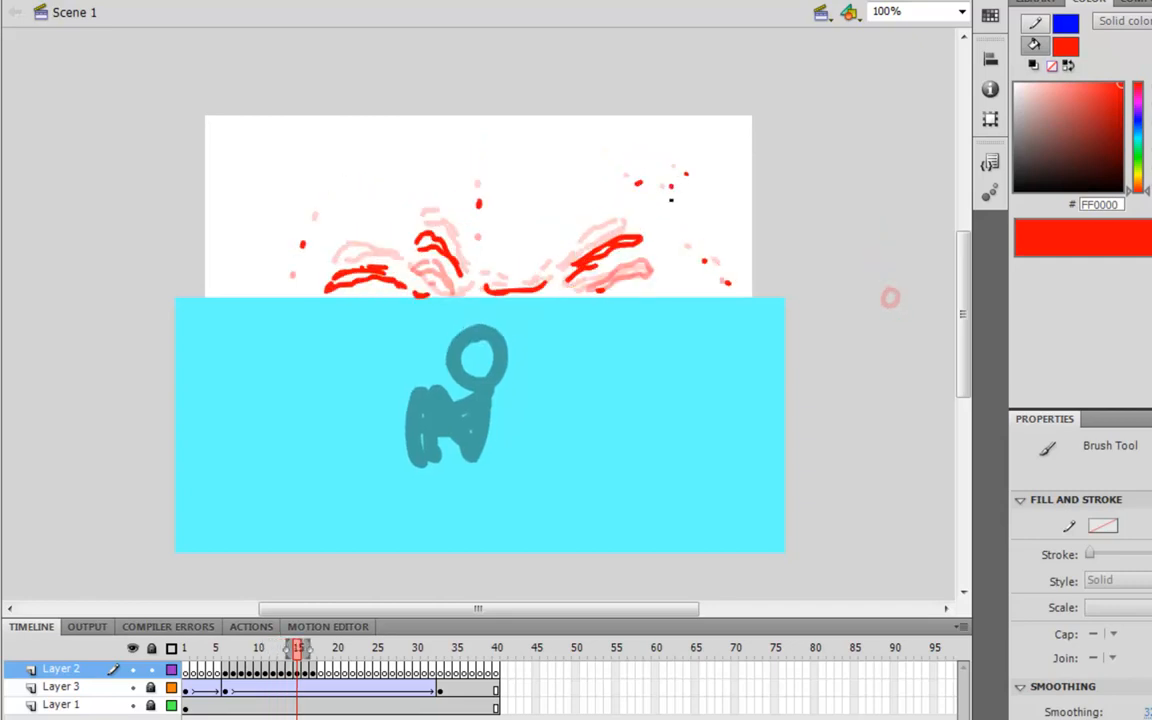
{"action": "key", "text": "period"}
{"action": "key", "text": "period"}
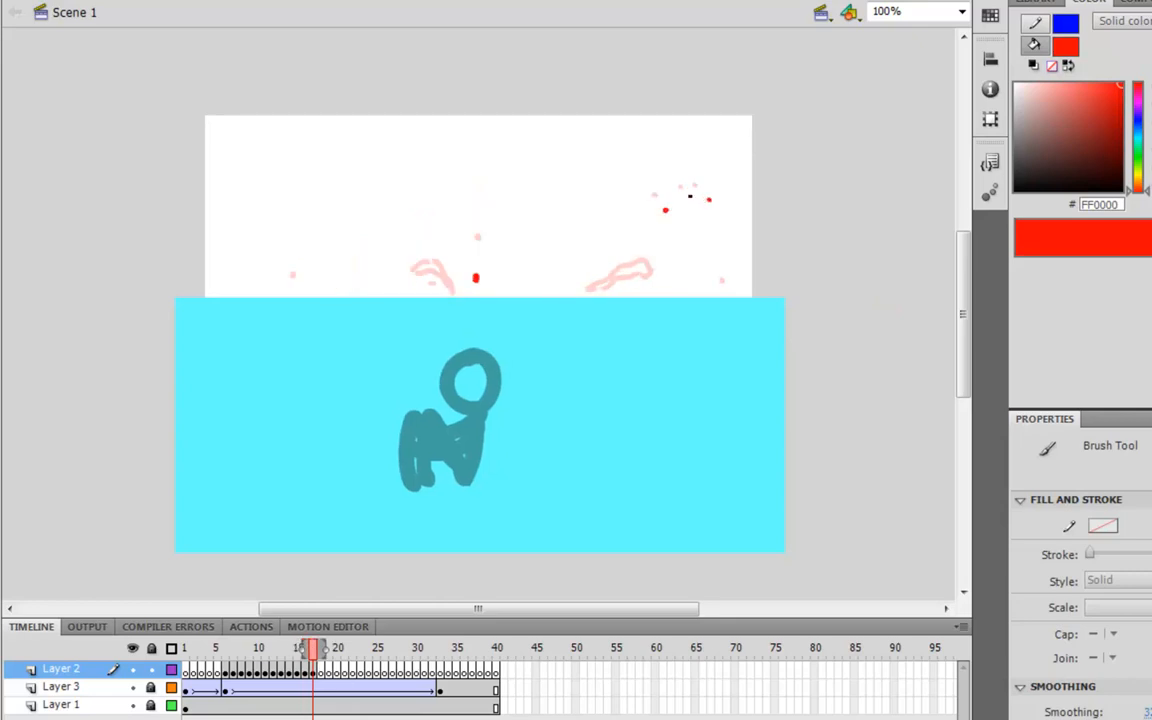
{"action": "key", "text": "period"}
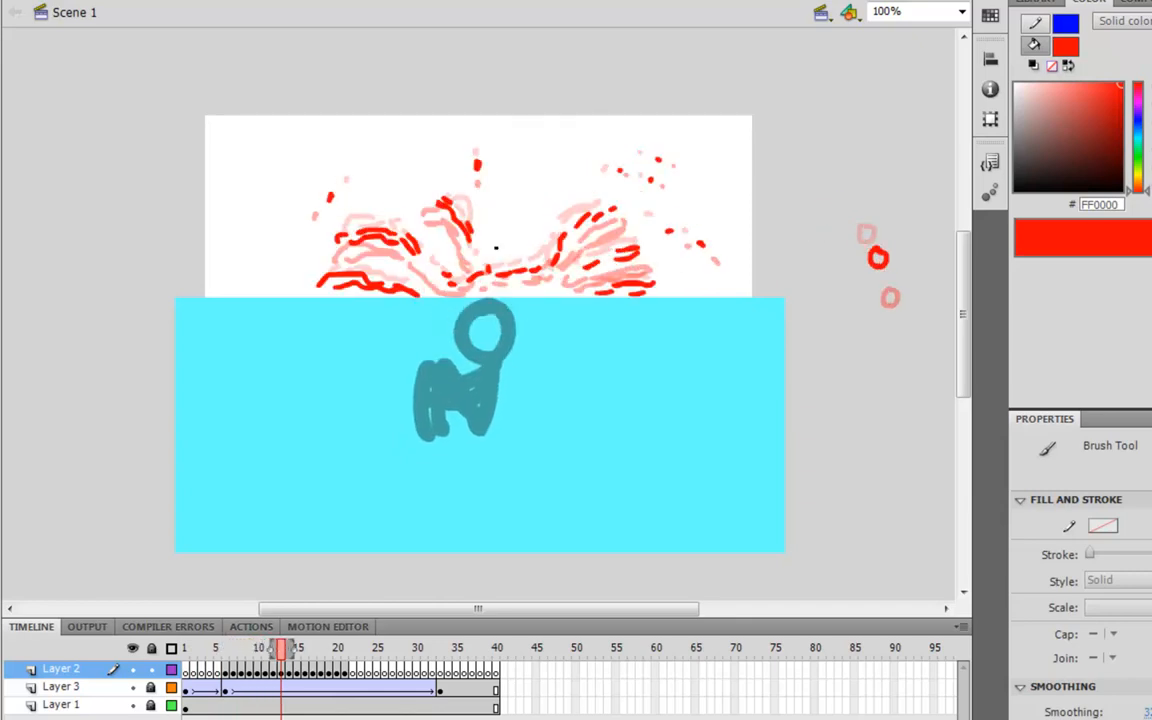
Brush a dashed rebound column rising from the water at the splash centre, growing taller on each frame from 15 to 18
{"action": "key", "text": "period"}
{"action": "key", "text": "period"}
{"action": "mouse_move", "coordinate": [472, 287]}
{"action": "left_mouse_down"}
{"action": "mouse_move", "coordinate": [483, 269]}
{"action": "mouse_move", "coordinate": [517, 285]}
{"action": "left_mouse_up"}
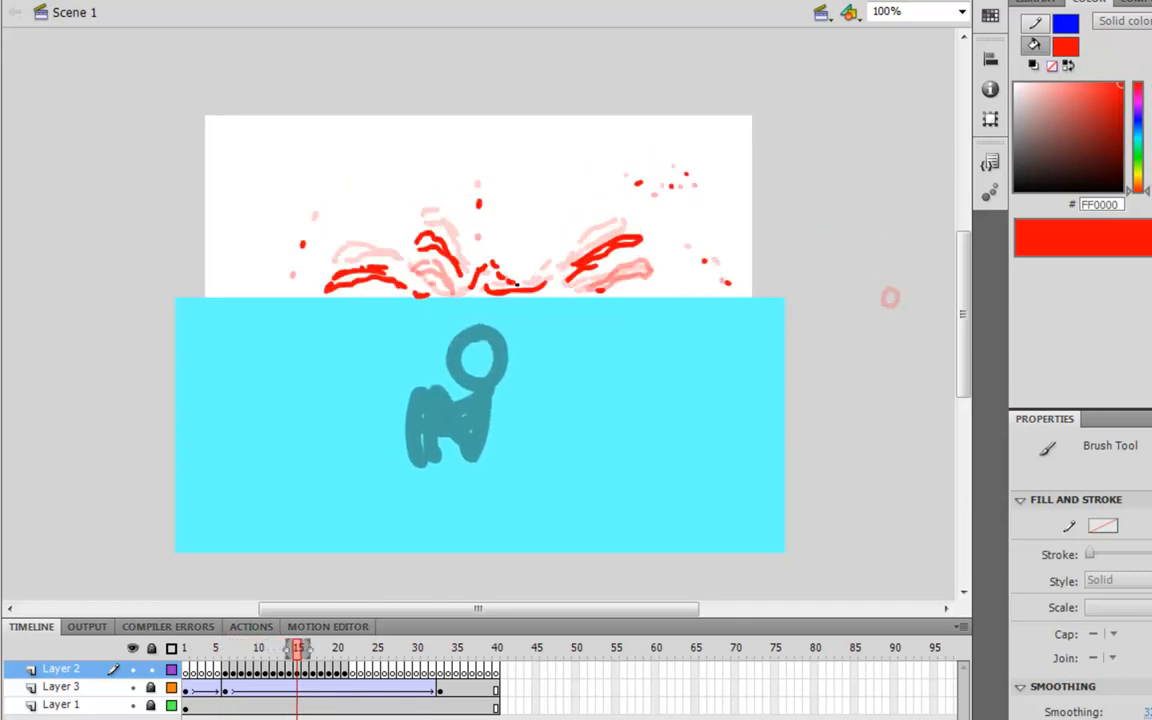
{"action": "key", "text": "period"}
{"action": "mouse_move", "coordinate": [431, 261]}
{"action": "left_mouse_down"}
{"action": "mouse_move", "coordinate": [440, 214]}
{"action": "mouse_move", "coordinate": [462, 250]}
{"action": "mouse_move", "coordinate": [437, 265]}
{"action": "mouse_move", "coordinate": [484, 252]}
{"action": "mouse_move", "coordinate": [502, 211]}
{"action": "left_mouse_up"}
{"action": "key", "text": "period"}
{"action": "key", "text": "period"}
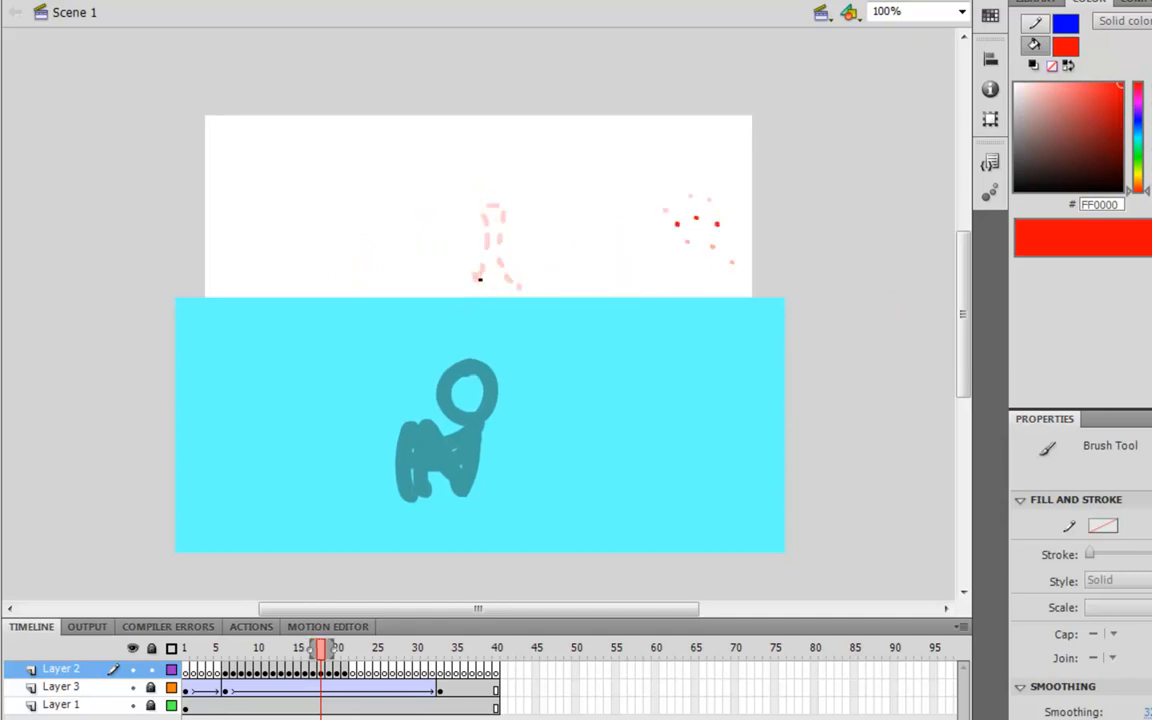
{"action": "mouse_move", "coordinate": [480, 280]}
{"action": "left_mouse_down"}
{"action": "mouse_move", "coordinate": [488, 200]}
{"action": "mouse_move", "coordinate": [497, 202]}
{"action": "left_mouse_up"}
{"action": "key", "text": "period"}
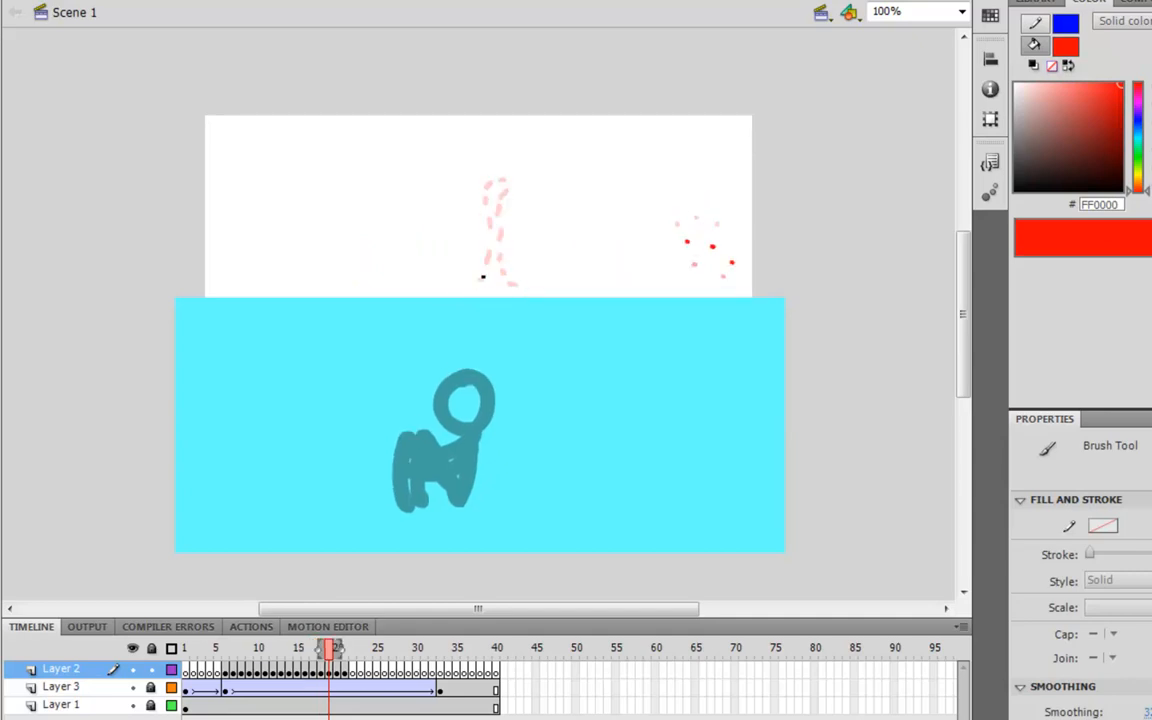
Step back to frame 15 and forward again to check how the centre column rises
{"action": "key", "text": "comma"}
{"action": "key", "text": "comma"}
{"action": "key", "text": "comma"}
{"action": "key", "text": "comma"}
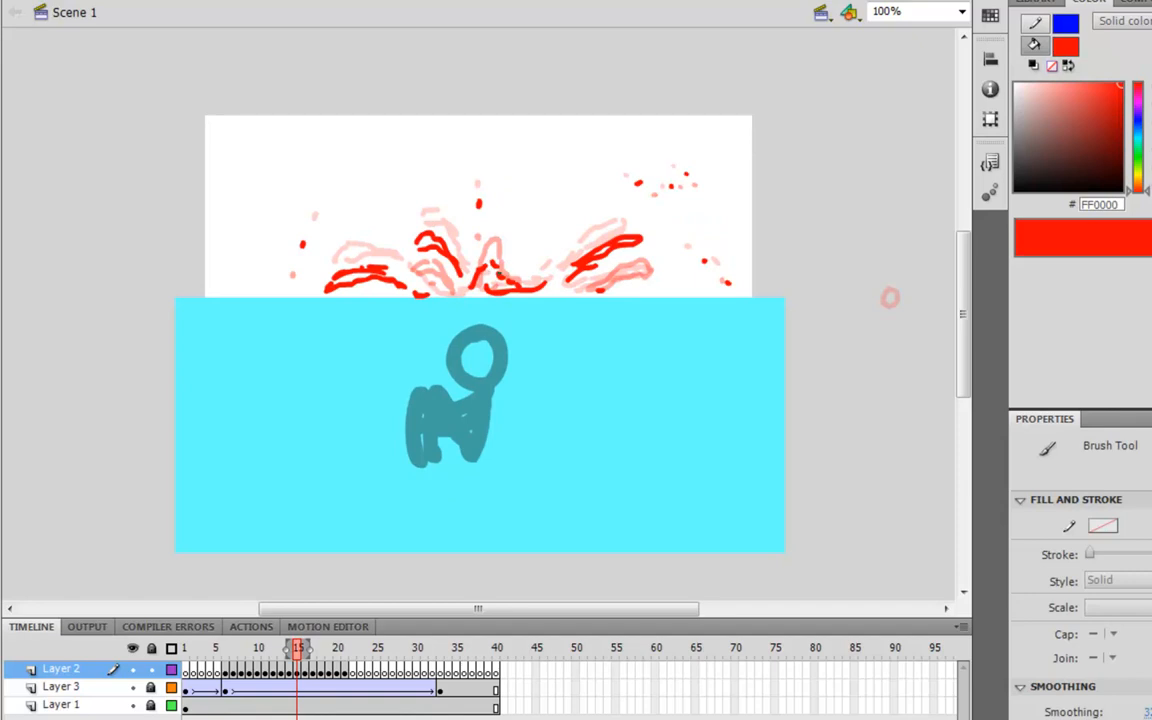
{"action": "key", "text": "period"}
{"action": "key", "text": "period"}
{"action": "key", "text": "period"}
{"action": "key", "text": "period"}
{"action": "key", "text": "comma"}
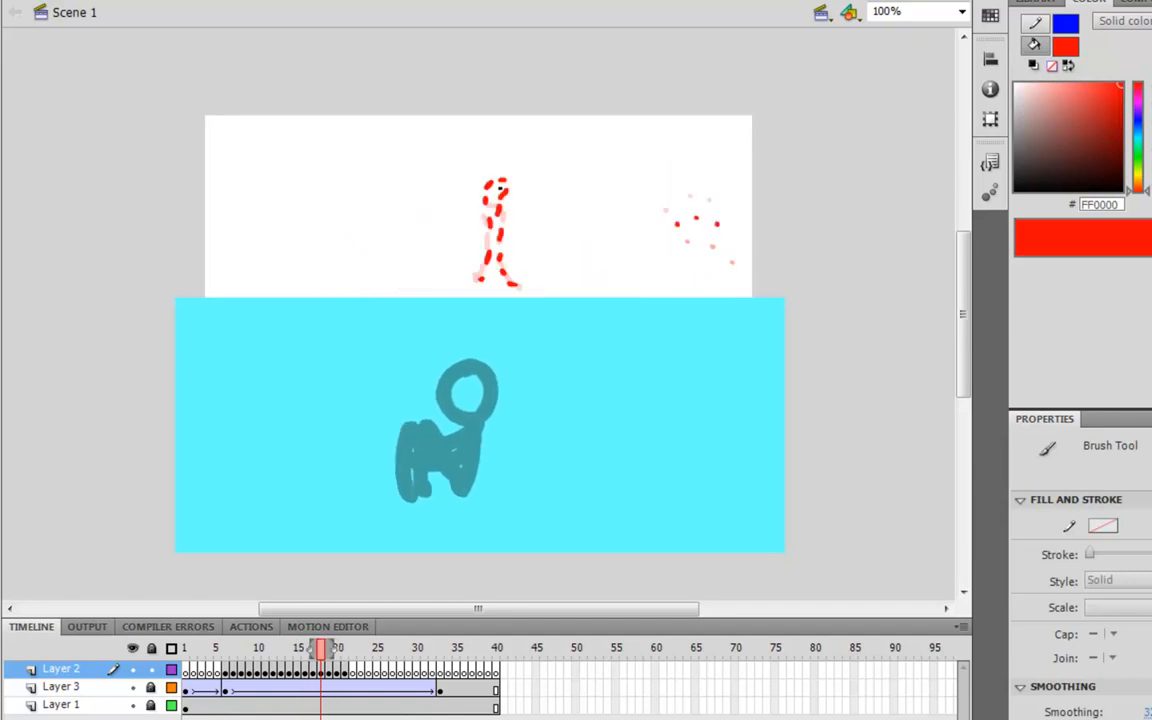
Continue the centre column frame by frame from 19 to 24, narrowing it and sinking it back into the water
{"action": "key", "text": "period"}
{"action": "mouse_move", "coordinate": [499, 170]}
{"action": "left_mouse_down"}
{"action": "mouse_move", "coordinate": [485, 283]}
{"action": "mouse_move", "coordinate": [496, 264]}
{"action": "mouse_move", "coordinate": [508, 300]}
{"action": "mouse_move", "coordinate": [487, 181]}
{"action": "mouse_move", "coordinate": [510, 177]}
{"action": "mouse_move", "coordinate": [492, 204]}
{"action": "mouse_move", "coordinate": [493, 288]}
{"action": "left_mouse_up"}
{"action": "key", "text": "period"}
{"action": "key", "text": "period"}
{"action": "mouse_move", "coordinate": [488, 190]}
{"action": "left_mouse_down"}
{"action": "mouse_move", "coordinate": [494, 282]}
{"action": "mouse_move", "coordinate": [494, 207]}
{"action": "mouse_move", "coordinate": [505, 218]}
{"action": "mouse_move", "coordinate": [495, 282]}
{"action": "left_mouse_up"}
{"action": "key", "text": "period"}
{"action": "key", "text": "period"}
{"action": "mouse_move", "coordinate": [498, 236]}
{"action": "left_mouse_down"}
{"action": "mouse_move", "coordinate": [490, 297]}
{"action": "mouse_move", "coordinate": [506, 298]}
{"action": "left_mouse_up"}
{"action": "key", "text": "period"}
Go back to frame 6 and play the animation to the end to review the splash with the centre column
{"action": "key", "text": "comma"}
{"action": "key", "text": "comma"}
{"action": "key", "text": "comma"}
{"action": "key", "text": "comma"}
{"action": "key", "text": "comma"}
{"action": "key", "text": "comma"}
{"action": "key", "text": "comma"}
{"action": "key", "text": "comma"}
{"action": "key", "text": "comma"}
{"action": "key", "text": "comma"}
{"action": "key", "text": "comma"}
{"action": "key", "text": "comma"}
{"action": "key", "text": "comma"}
{"action": "key", "text": "comma"}
{"action": "key", "text": "comma"}
{"action": "key", "text": "comma"}
{"action": "key", "text": "comma"}
{"action": "key", "text": "comma"}
{"action": "key", "text": "comma"}
{"action": "key", "text": "comma"}
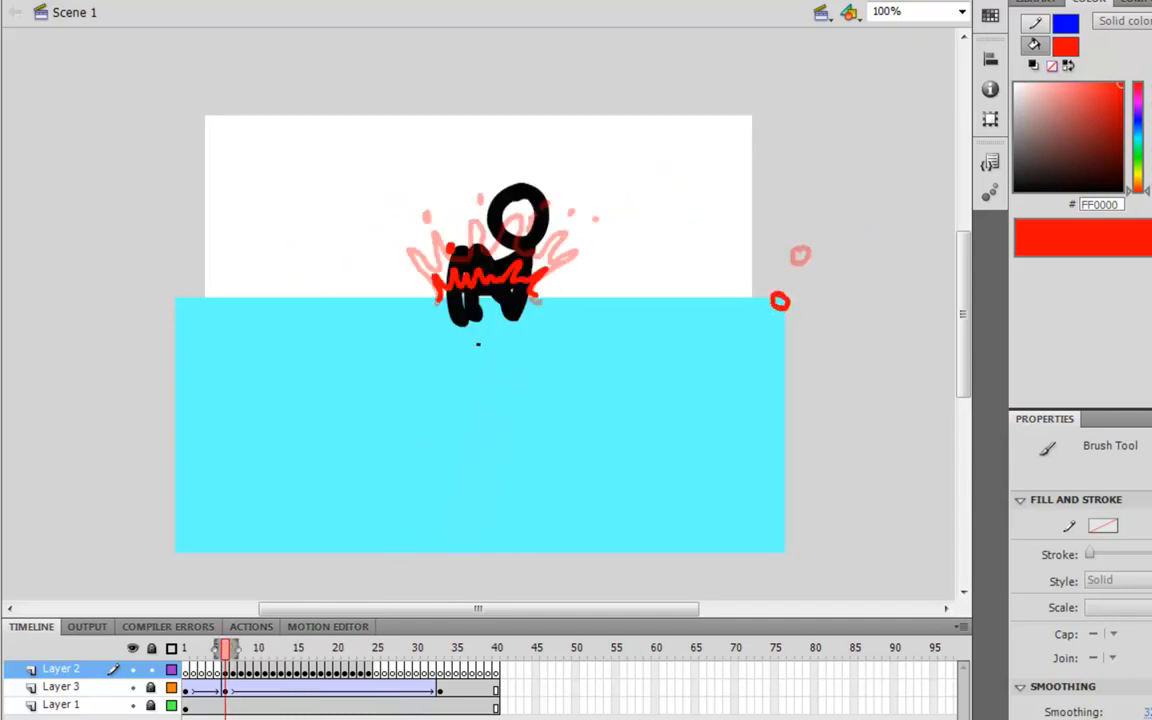
{"action": "key", "text": "Return"}
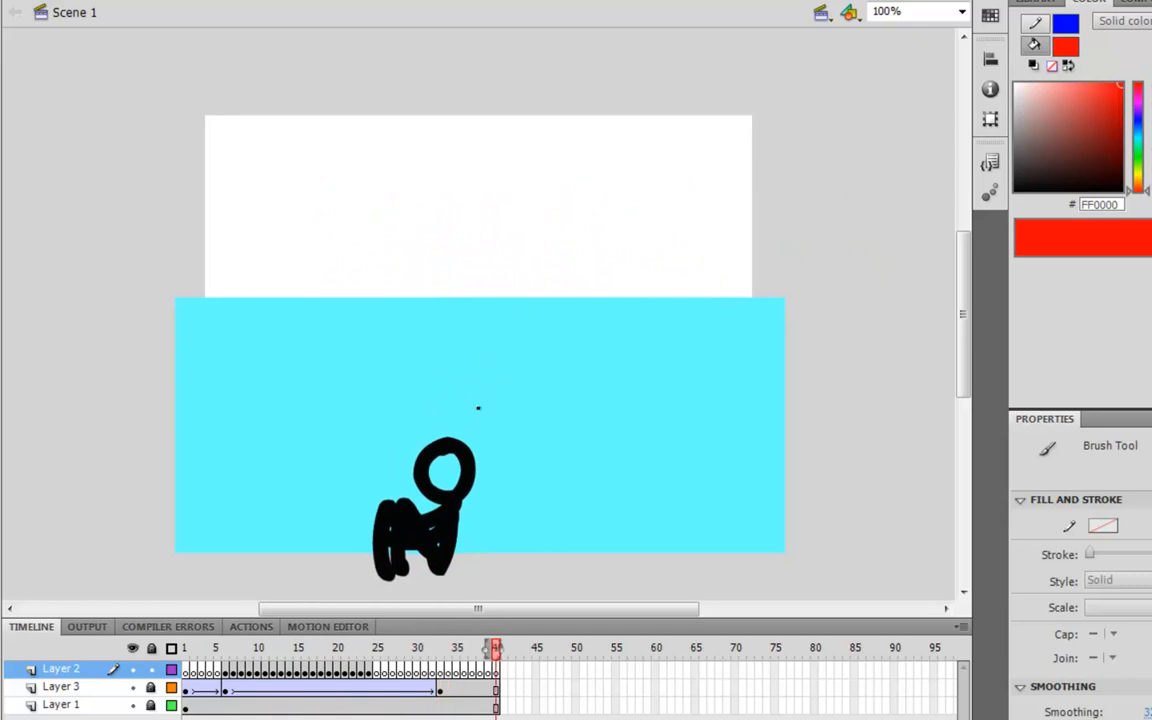
Brush a detached blob at the tip of the centre column frame by frame from 20 to 26, dropping down to the water
{"action": "left_click_drag", "start_coordinate": [266, 647], "coordinate": [337, 647]}
{"action": "left_click_drag", "start_coordinate": [493, 177], "coordinate": [507, 161]}
{"action": "left_click_drag", "start_coordinate": [512, 164], "coordinate": [515, 172]}
{"action": "key", "text": "period"}
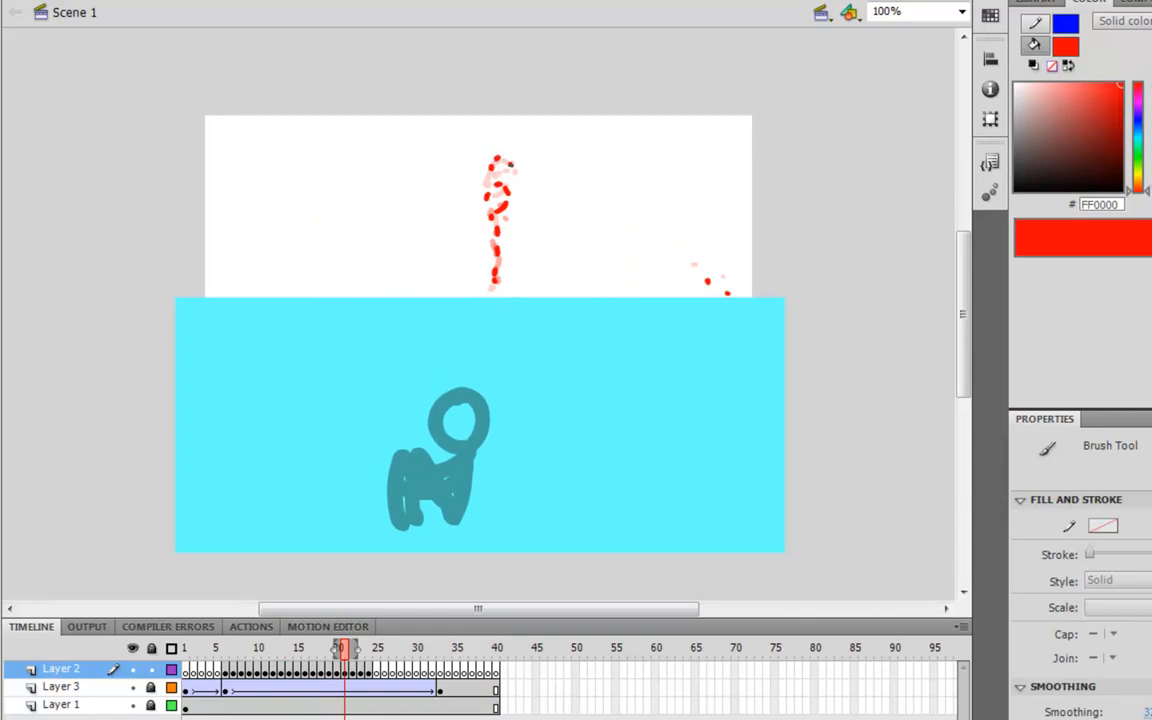
{"action": "key", "text": "period"}
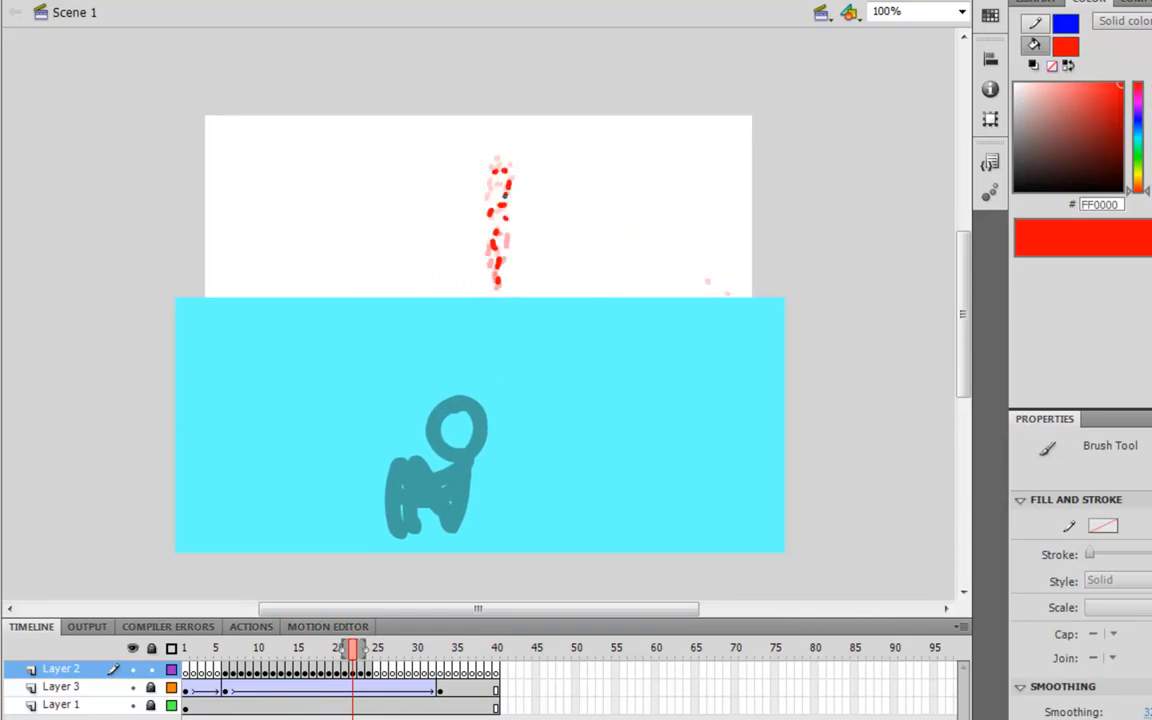
{"action": "key", "text": "period"}
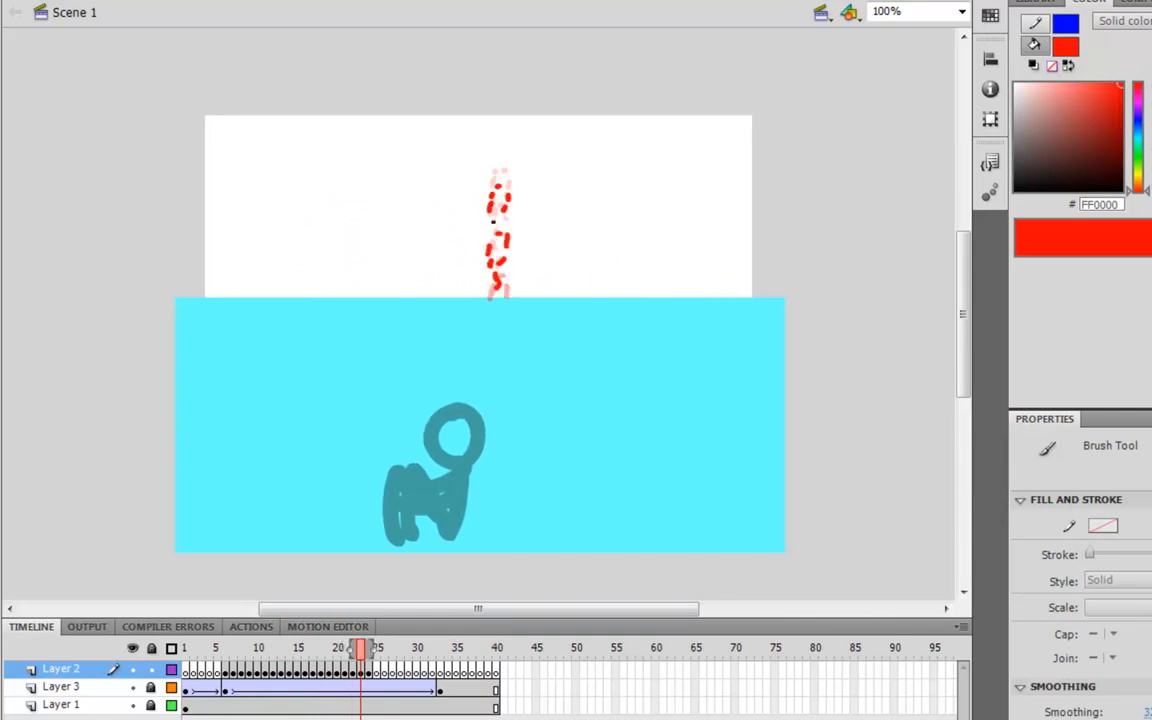
{"action": "key", "text": "period"}
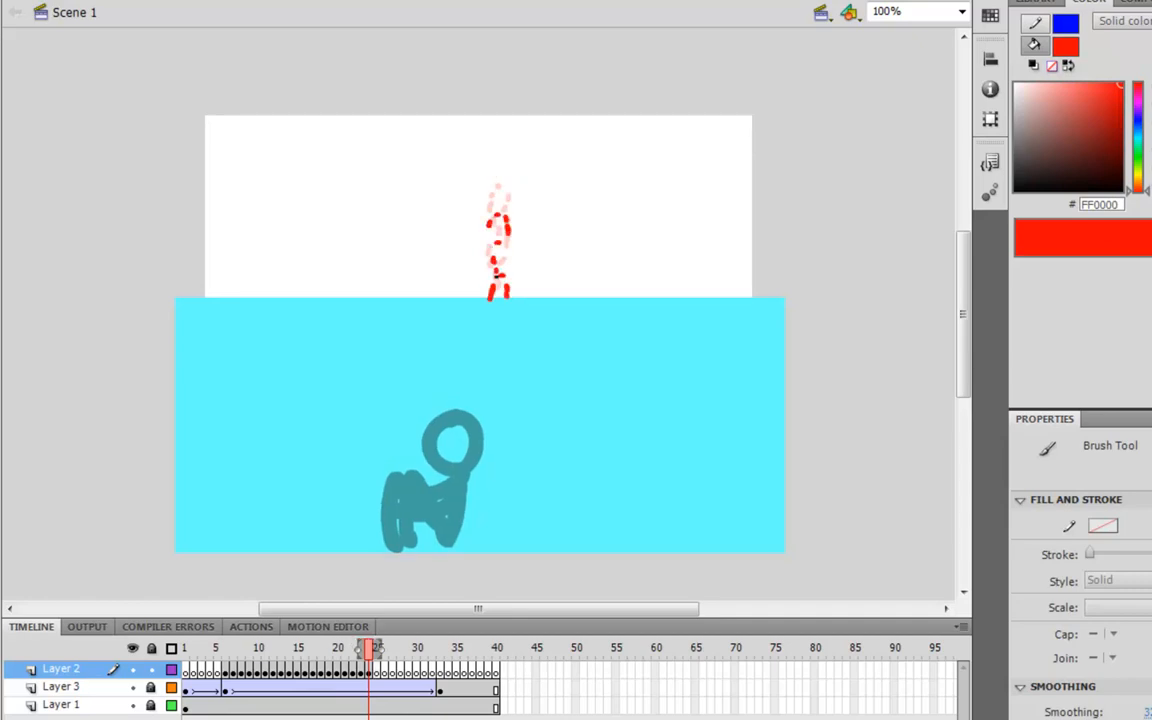
{"action": "key", "text": "period"}
{"action": "key", "text": "period"}
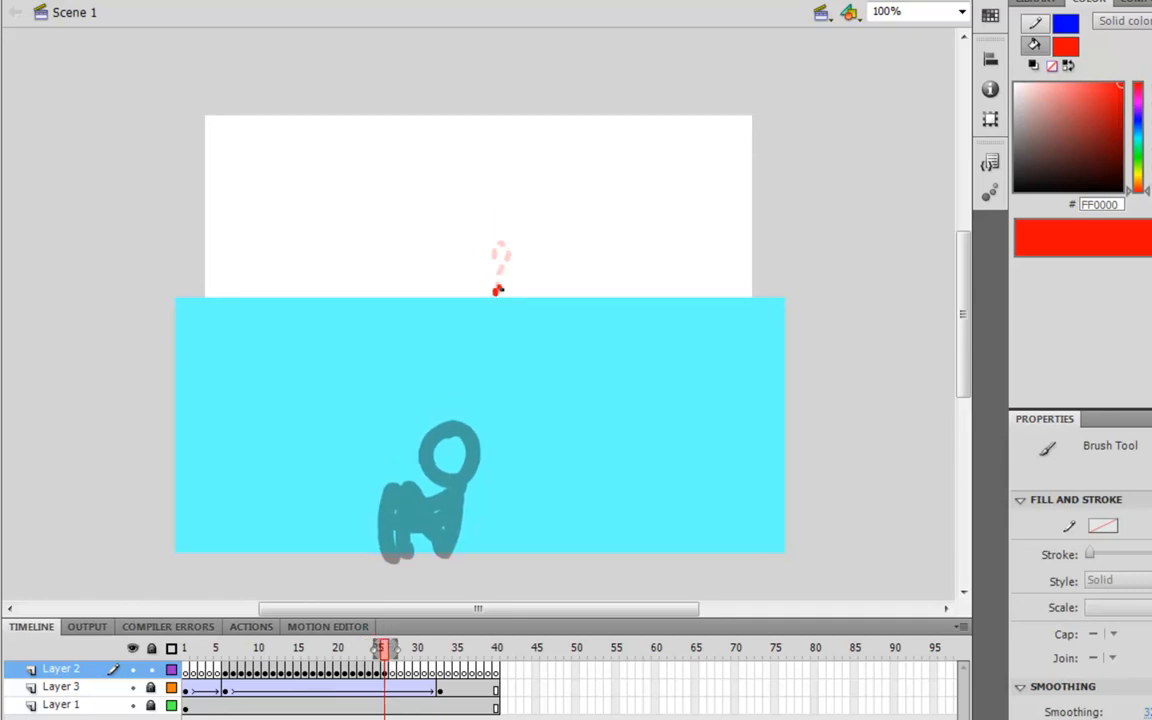
Step back to the earlier frames and play the animation to the end to review the dropping blob
{"action": "key", "text": "comma"}
{"action": "key", "text": "comma"}
{"action": "key", "text": "comma"}
{"action": "key", "text": "comma"}
{"action": "key", "text": "comma"}
{"action": "key", "text": "comma"}
{"action": "key", "text": "Return"}
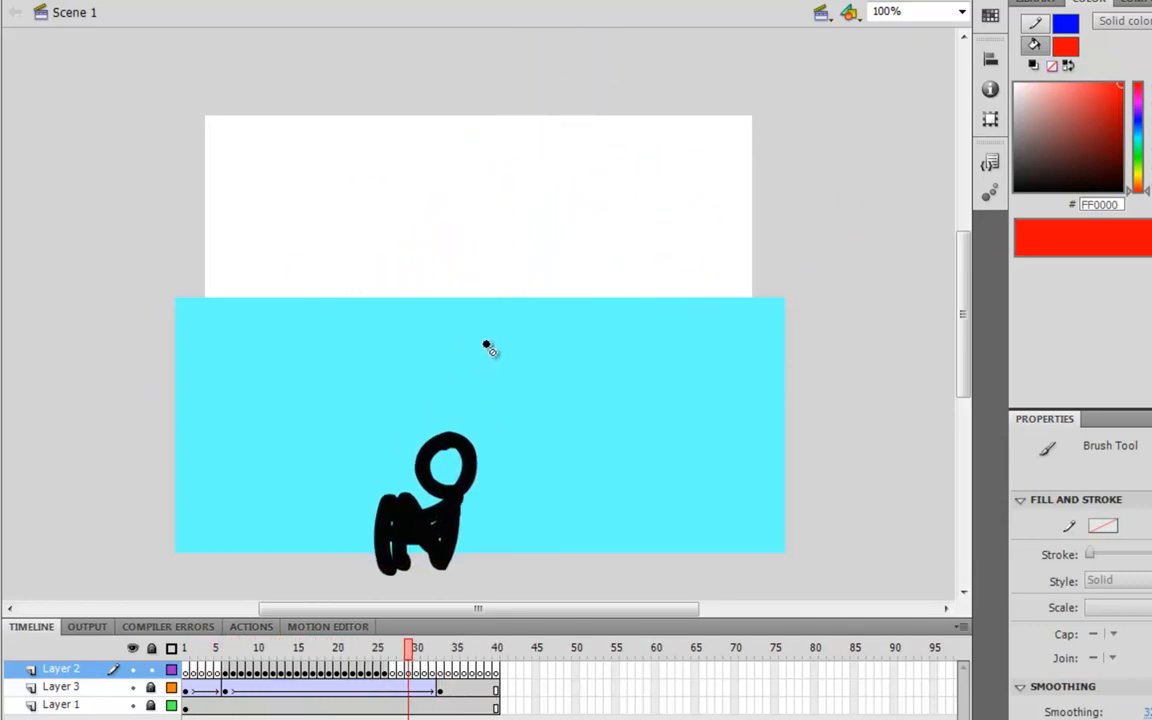
Brush a pair of small droplets arcing out to the left frame by frame from 8 to 19, and play the result
{"action": "left_click", "coordinate": [227, 673]}
{"action": "key", "text": "."}
{"action": "key", "text": "."}
{"action": "key", "text": "."}
{"action": "key", "text": "."}
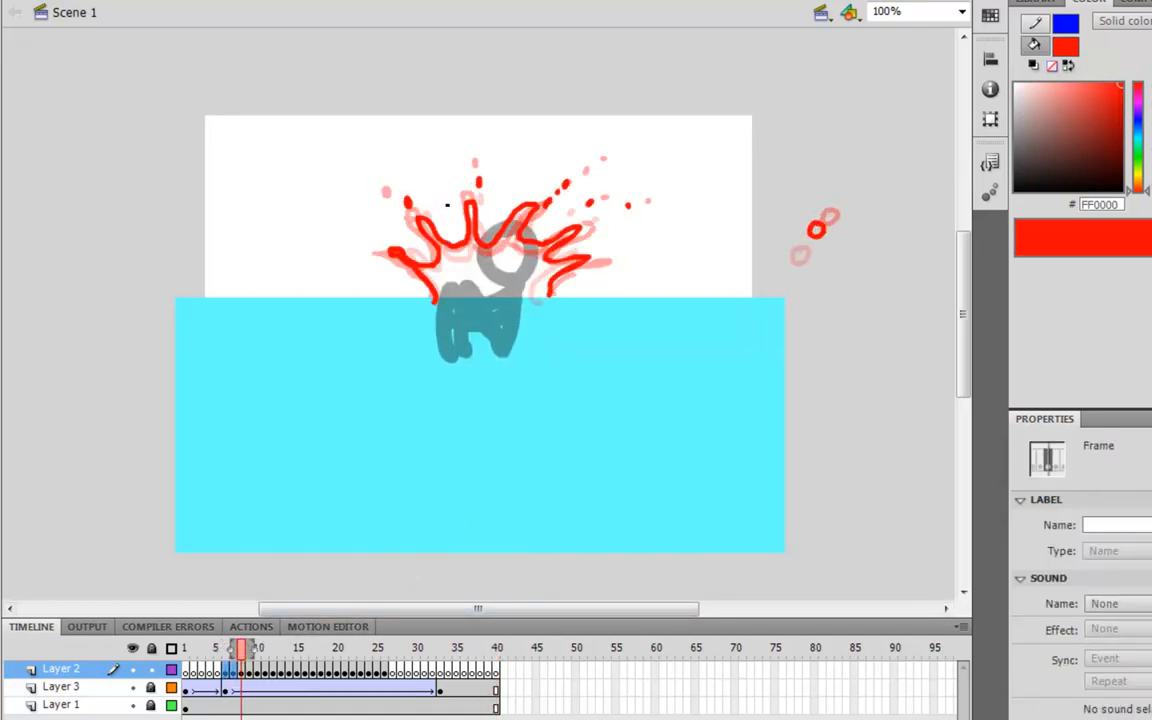
{"action": "key", "text": "b"}
{"action": "key", "text": "."}
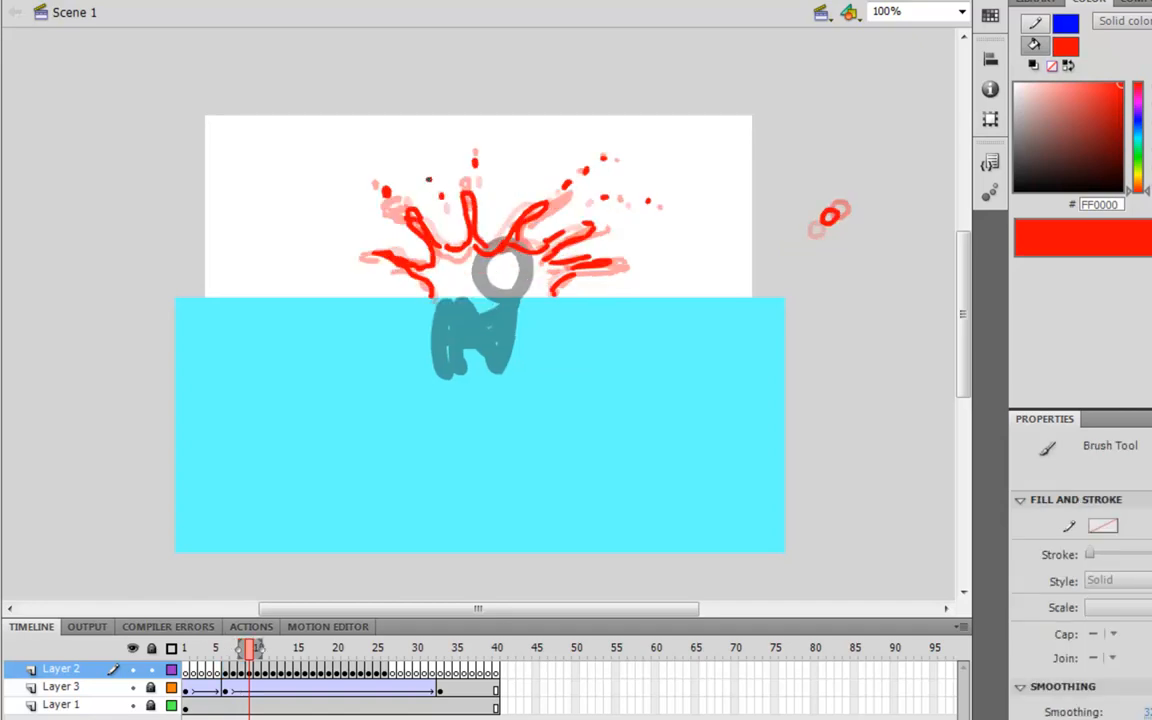
{"action": "key", "text": "."}
{"action": "key", "text": "."}
{"action": "key", "text": "."}
{"action": "key", "text": "."}
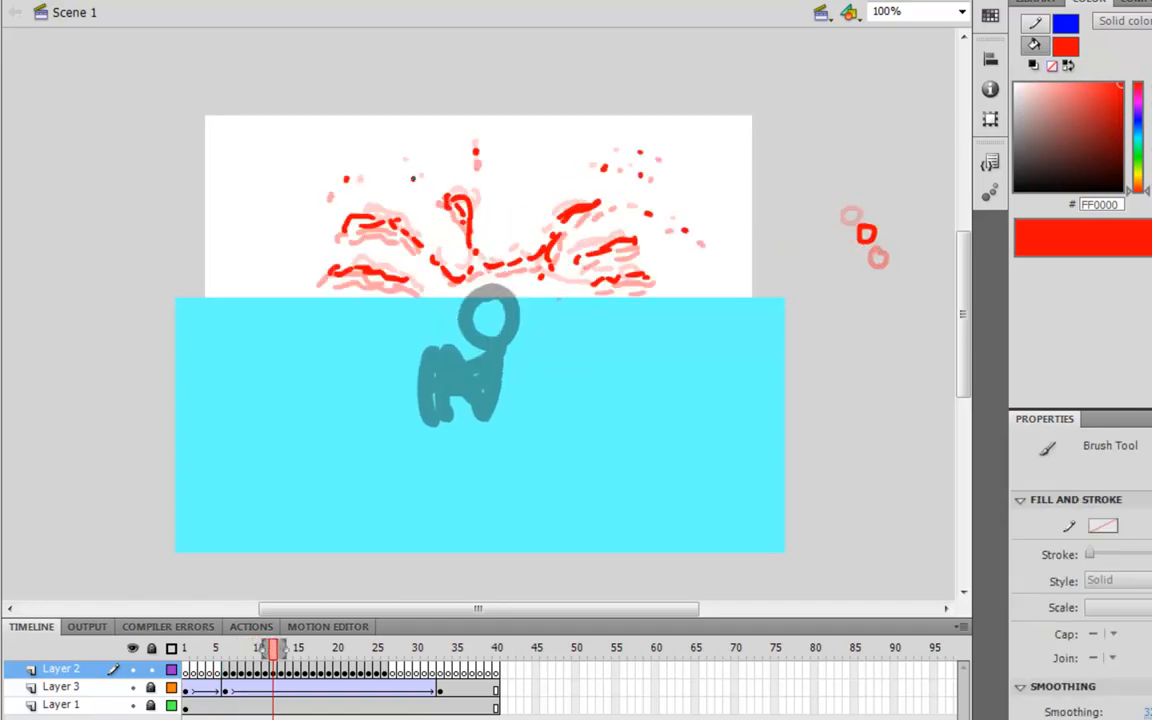
{"action": "key", "text": "."}
{"action": "key", "text": "."}
{"action": "key", "text": "."}
{"action": "key", "text": "."}
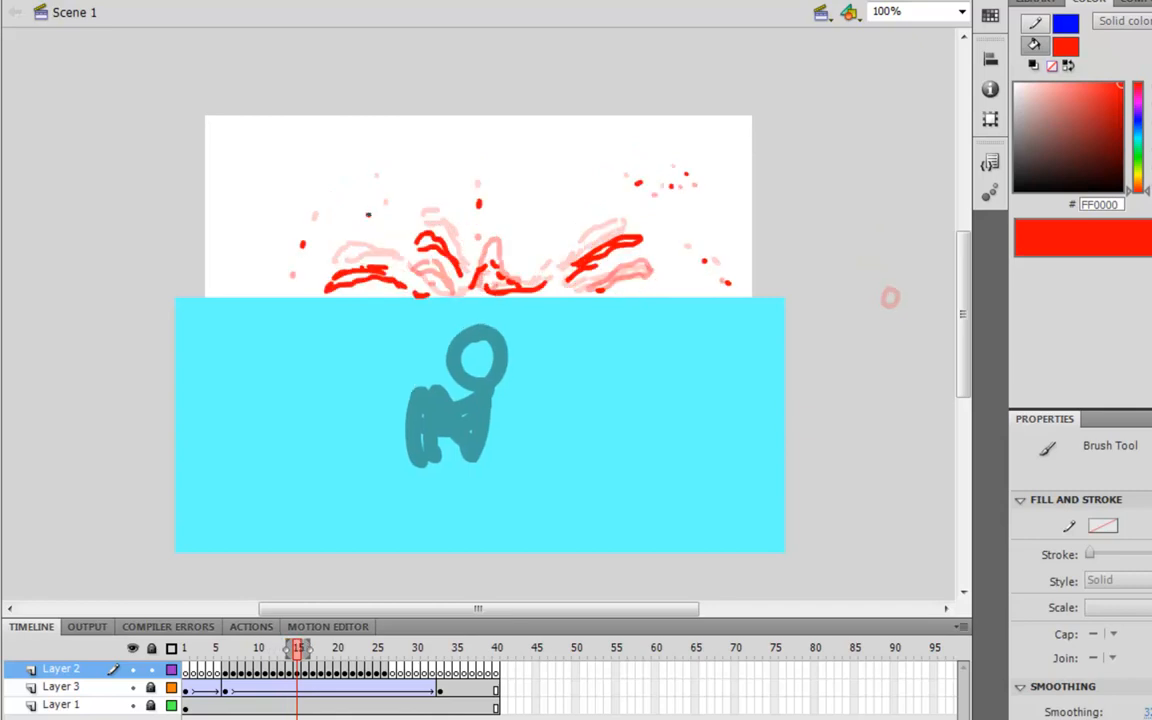
{"action": "key", "text": "."}
{"action": "key", "text": "."}
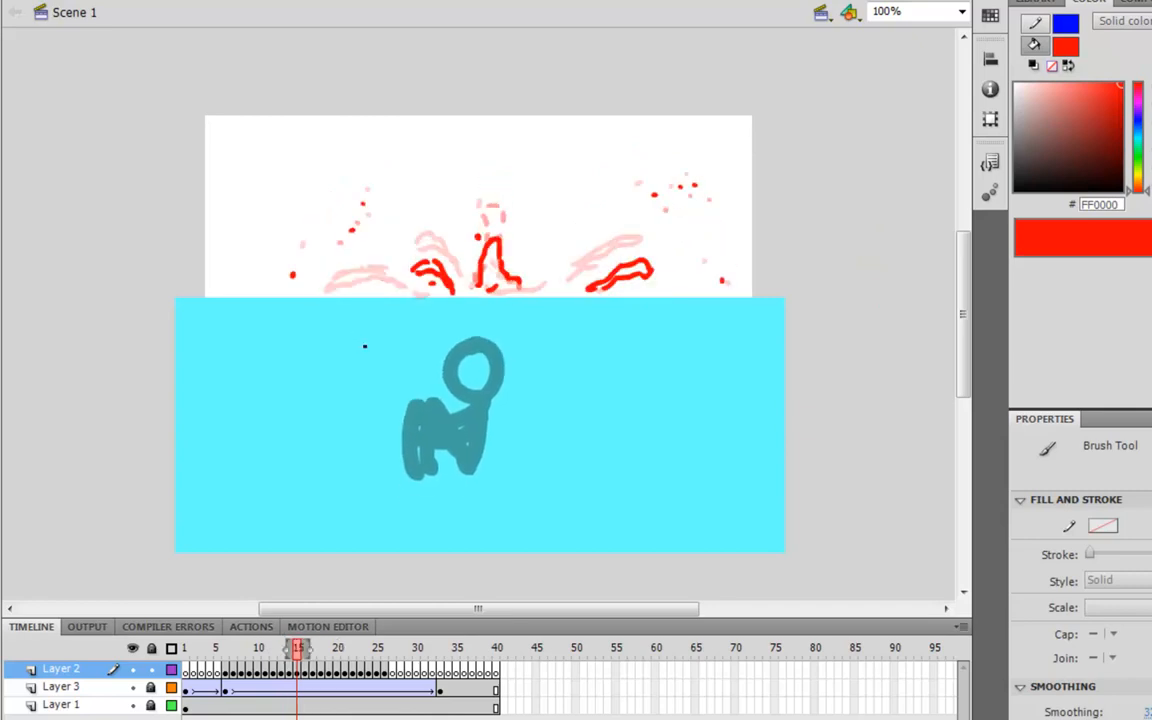
{"action": "key", "text": "Return"}
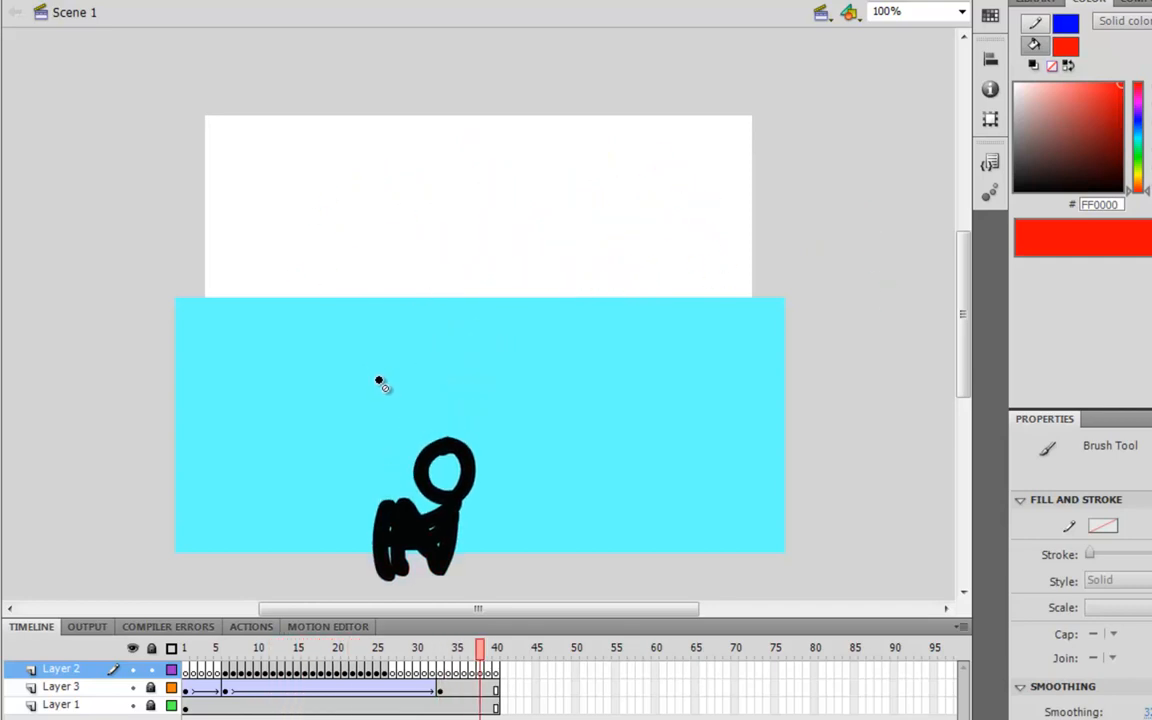
{"action": "key", "text": "Return"}
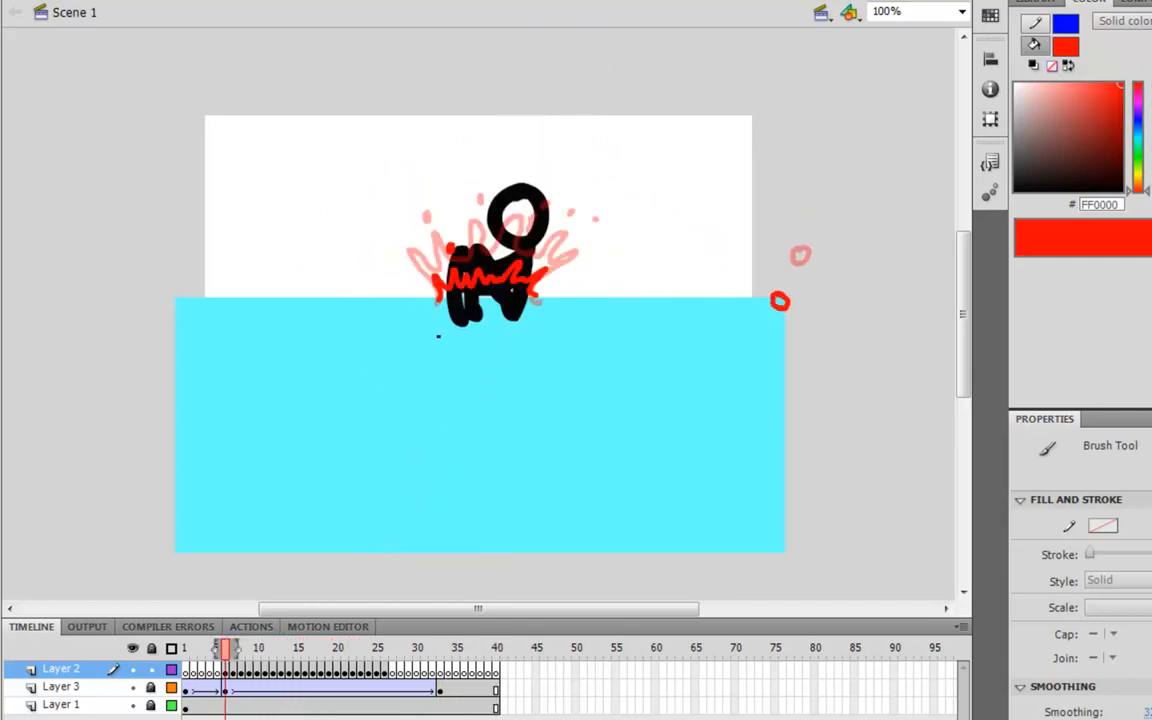
Brush another pair of small droplets arcing out to the right frame by frame, up to frame 20 near the water line
{"action": "key", "text": "."}
{"action": "key", "text": "."}
{"action": "key", "text": "."}
{"action": "key", "text": "."}
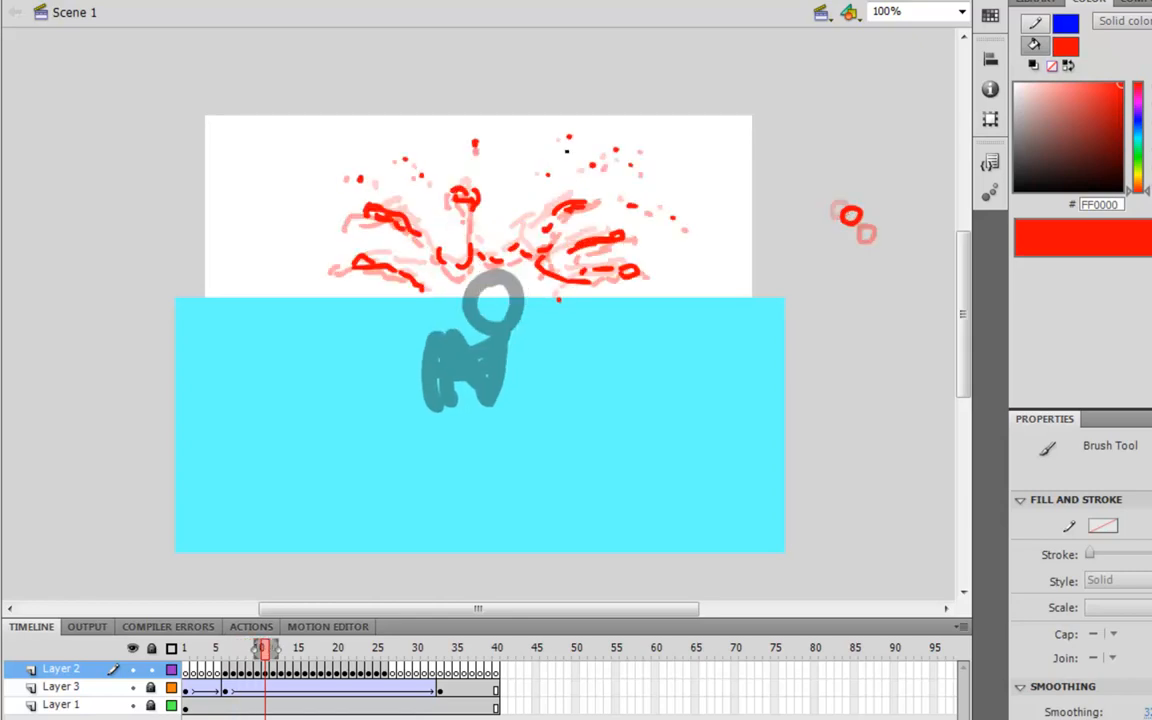
{"action": "key", "text": "."}
{"action": "key", "text": "."}
{"action": "key", "text": "."}
{"action": "key", "text": "."}
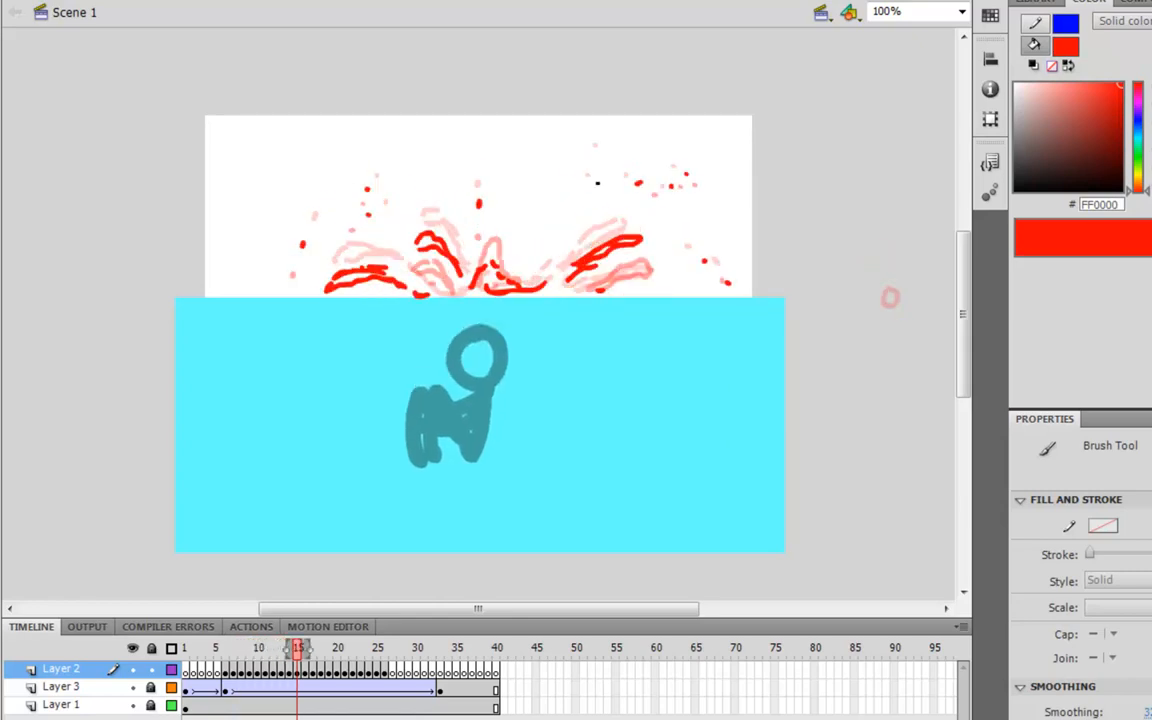
{"action": "key", "text": "."}
{"action": "key", "text": "."}
{"action": "key", "text": "."}
{"action": "key", "text": "."}
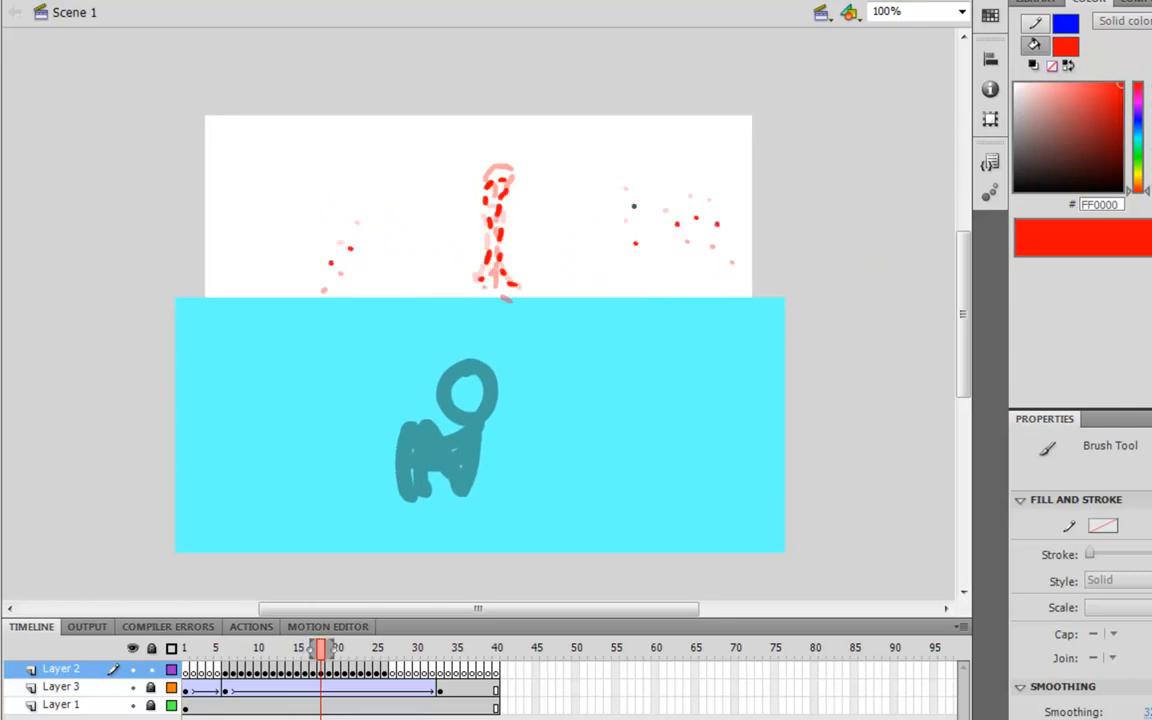
{"action": "key", "text": "."}
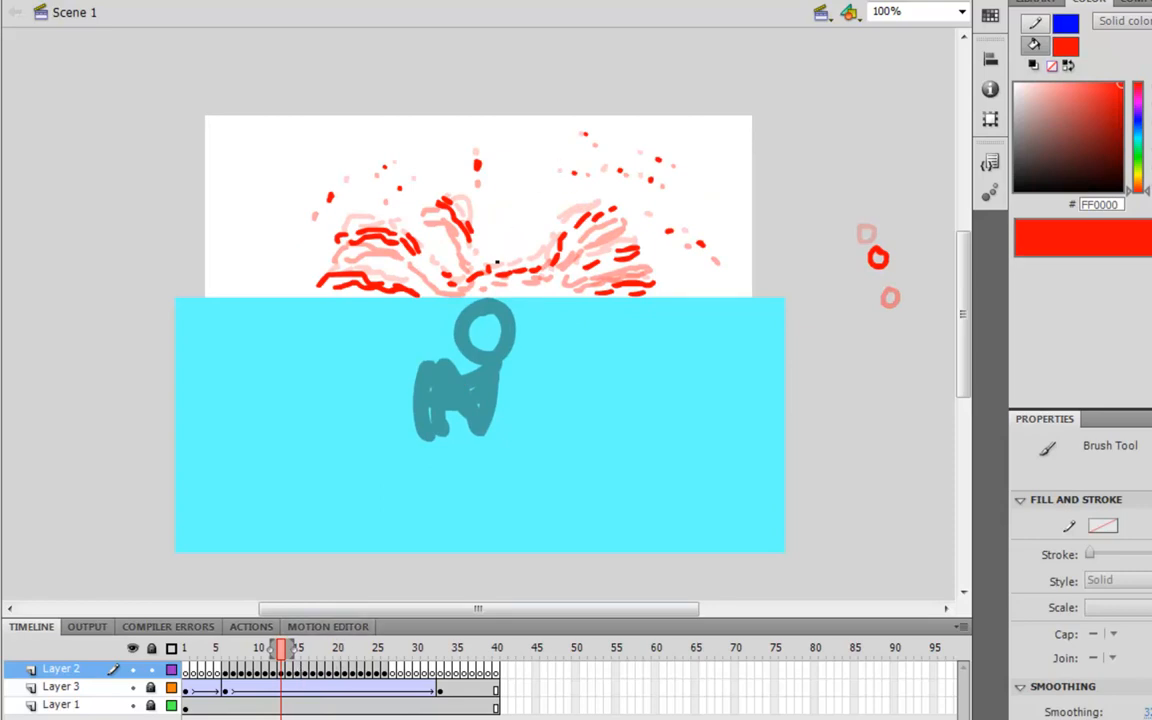
Brush a droplet arcing just right of the centre column frame by frame from 13 to 22
{"action": "key", "text": "."}
{"action": "key", "text": "."}
{"action": "key", "text": "."}
{"action": "key", "text": "."}
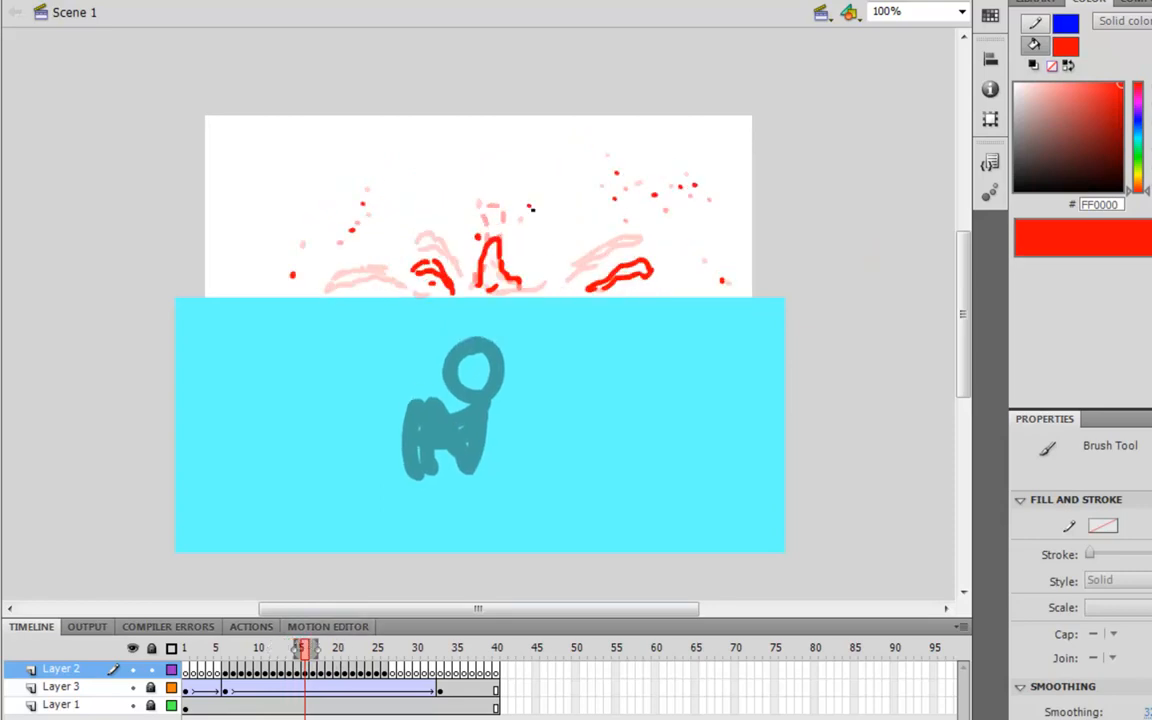
{"action": "key", "text": "."}
{"action": "key", "text": "."}
{"action": "key", "text": "."}
{"action": "key", "text": "."}
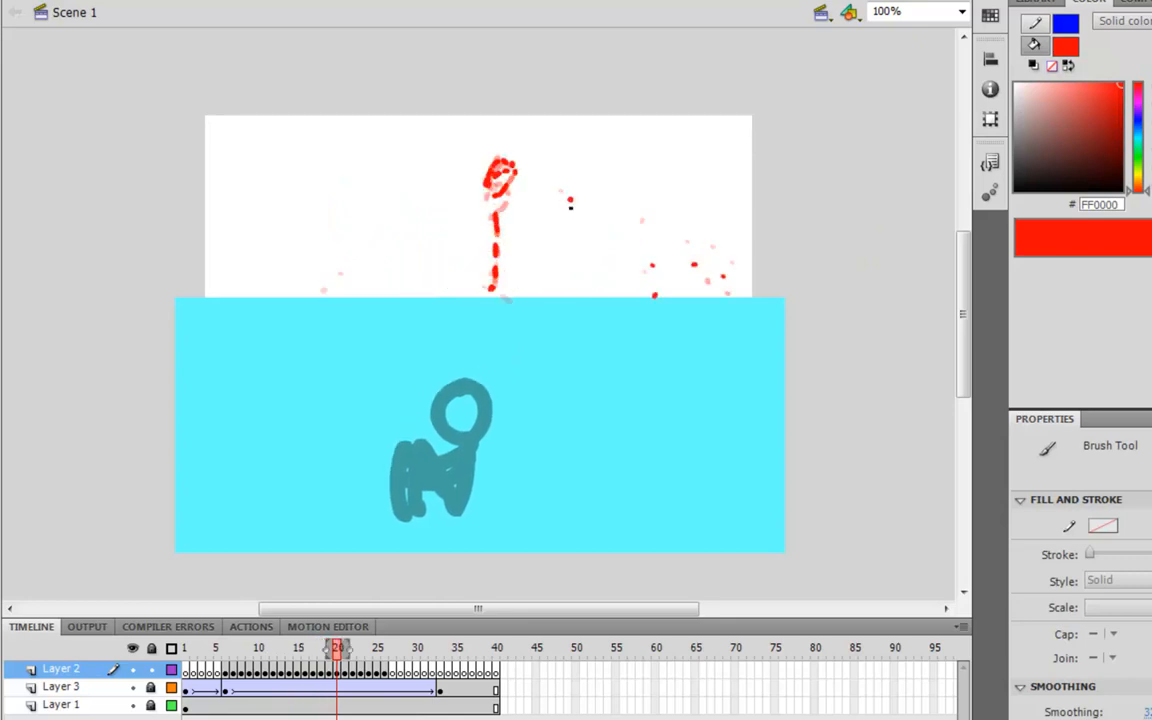
{"action": "key", "text": "."}
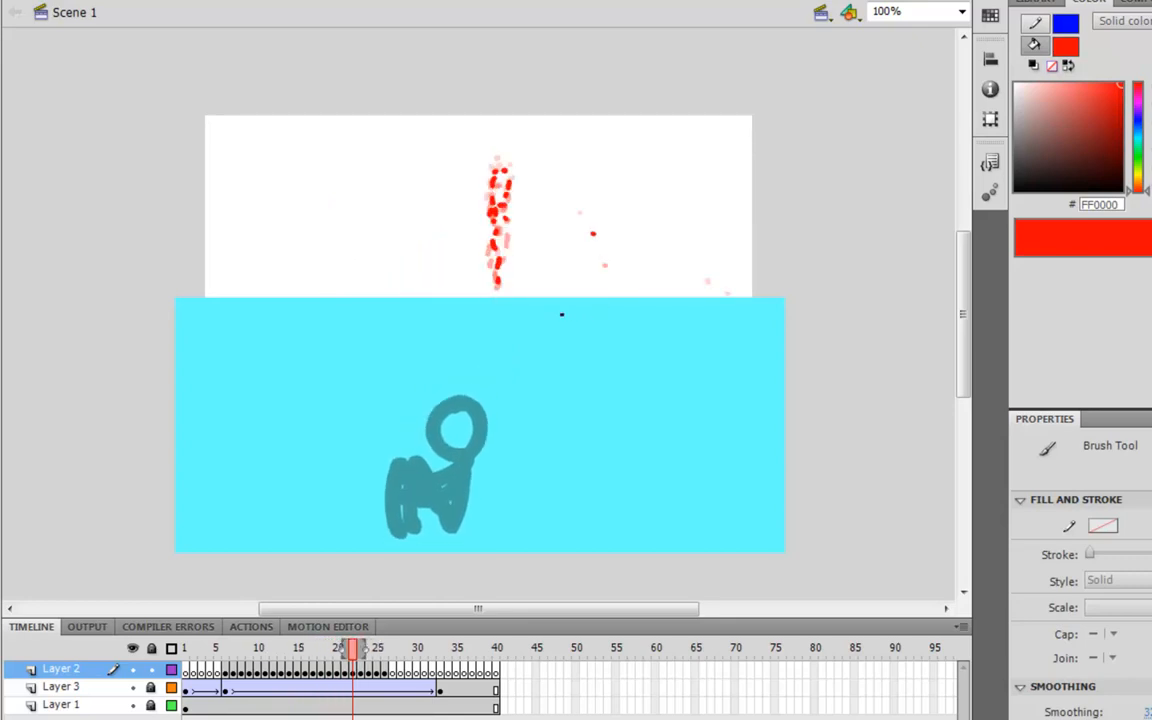
Add a second, lower droplet beside the one right of the centre column, frame by frame from 15 to 21
{"action": "key", "text": "."}
{"action": "key", "text": "."}
{"action": "key", "text": "."}
{"action": "key", "text": "."}
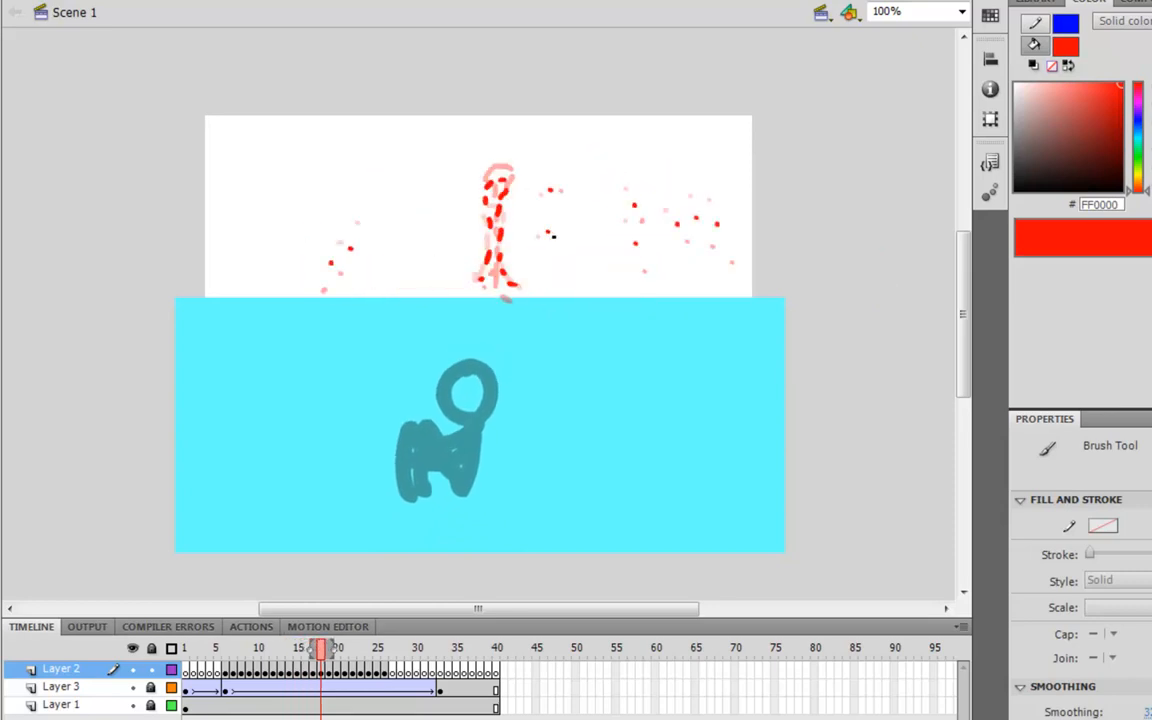
{"action": "key", "text": "."}
{"action": "key", "text": "."}
{"action": "key", "text": "."}
{"action": "key", "text": "."}
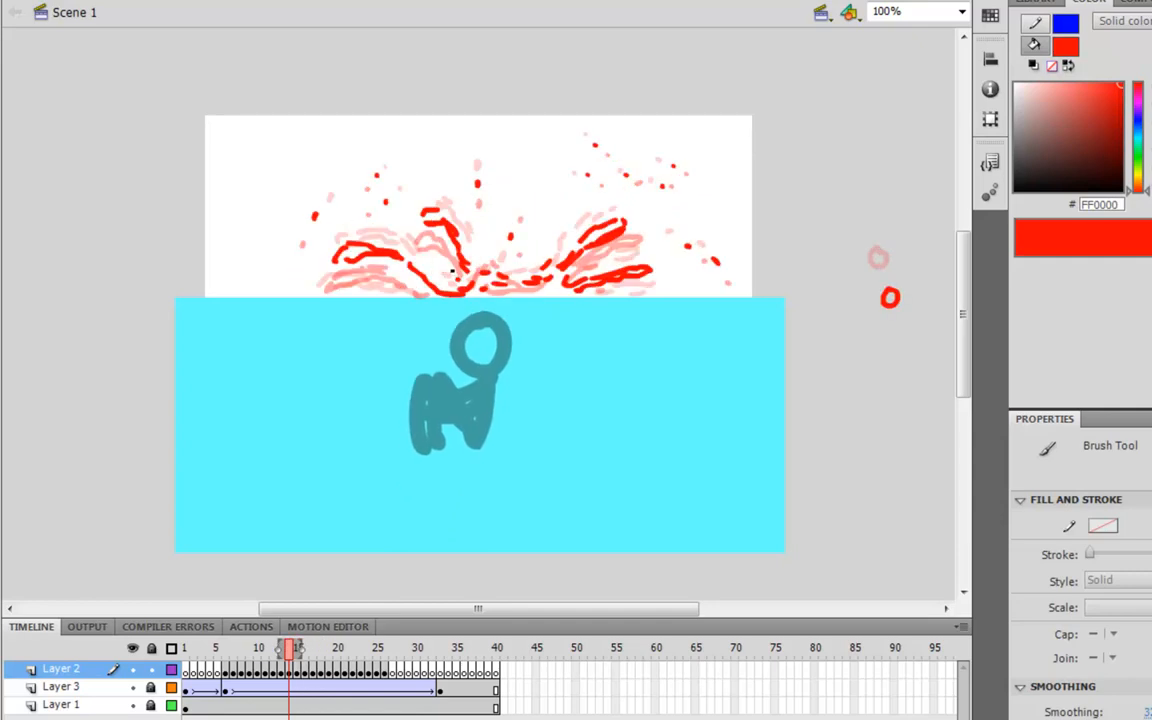
Brush two droplets arcing left of the centre column frame by frame from 14 to 21
{"action": "key", "text": "."}
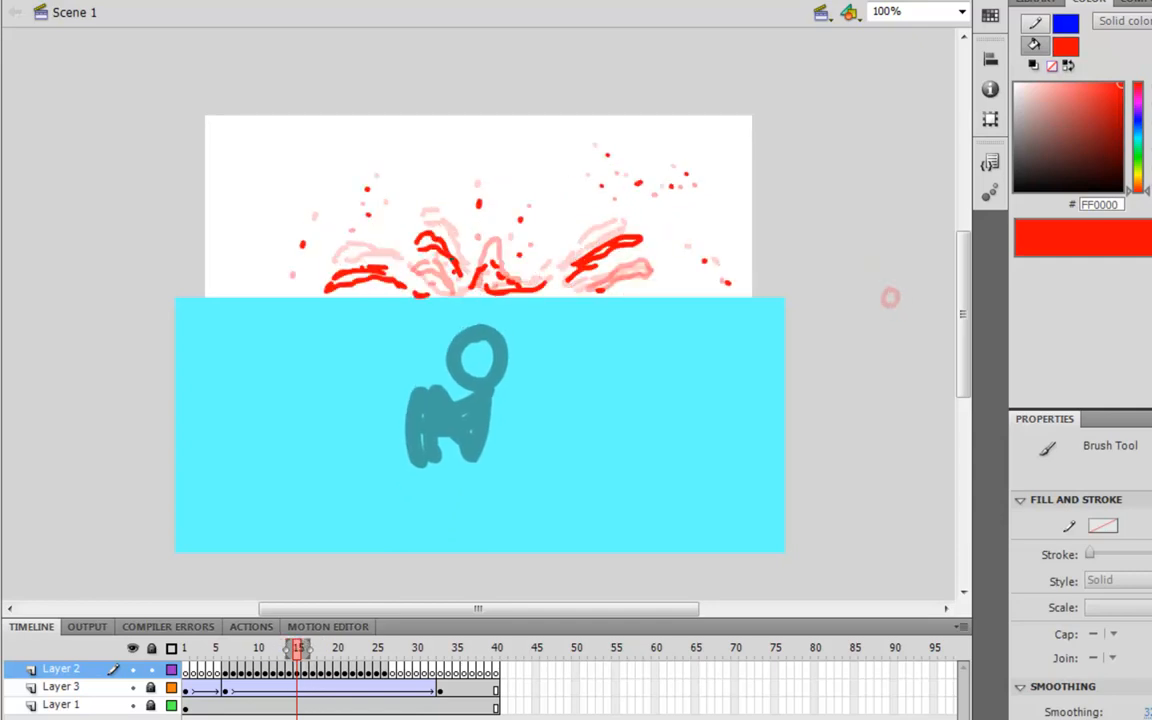
{"action": "key", "text": "."}
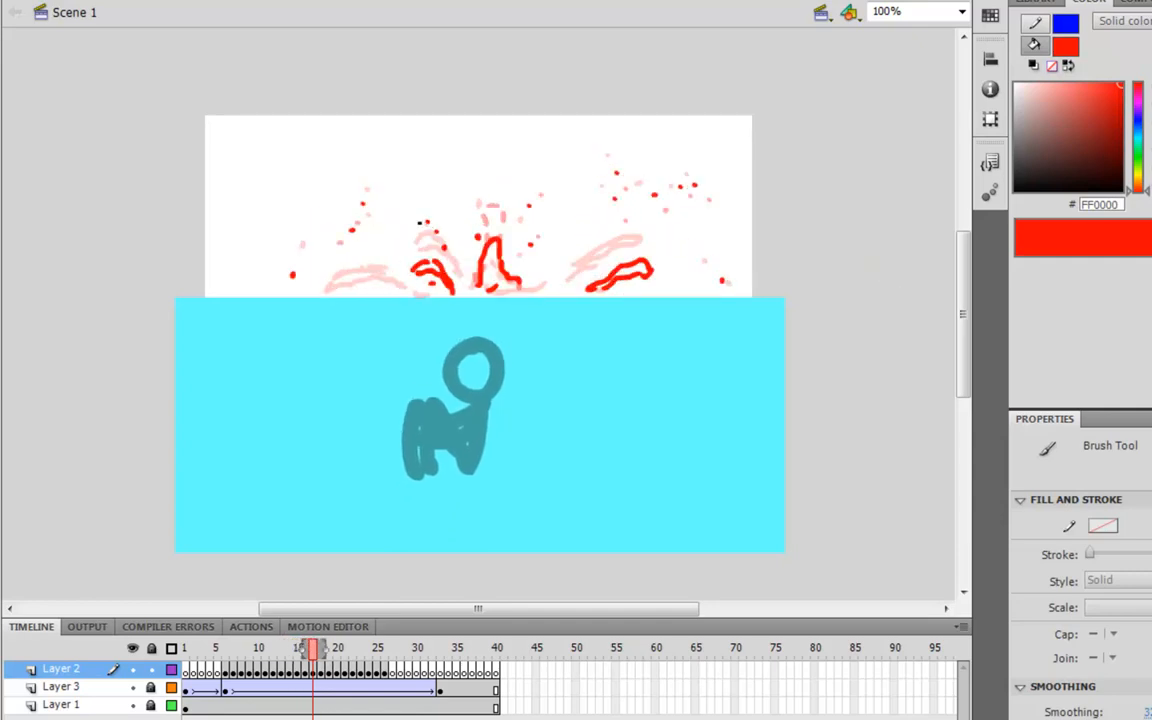
{"action": "key", "text": "."}
{"action": "key", "text": "."}
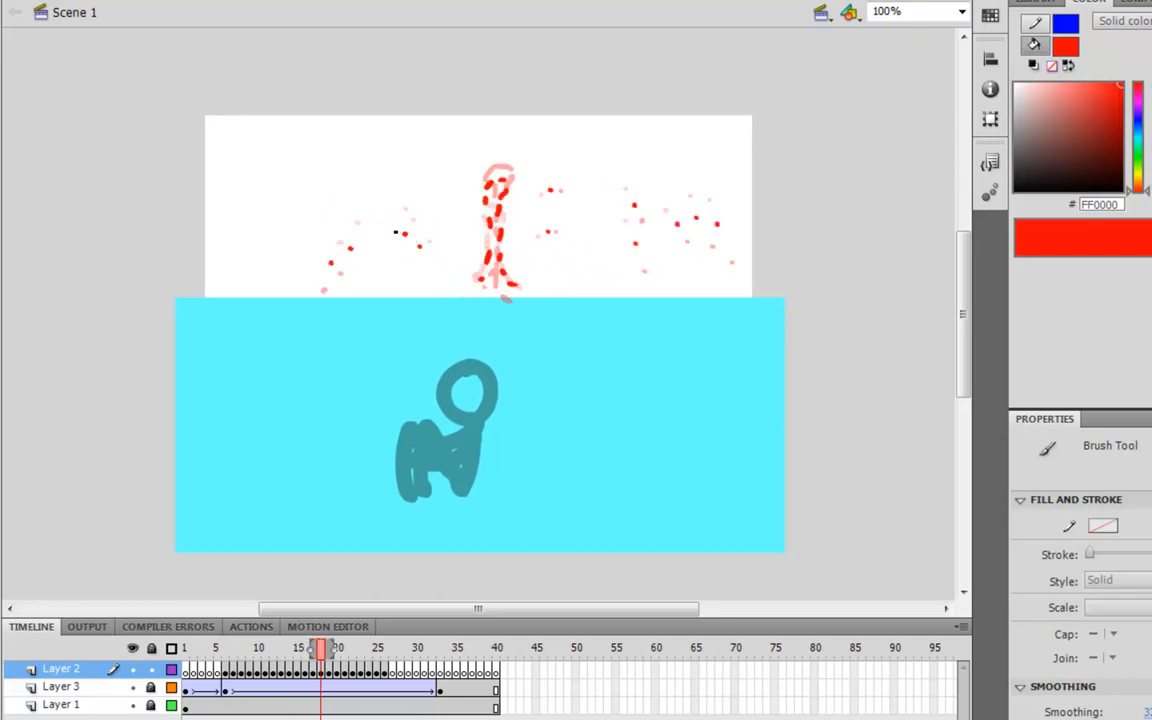
{"action": "key", "text": "."}
{"action": "key", "text": "."}
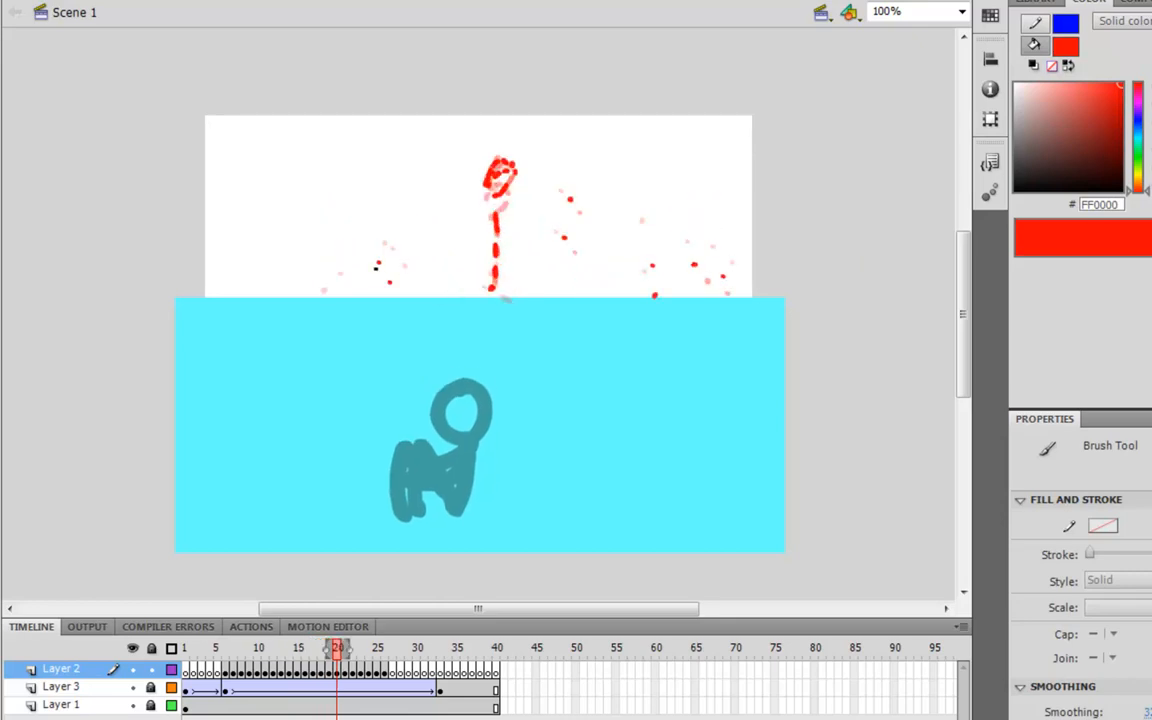
{"action": "key", "text": "."}
Step back through the earlier frames and forward again to check the motion of the new droplets
{"action": "key", "text": "comma"}
{"action": "key", "text": "comma"}
{"action": "key", "text": "comma"}
{"action": "key", "text": "comma"}
{"action": "key", "text": "comma"}
{"action": "key", "text": "comma"}
{"action": "key", "text": "comma"}
{"action": "key", "text": "comma"}
{"action": "key", "text": "comma"}
{"action": "key", "text": "comma"}
{"action": "key", "text": "comma"}
{"action": "key", "text": "comma"}
{"action": "key", "text": "period"}
{"action": "key", "text": "period"}
{"action": "key", "text": "period"}
{"action": "key", "text": "period"}
{"action": "key", "text": "period"}
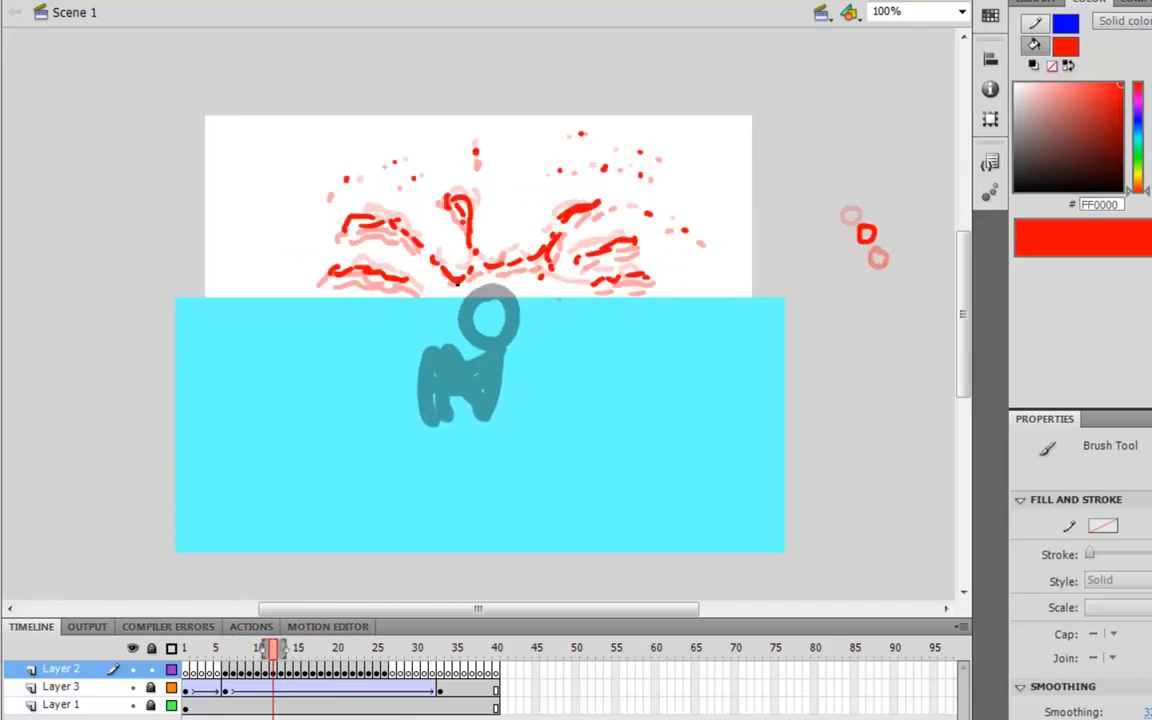
Break the low left splash arm into a jagged edge and falling droplets frame by frame from 14 to 20, and play the result
{"action": "key", "text": "comma"}
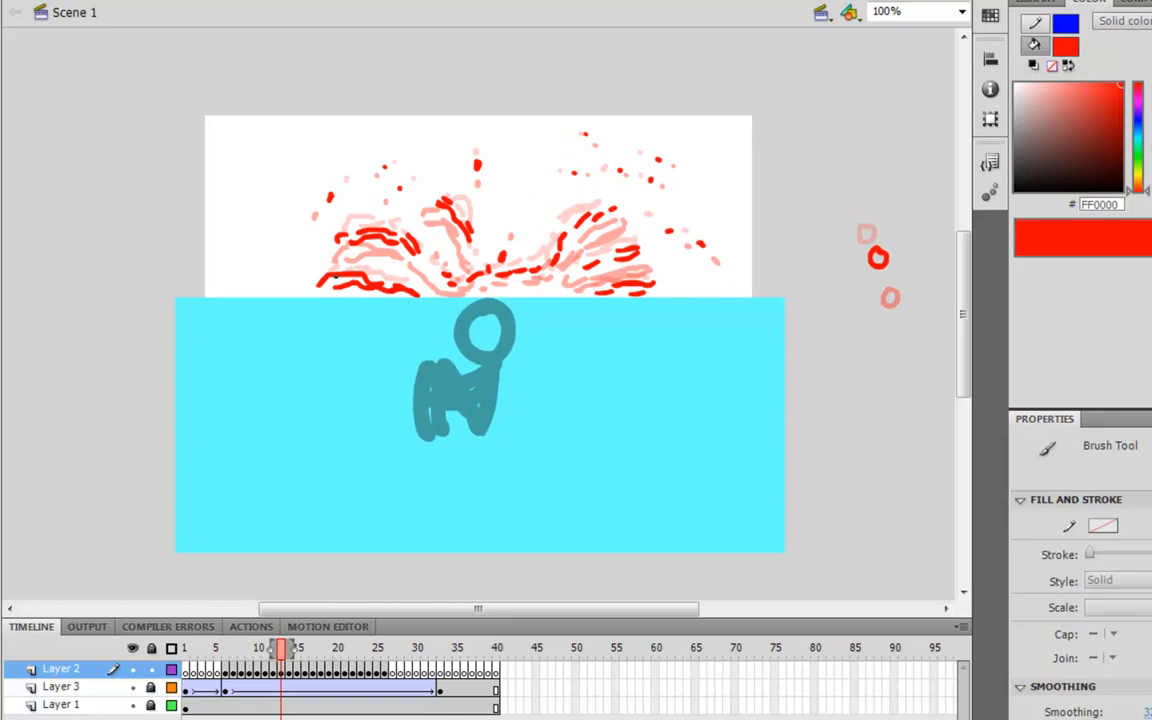
{"action": "key", "text": "period"}
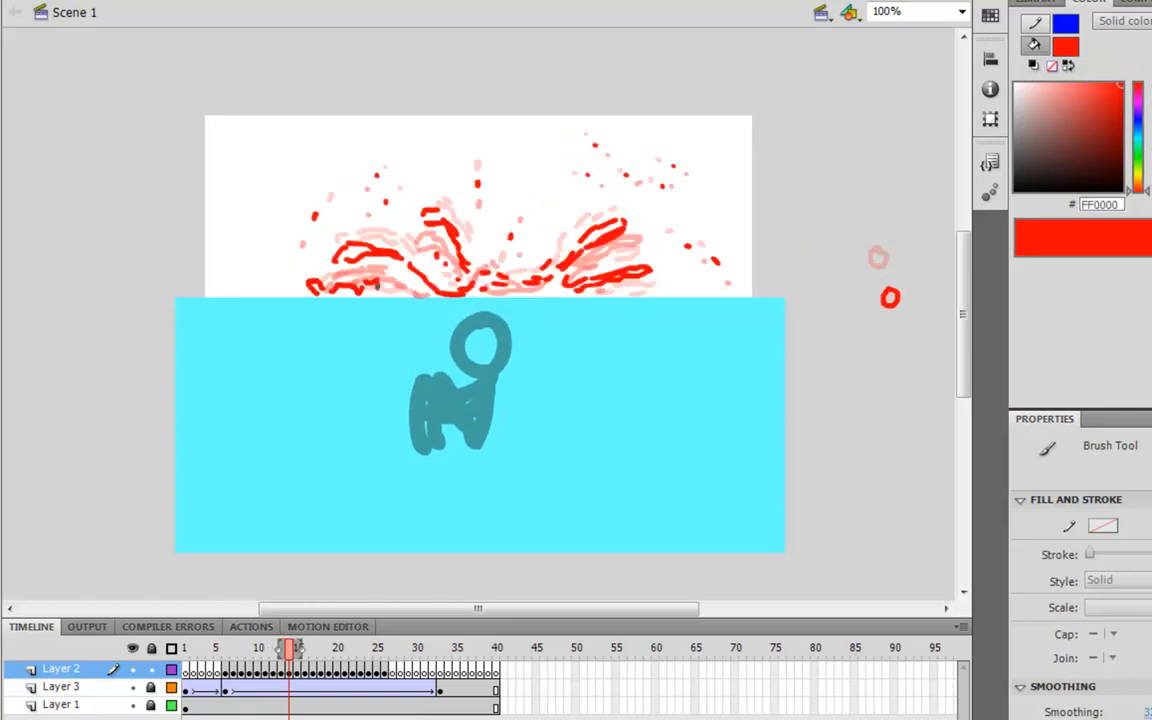
{"action": "key", "text": "period"}
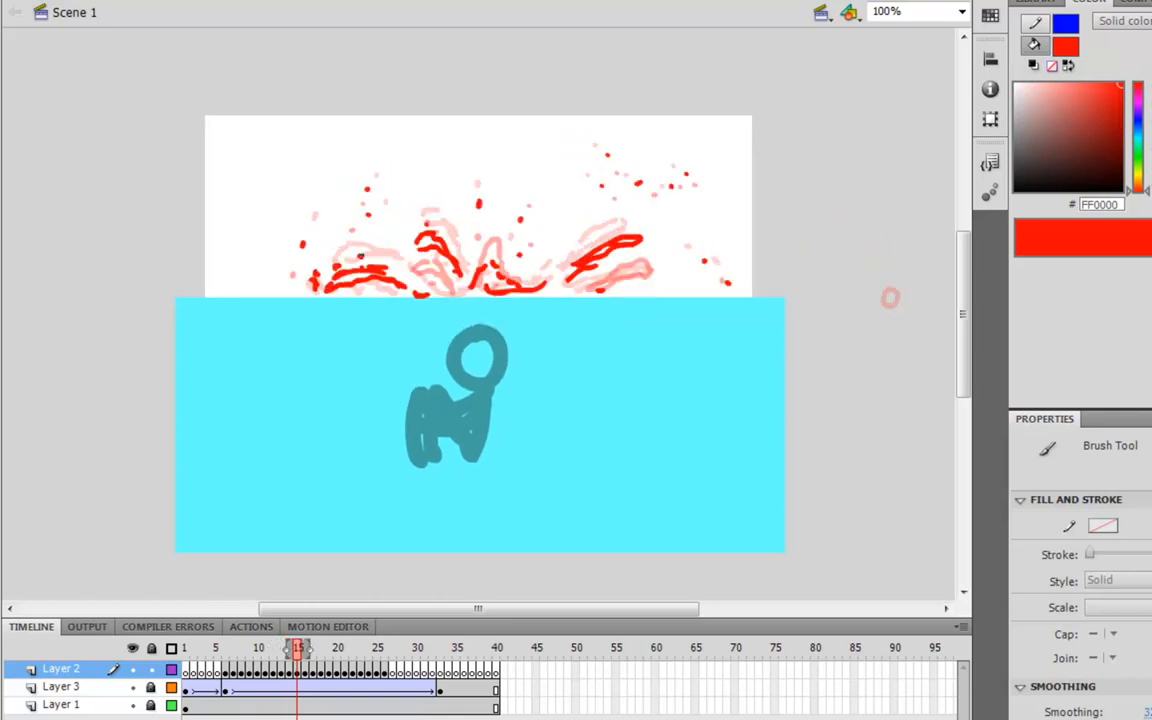
{"action": "key", "text": "period"}
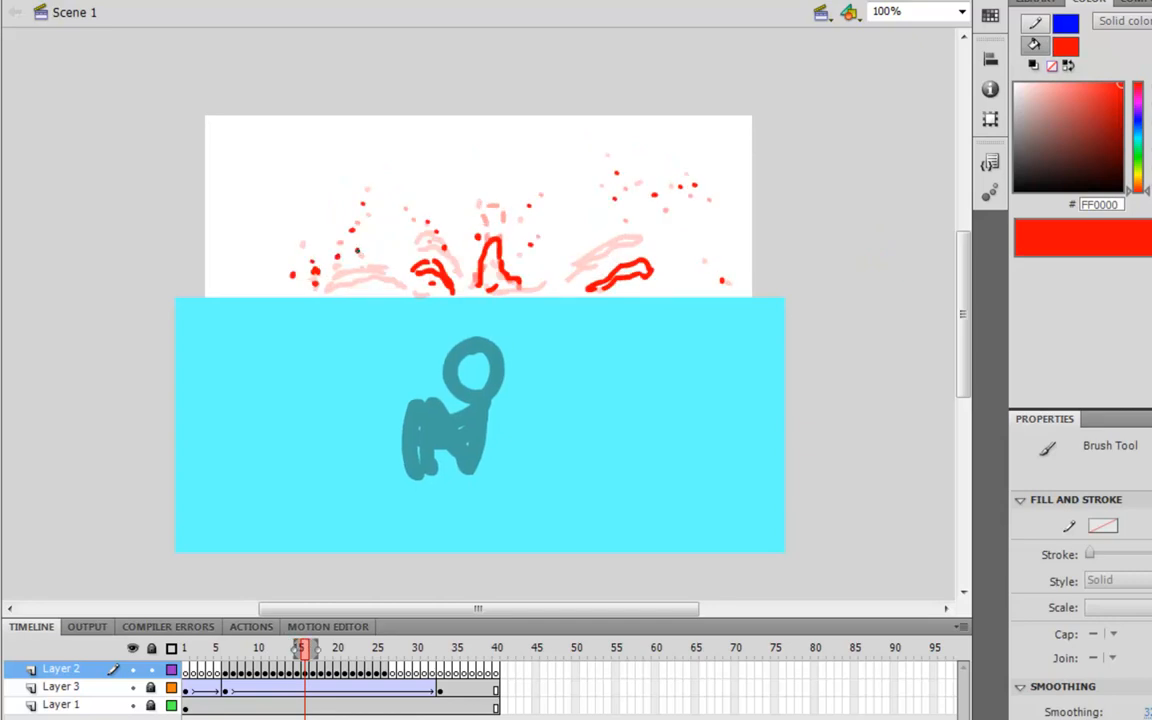
{"action": "key", "text": "period"}
{"action": "key", "text": "period"}
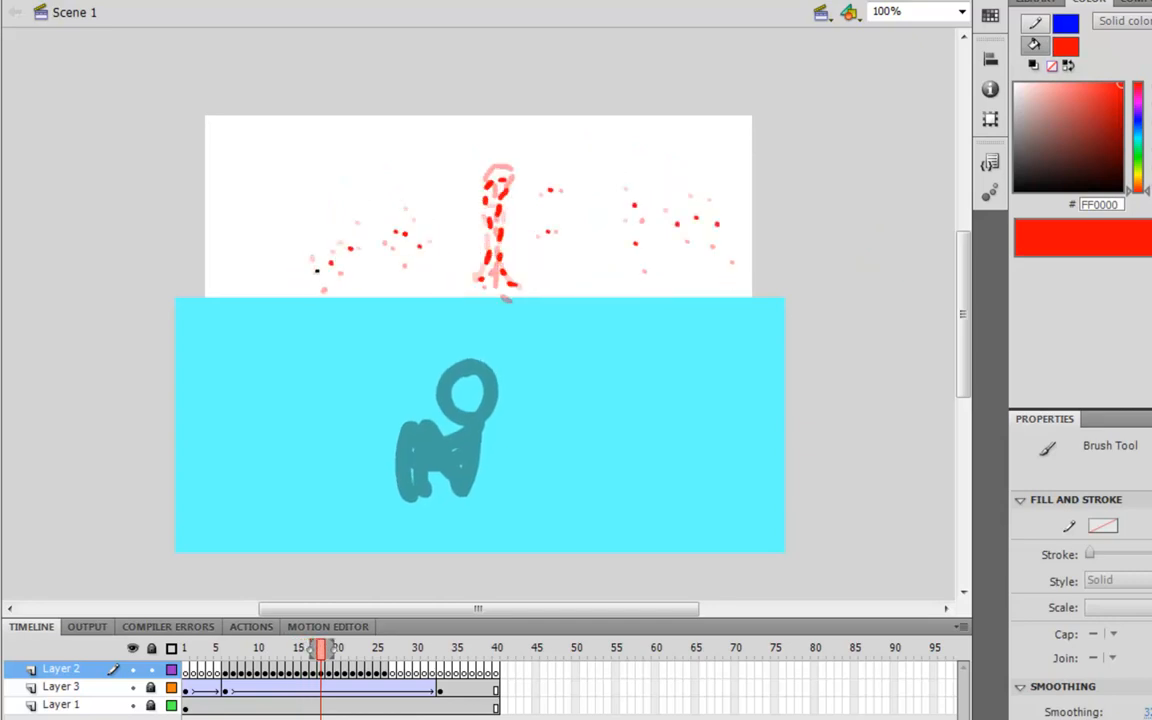
{"action": "key", "text": "period"}
{"action": "key", "text": "period"}
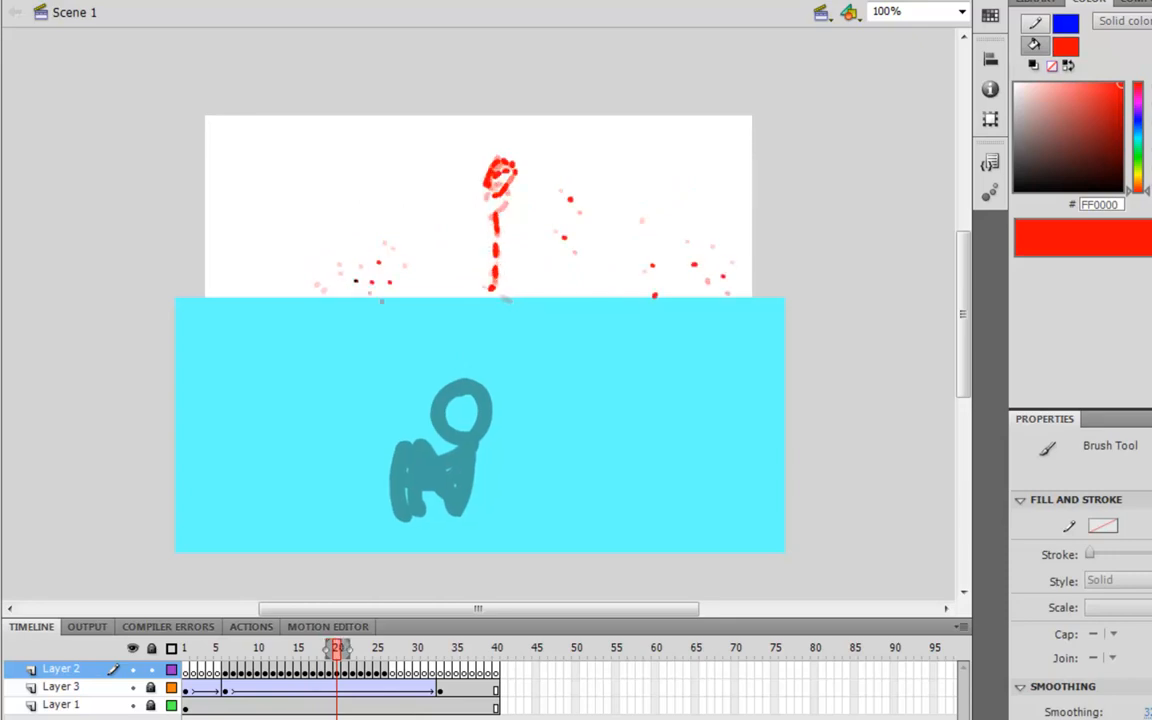
{"action": "key", "text": "period"}
{"action": "key", "text": "Return"}
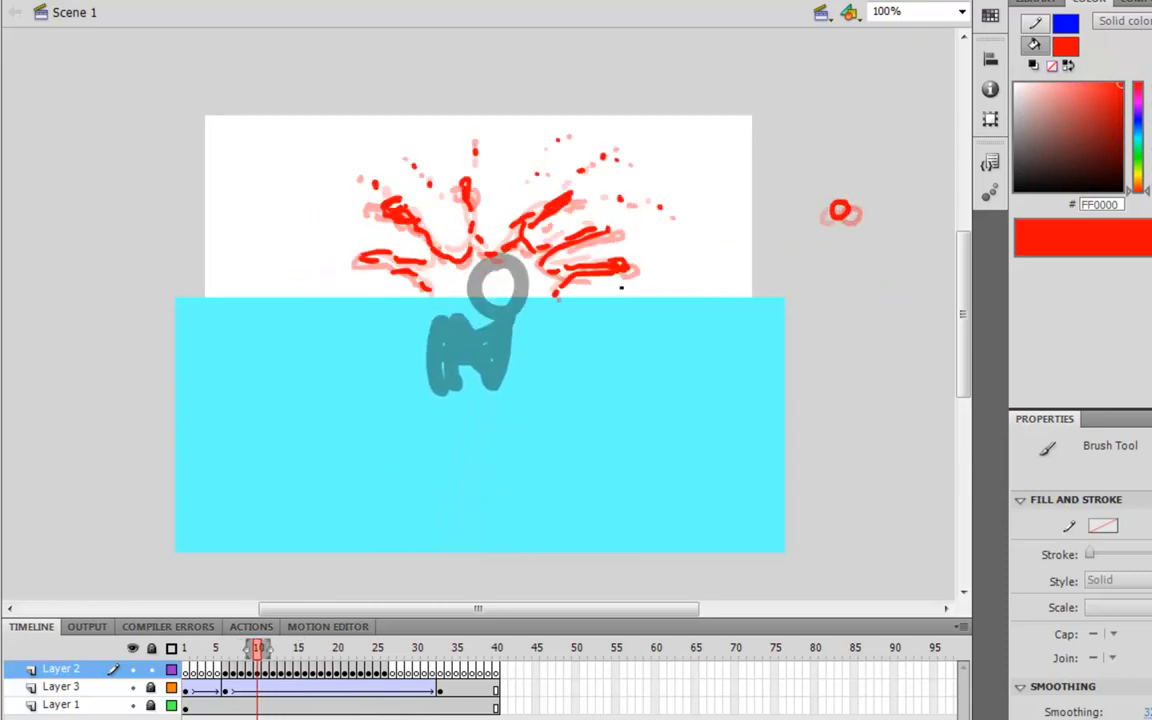
Brush a jagged edge and loose droplets where the low right splash arm meets the water in frames 14 and 15
{"action": "key", "text": "period"}
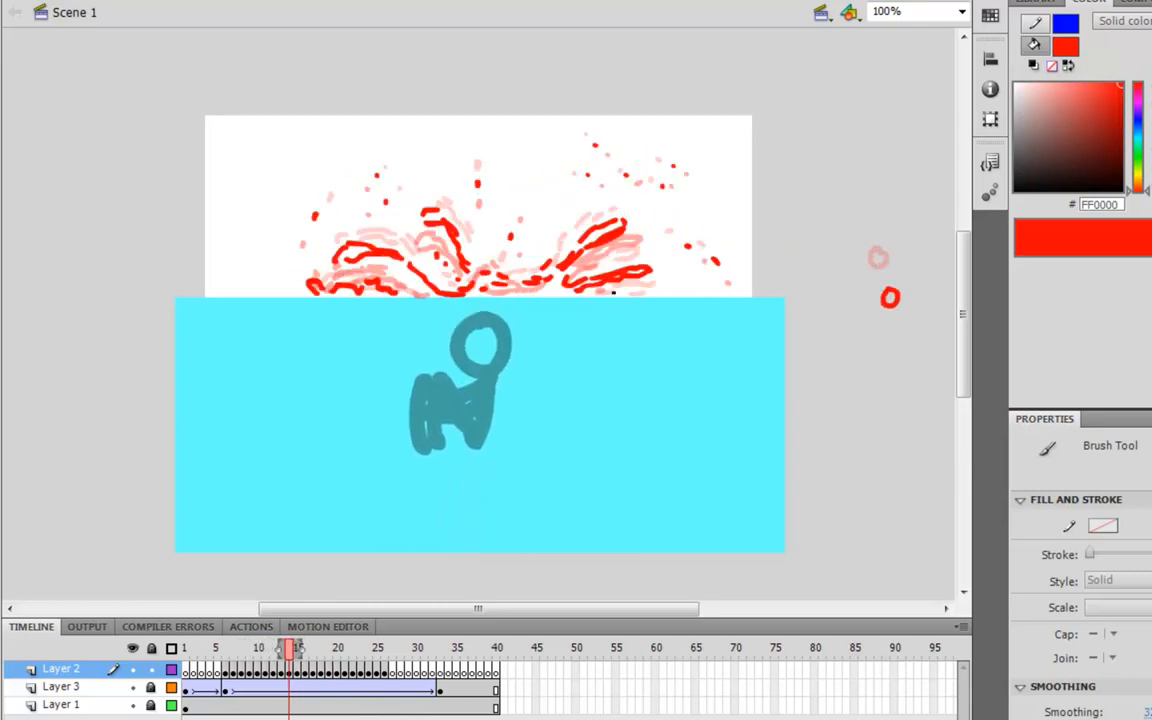
{"action": "left_click_drag", "start_coordinate": [604, 296], "coordinate": [650, 288]}
{"action": "key", "text": "period"}
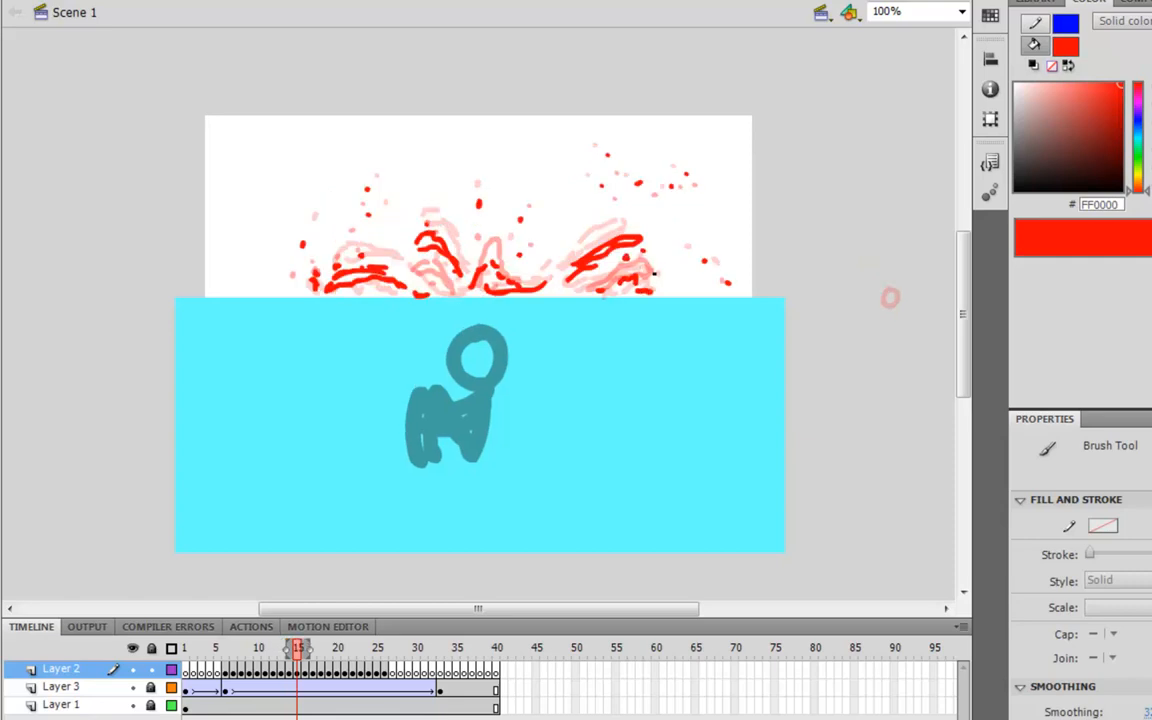
{"action": "key", "text": "period"}
{"action": "key", "text": "comma"}
{"action": "key", "text": "comma"}
{"action": "key", "text": "comma"}
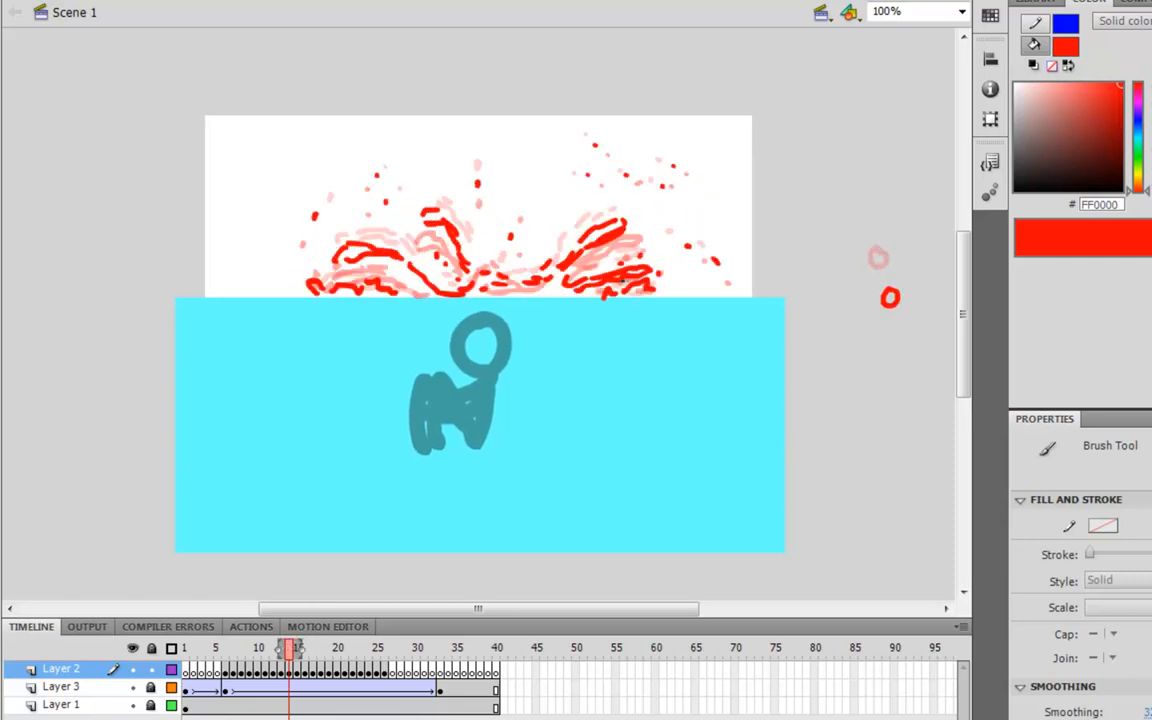
{"action": "key", "text": "period"}
{"action": "key", "text": "period"}
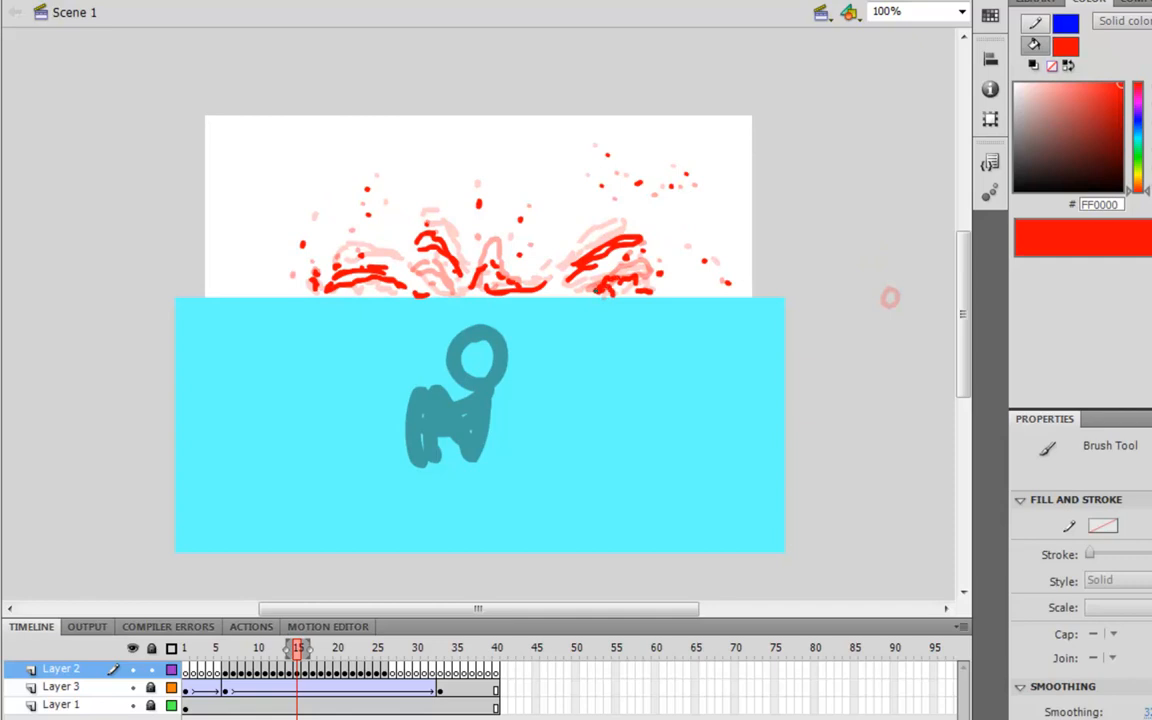
Break the low right splash arm into a jagged edge and falling droplets frame by frame from 16 to 21
{"action": "key", "text": "period"}
{"action": "key", "text": "period"}
{"action": "key", "text": "comma"}
{"action": "key", "text": "comma"}
{"action": "key", "text": "period"}
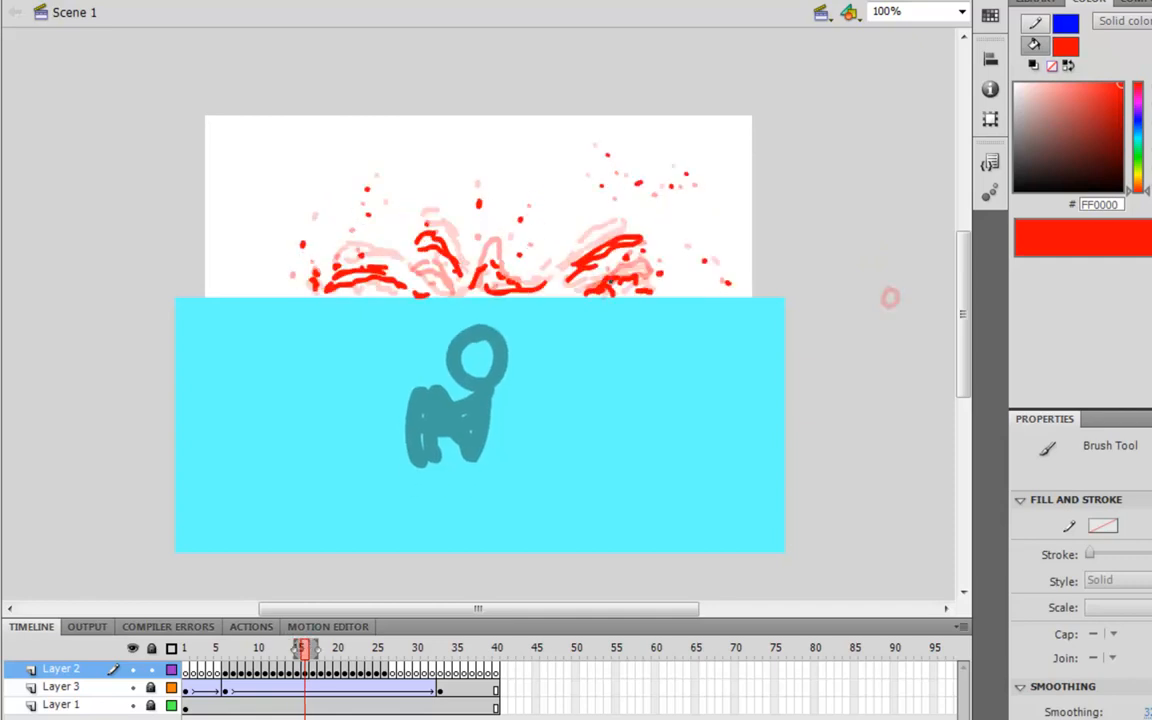
{"action": "key", "text": "period"}
{"action": "left_click_drag", "start_coordinate": [592, 297], "coordinate": [647, 285]}
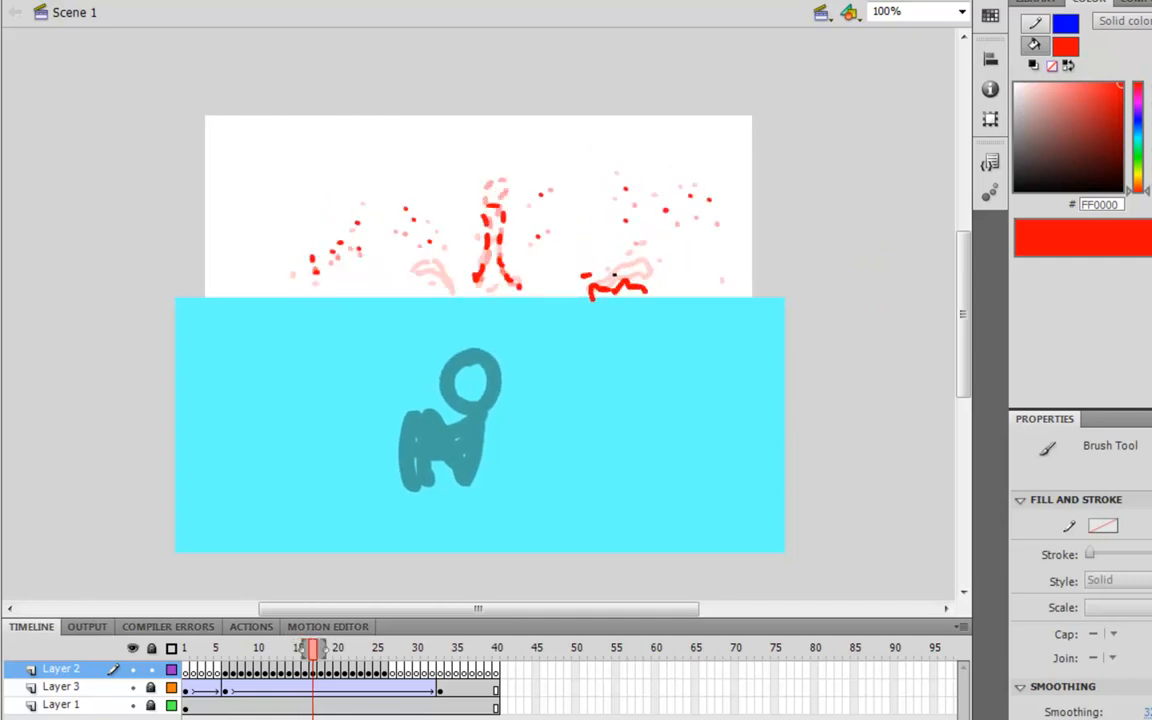
{"action": "key", "text": "period"}
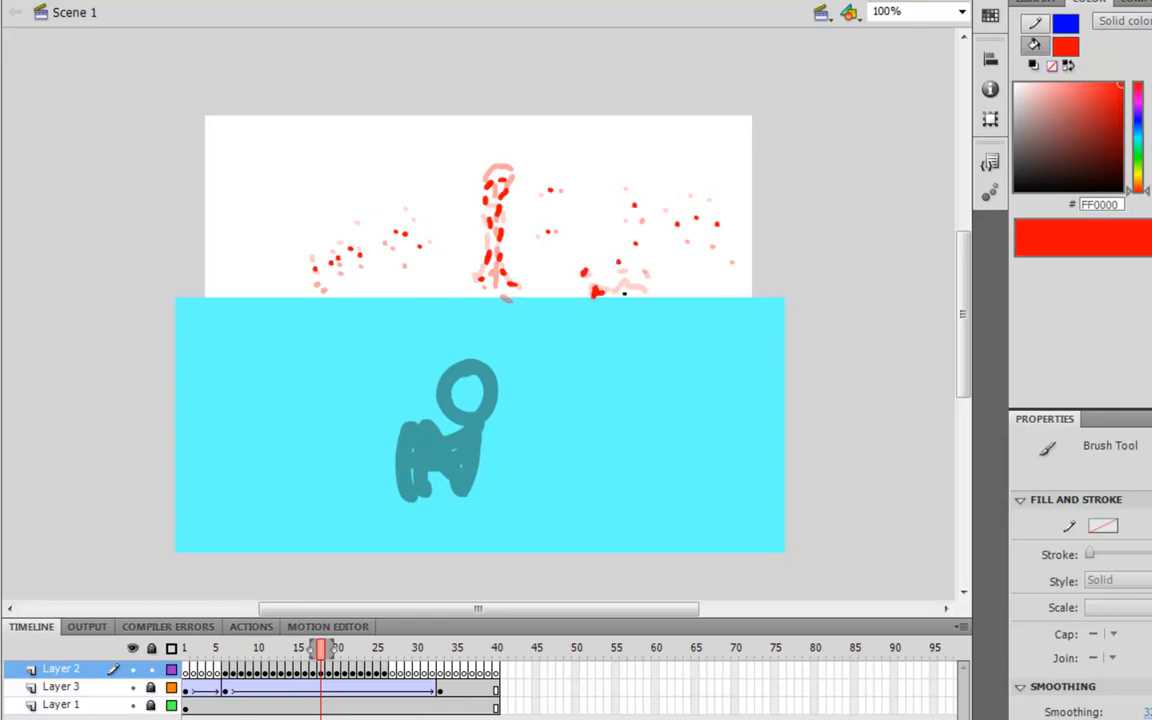
{"action": "left_click_drag", "start_coordinate": [592, 292], "coordinate": [648, 293]}
{"action": "key", "text": "period"}
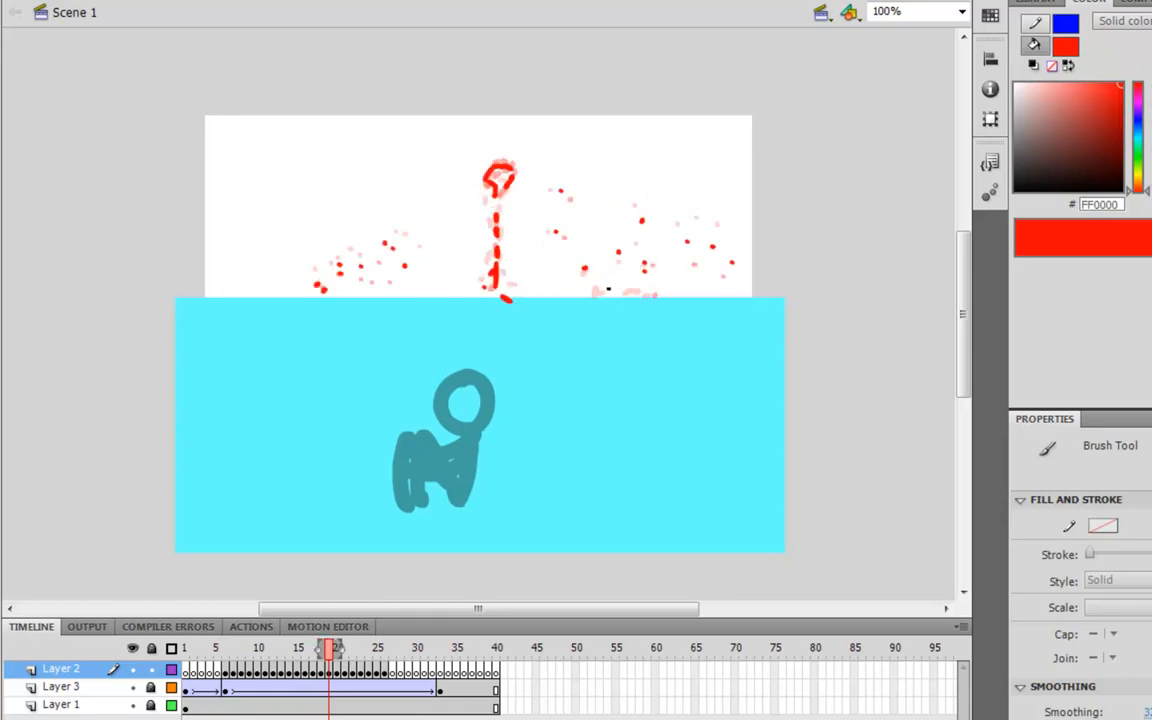
{"action": "key", "text": "period"}
{"action": "key", "text": "period"}
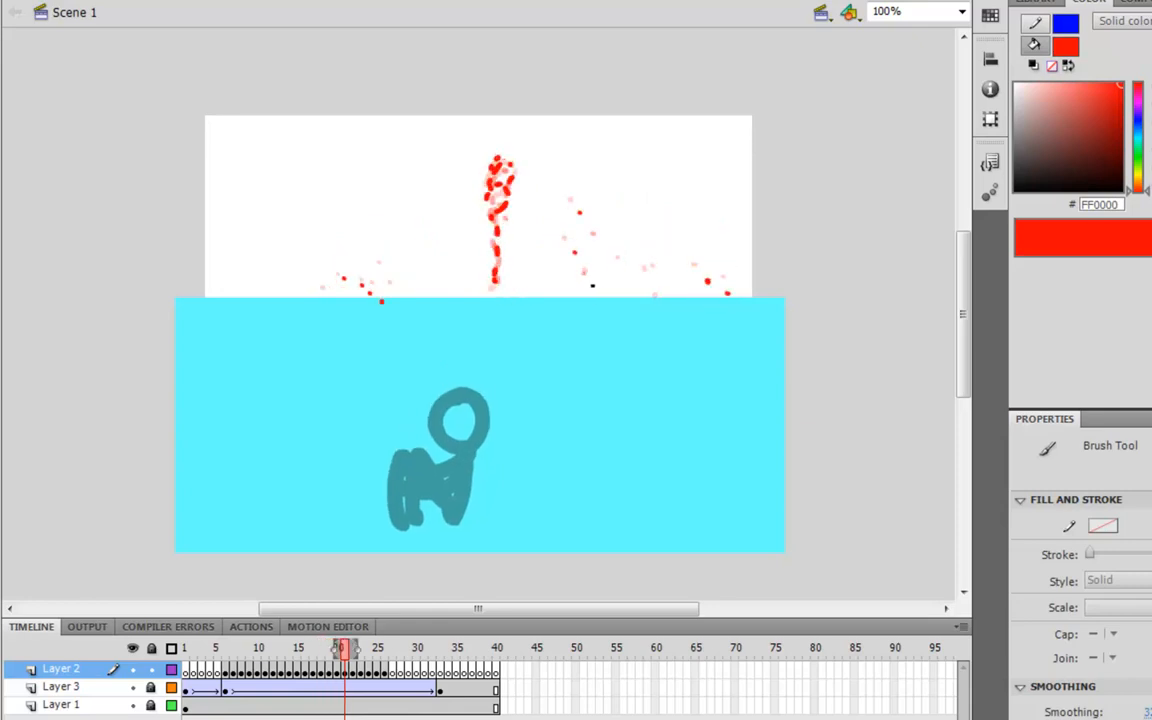
{"action": "key", "text": "period"}
Break the inner left splash arm into shrinking fragments and falling droplets frame by frame from 16 to 23
{"action": "key", "text": "comma"}
{"action": "key", "text": "comma"}
{"action": "key", "text": "comma"}
{"action": "key", "text": "comma"}
{"action": "key", "text": "comma"}
{"action": "key", "text": "comma"}
{"action": "key", "text": "comma"}
{"action": "key", "text": "comma"}
{"action": "key", "text": "comma"}
{"action": "key", "text": "period"}
{"action": "key", "text": "period"}
{"action": "key", "text": "period"}
{"action": "mouse_move", "coordinate": [328, 290]}
{"action": "left_mouse_down"}
{"action": "mouse_move", "coordinate": [407, 295]}
{"action": "mouse_move", "coordinate": [342, 268]}
{"action": "mouse_move", "coordinate": [344, 292]}
{"action": "mouse_move", "coordinate": [395, 275]}
{"action": "mouse_move", "coordinate": [403, 293]}
{"action": "mouse_move", "coordinate": [343, 295]}
{"action": "mouse_move", "coordinate": [348, 278]}
{"action": "mouse_move", "coordinate": [340, 298]}
{"action": "mouse_move", "coordinate": [368, 267]}
{"action": "mouse_move", "coordinate": [368, 290]}
{"action": "mouse_move", "coordinate": [401, 280]}
{"action": "mouse_move", "coordinate": [364, 280]}
{"action": "mouse_move", "coordinate": [398, 293]}
{"action": "mouse_move", "coordinate": [408, 258]}
{"action": "mouse_move", "coordinate": [398, 270]}
{"action": "mouse_move", "coordinate": [372, 254]}
{"action": "mouse_move", "coordinate": [398, 292]}
{"action": "left_mouse_up"}
{"action": "key", "text": "period"}
{"action": "key", "text": "period"}
{"action": "key", "text": "period"}
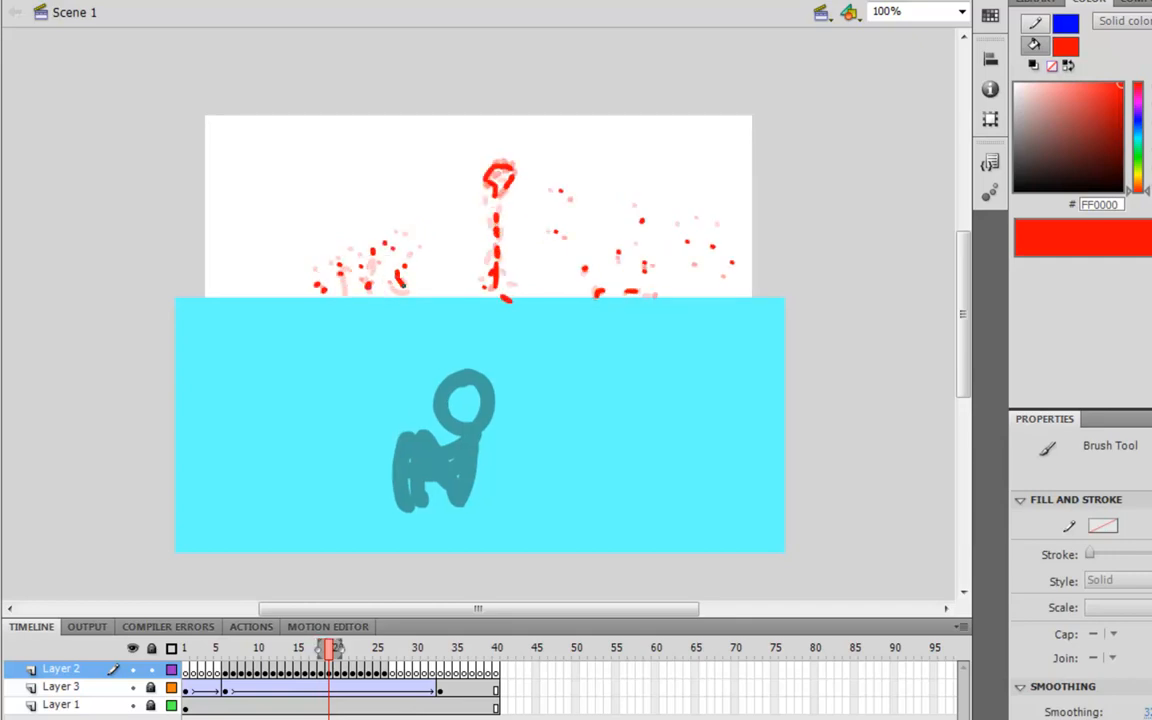
{"action": "key", "text": "period"}
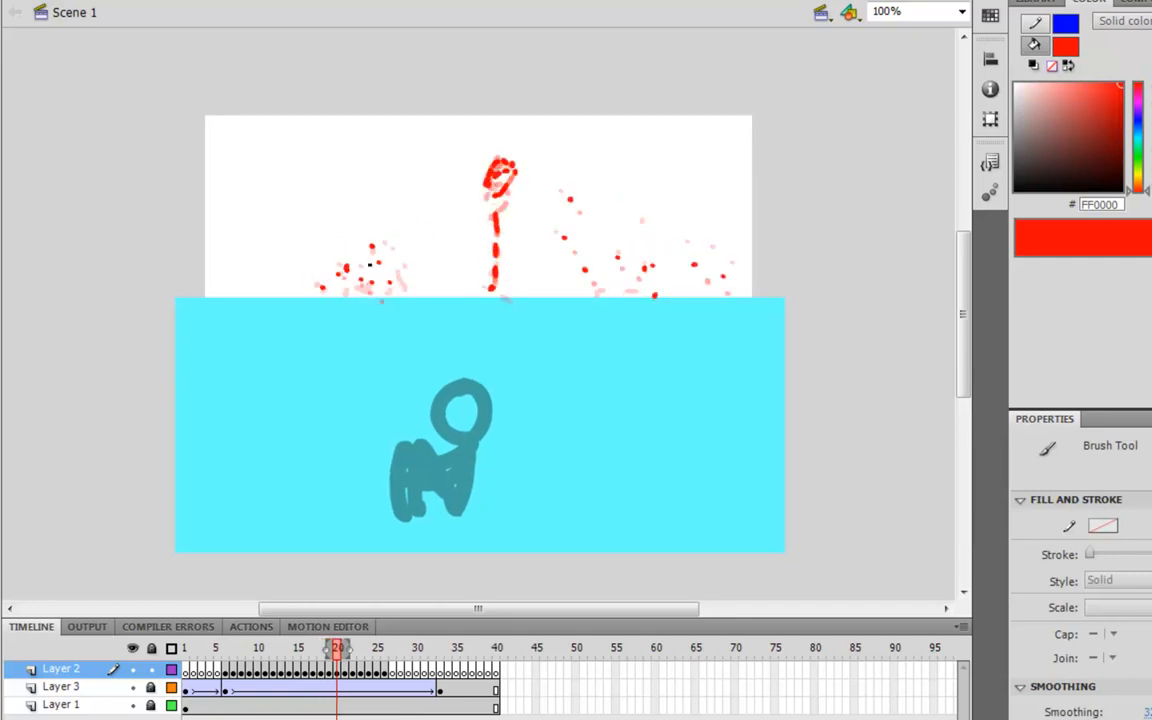
{"action": "key", "text": "period"}
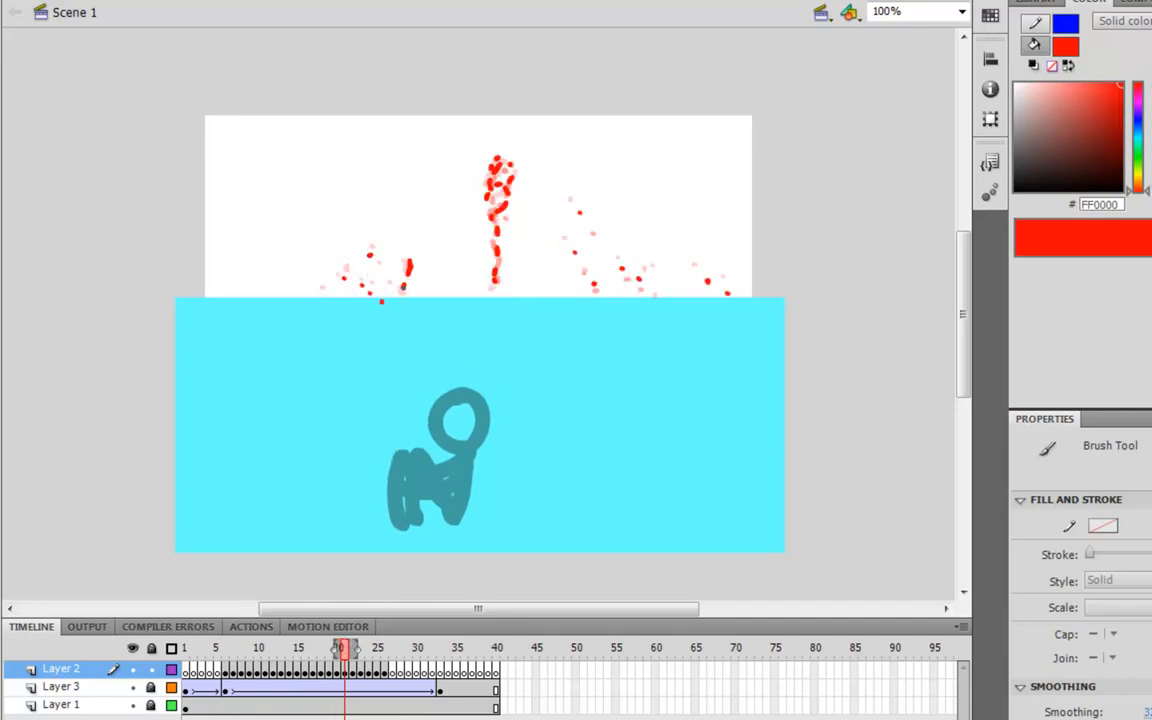
{"action": "key", "text": "period"}
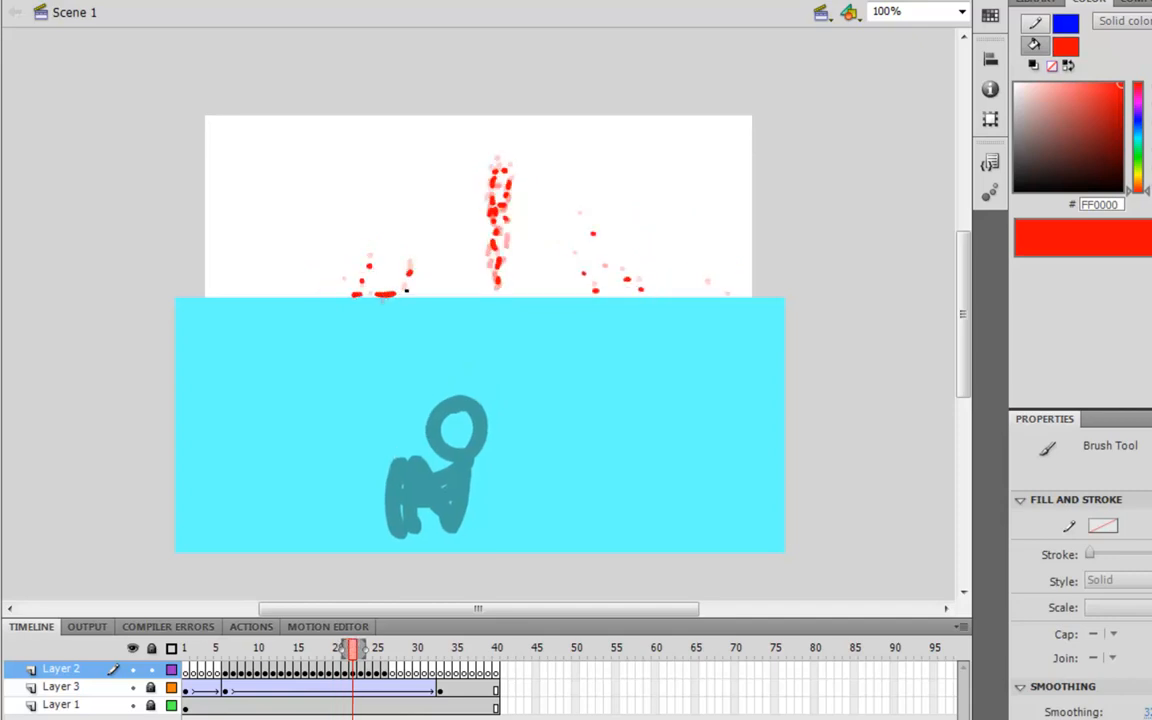
{"action": "key", "text": "period"}
Step back through the earlier frames and play the animation to check the splash breaking up
{"action": "key", "text": "comma"}
{"action": "key", "text": "comma"}
{"action": "key", "text": "comma"}
{"action": "key", "text": "comma"}
{"action": "key", "text": "comma"}
{"action": "key", "text": "comma"}
{"action": "key", "text": "comma"}
{"action": "key", "text": "comma"}
{"action": "key", "text": "comma"}
{"action": "key", "text": "comma"}
{"action": "key", "text": "comma"}
{"action": "key", "text": "comma"}
{"action": "key", "text": "comma"}
{"action": "key", "text": "comma"}
{"action": "key", "text": "comma"}
{"action": "key", "text": "comma"}
{"action": "key", "text": "comma"}
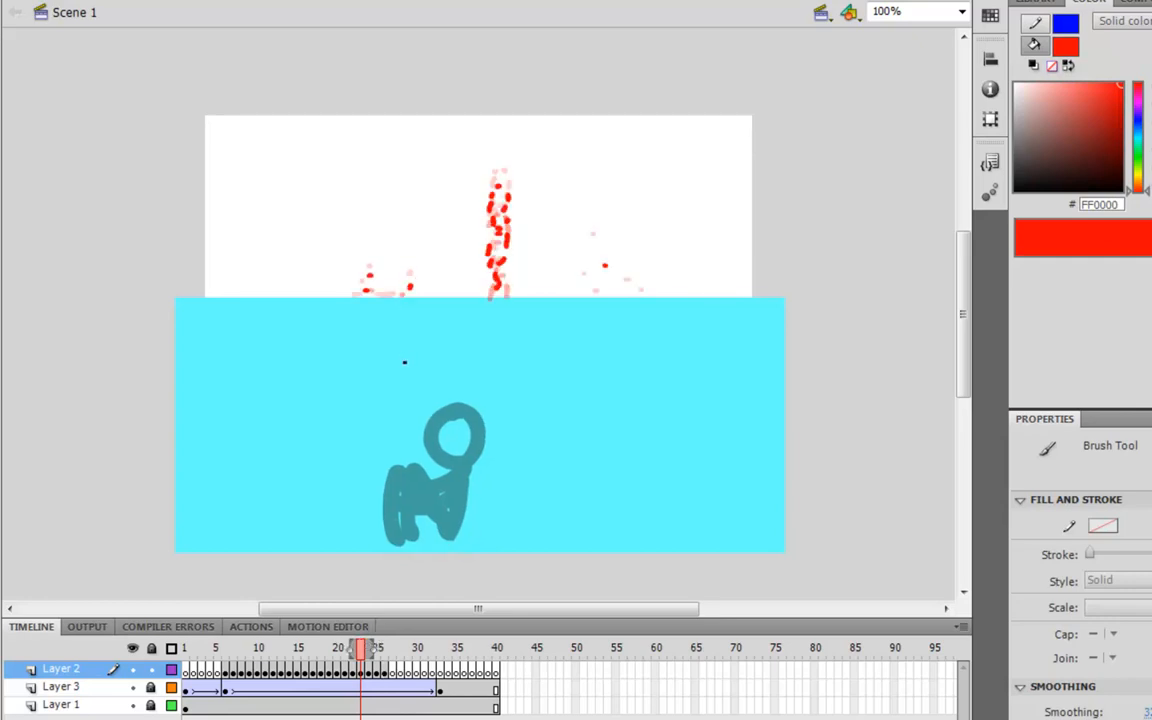
{"action": "key", "text": "Return"}
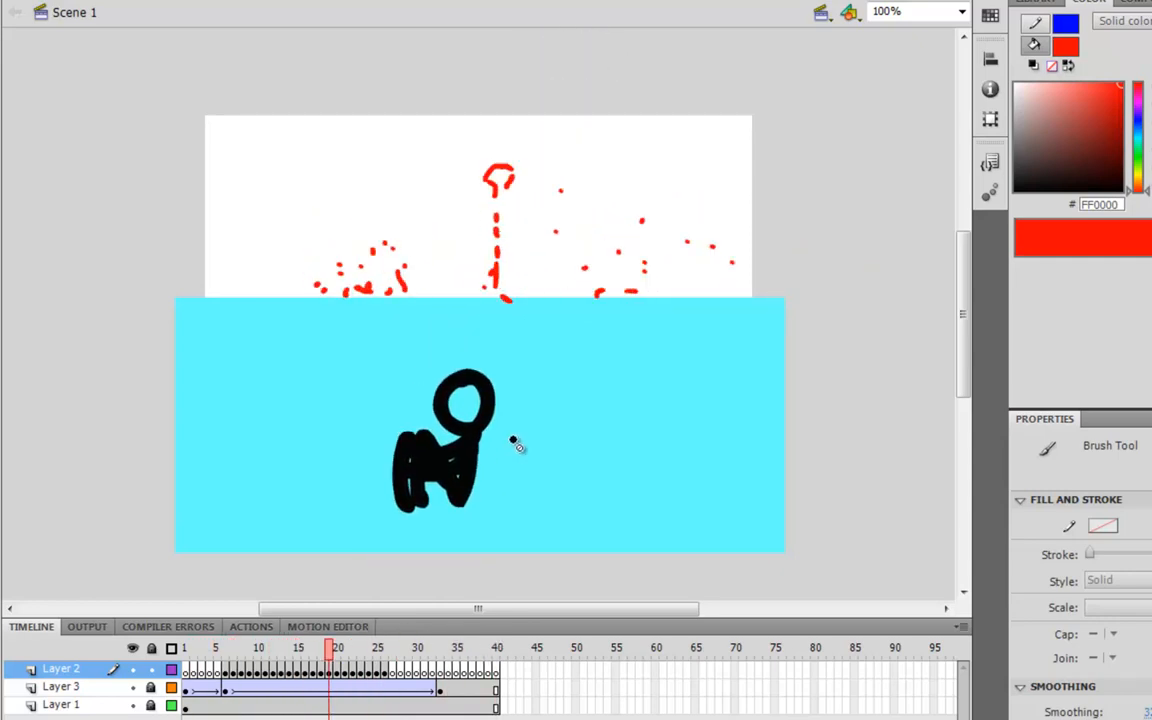
From frame 6 of Layer 2, enable editing of multiple frames and extend the range to frame 26
{"action": "left_click", "coordinate": [238, 670]}
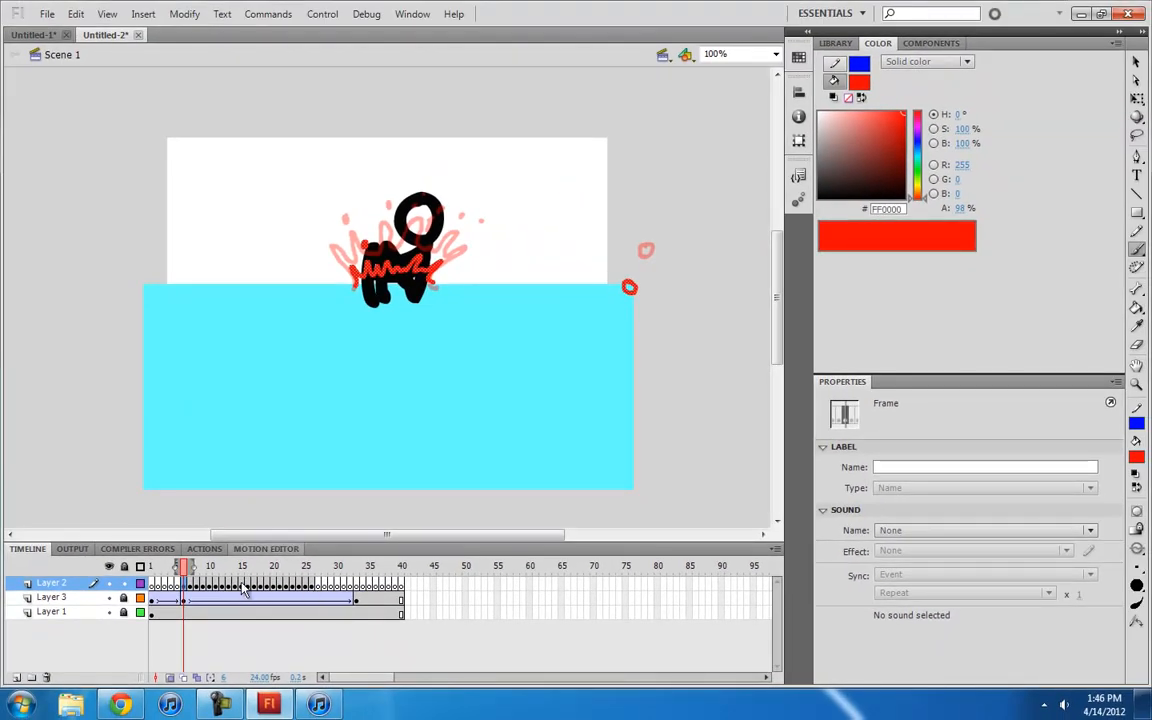
{"action": "left_click", "coordinate": [191, 588]}
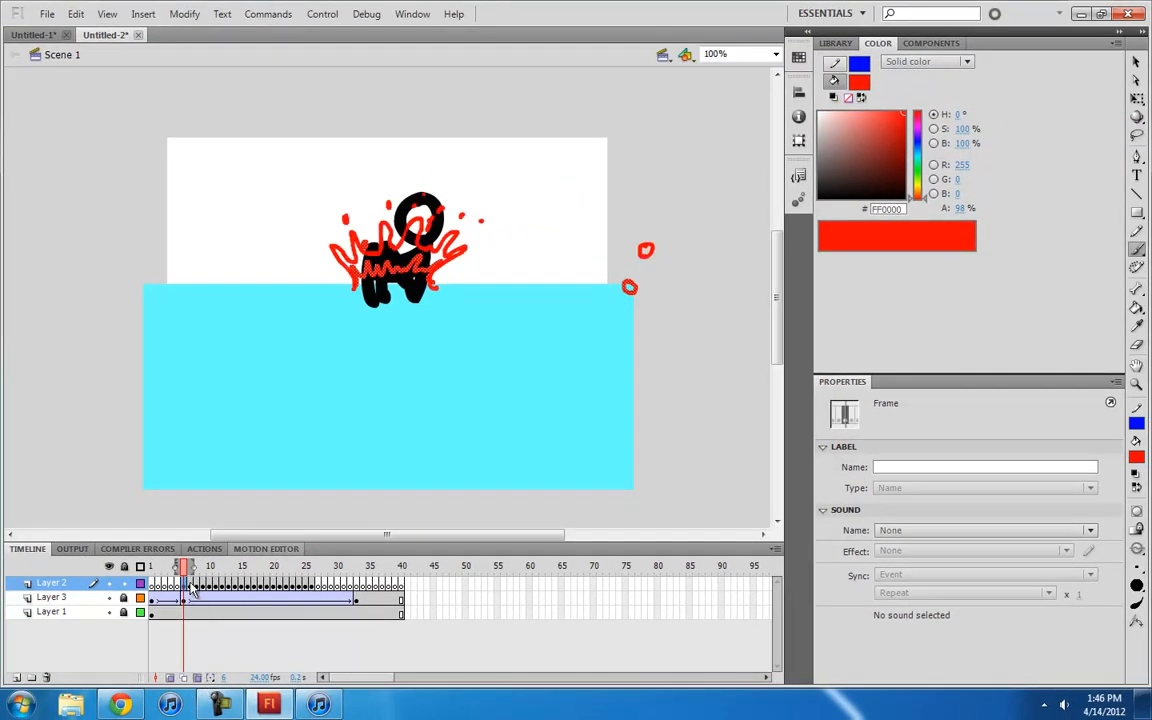
{"action": "left_click", "coordinate": [199, 681]}
{"action": "left_click_drag", "start_coordinate": [188, 566], "coordinate": [312, 566]}
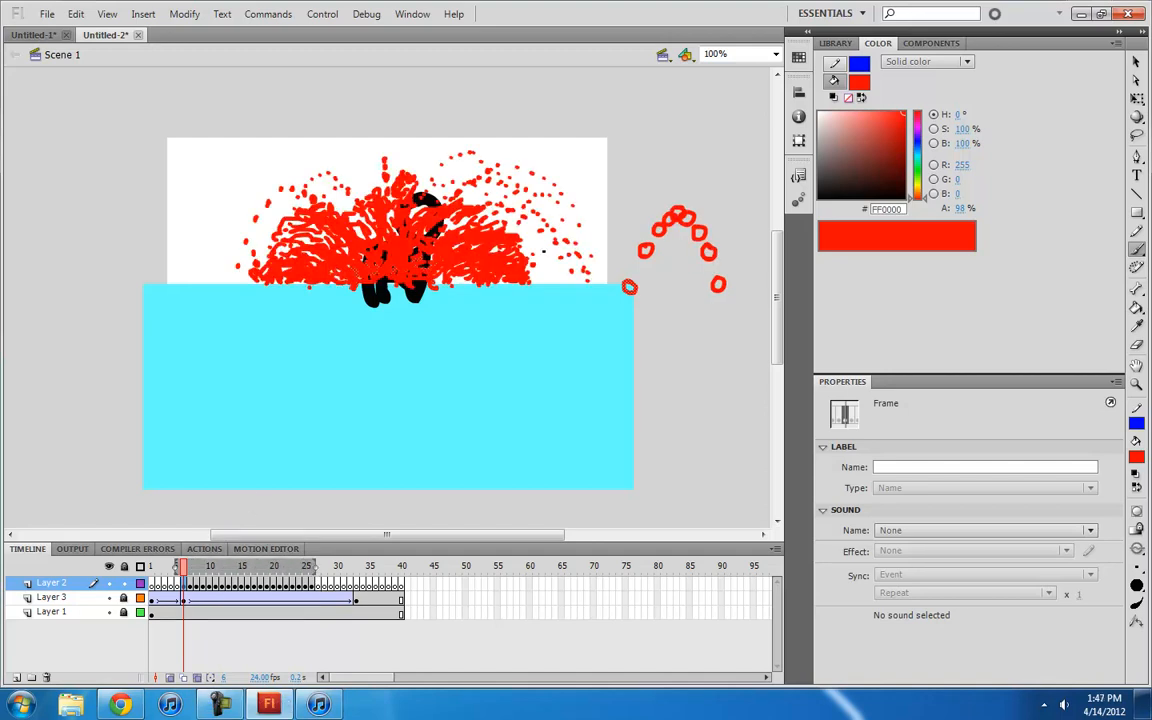
Select the splash drawings across all the frames in range and recolour their fill to the water's light blue, 69FFFF
{"action": "left_click", "coordinate": [1130, 66]}
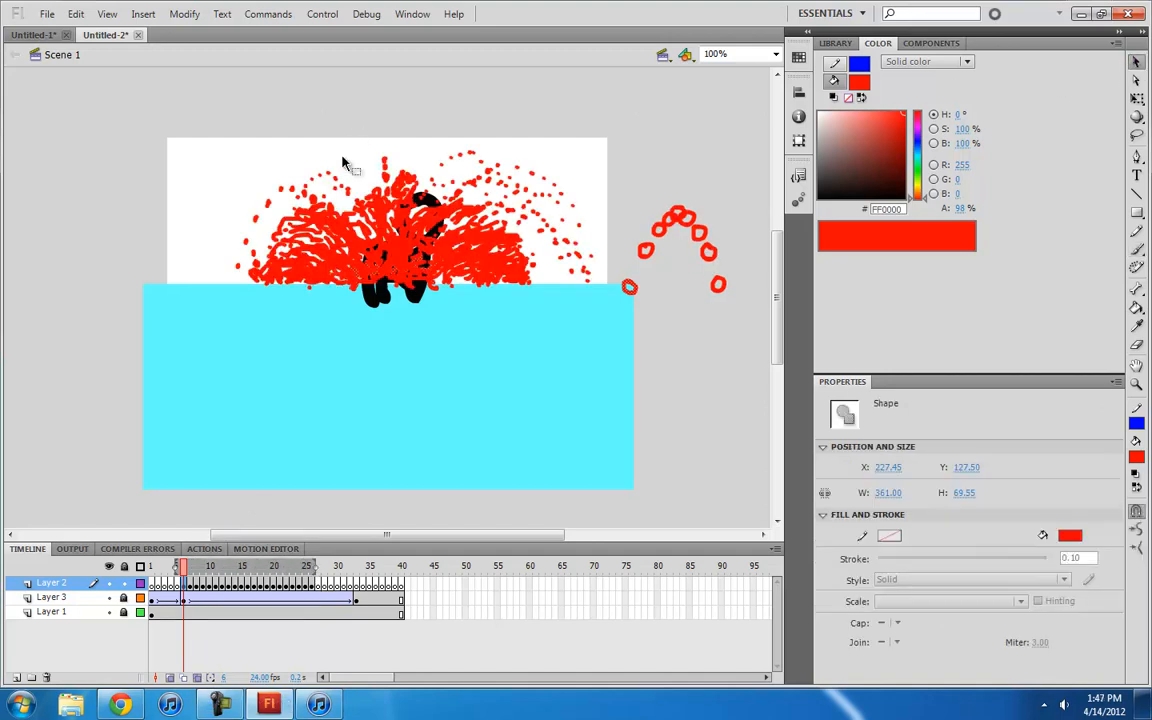
{"action": "mouse_move", "coordinate": [194, 97]}
{"action": "left_mouse_down"}
{"action": "mouse_move", "coordinate": [482, 253]}
{"action": "mouse_move", "coordinate": [615, 343]}
{"action": "mouse_move", "coordinate": [603, 343]}
{"action": "left_mouse_up"}
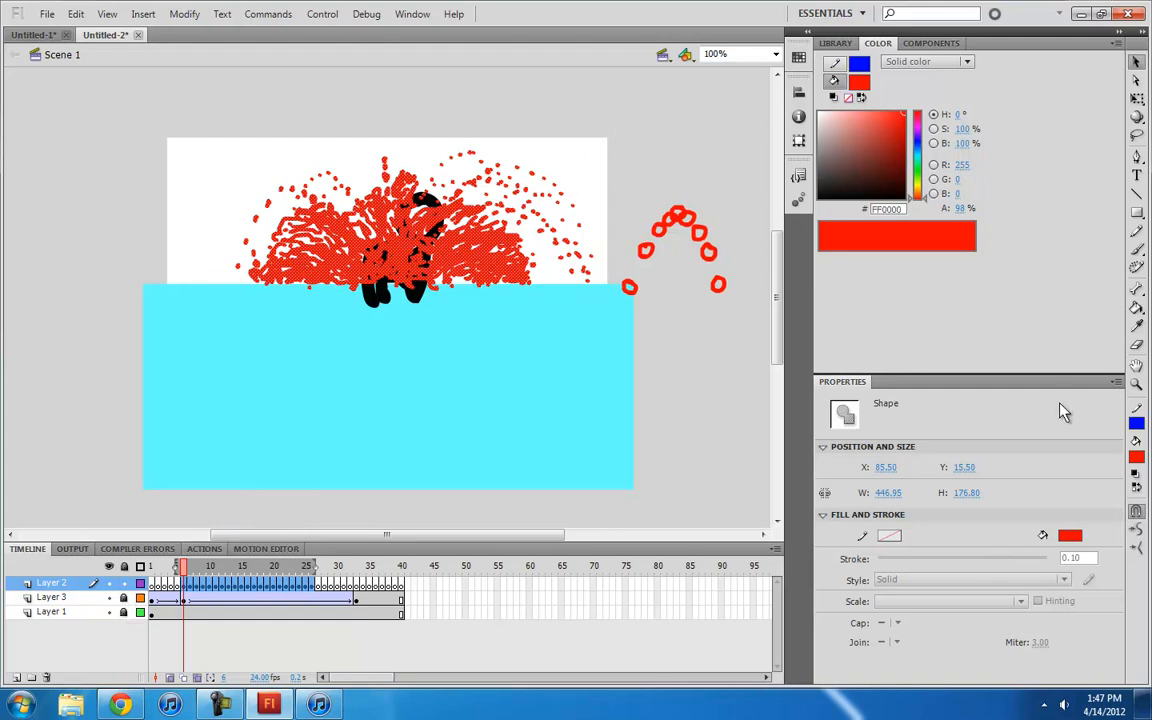
{"action": "left_click", "coordinate": [1136, 458]}
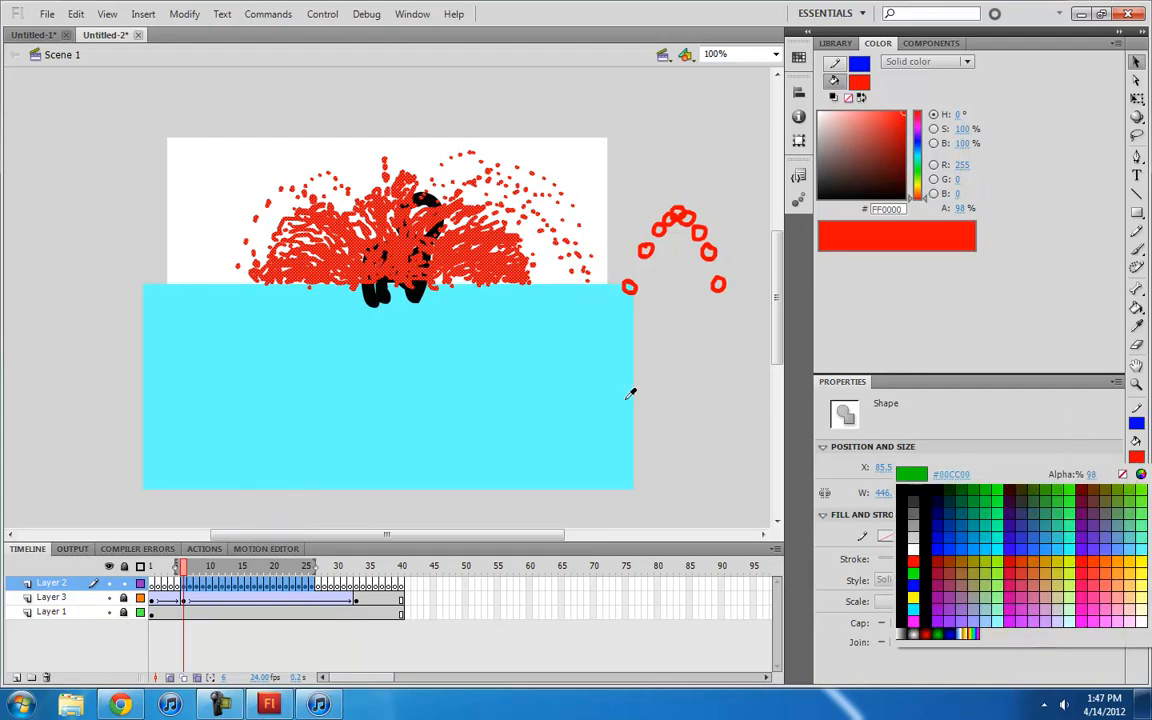
{"action": "left_click", "coordinate": [483, 348]}
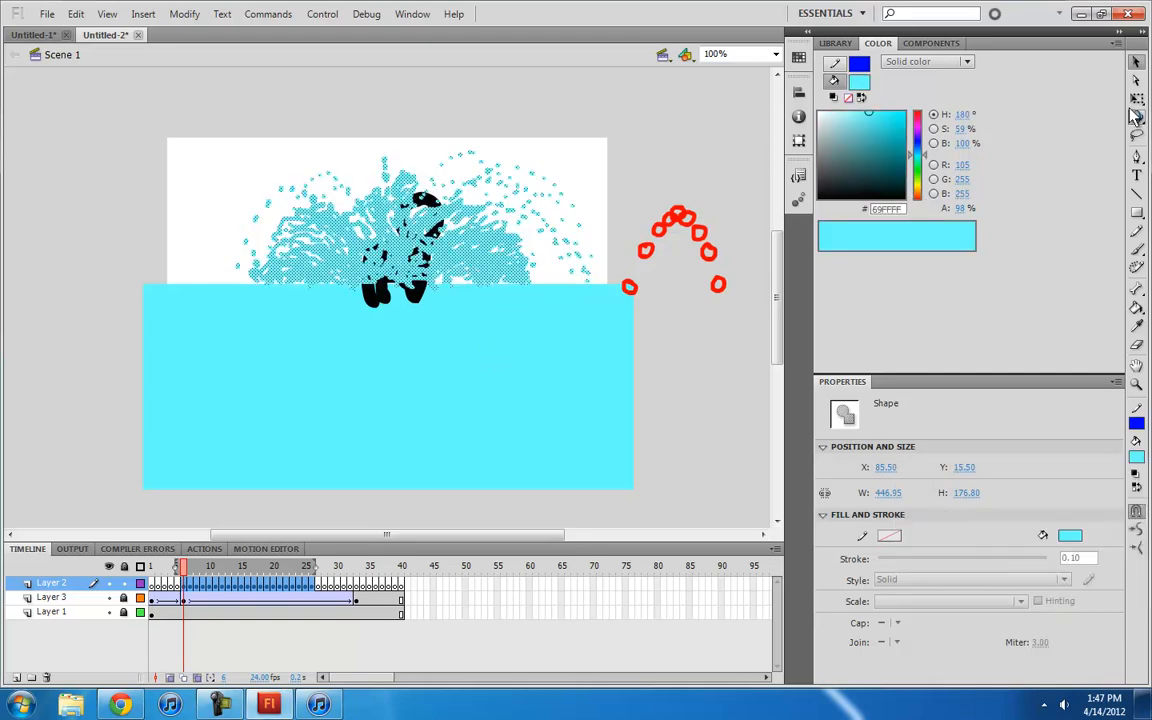
{"action": "left_click", "coordinate": [184, 585]}
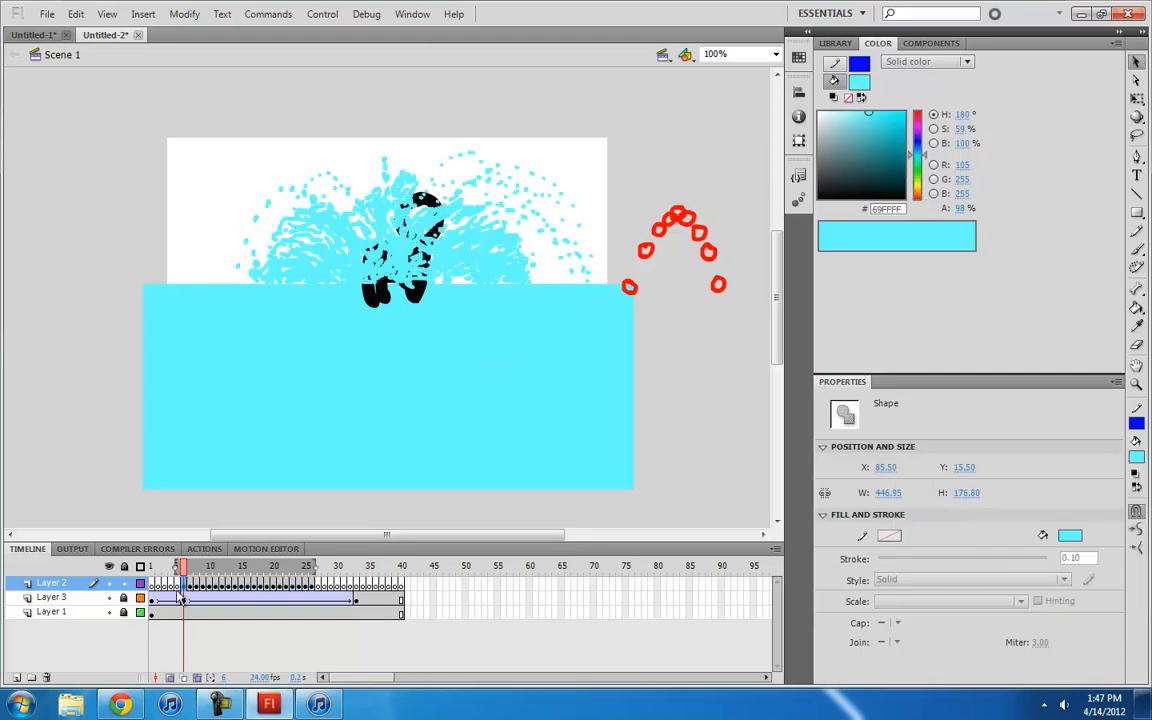
Turn off multiple-frame editing and onion skinning, and play the recoloured splash
{"action": "left_click", "coordinate": [196, 679]}
{"action": "left_click", "coordinate": [172, 583]}
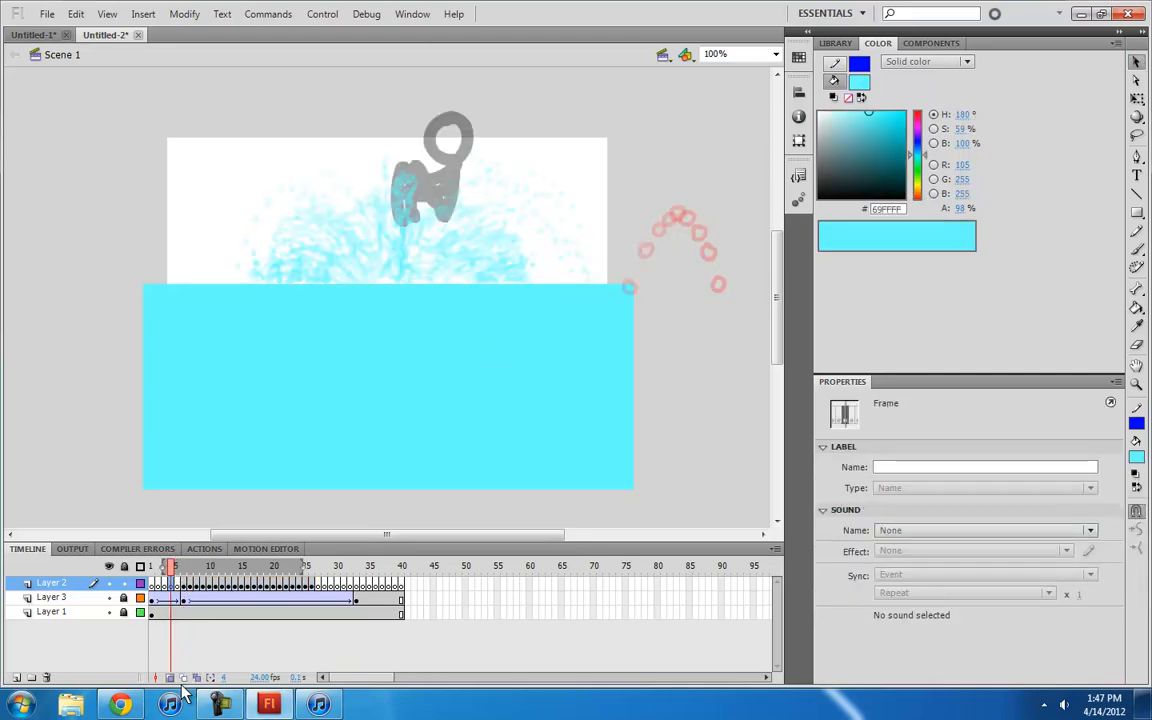
{"action": "left_click", "coordinate": [170, 679]}
{"action": "key", "text": "Return"}
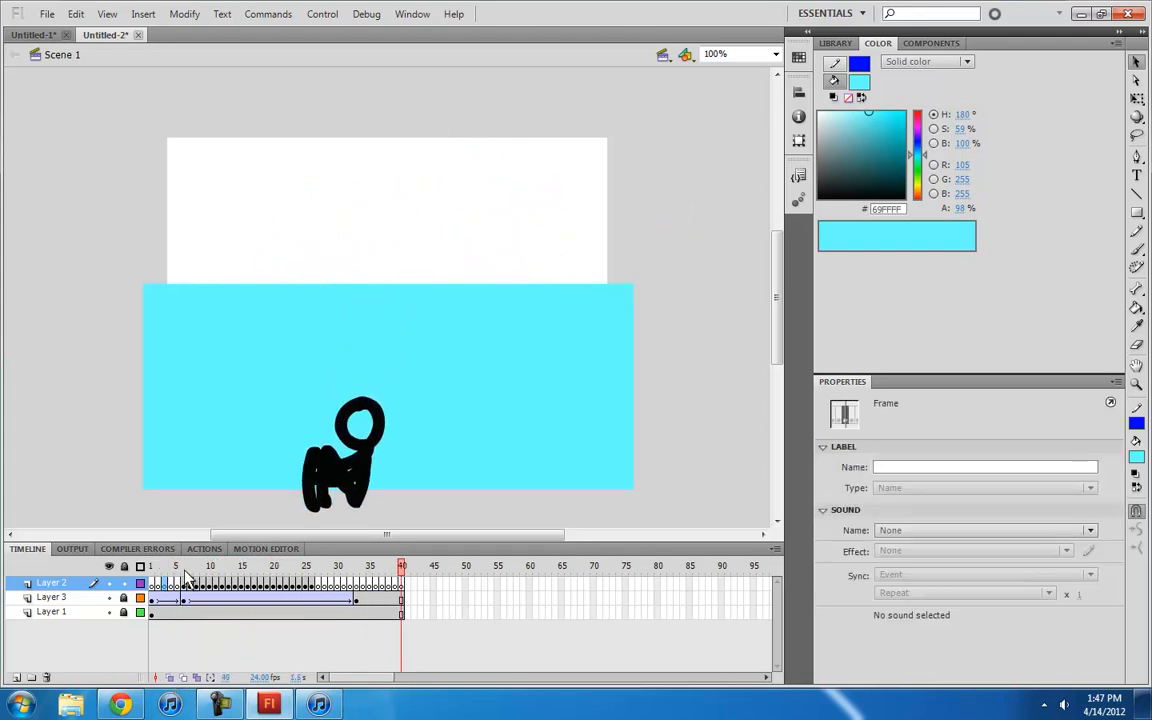
Add a new layer above Layer 2 with blank keyframes from frame 6 to frame 40
{"action": "left_click_drag", "start_coordinate": [168, 568], "coordinate": [402, 590]}
{"action": "left_click", "coordinate": [16, 677]}
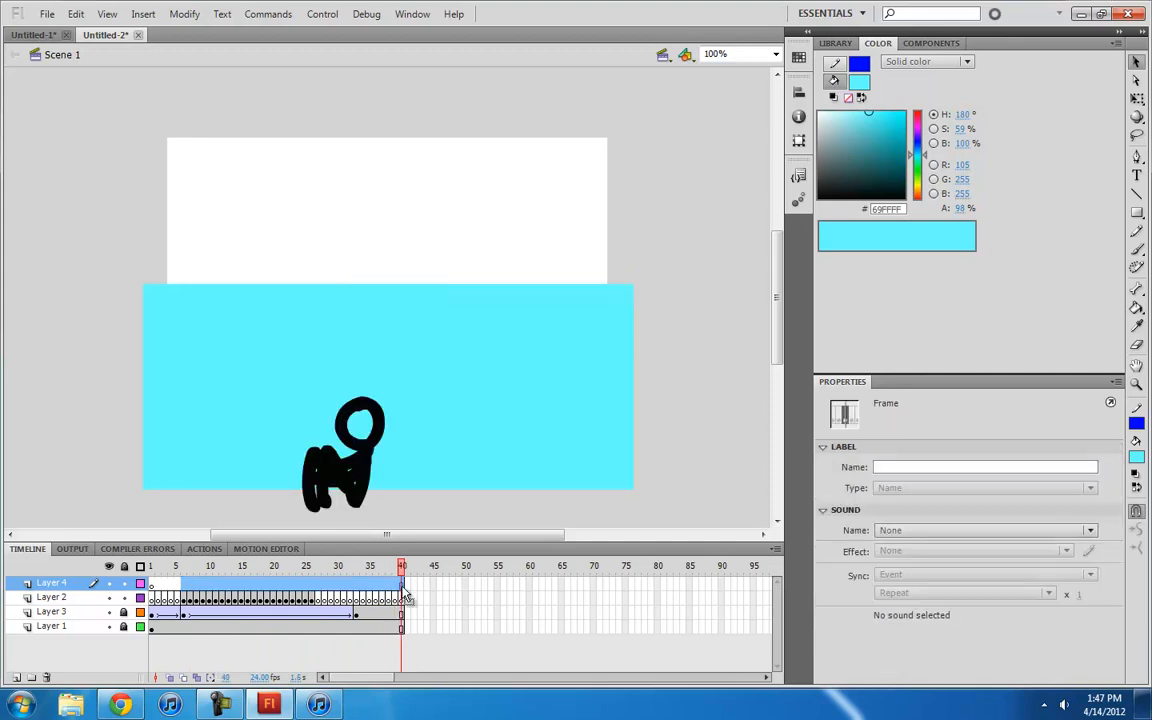
{"action": "left_click", "coordinate": [188, 588]}
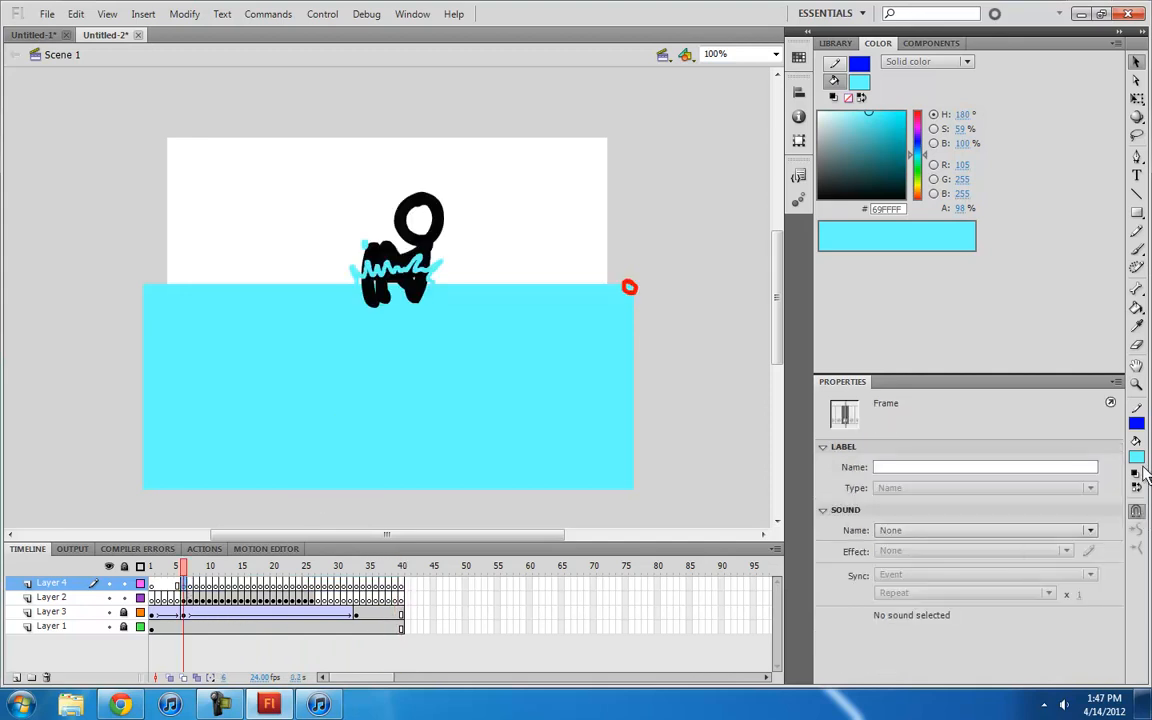
Brush a light blue fill at 68% alpha with a larger brush inside the frame 6 splash outline on Layer 4
{"action": "left_click", "coordinate": [1136, 230]}
{"action": "left_click", "coordinate": [1136, 248]}
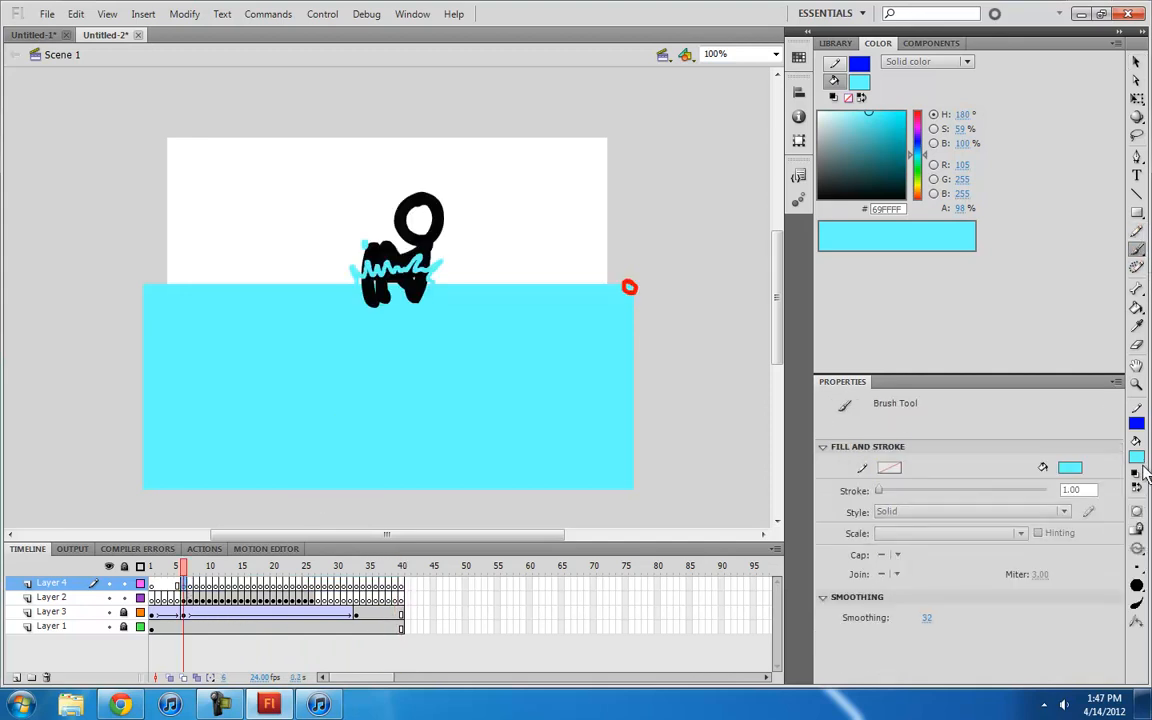
{"action": "left_click", "coordinate": [1137, 567]}
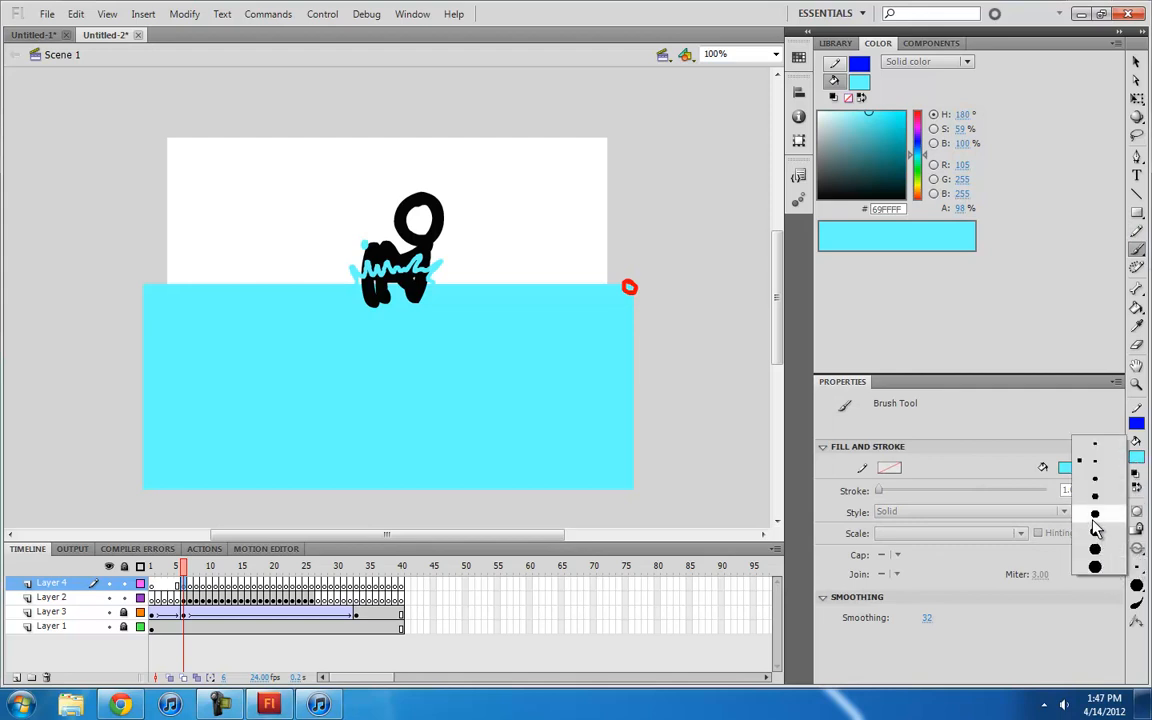
{"action": "left_click", "coordinate": [1094, 531]}
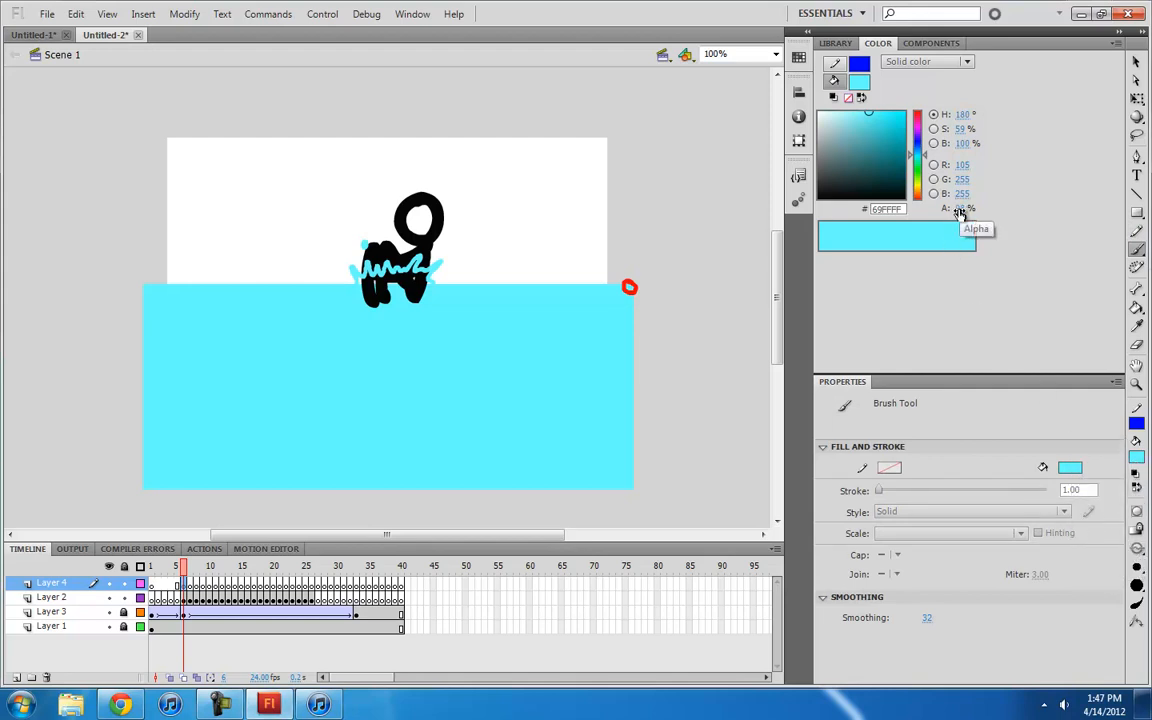
{"action": "left_click", "coordinate": [959, 209]}
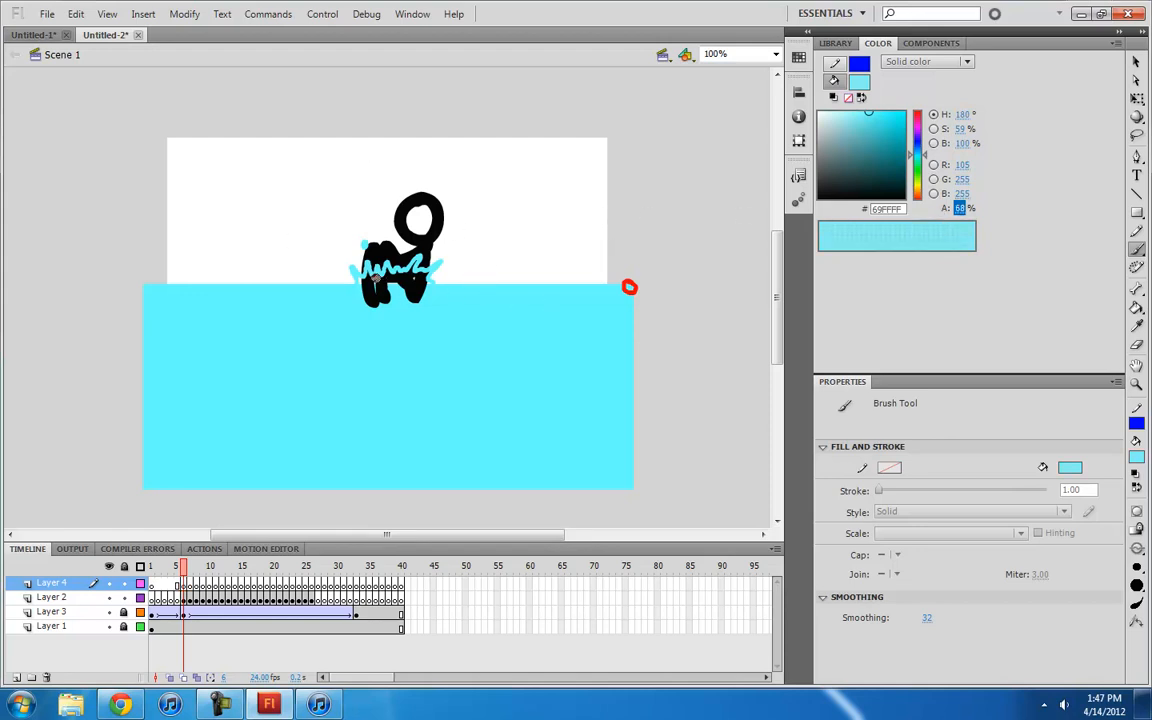
{"action": "mouse_move", "coordinate": [364, 276]}
{"action": "left_mouse_down"}
{"action": "mouse_move", "coordinate": [352, 256]}
{"action": "mouse_move", "coordinate": [418, 282]}
{"action": "left_mouse_up"}
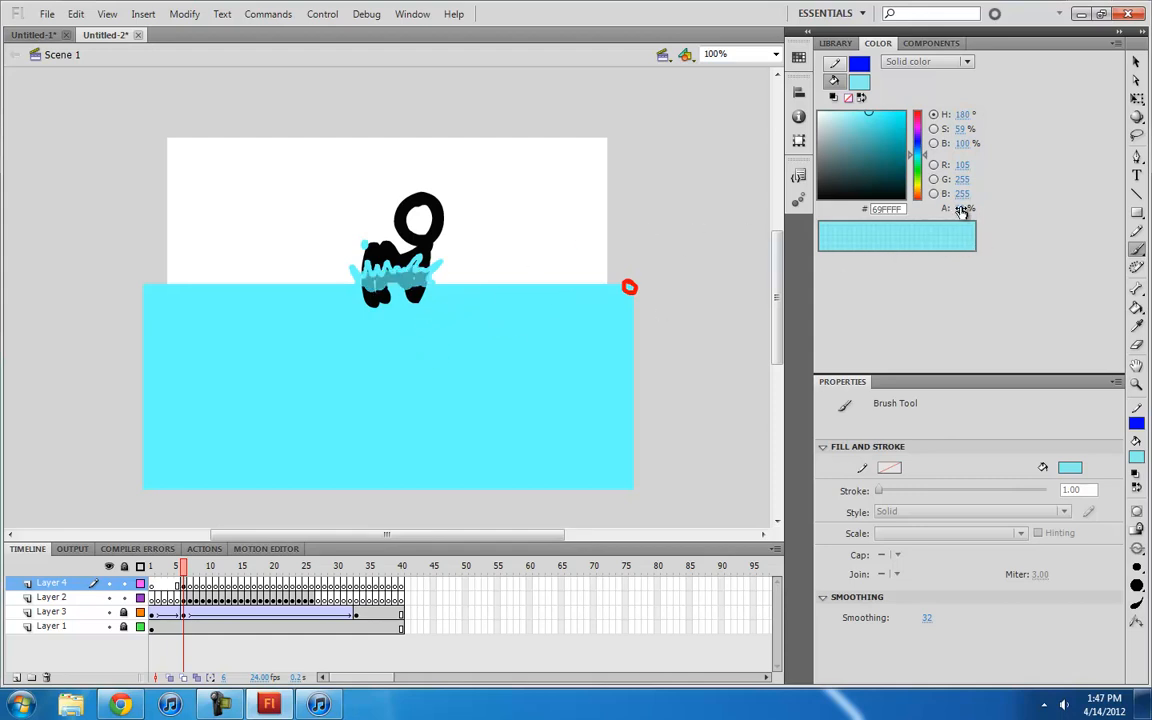
Set the alpha of the brushed splash fill in frame 6 to 82%
{"action": "left_click_drag", "start_coordinate": [958, 209], "coordinate": [980, 208]}
{"action": "key", "text": "b"}
{"action": "key", "text": "v"}
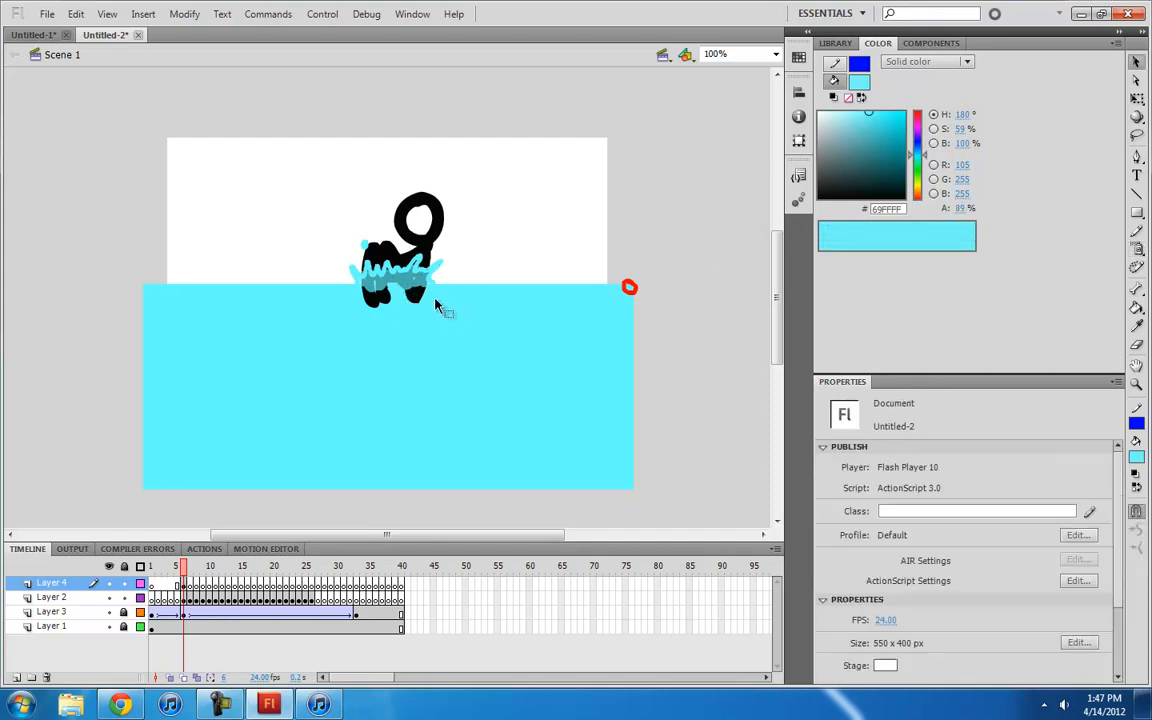
{"action": "left_click", "coordinate": [428, 301]}
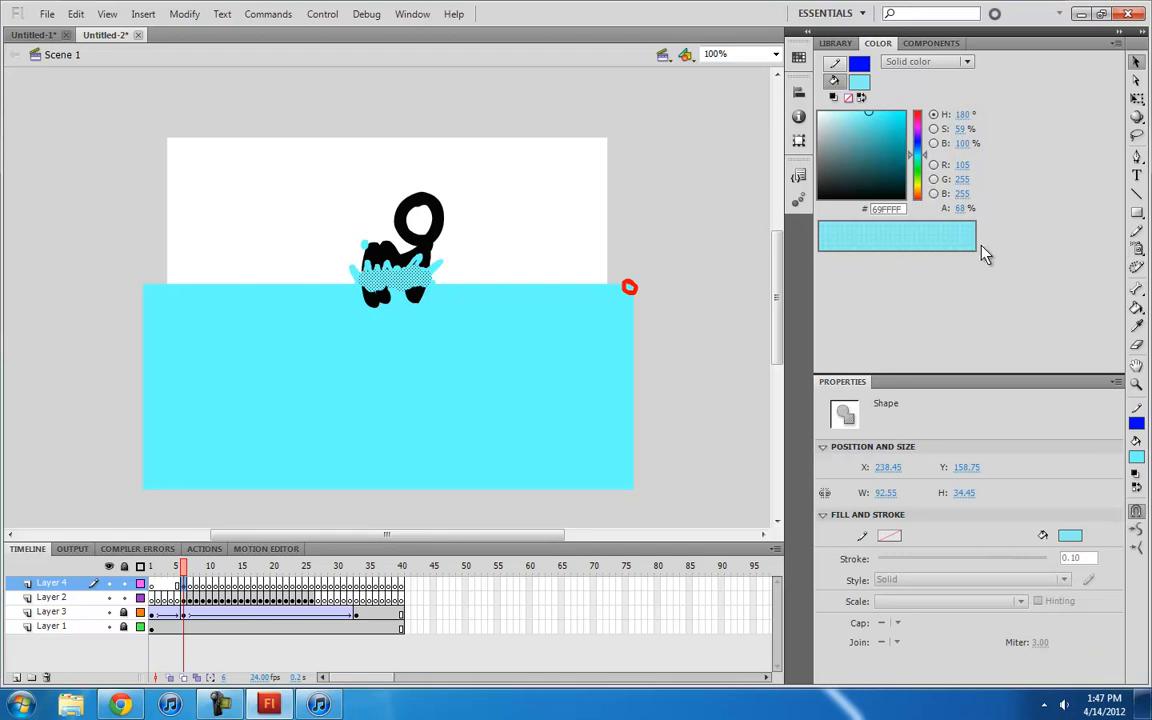
{"action": "left_click_drag", "start_coordinate": [959, 209], "coordinate": [973, 210]}
{"action": "left_click", "coordinate": [425, 300]}
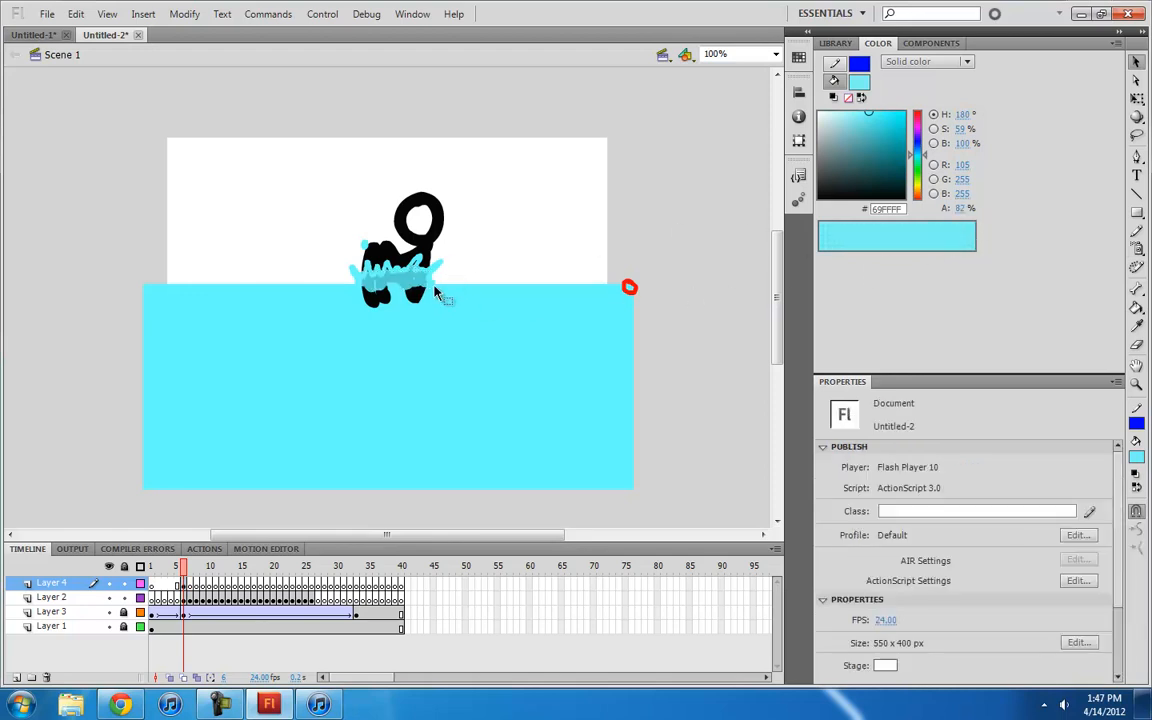
Brush the translucent light blue fill inside the splash outlines in frames 7 and 8 of Layer 4
{"action": "key", "text": "b"}
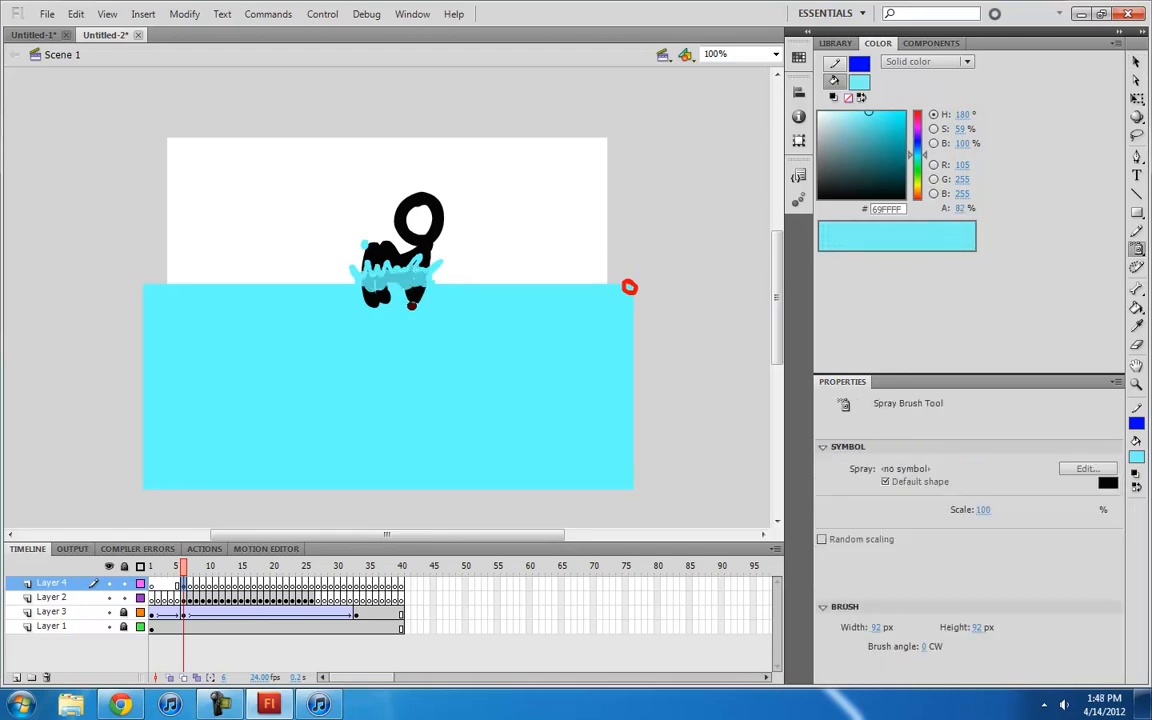
{"action": "key", "text": "b"}
{"action": "key", "text": "period"}
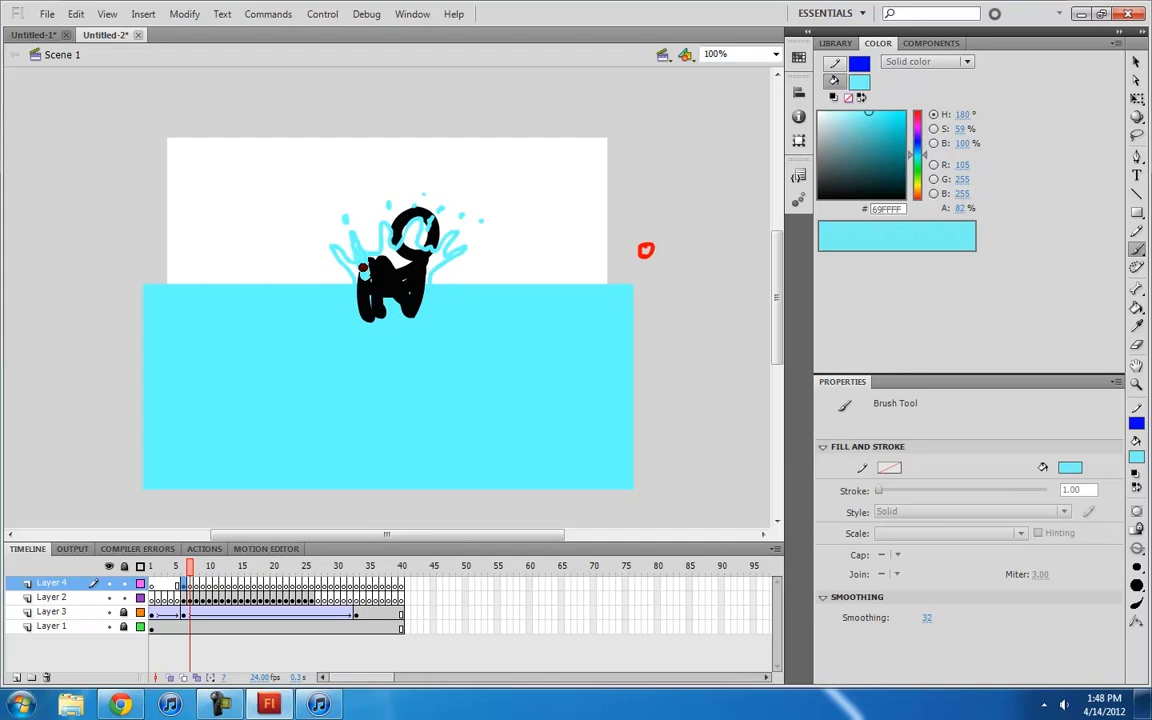
{"action": "mouse_move", "coordinate": [362, 268]}
{"action": "left_mouse_down"}
{"action": "mouse_move", "coordinate": [385, 233]}
{"action": "mouse_move", "coordinate": [386, 257]}
{"action": "mouse_move", "coordinate": [412, 226]}
{"action": "mouse_move", "coordinate": [400, 263]}
{"action": "mouse_move", "coordinate": [372, 277]}
{"action": "mouse_move", "coordinate": [443, 246]}
{"action": "mouse_move", "coordinate": [416, 274]}
{"action": "left_mouse_up"}
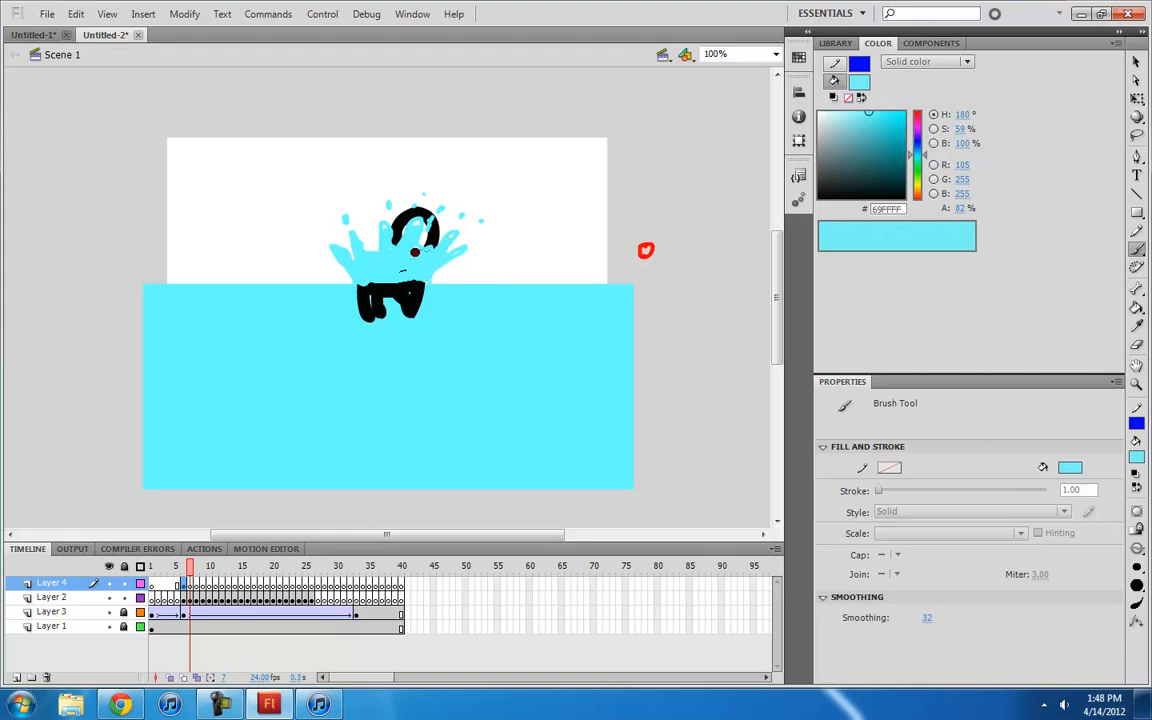
{"action": "key", "text": "period"}
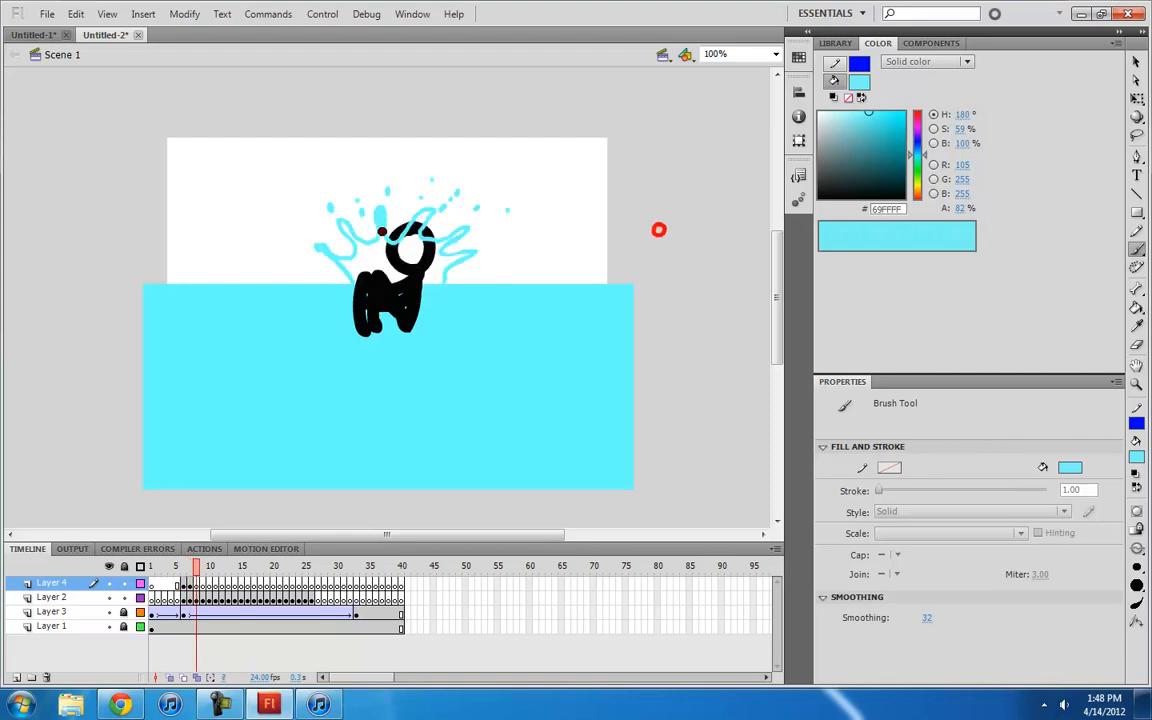
{"action": "mouse_move", "coordinate": [382, 232]}
{"action": "left_mouse_down"}
{"action": "mouse_move", "coordinate": [342, 230]}
{"action": "mouse_move", "coordinate": [340, 260]}
{"action": "mouse_move", "coordinate": [374, 275]}
{"action": "mouse_move", "coordinate": [394, 244]}
{"action": "mouse_move", "coordinate": [404, 261]}
{"action": "mouse_move", "coordinate": [425, 221]}
{"action": "mouse_move", "coordinate": [397, 256]}
{"action": "mouse_move", "coordinate": [445, 243]}
{"action": "mouse_move", "coordinate": [436, 257]}
{"action": "mouse_move", "coordinate": [456, 260]}
{"action": "mouse_move", "coordinate": [403, 272]}
{"action": "mouse_move", "coordinate": [431, 279]}
{"action": "mouse_move", "coordinate": [419, 238]}
{"action": "mouse_move", "coordinate": [408, 254]}
{"action": "mouse_move", "coordinate": [434, 256]}
{"action": "mouse_move", "coordinate": [440, 272]}
{"action": "mouse_move", "coordinate": [439, 254]}
{"action": "mouse_move", "coordinate": [456, 261]}
{"action": "mouse_move", "coordinate": [455, 247]}
{"action": "mouse_move", "coordinate": [351, 238]}
{"action": "mouse_move", "coordinate": [337, 217]}
{"action": "mouse_move", "coordinate": [348, 254]}
{"action": "mouse_move", "coordinate": [338, 271]}
{"action": "mouse_move", "coordinate": [361, 280]}
{"action": "mouse_move", "coordinate": [382, 244]}
{"action": "mouse_move", "coordinate": [386, 276]}
{"action": "left_mouse_up"}
Brush the light blue fill inside the splash outlines in frames 9, 10 and 11 of Layer 4
{"action": "key", "text": "period"}
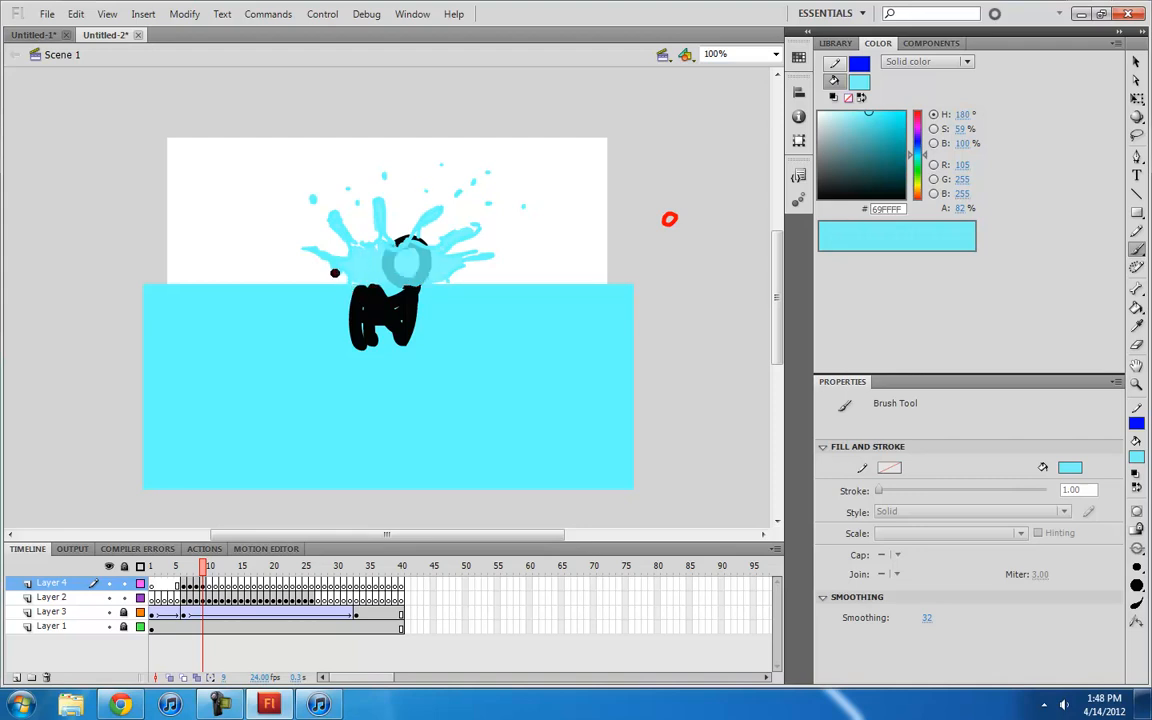
{"action": "key", "text": "e"}
{"action": "key", "text": "b"}
{"action": "key", "text": "period"}
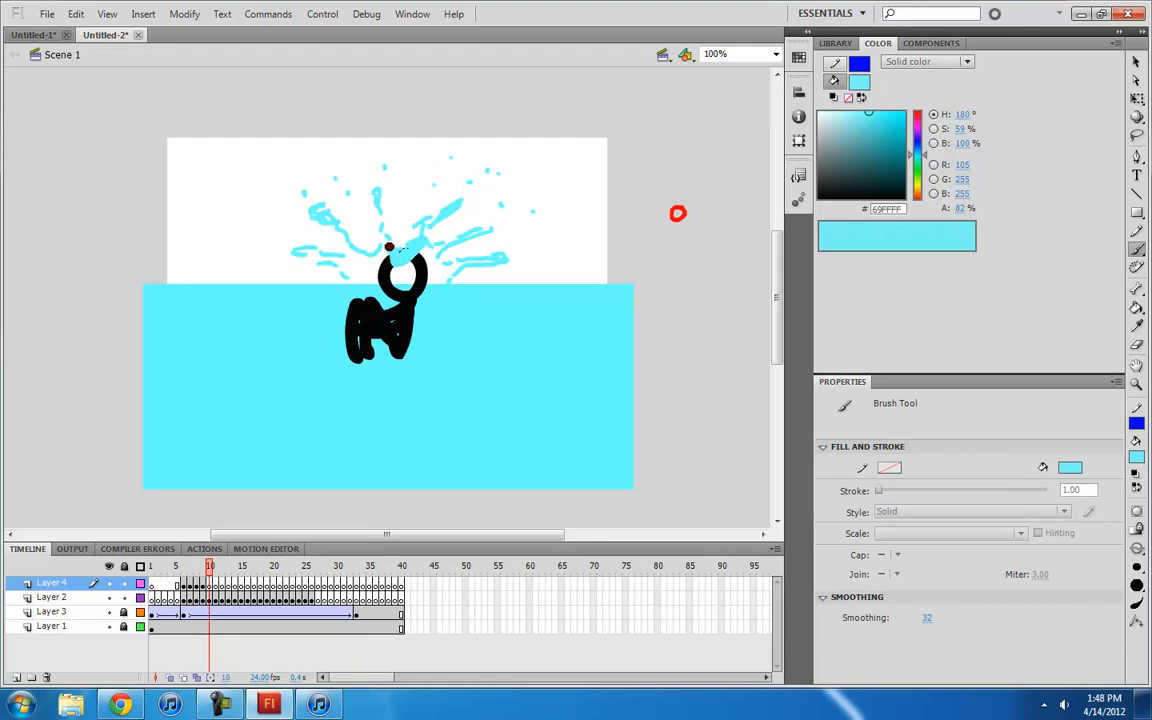
{"action": "mouse_move", "coordinate": [340, 259]}
{"action": "left_mouse_down"}
{"action": "mouse_move", "coordinate": [371, 261]}
{"action": "mouse_move", "coordinate": [401, 276]}
{"action": "mouse_move", "coordinate": [433, 253]}
{"action": "mouse_move", "coordinate": [425, 271]}
{"action": "mouse_move", "coordinate": [451, 274]}
{"action": "mouse_move", "coordinate": [448, 264]}
{"action": "mouse_move", "coordinate": [371, 274]}
{"action": "left_mouse_up"}
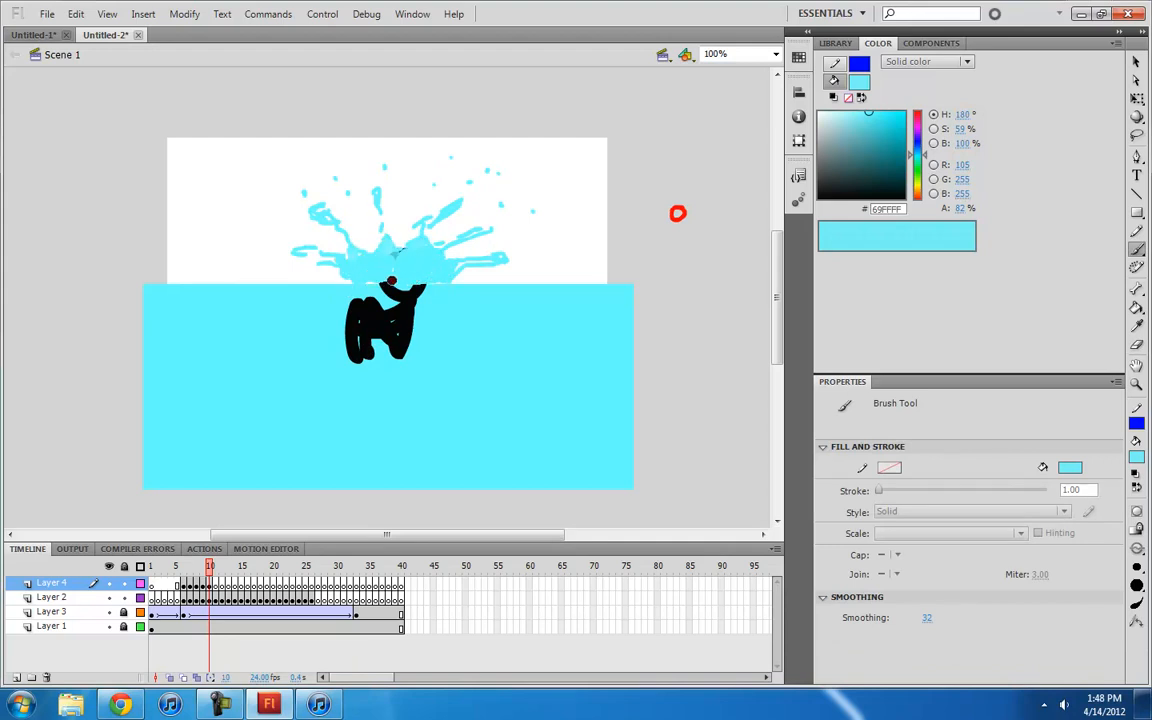
{"action": "key", "text": "period"}
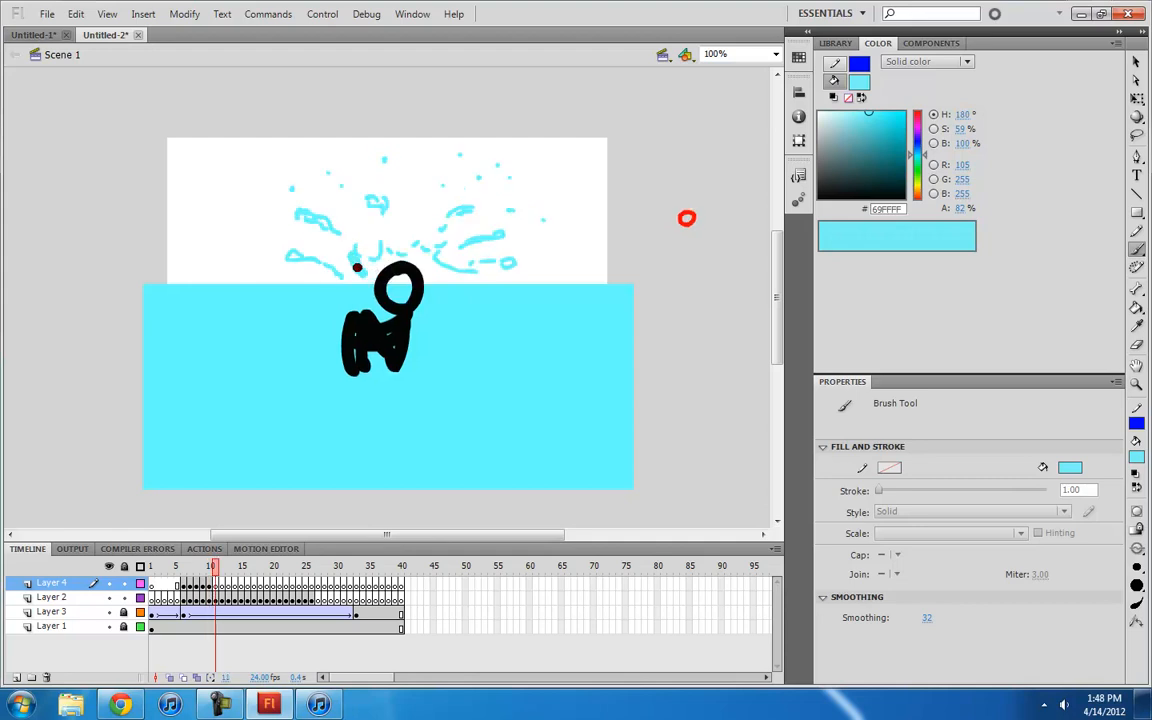
{"action": "mouse_move", "coordinate": [366, 264]}
{"action": "left_mouse_down"}
{"action": "mouse_move", "coordinate": [423, 254]}
{"action": "mouse_move", "coordinate": [465, 281]}
{"action": "mouse_move", "coordinate": [383, 273]}
{"action": "left_mouse_up"}
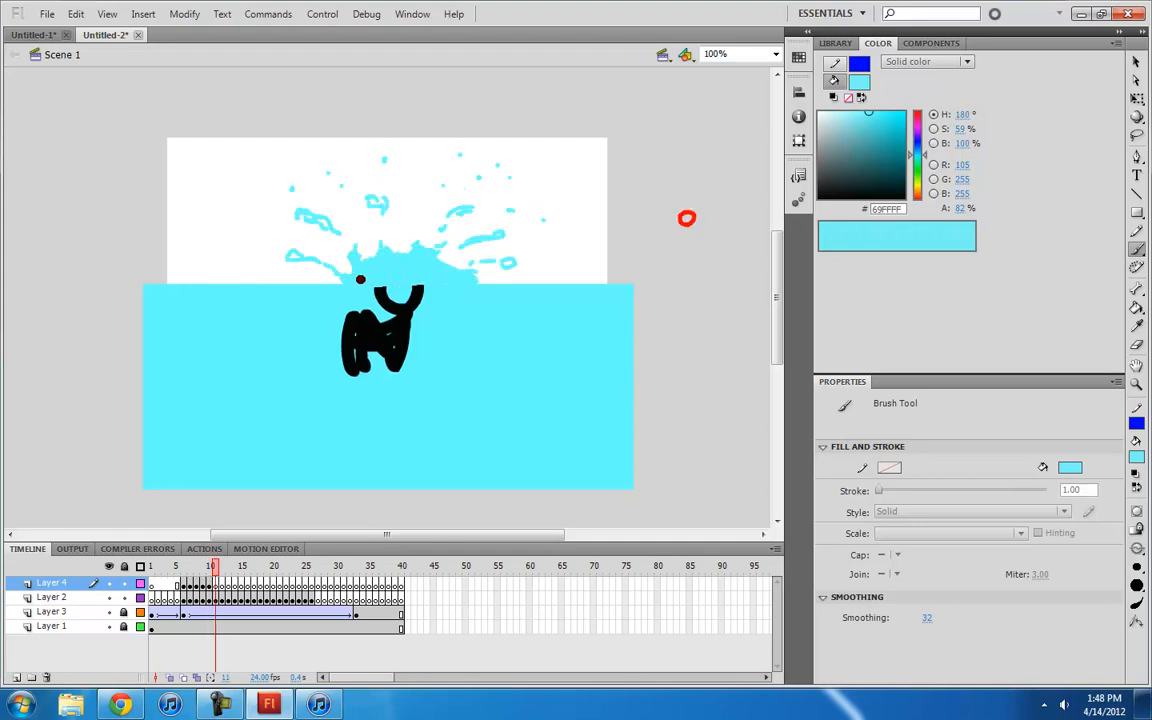
Brush the light blue fill into the base of the splash in frames 12 to 14
{"action": "key", "text": "period"}
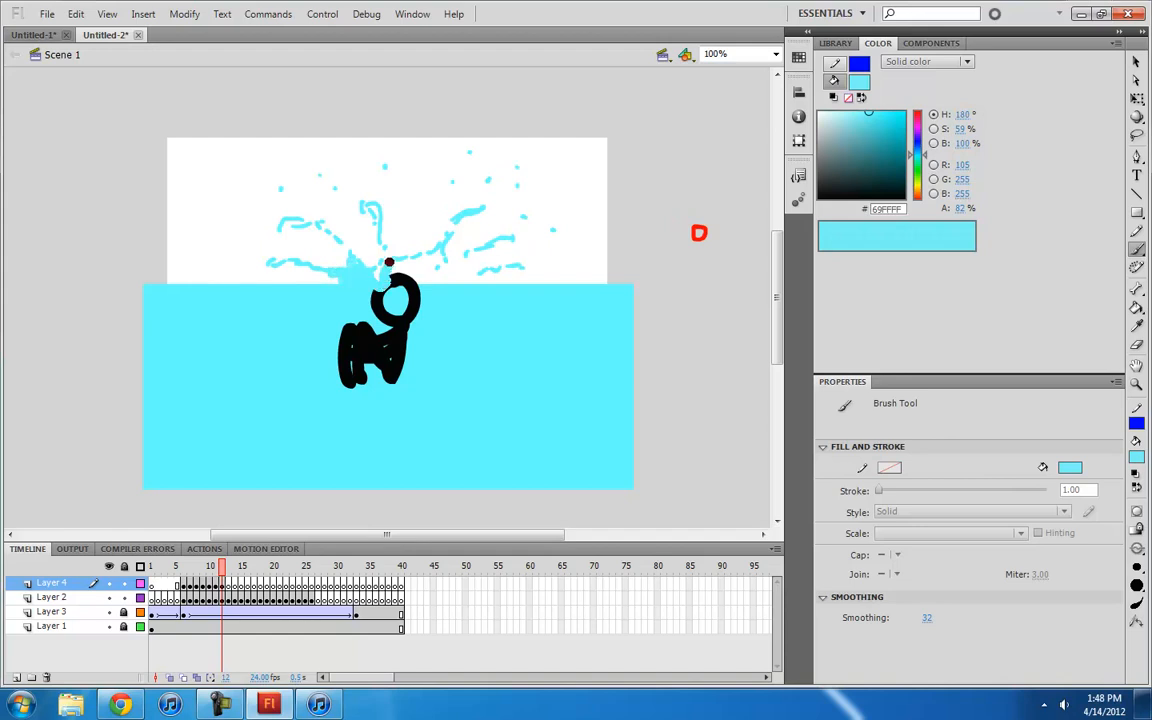
{"action": "mouse_move", "coordinate": [391, 271]}
{"action": "left_mouse_down"}
{"action": "mouse_move", "coordinate": [441, 258]}
{"action": "mouse_move", "coordinate": [464, 282]}
{"action": "left_mouse_up"}
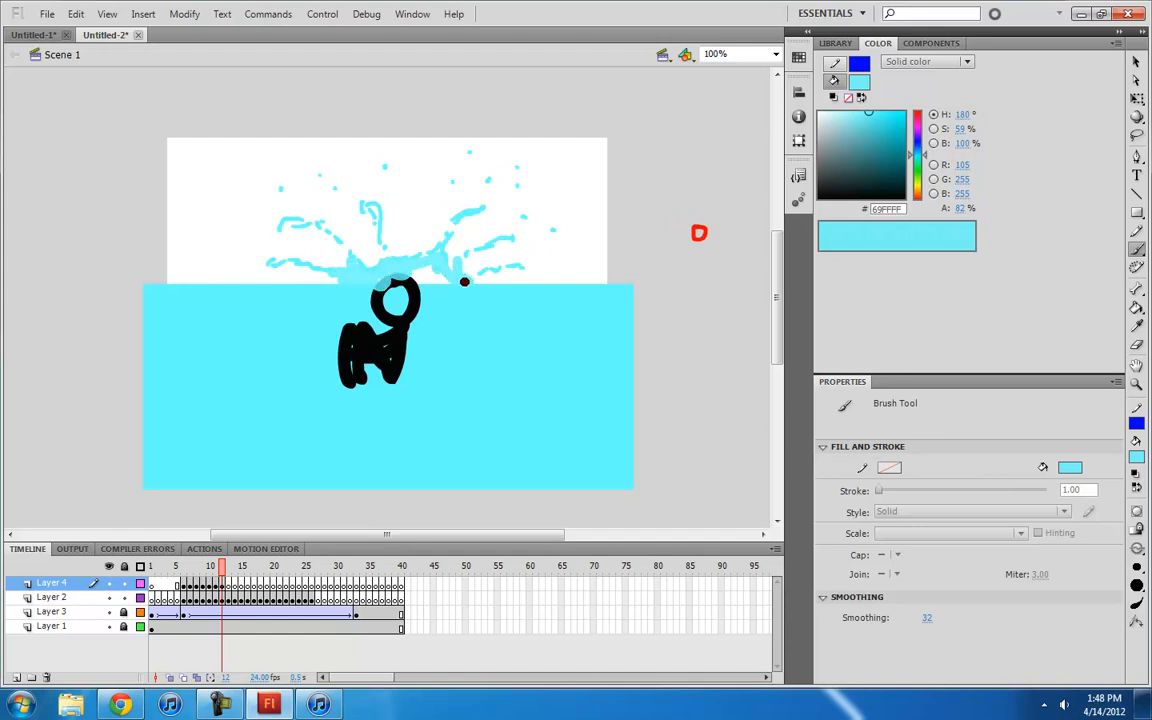
{"action": "key", "text": "period"}
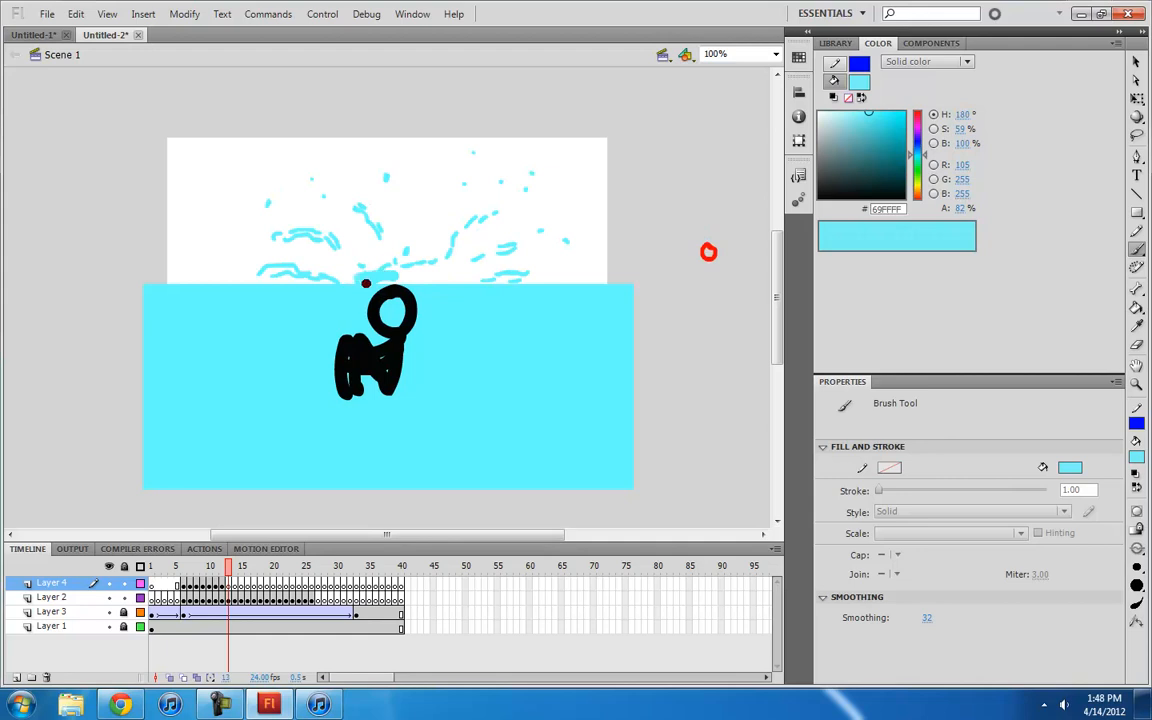
{"action": "left_click_drag", "start_coordinate": [433, 266], "coordinate": [415, 280]}
{"action": "key", "text": "period"}
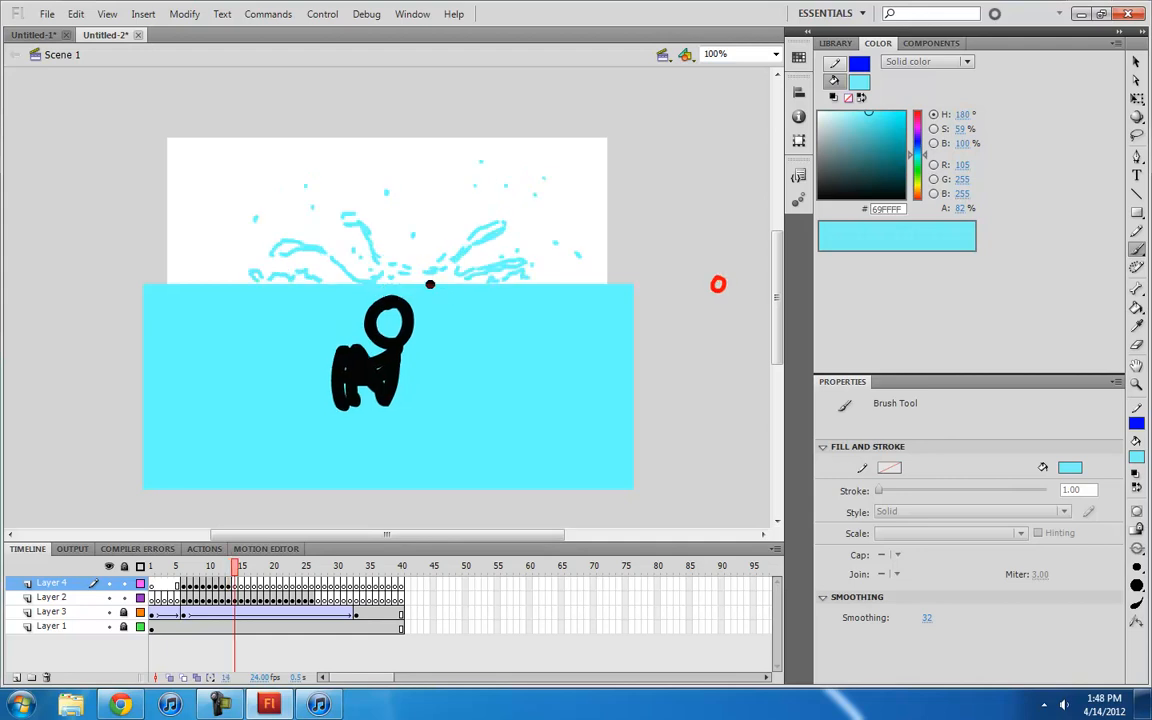
Brush the light blue fill into the central splash and rising water column in frames 15 to 18
{"action": "key", "text": "period"}
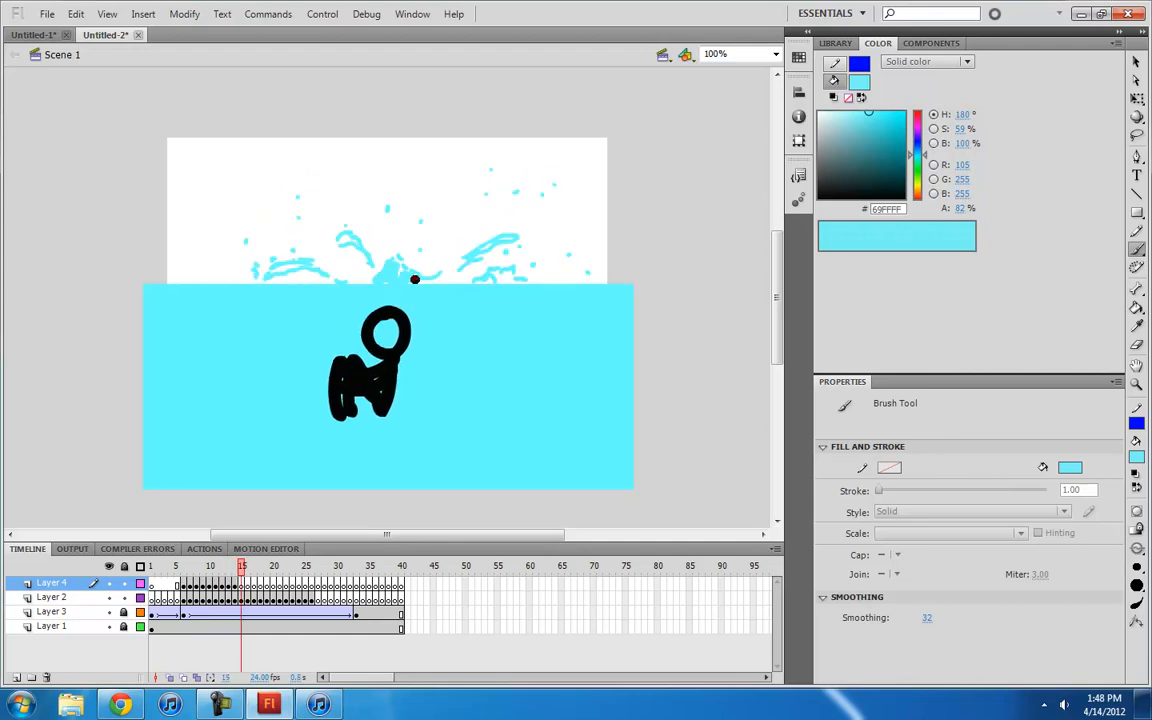
{"action": "key", "text": "period"}
{"action": "key", "text": "period"}
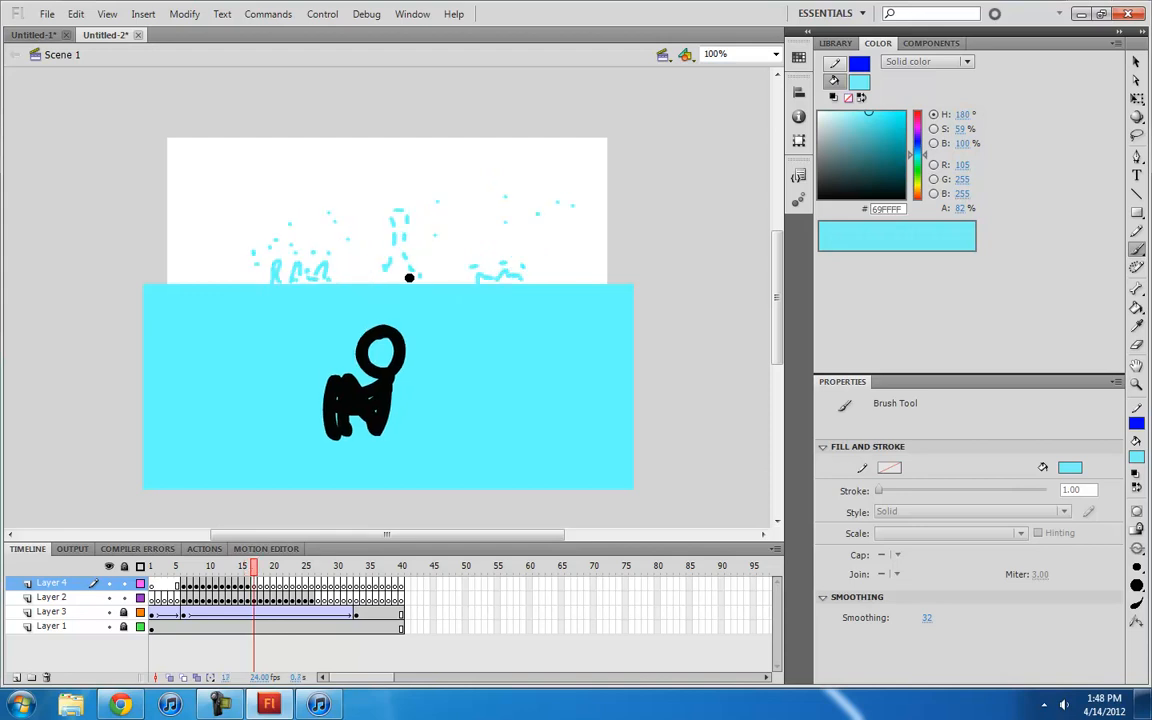
{"action": "key", "text": "period"}
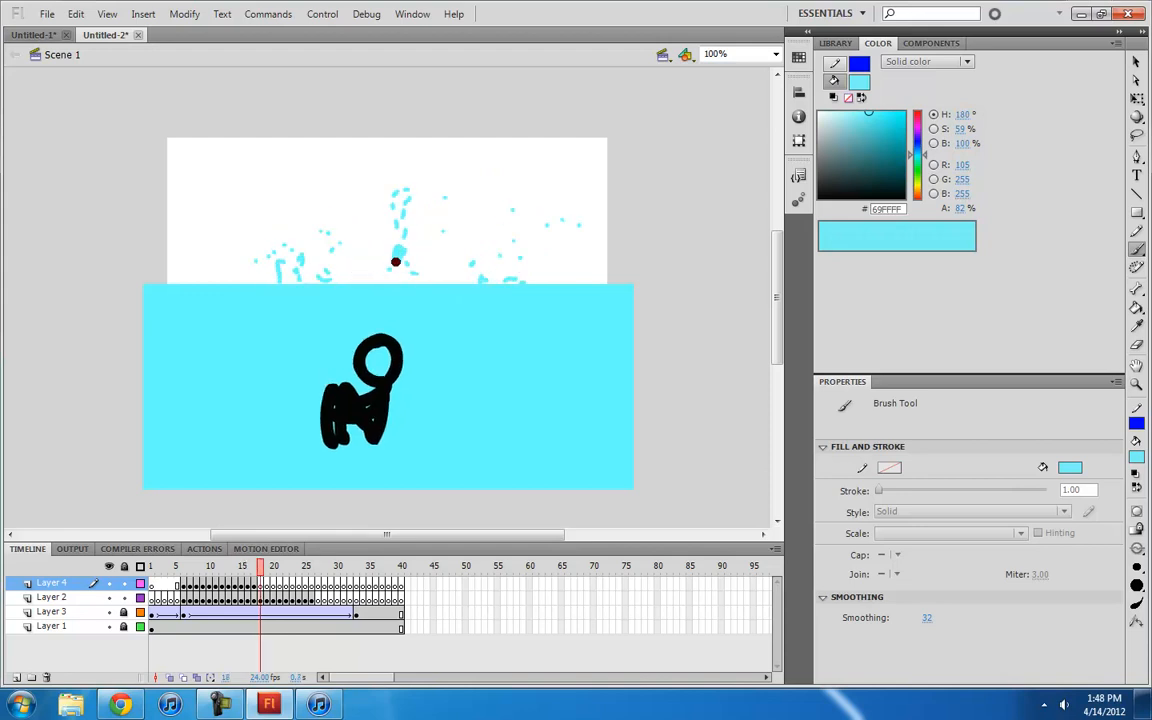
Fill the water column's round tip in frame 19 and touch up the column fill in frame 17
{"action": "key", "text": "period"}
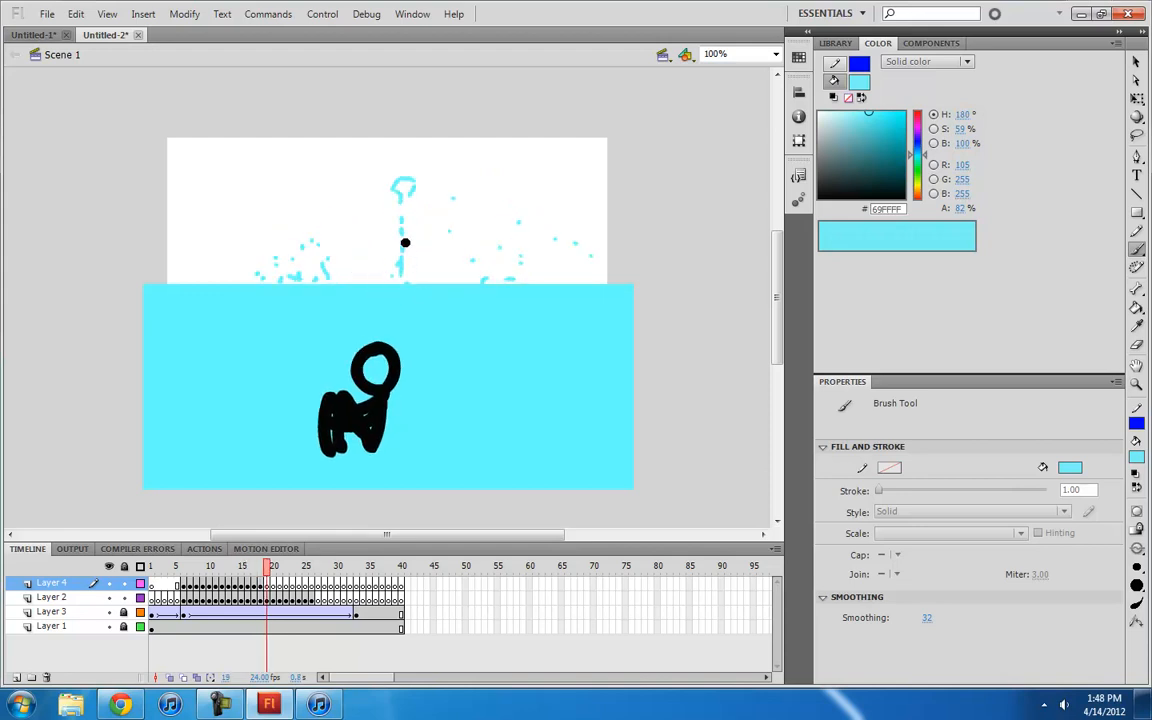
{"action": "key", "text": "comma"}
{"action": "key", "text": "comma"}
{"action": "key", "text": "comma"}
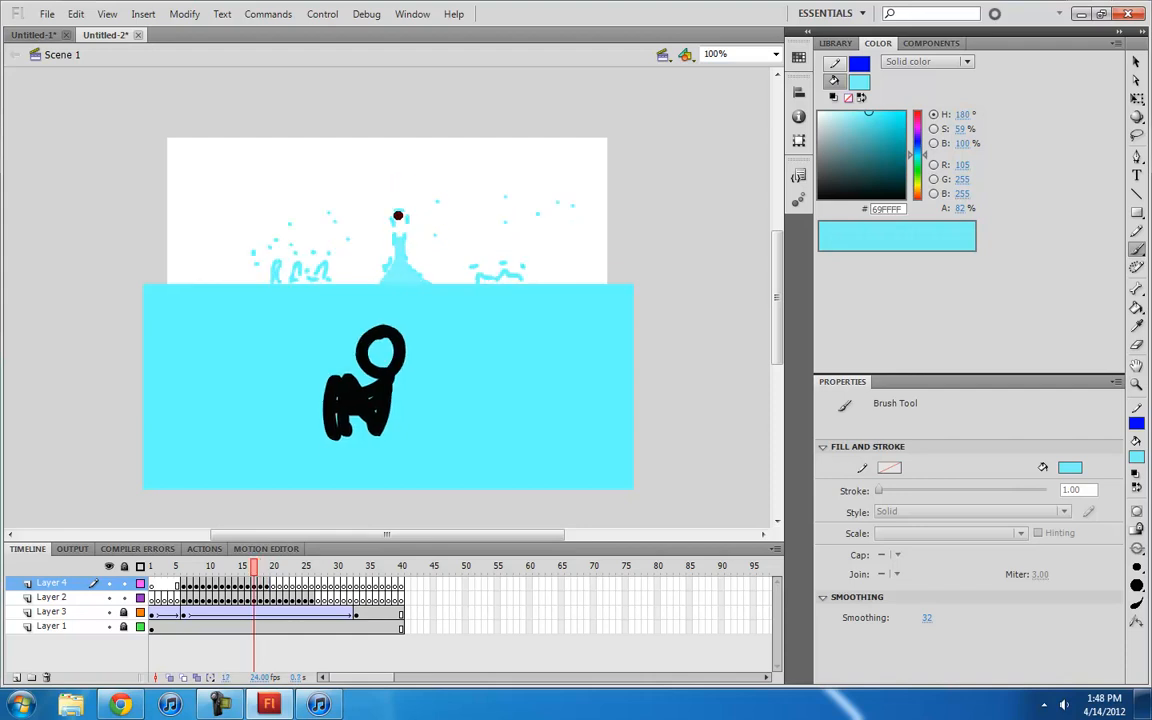
{"action": "key", "text": "period"}
{"action": "key", "text": "period"}
{"action": "key", "text": "period"}
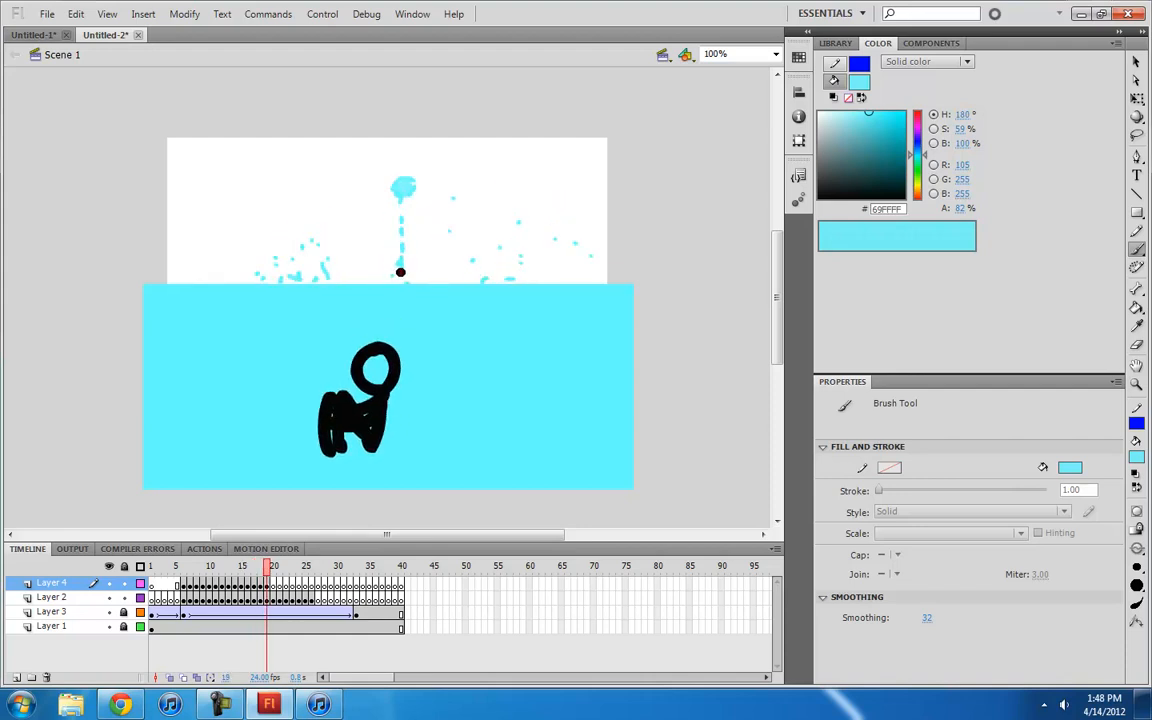
Brush the light blue fill into the shrinking water column in frames 20 to 25
{"action": "key", "text": "period"}
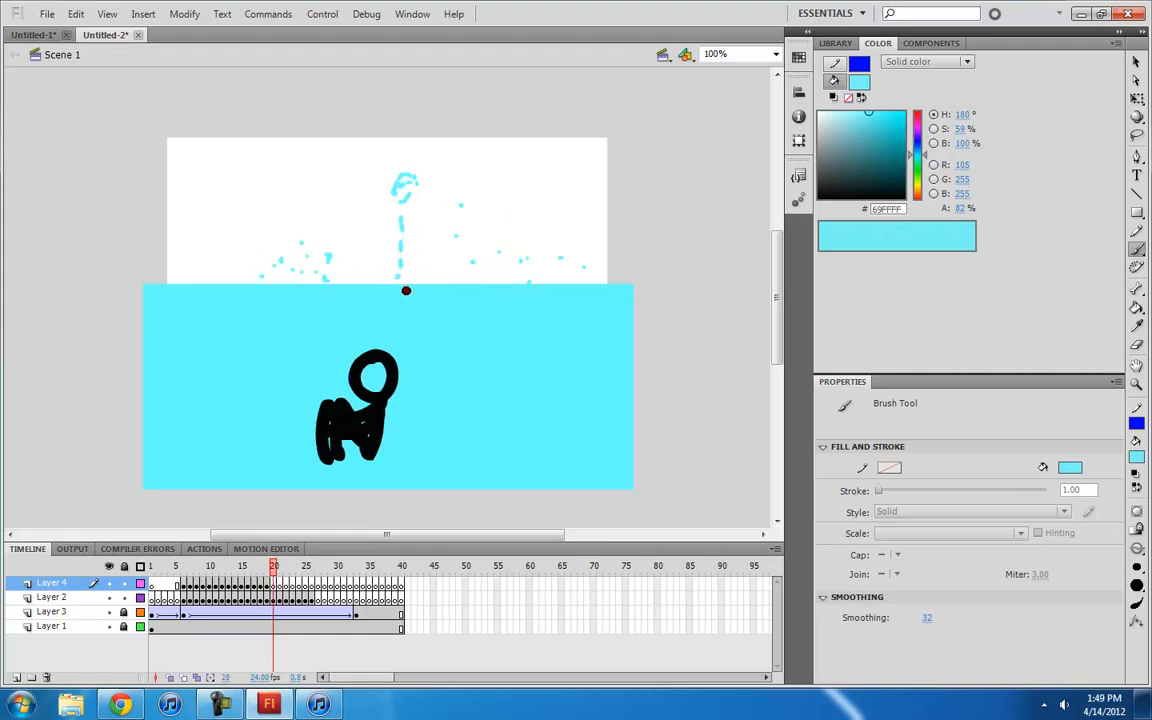
{"action": "key", "text": "period"}
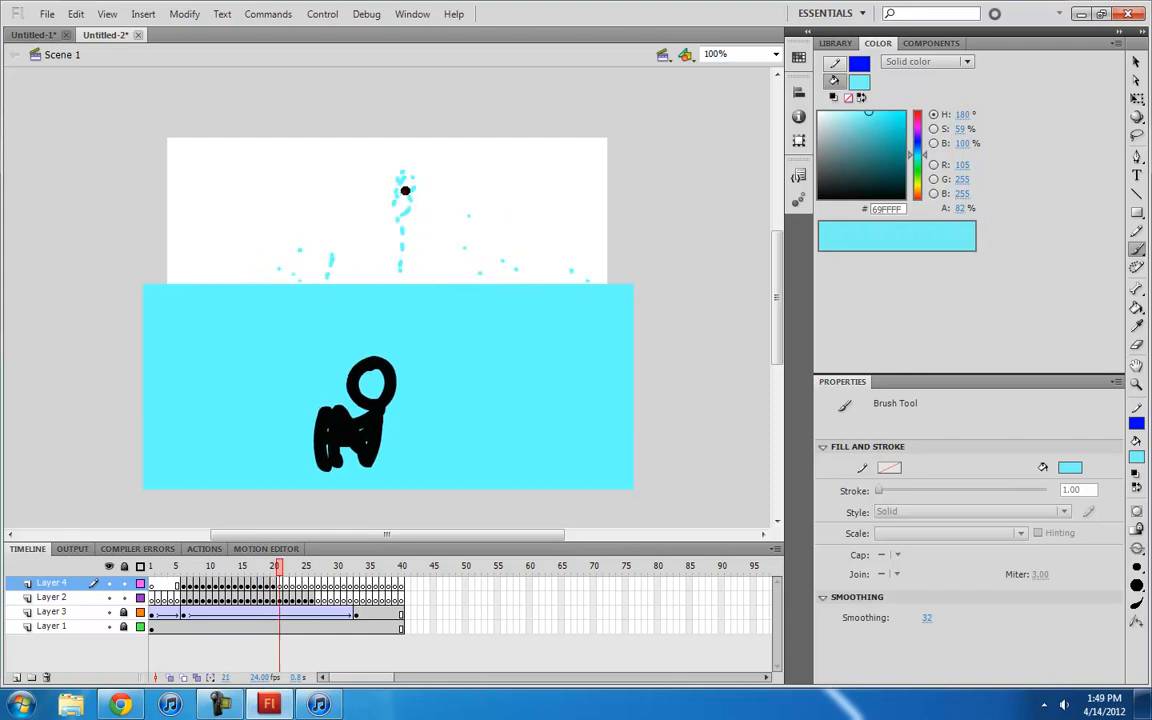
{"action": "key", "text": "period"}
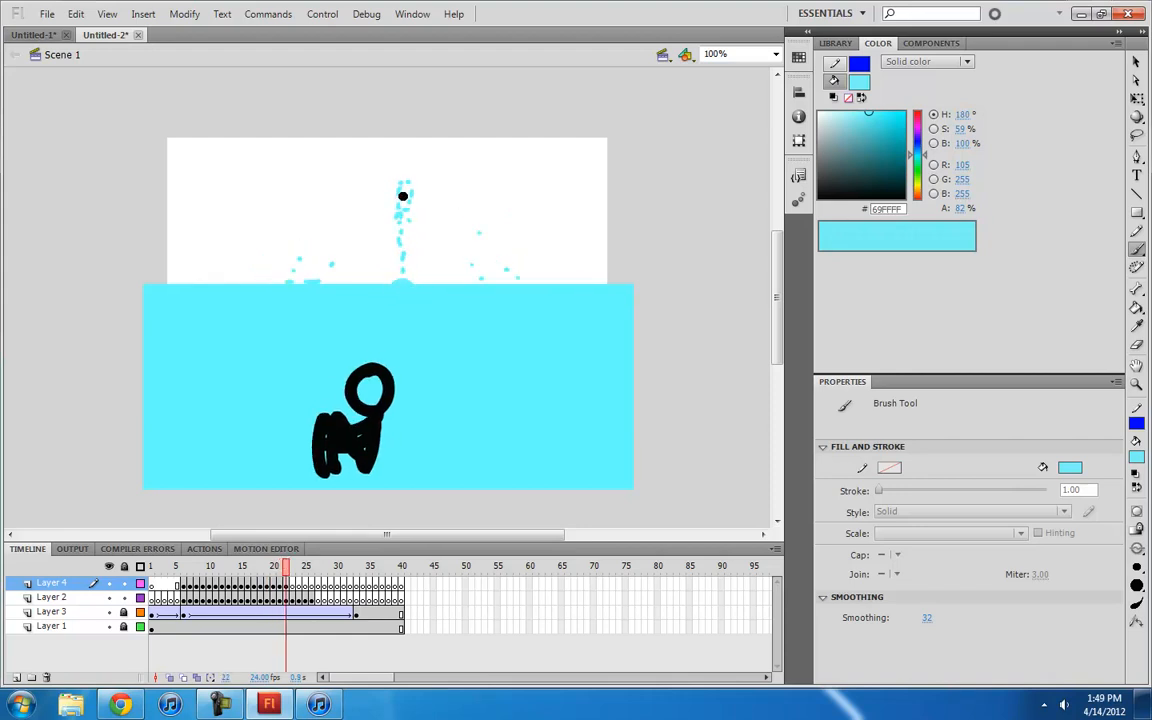
{"action": "key", "text": "period"}
{"action": "key", "text": "period"}
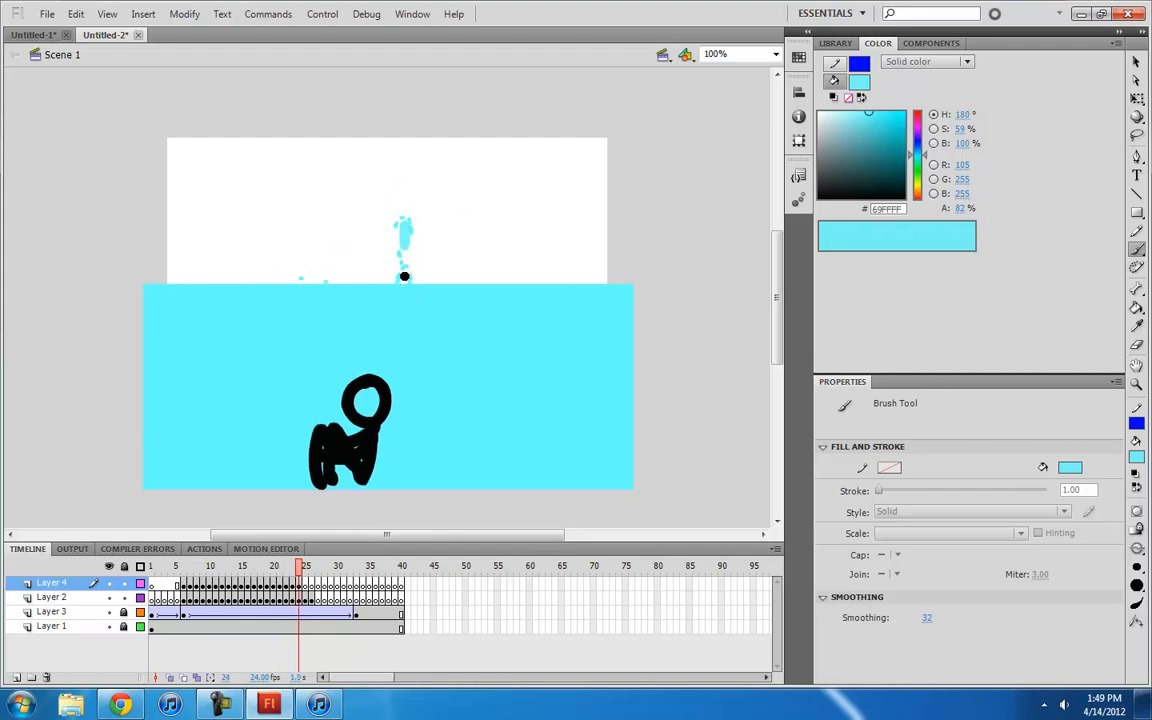
{"action": "key", "text": "period"}
Go back to frame 15 and brush fill inside the outlying splash arcs
{"action": "key", "text": "comma"}
{"action": "key", "text": "comma"}
{"action": "key", "text": "comma"}
{"action": "key", "text": "comma"}
{"action": "key", "text": "comma"}
{"action": "key", "text": "comma"}
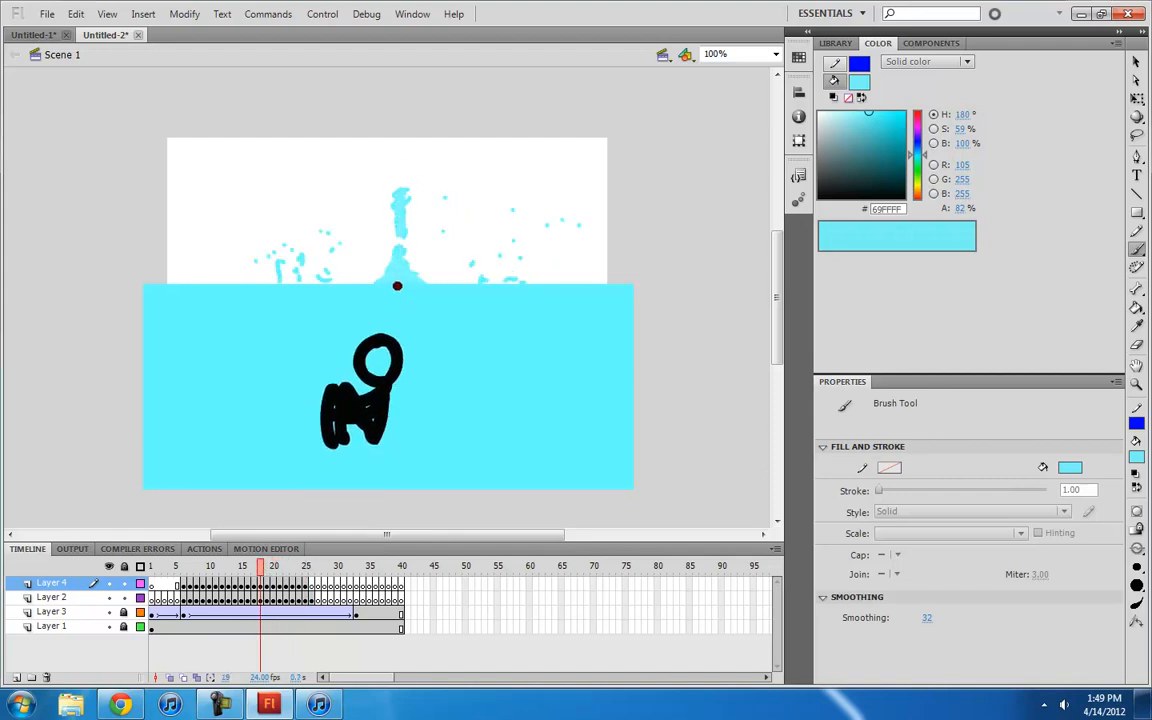
{"action": "key", "text": "comma"}
{"action": "key", "text": "comma"}
{"action": "key", "text": "comma"}
{"action": "key", "text": "comma"}
{"action": "left_click_drag", "start_coordinate": [303, 257], "coordinate": [309, 265]}
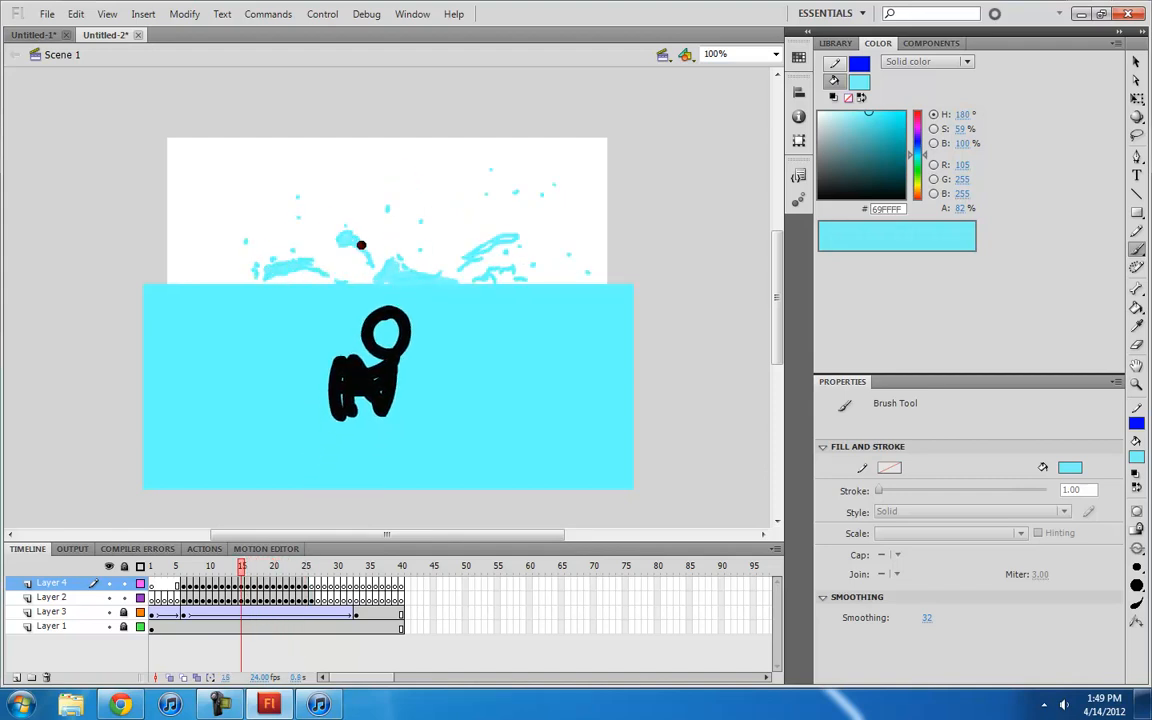
Work backward through frames 14 to 10, brushing fill inside the outlying streams and droplets of the splash
{"action": "key", "text": "comma"}
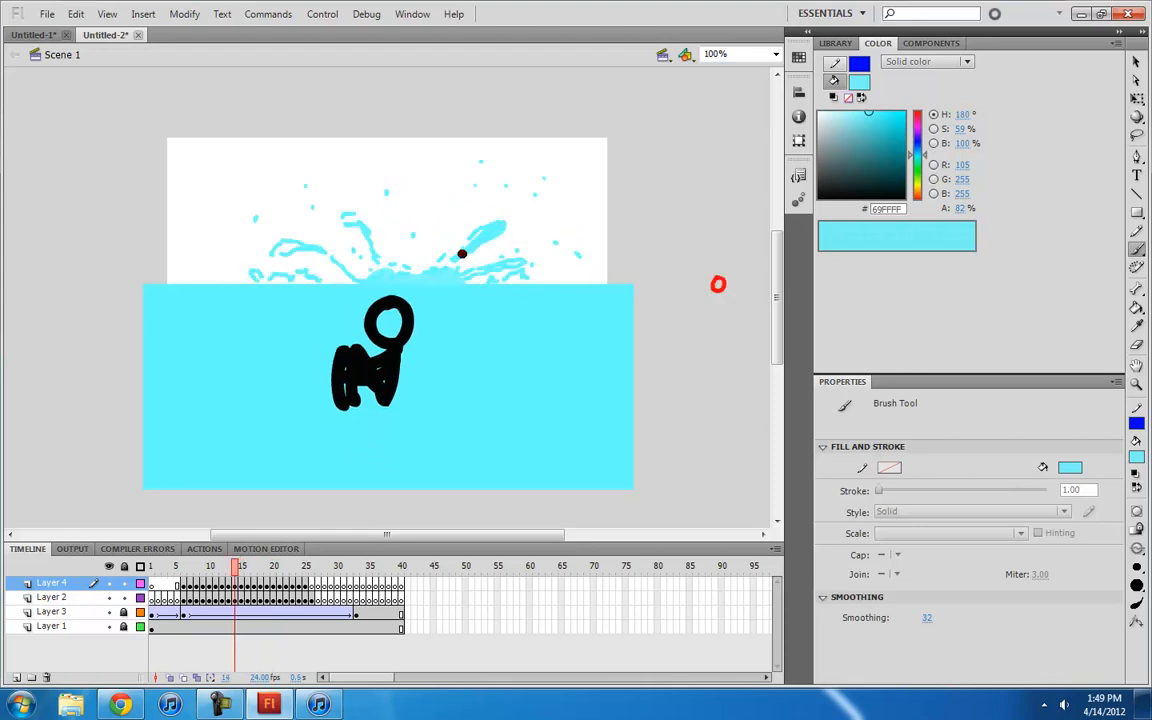
{"action": "key", "text": "comma"}
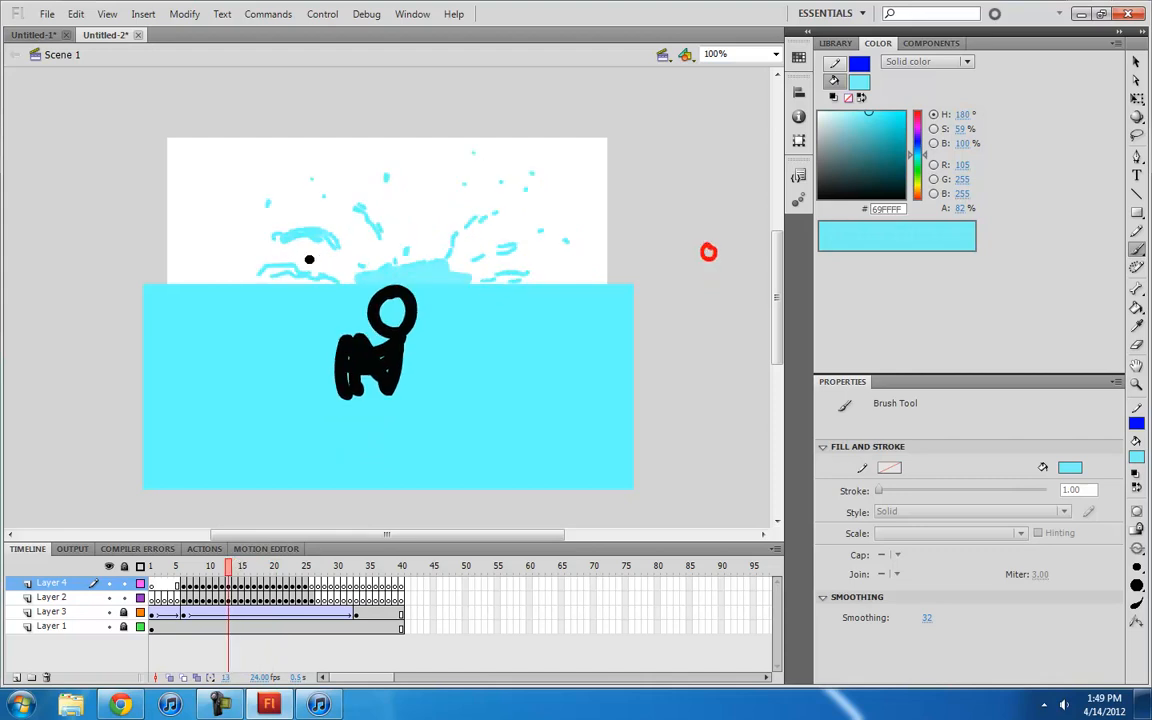
{"action": "key", "text": "comma"}
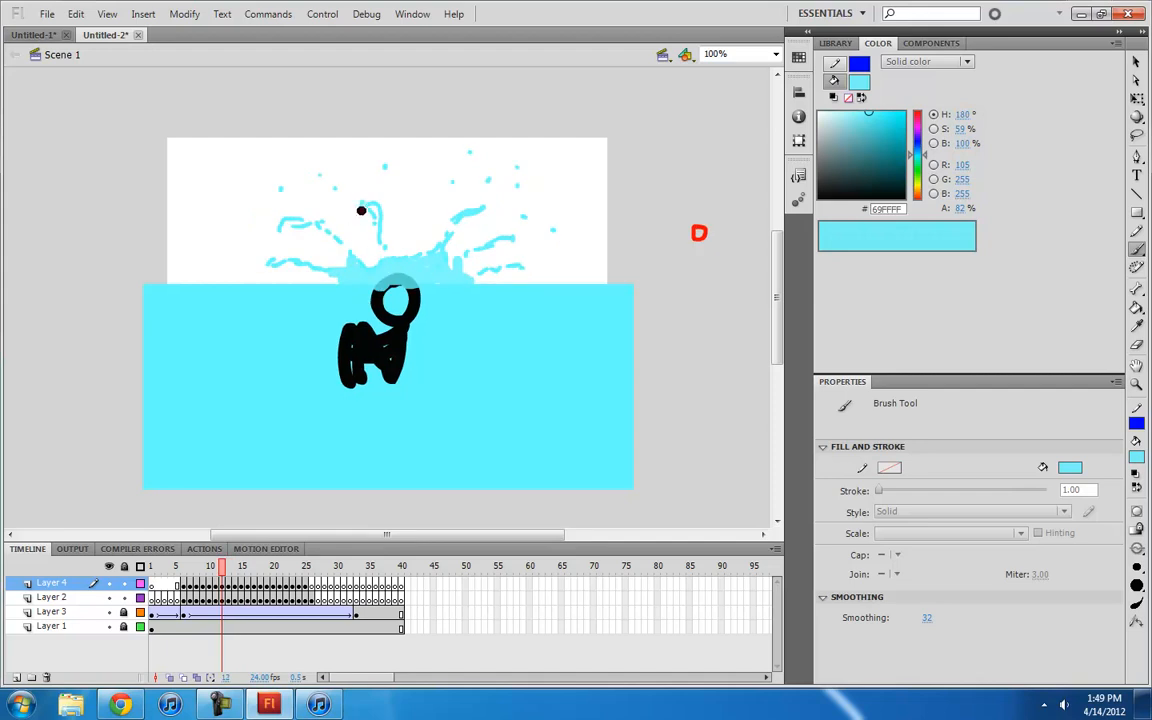
{"action": "key", "text": "comma"}
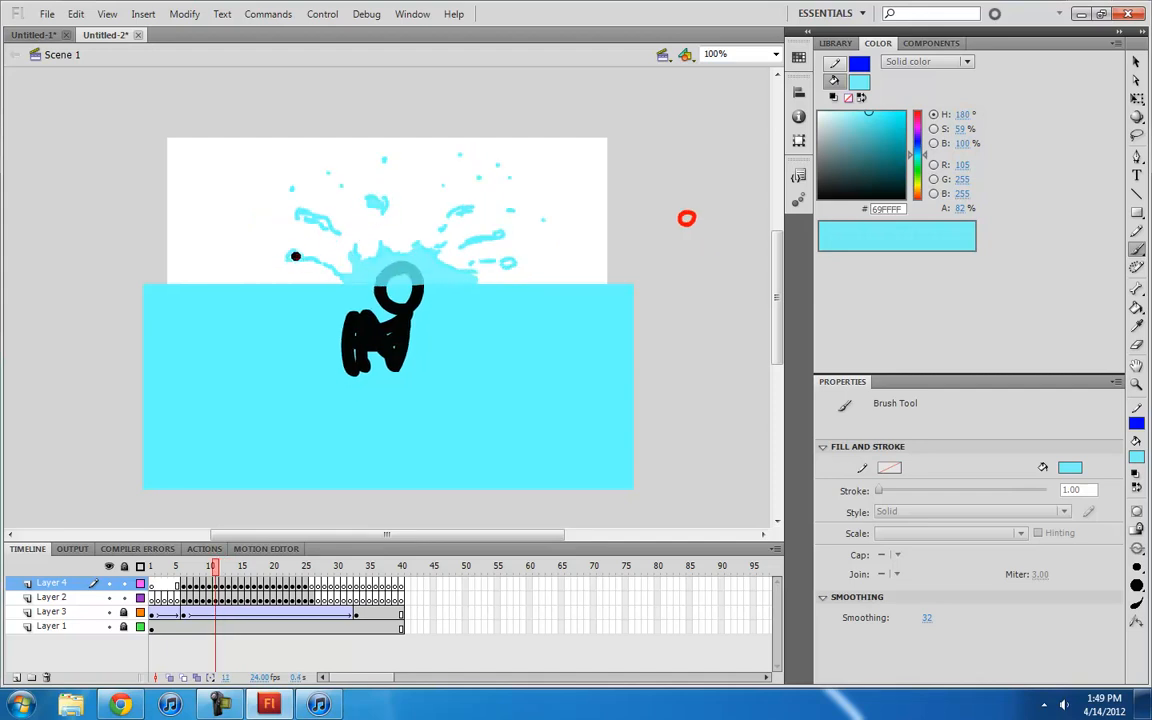
{"action": "key", "text": "comma"}
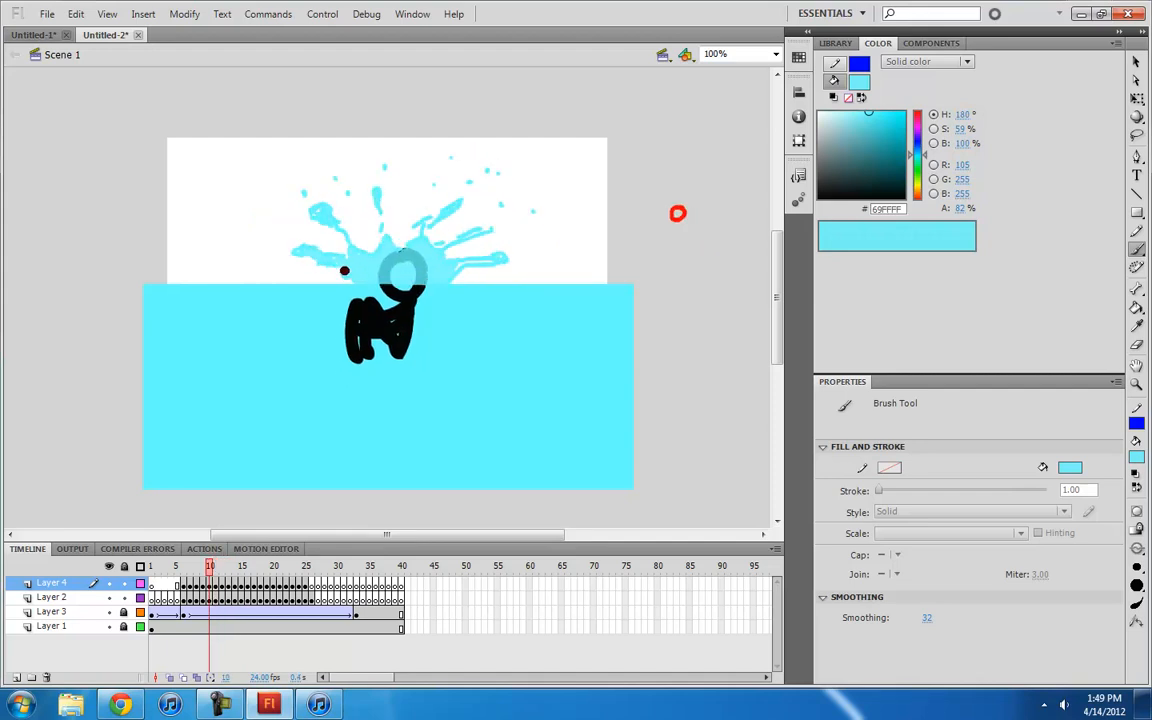
Return to the opening frames before the splash and play the filled splash animation
{"action": "key", "text": "comma"}
{"action": "key", "text": "comma"}
{"action": "key", "text": "comma"}
{"action": "key", "text": "comma"}
{"action": "key", "text": "comma"}
{"action": "key", "text": "comma"}
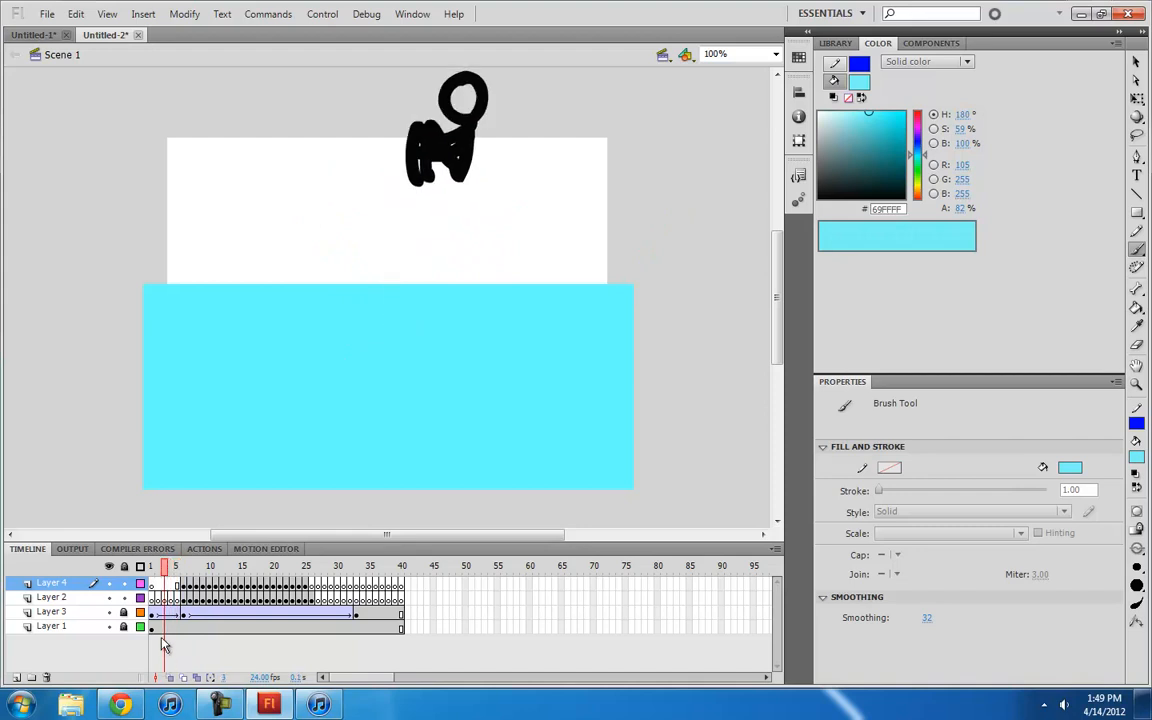
{"action": "key", "text": "Return"}
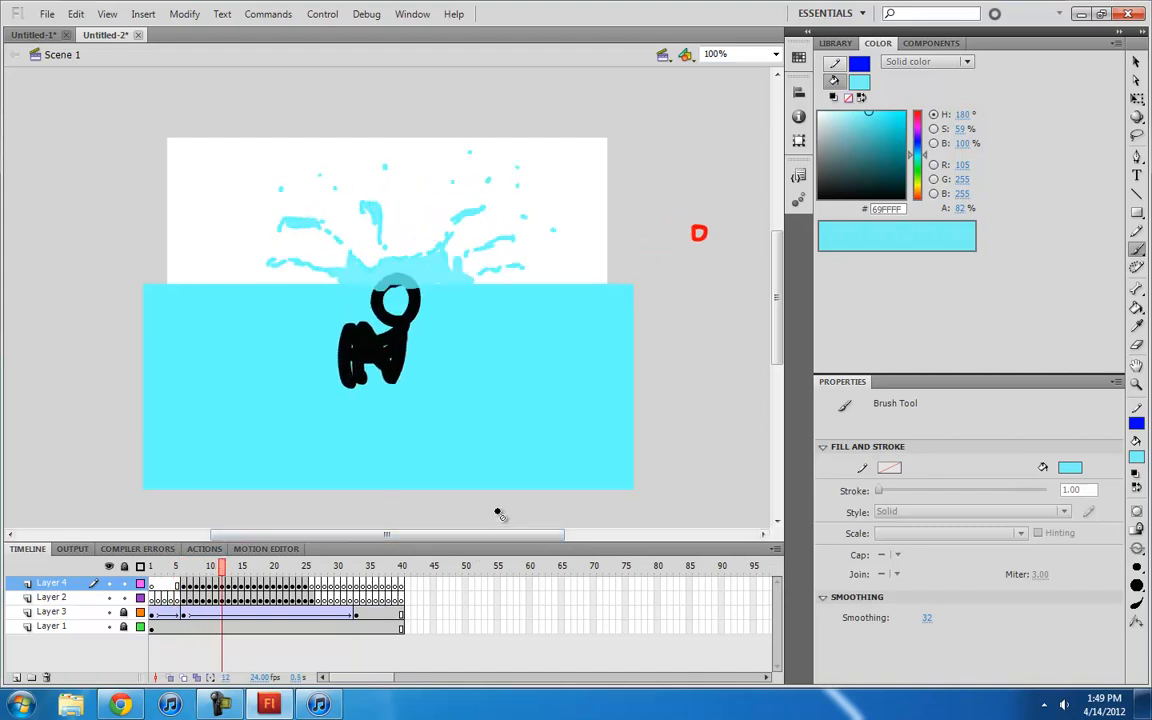
{"action": "key", "text": "Return"}
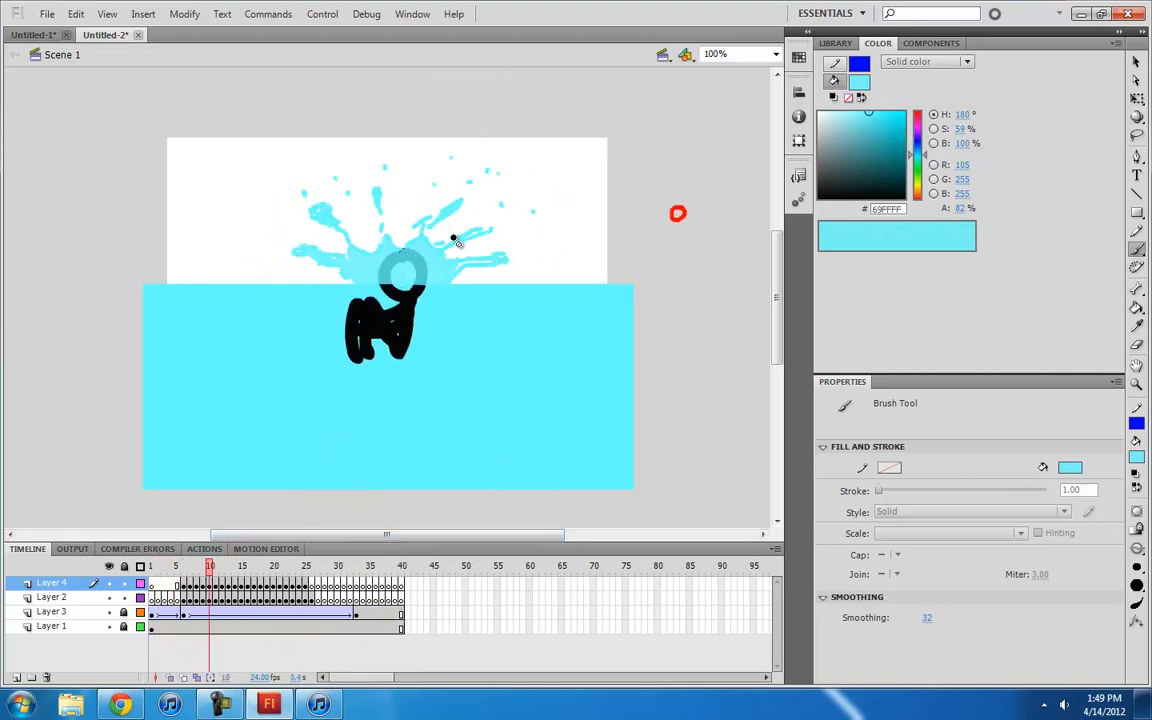
Turn on loop playback and play the splash animation
{"action": "left_click", "coordinate": [322, 14]}
{"action": "left_click", "coordinate": [360, 216]}
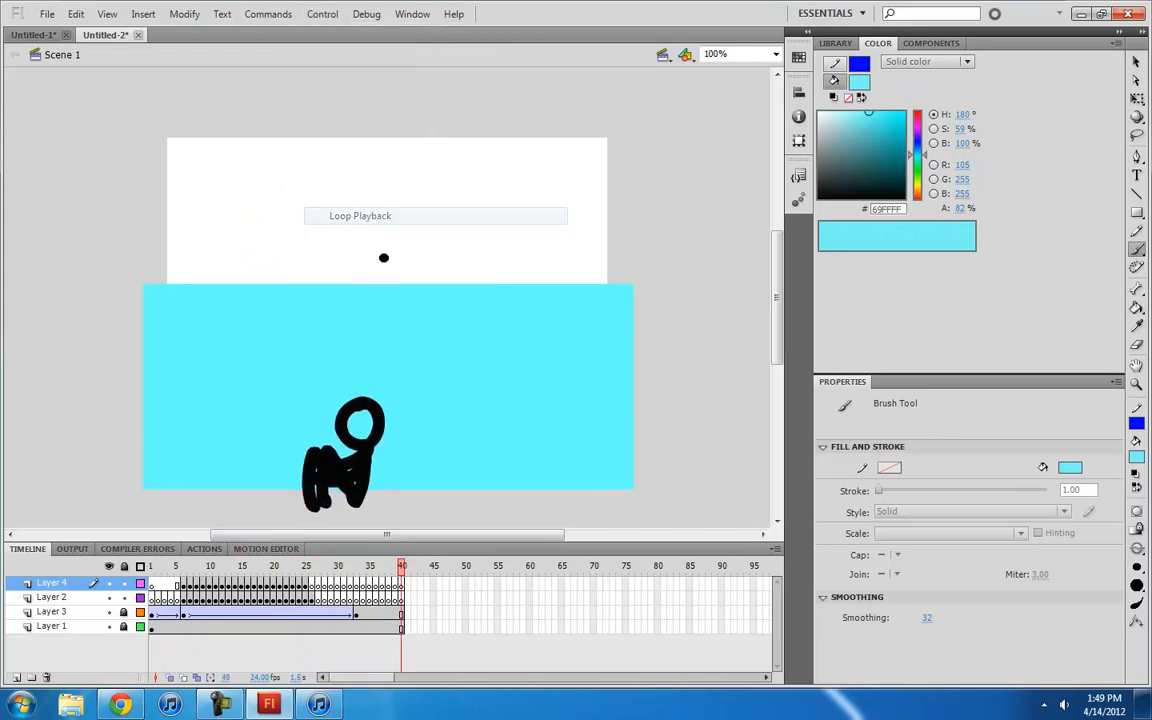
{"action": "key", "text": "Return"}
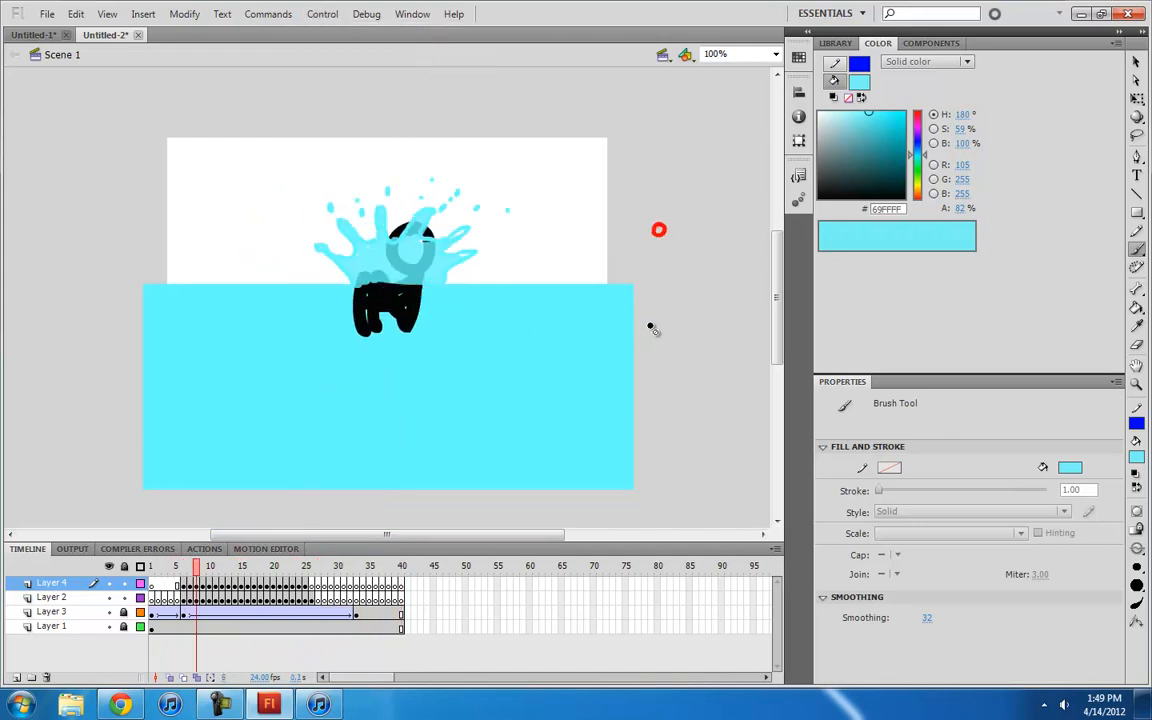
Stop playback at frame 24 of Layer 2 and step back to frame 17 to brush fill inside the outlying splash shapes
{"action": "left_click", "coordinate": [1136, 62]}
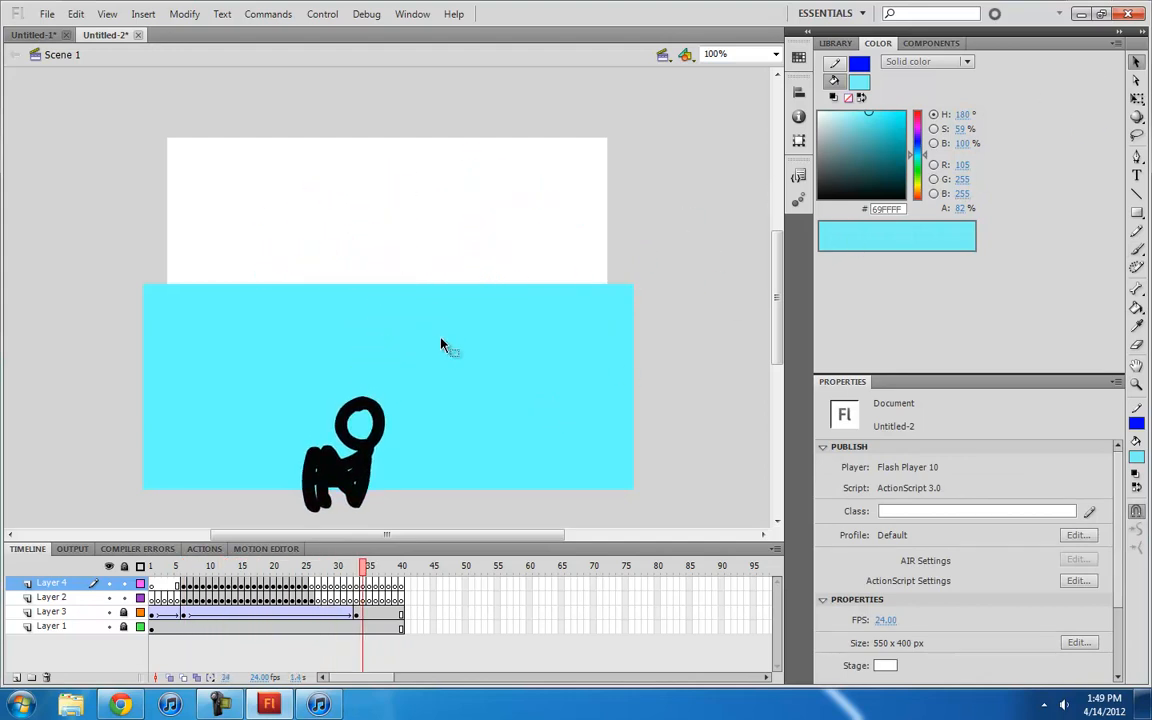
{"action": "left_click", "coordinate": [300, 597]}
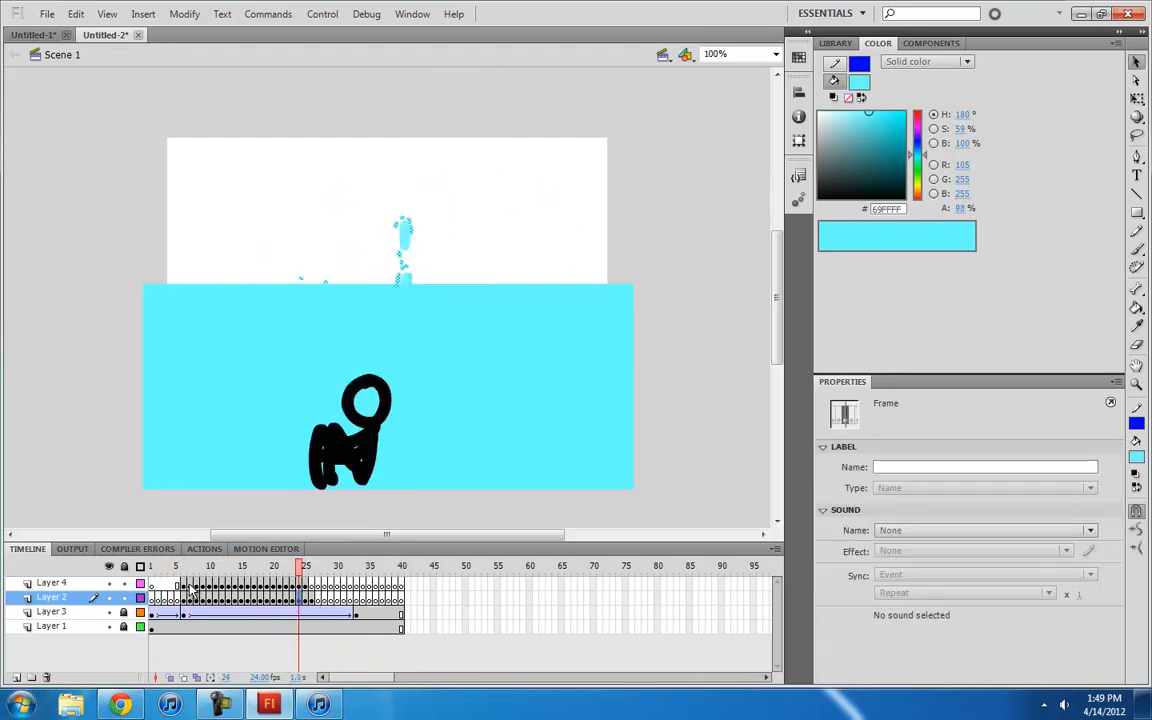
{"action": "key", "text": "period"}
{"action": "key", "text": "comma"}
{"action": "key", "text": "comma"}
{"action": "key", "text": "comma"}
{"action": "key", "text": "comma"}
{"action": "key", "text": "comma"}
{"action": "key", "text": "comma"}
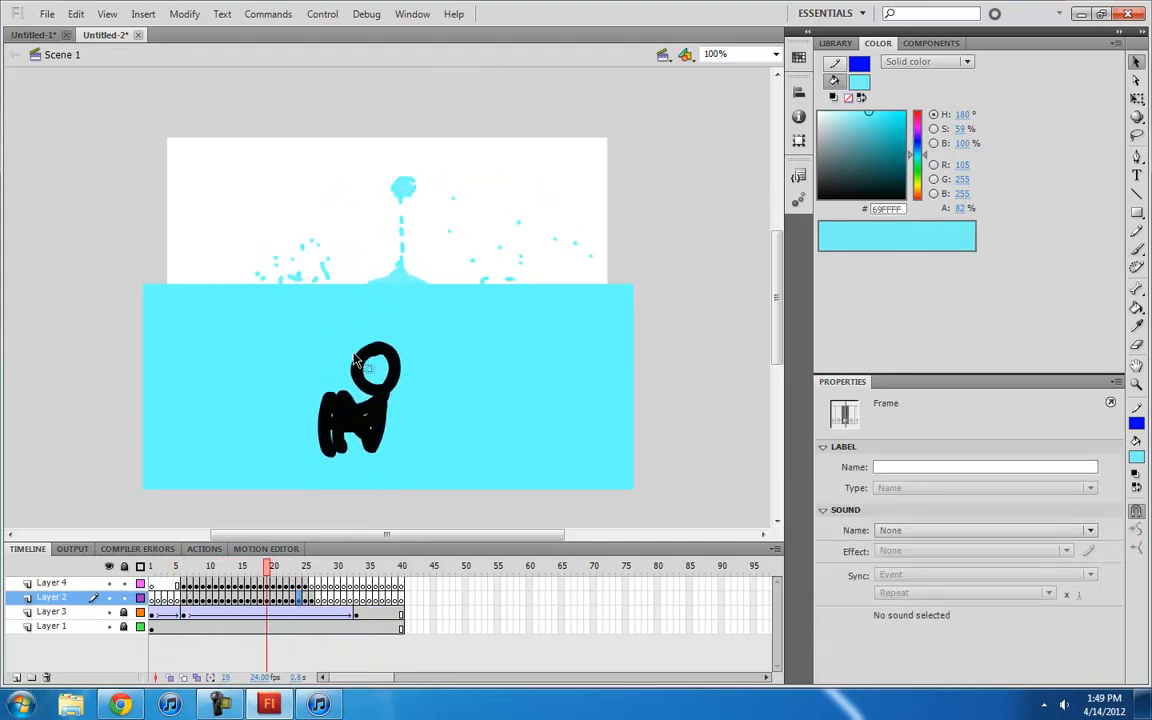
{"action": "key", "text": "comma"}
{"action": "key", "text": "comma"}
{"action": "key", "text": "b"}
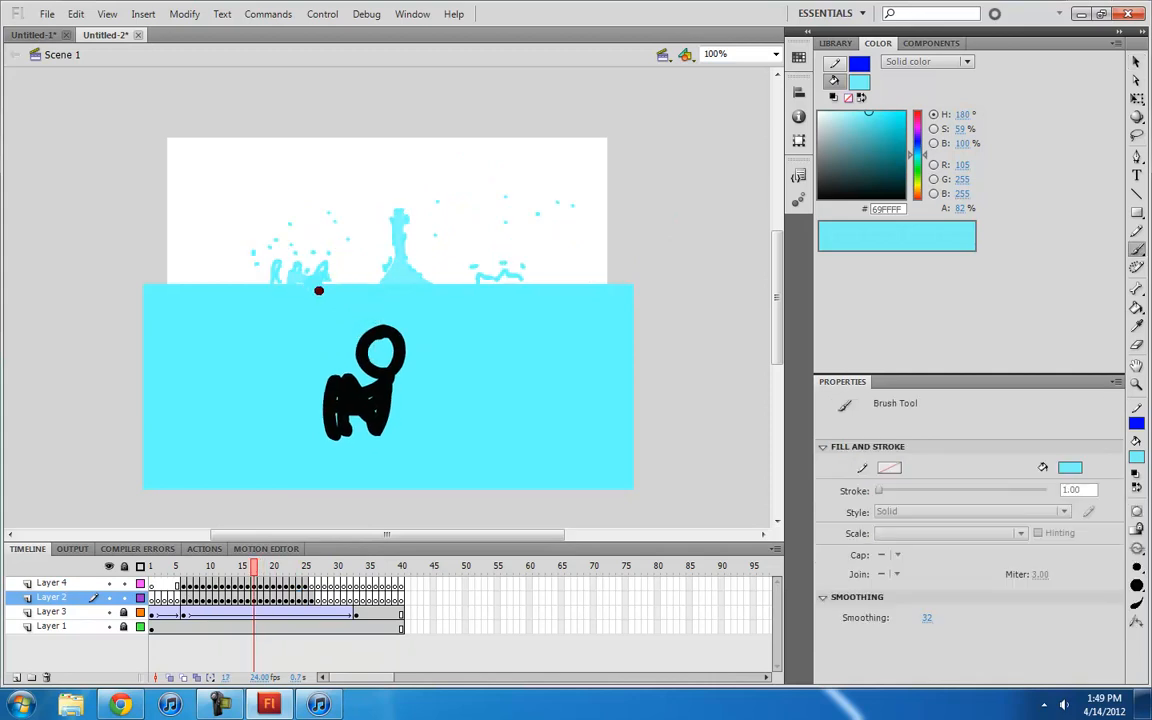
Go back and forth between frames 15, 16 and 17, touching up gaps in the outlying splash fill with the Brush tool
{"action": "key", "text": "comma"}
{"action": "key", "text": "comma"}
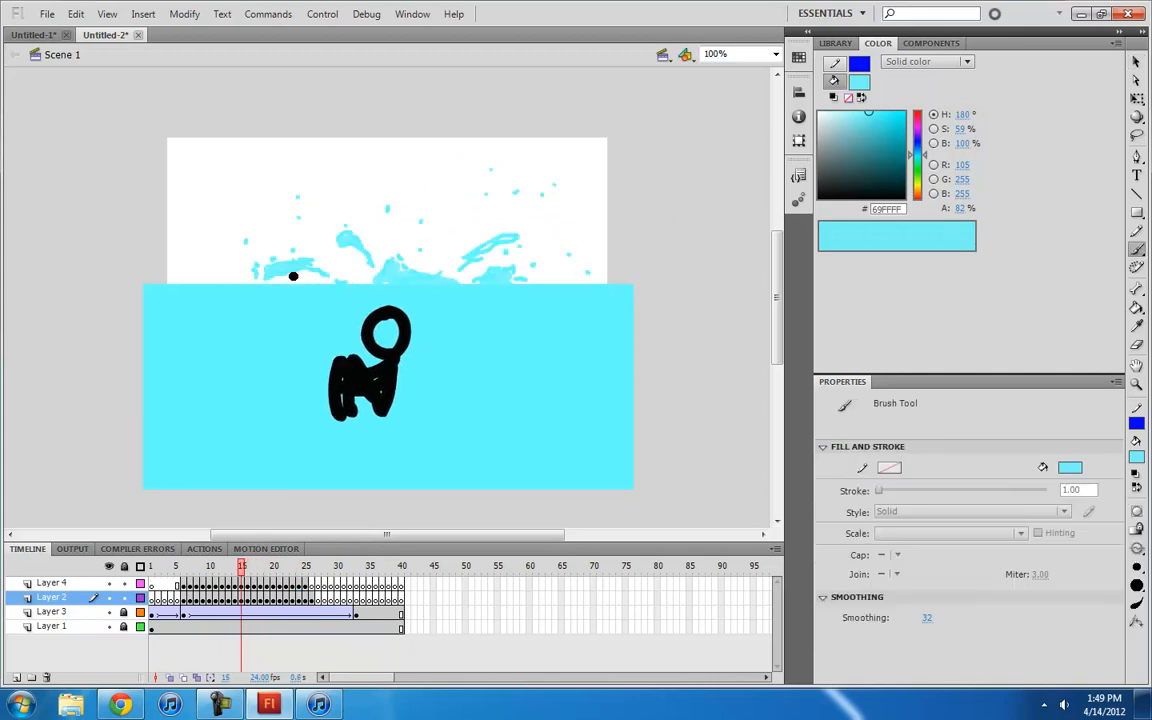
{"action": "key", "text": "period"}
{"action": "key", "text": "comma"}
{"action": "key", "text": "period"}
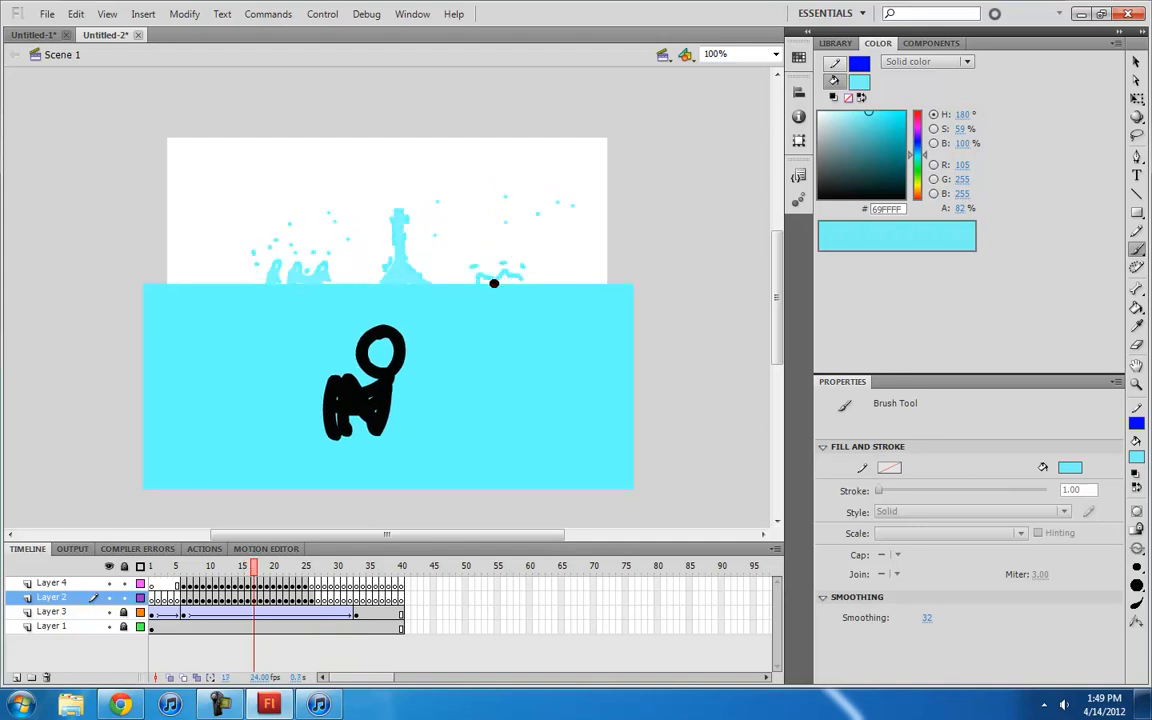
{"action": "key", "text": "comma"}
{"action": "key", "text": "period"}
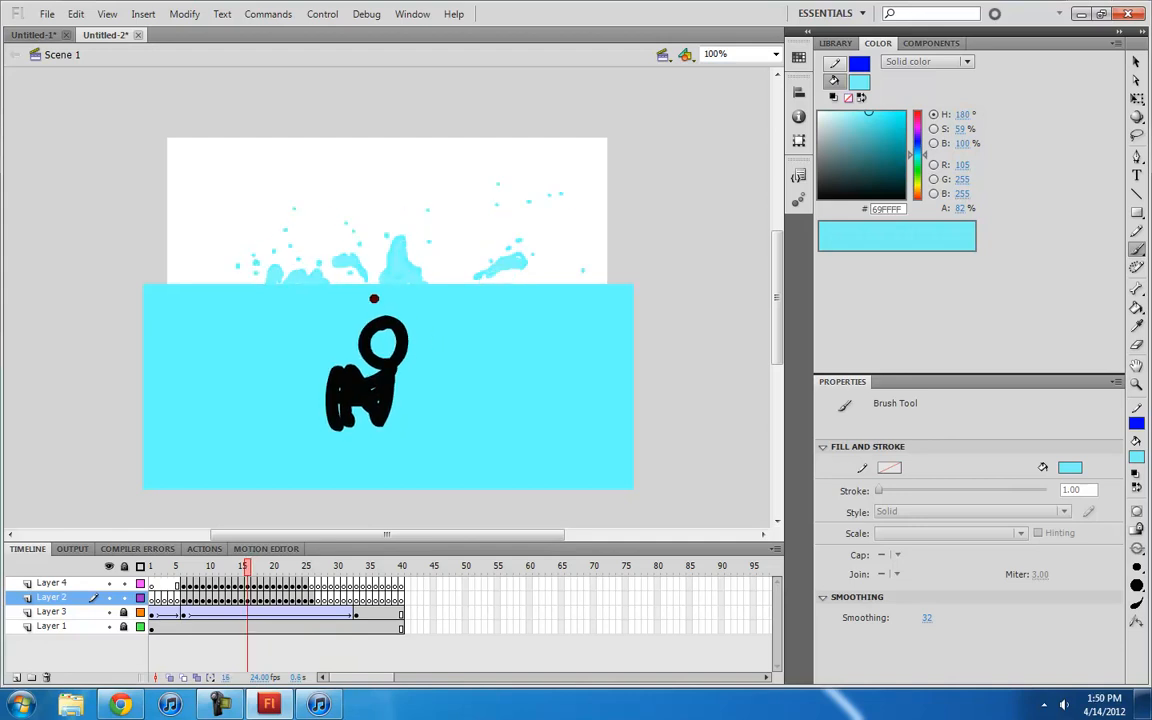